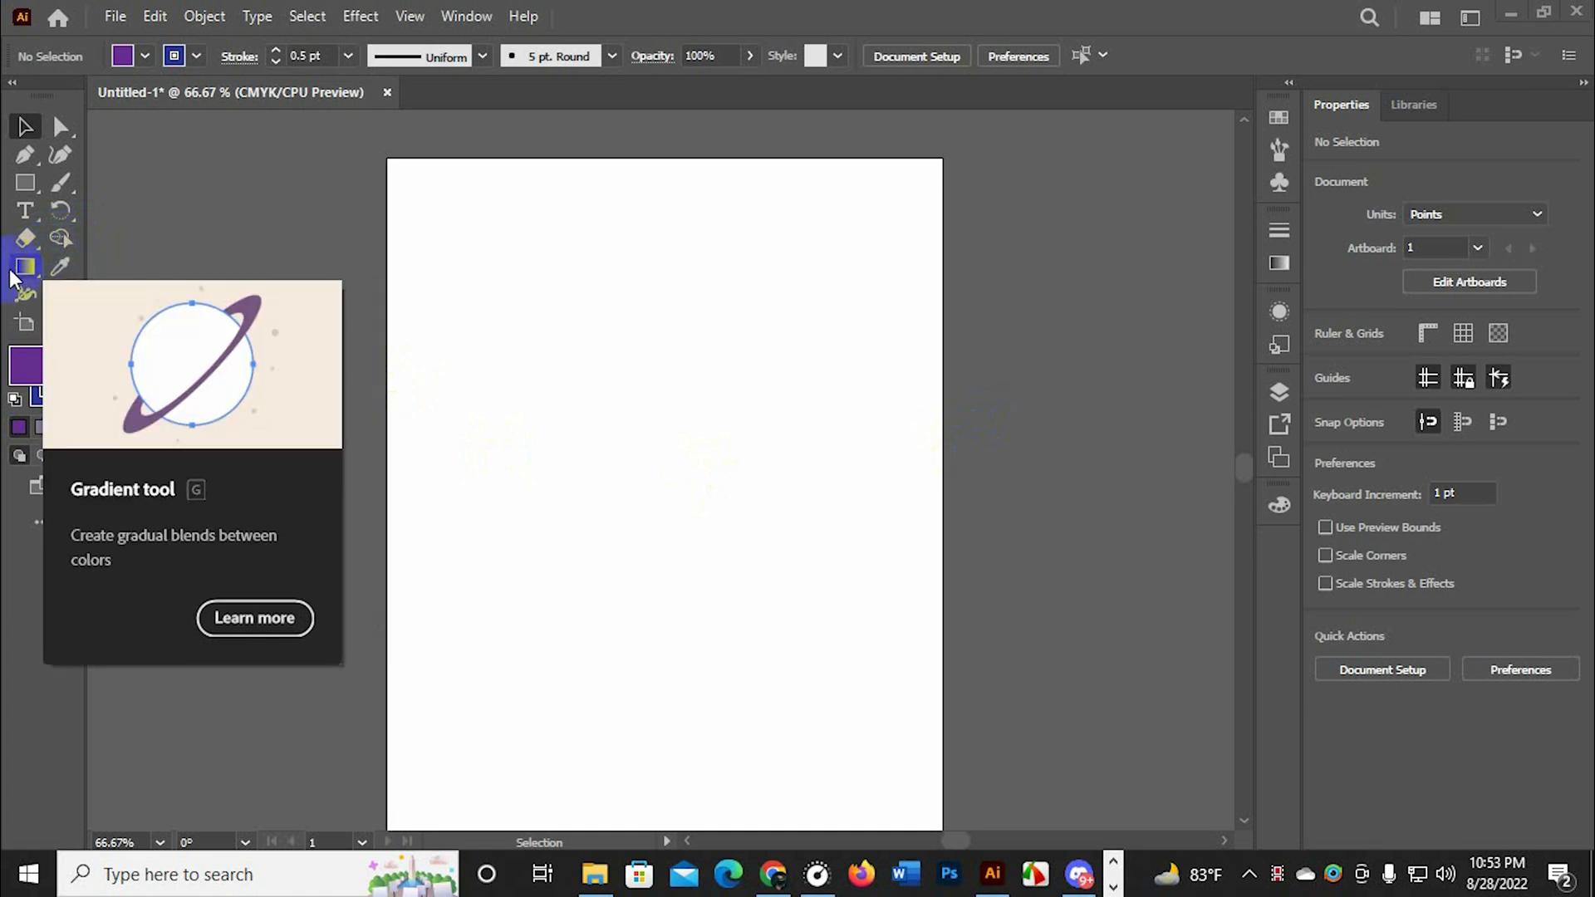
# Draw a purple rectangle about 327 by 267 pt in the upper part of the artboard
pyautogui.click(25, 181)
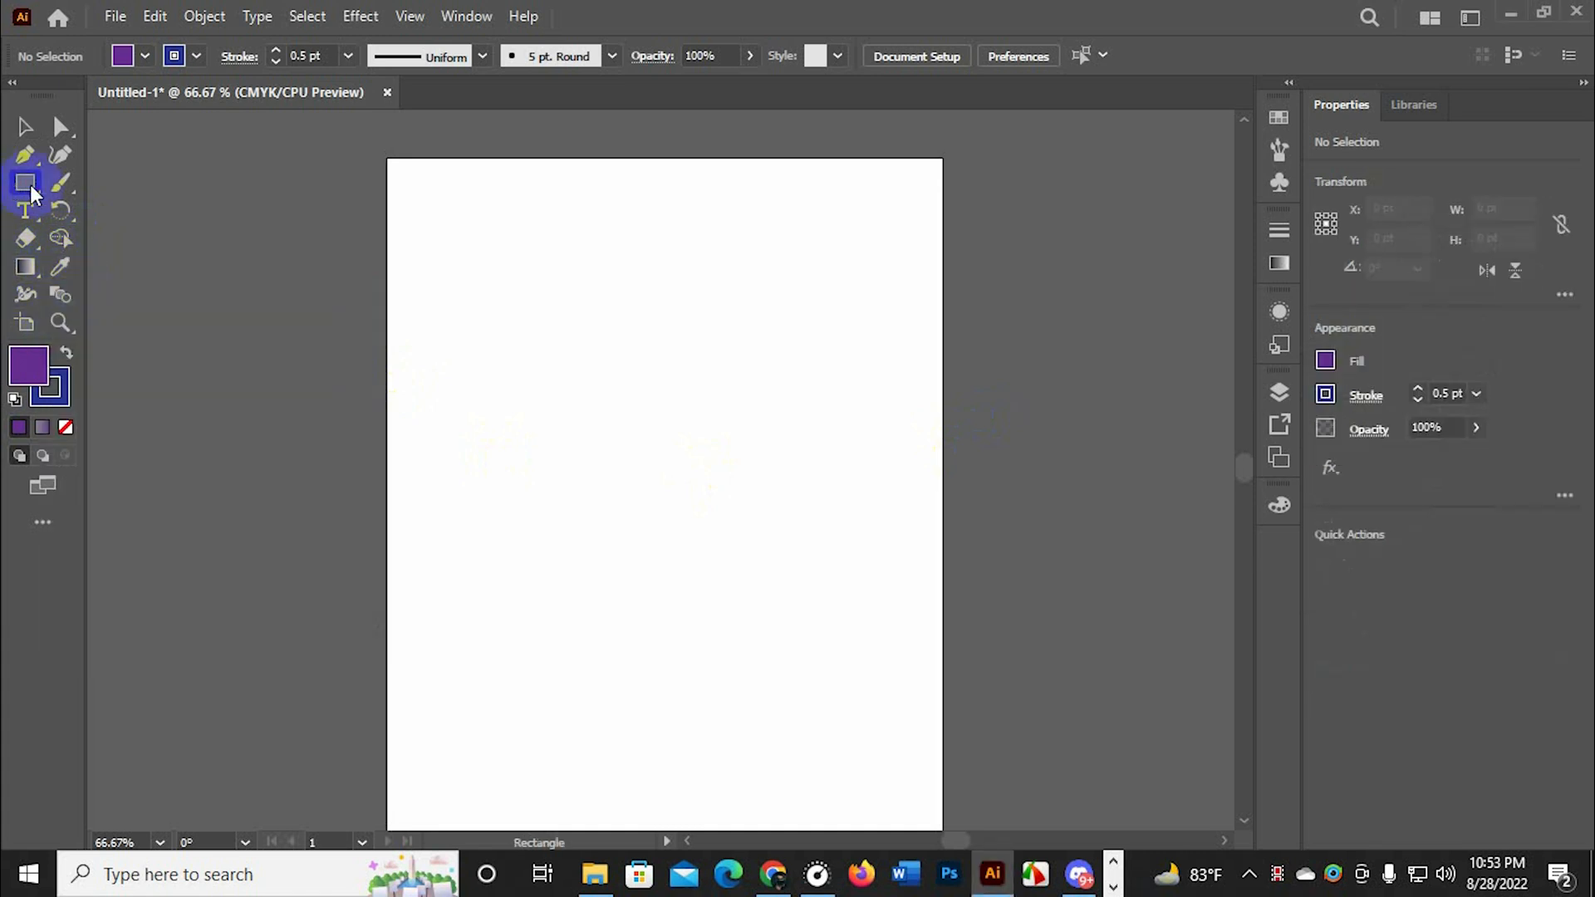
pyautogui.hotkey('ctrl', '1')
pyautogui.hotkey('ctrl', '-')
pyautogui.moveTo(439, 262); pyautogui.dragTo(736, 506)
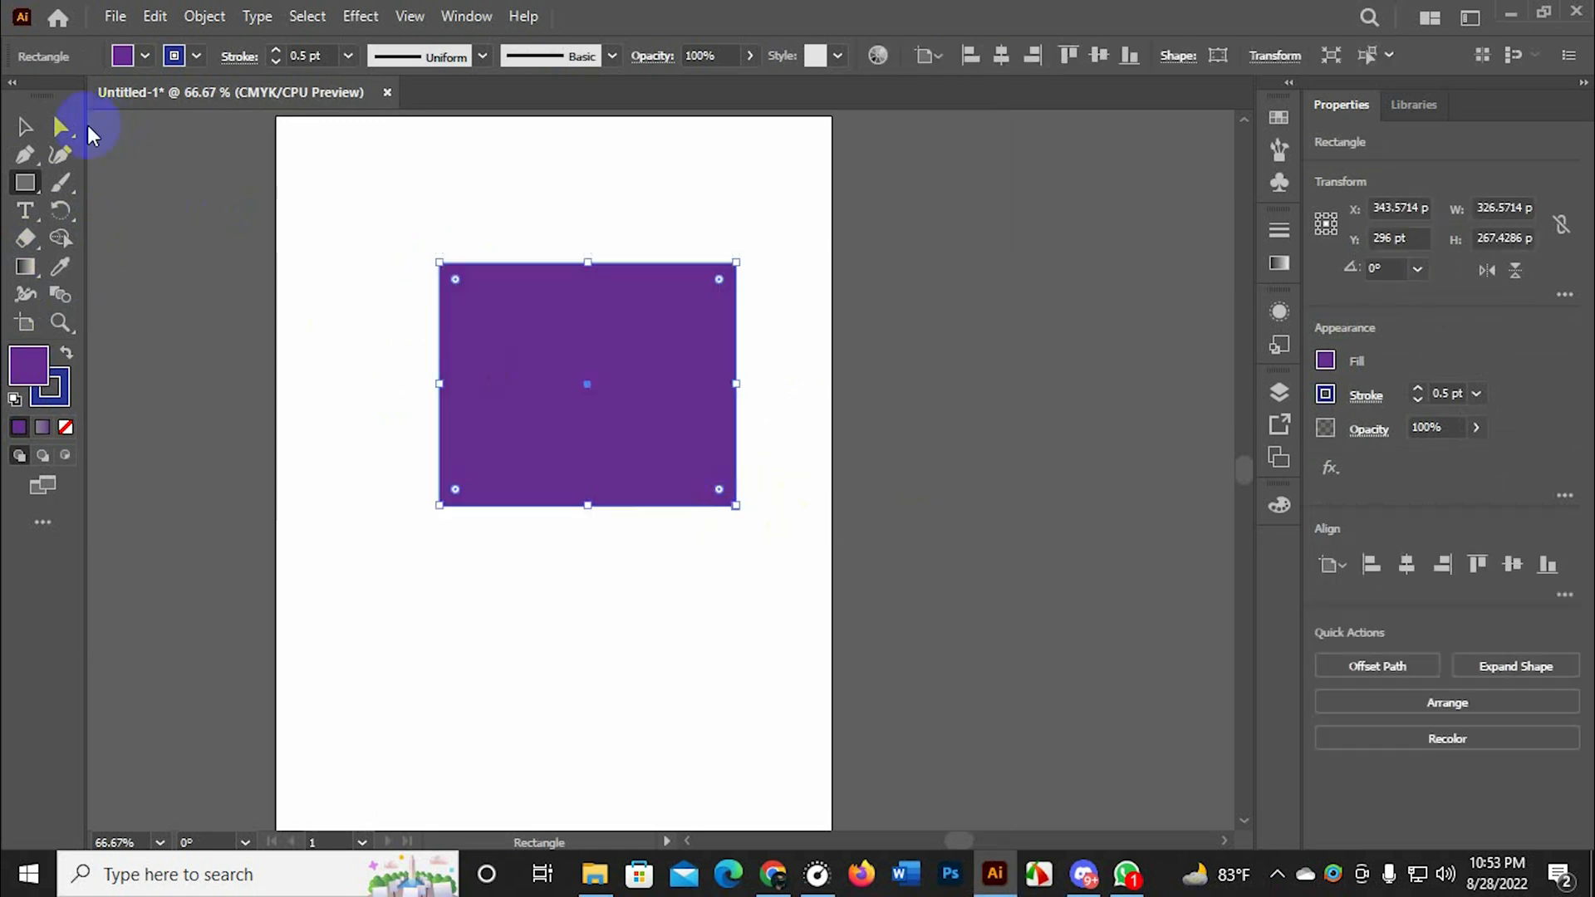
pyautogui.click(25, 127)
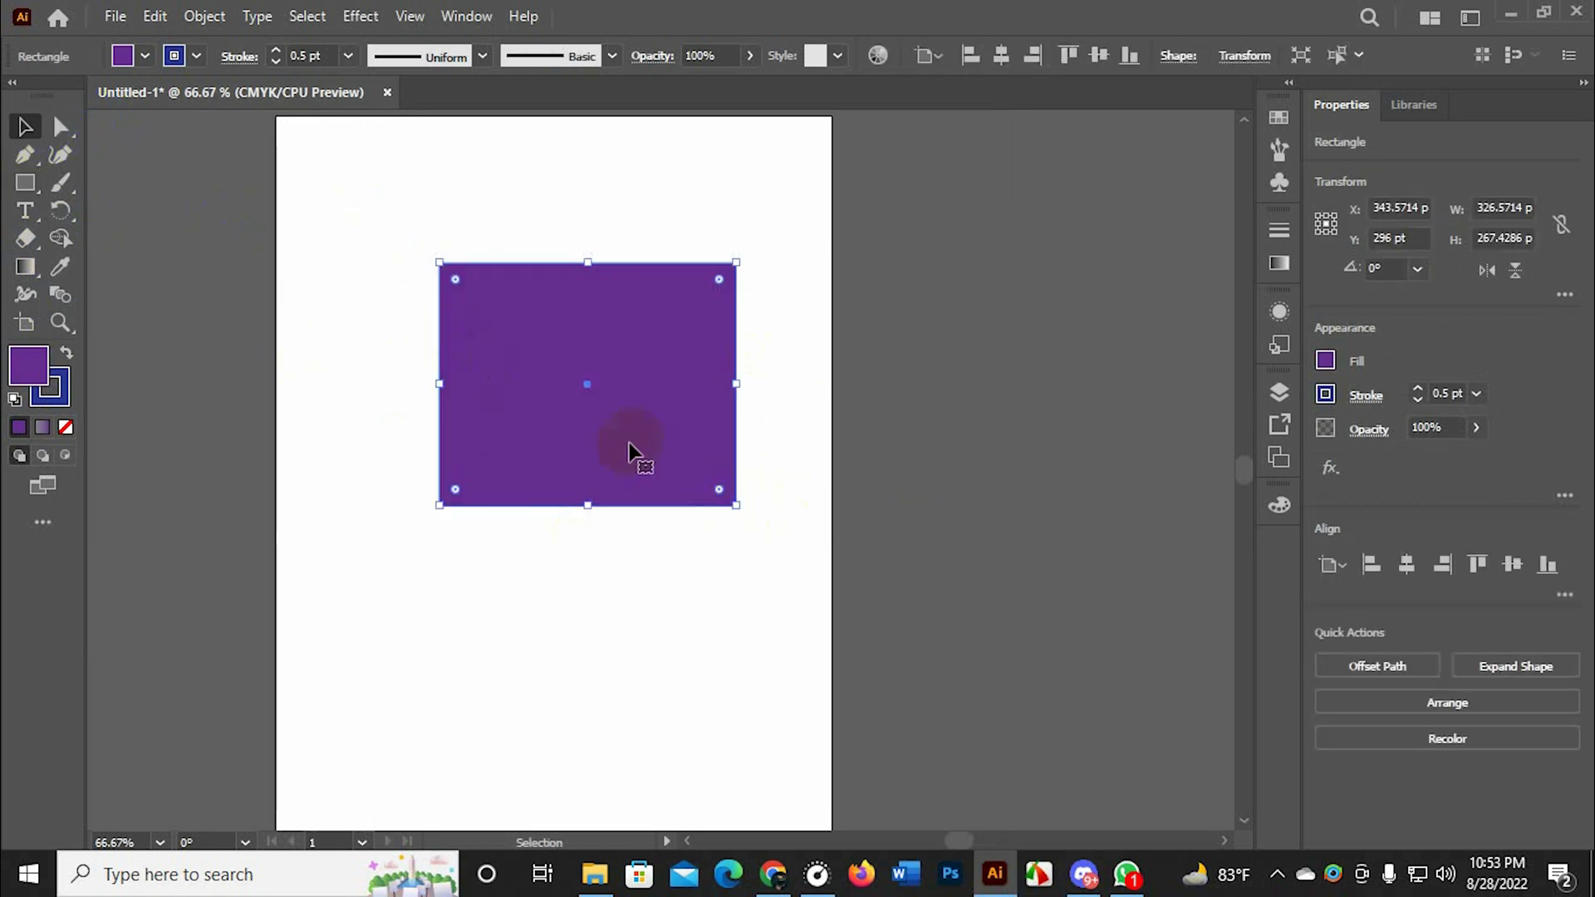
pyautogui.hotkey('ctrl', '1')
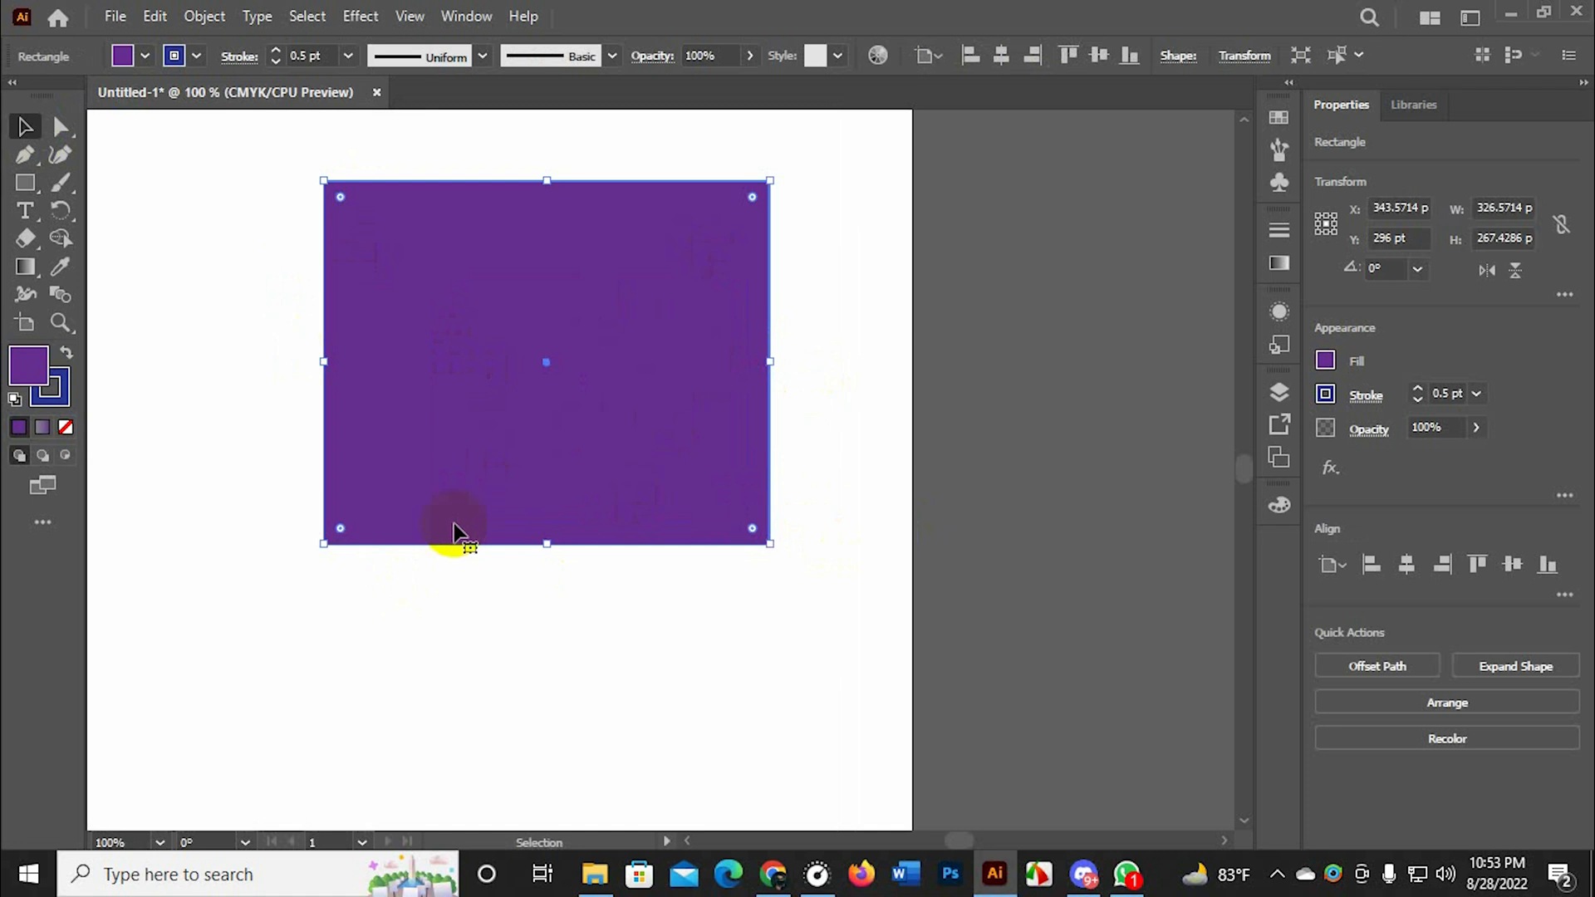
pyautogui.click(547, 621)
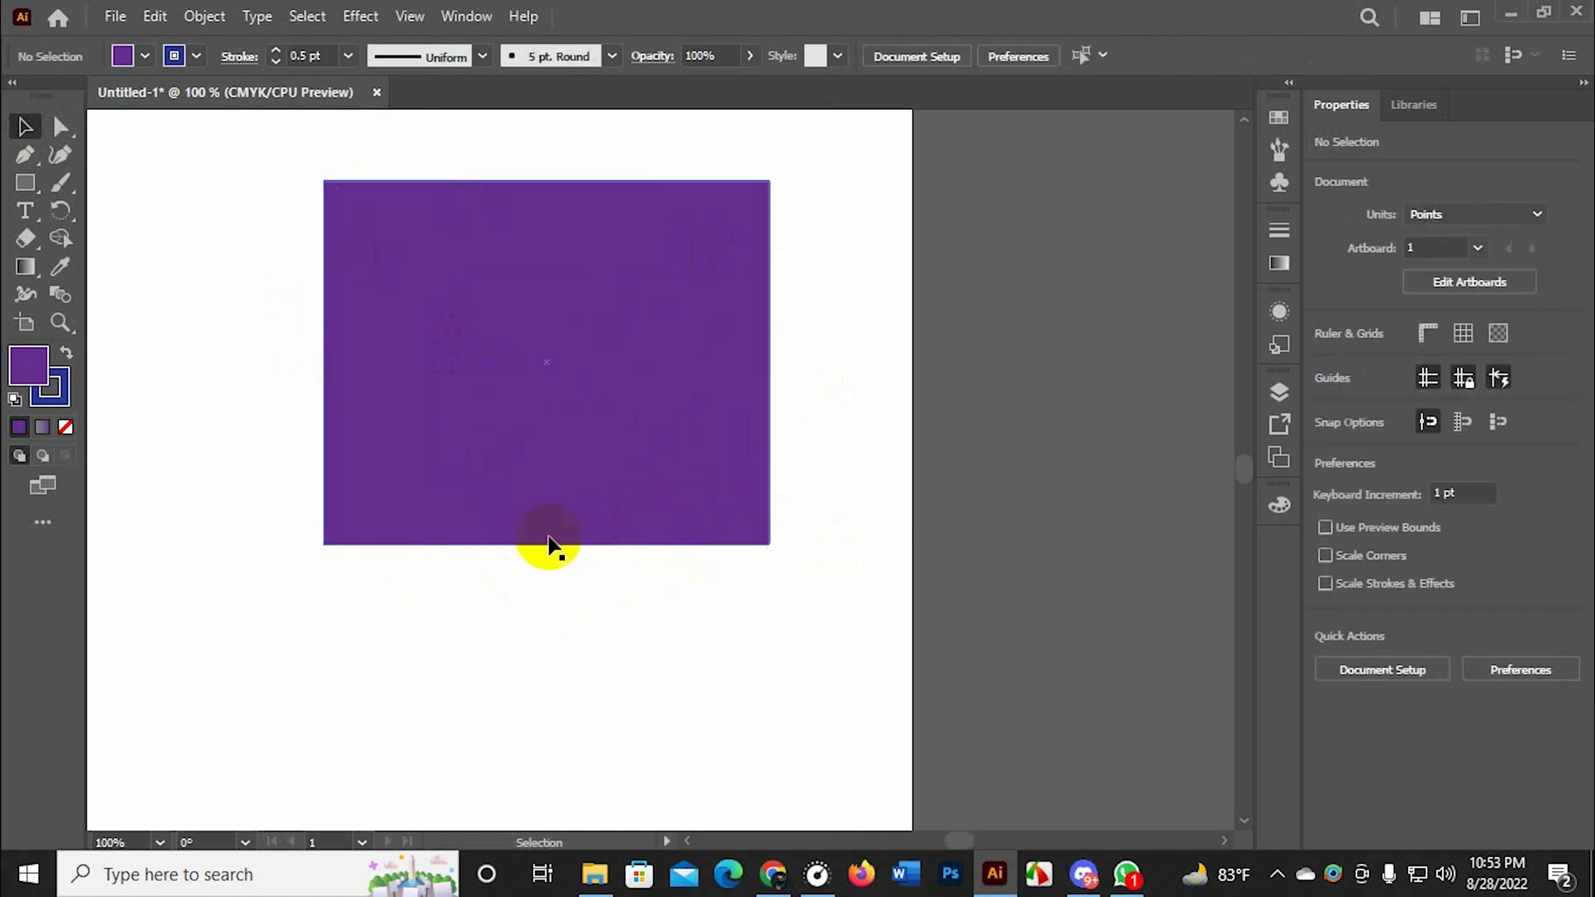
pyautogui.scroll(-1, 544, 545)
# Apply a linear gradient fill to the rectangle and set its end color stop to orange
pyautogui.click(694, 486)
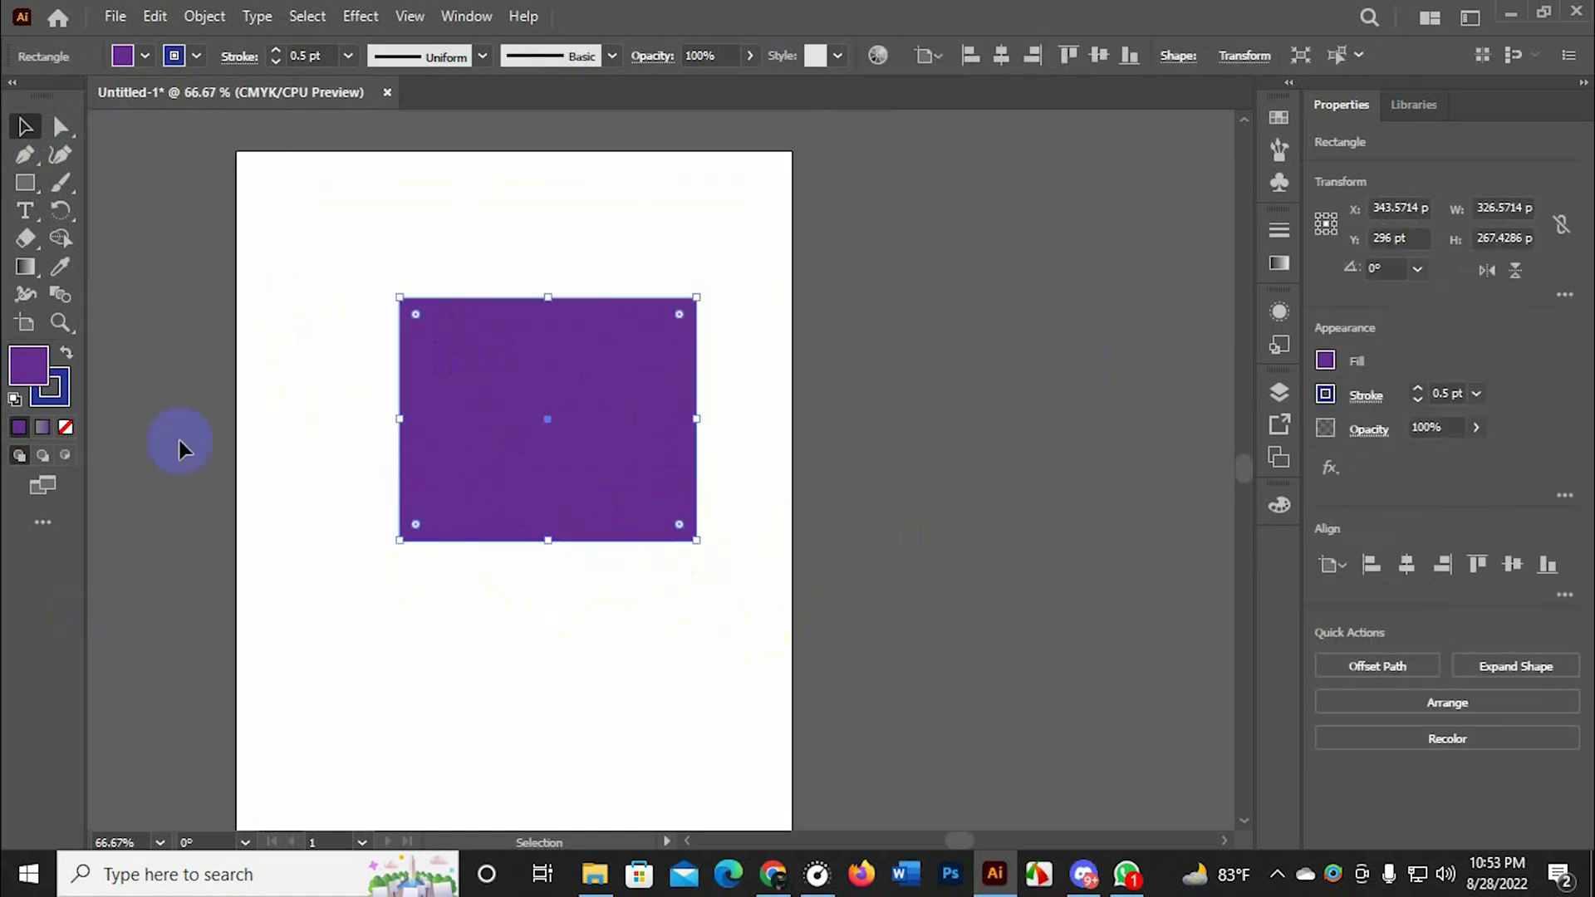
pyautogui.click(43, 428)
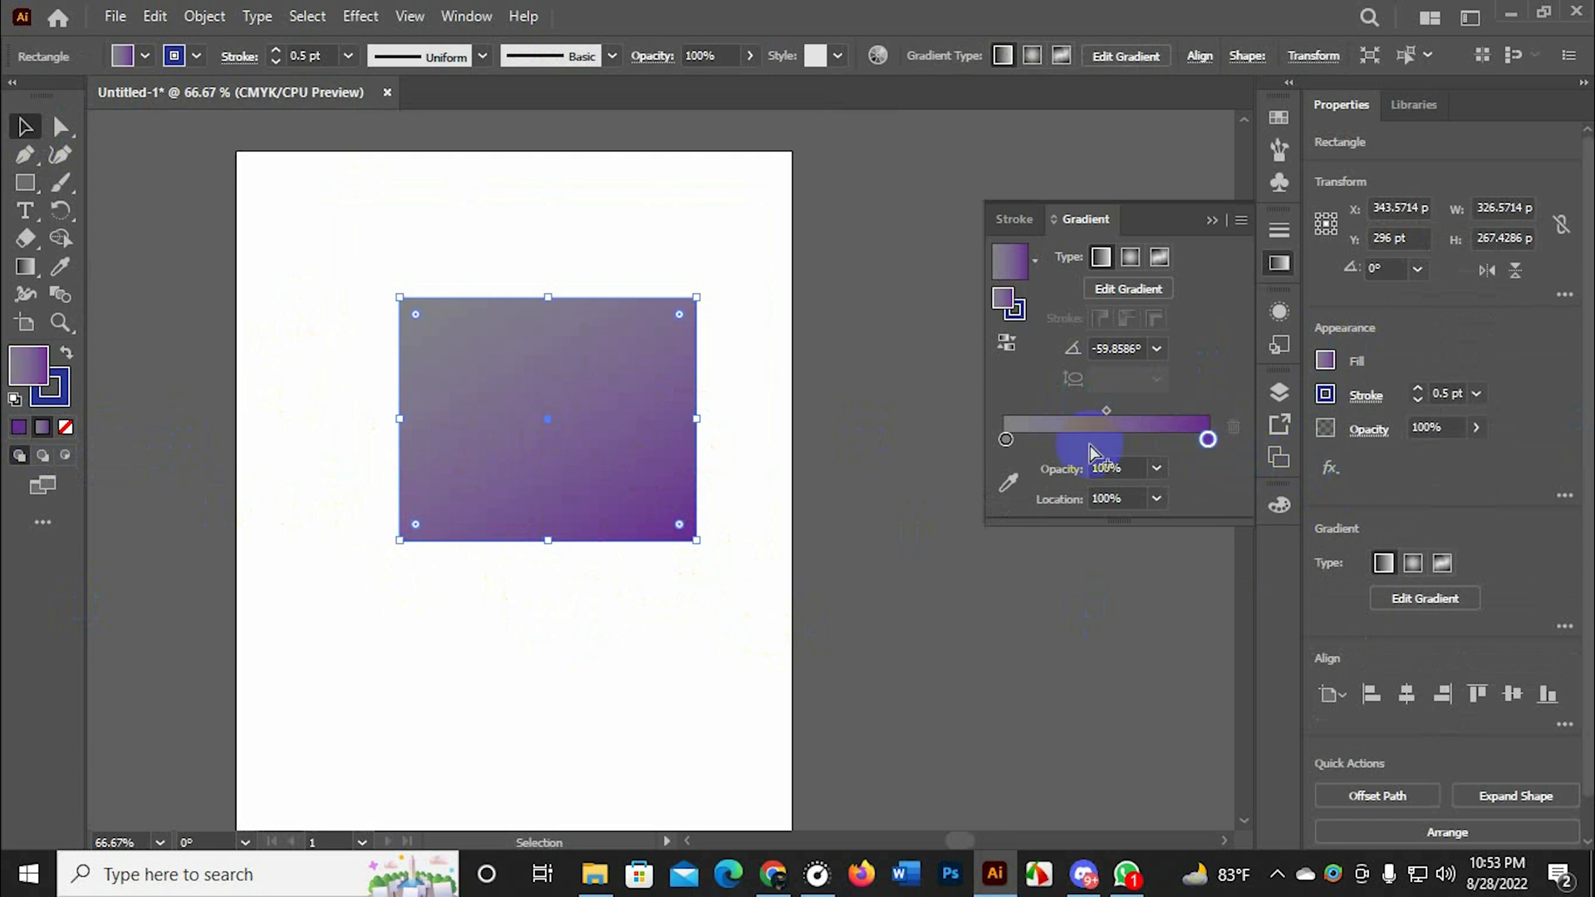
pyautogui.click(1207, 440)
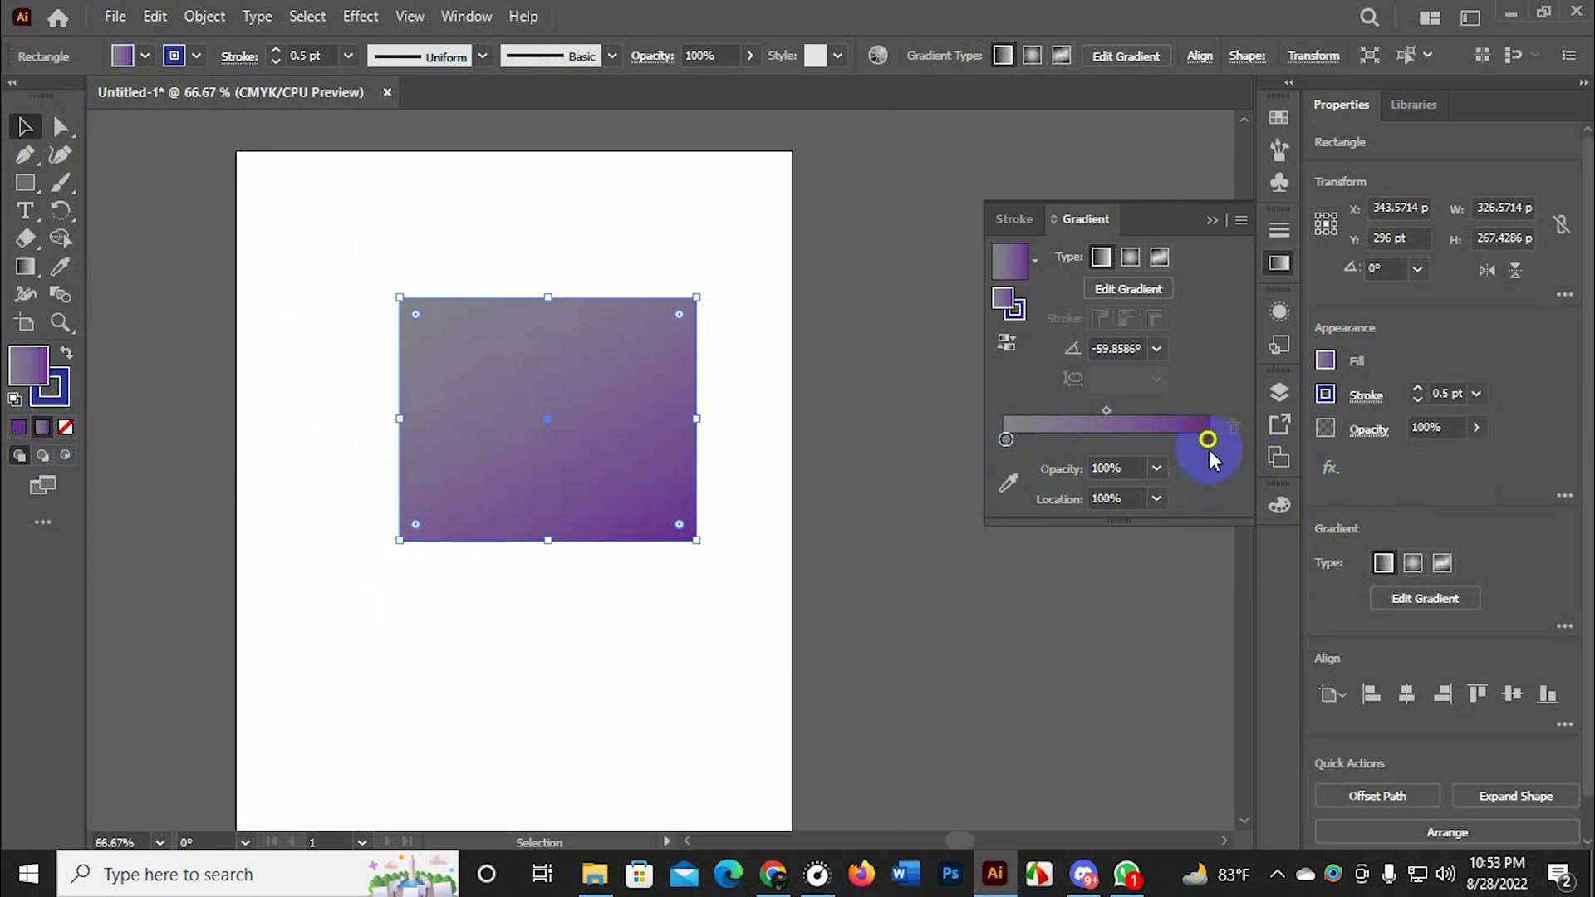
pyautogui.doubleClick(1207, 442)
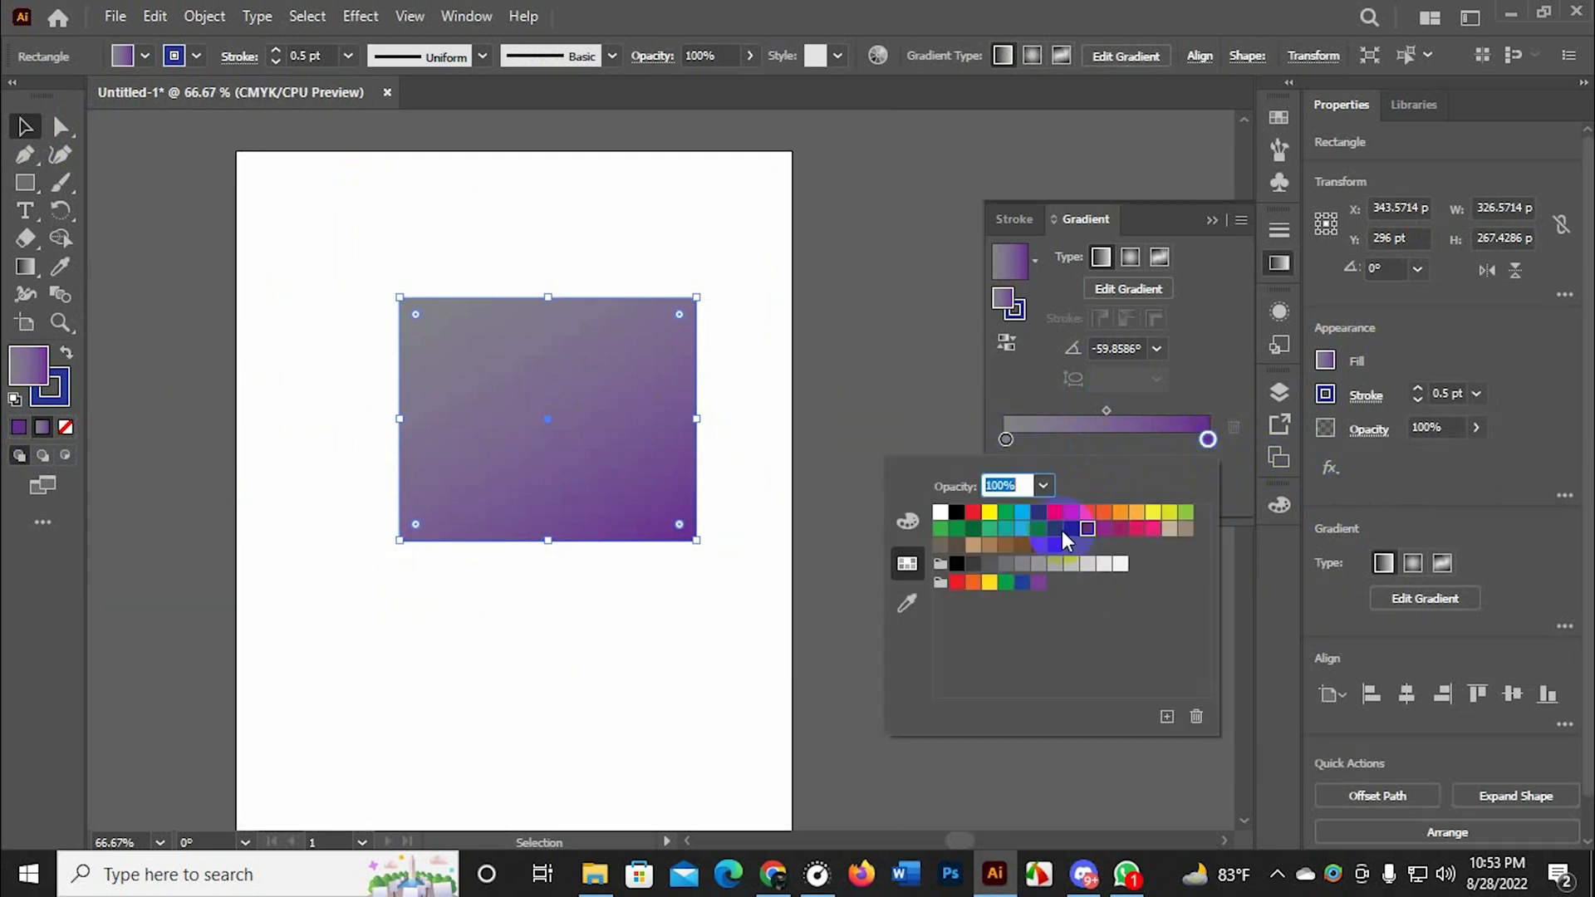
pyautogui.click(1105, 513)
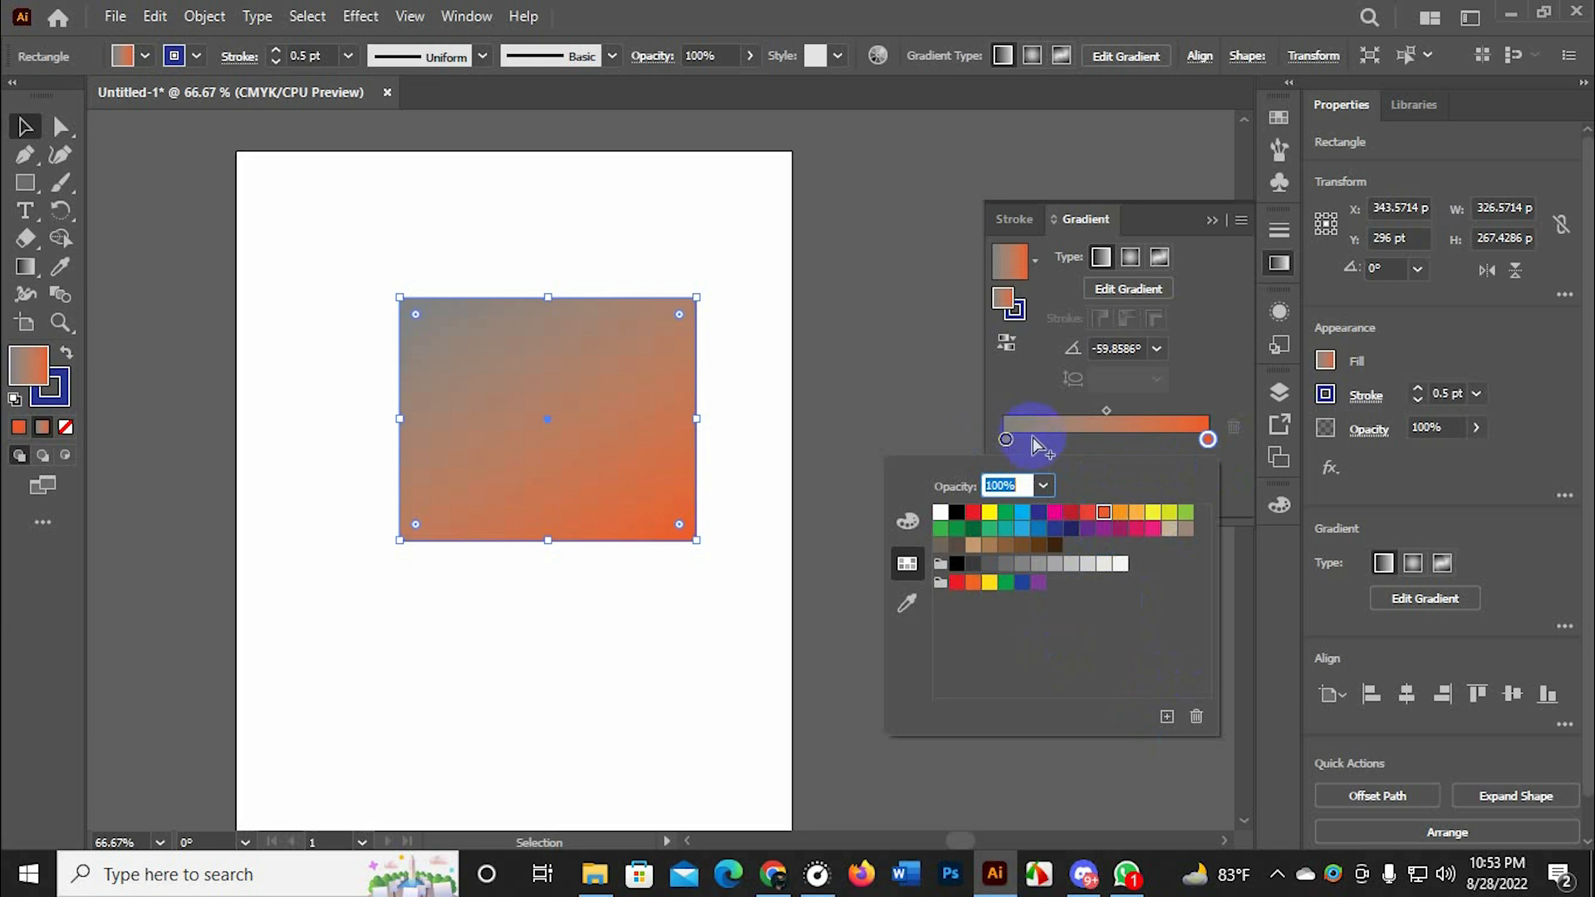
# Set the rectangle gradient's starting color stop to green
pyautogui.click(1005, 439)
pyautogui.doubleClick(1005, 440)
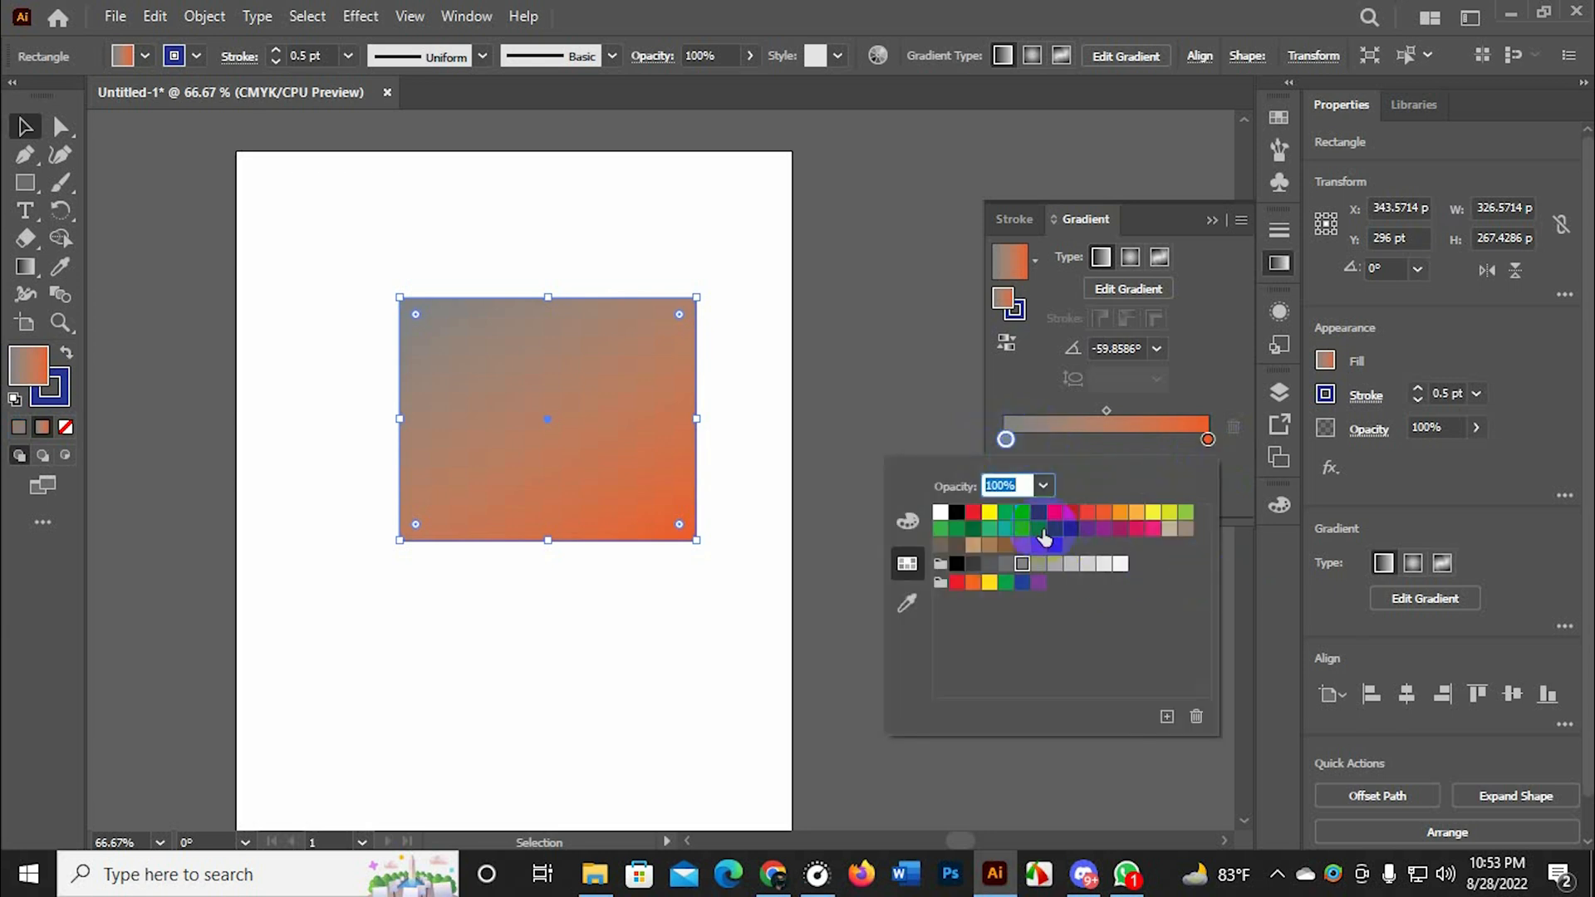
pyautogui.click(1006, 514)
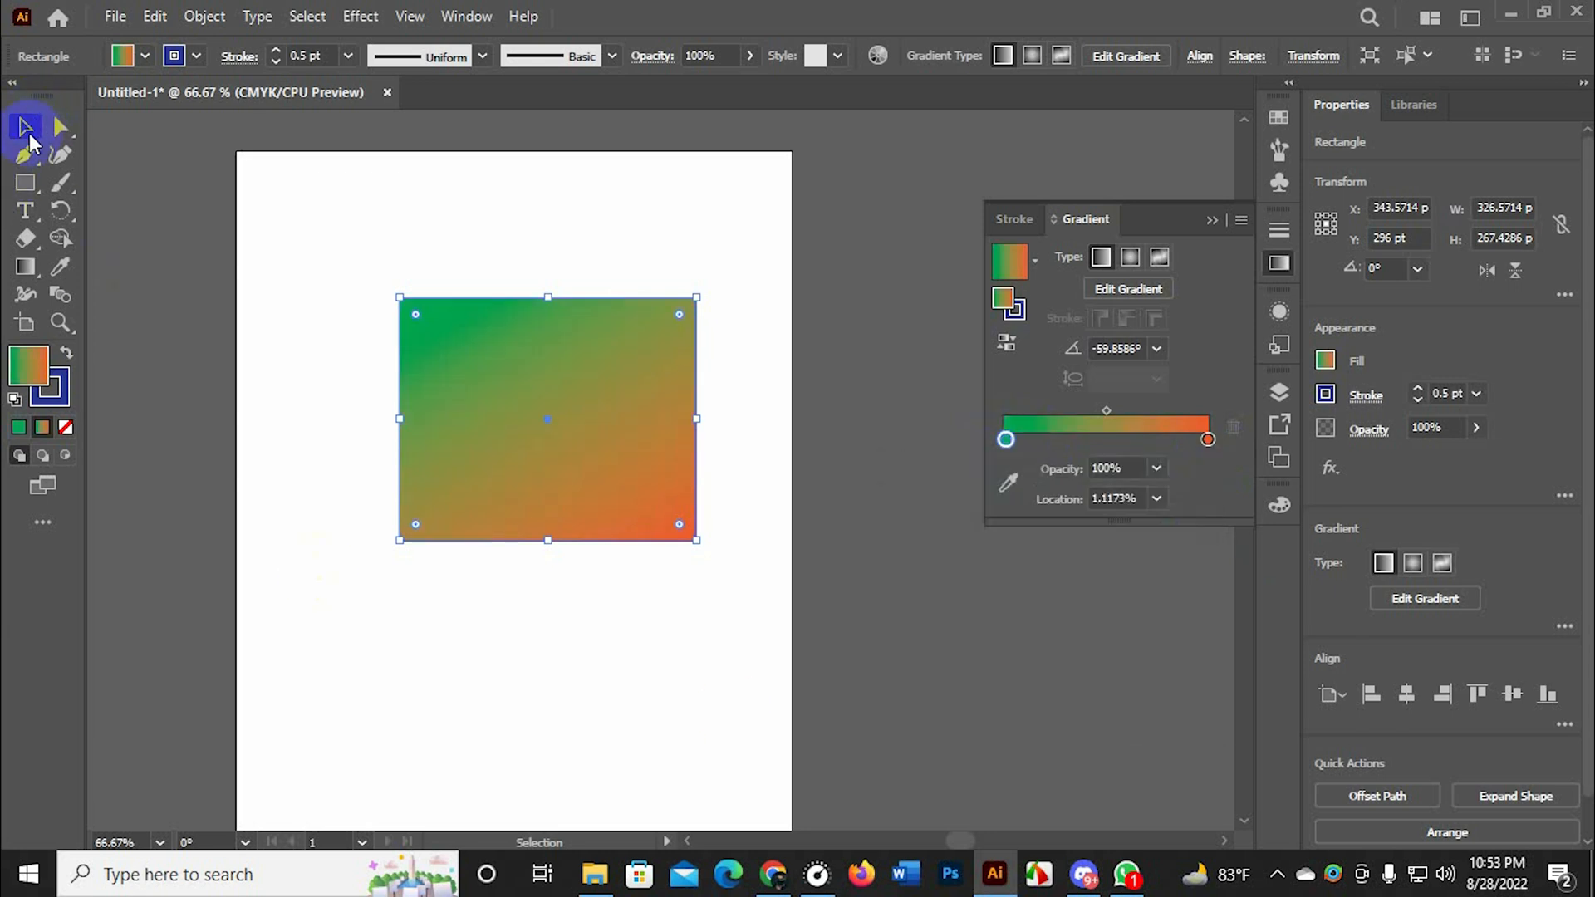
pyautogui.click(25, 127)
pyautogui.scroll(2, 445, 416)
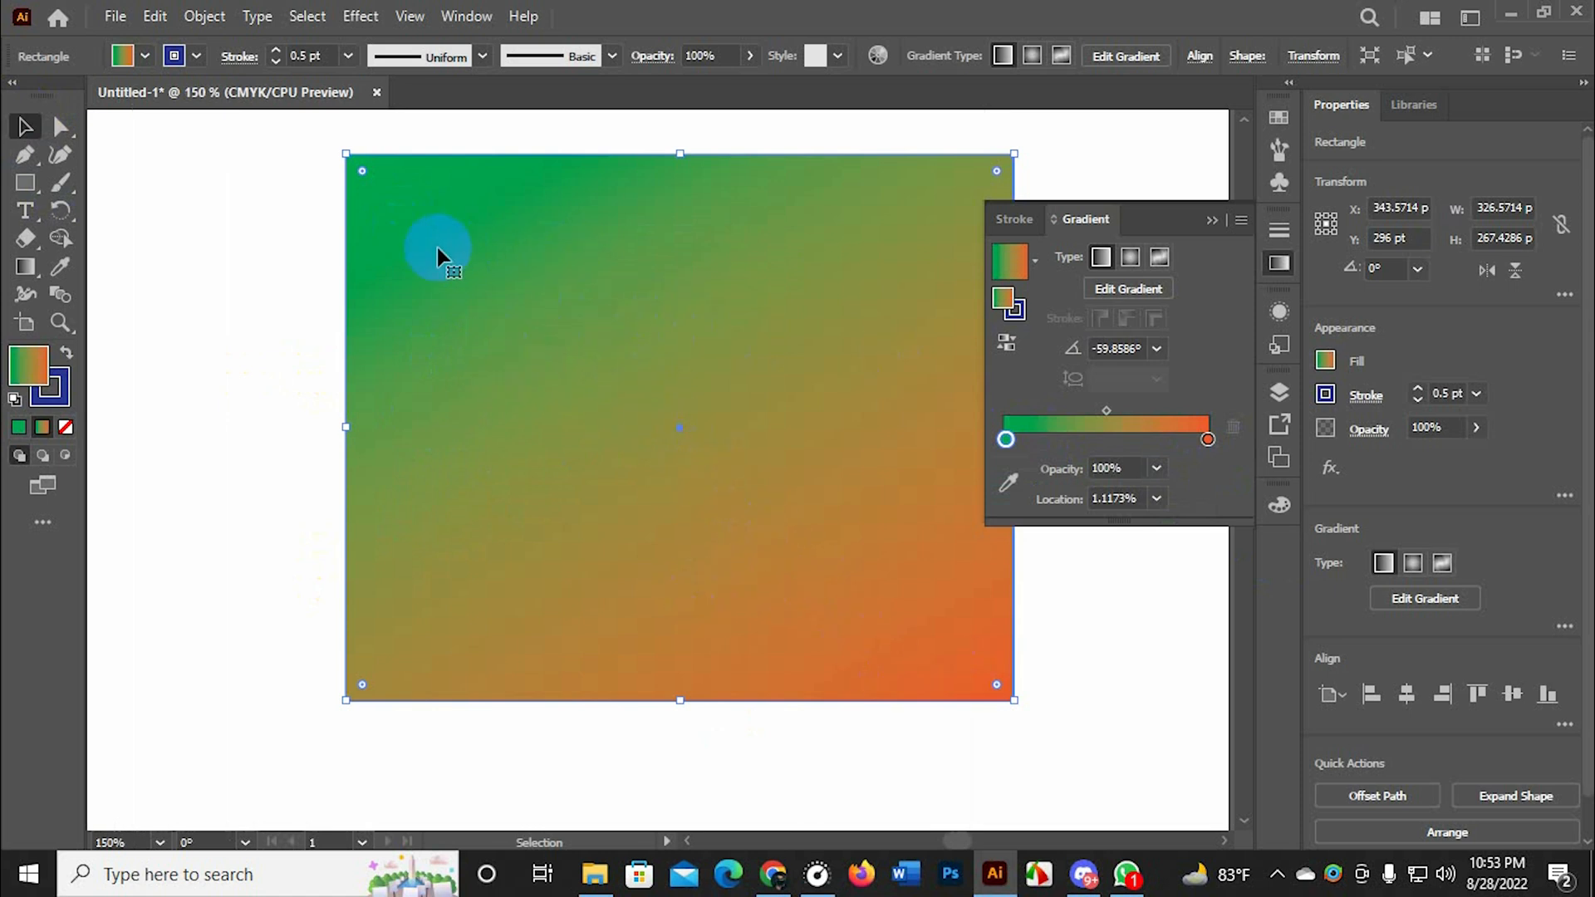
pyautogui.scroll(-2, 438, 254)
pyautogui.scroll(1, 456, 285)
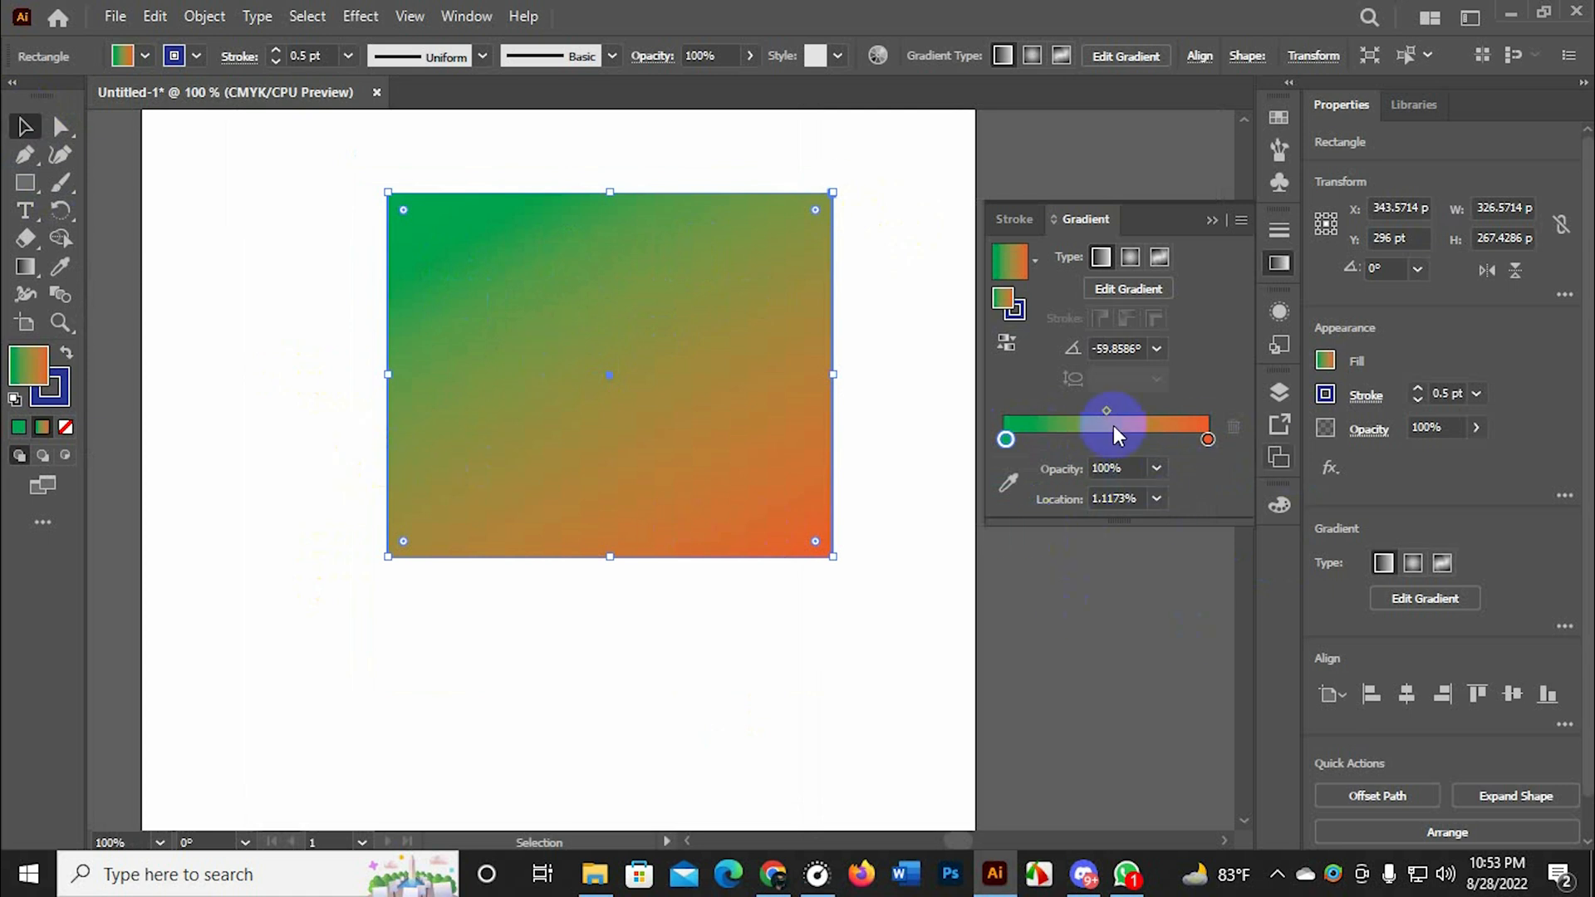
# Add a color stop at about 34% along the rectangle's gradient and make it magenta
pyautogui.click(1072, 439)
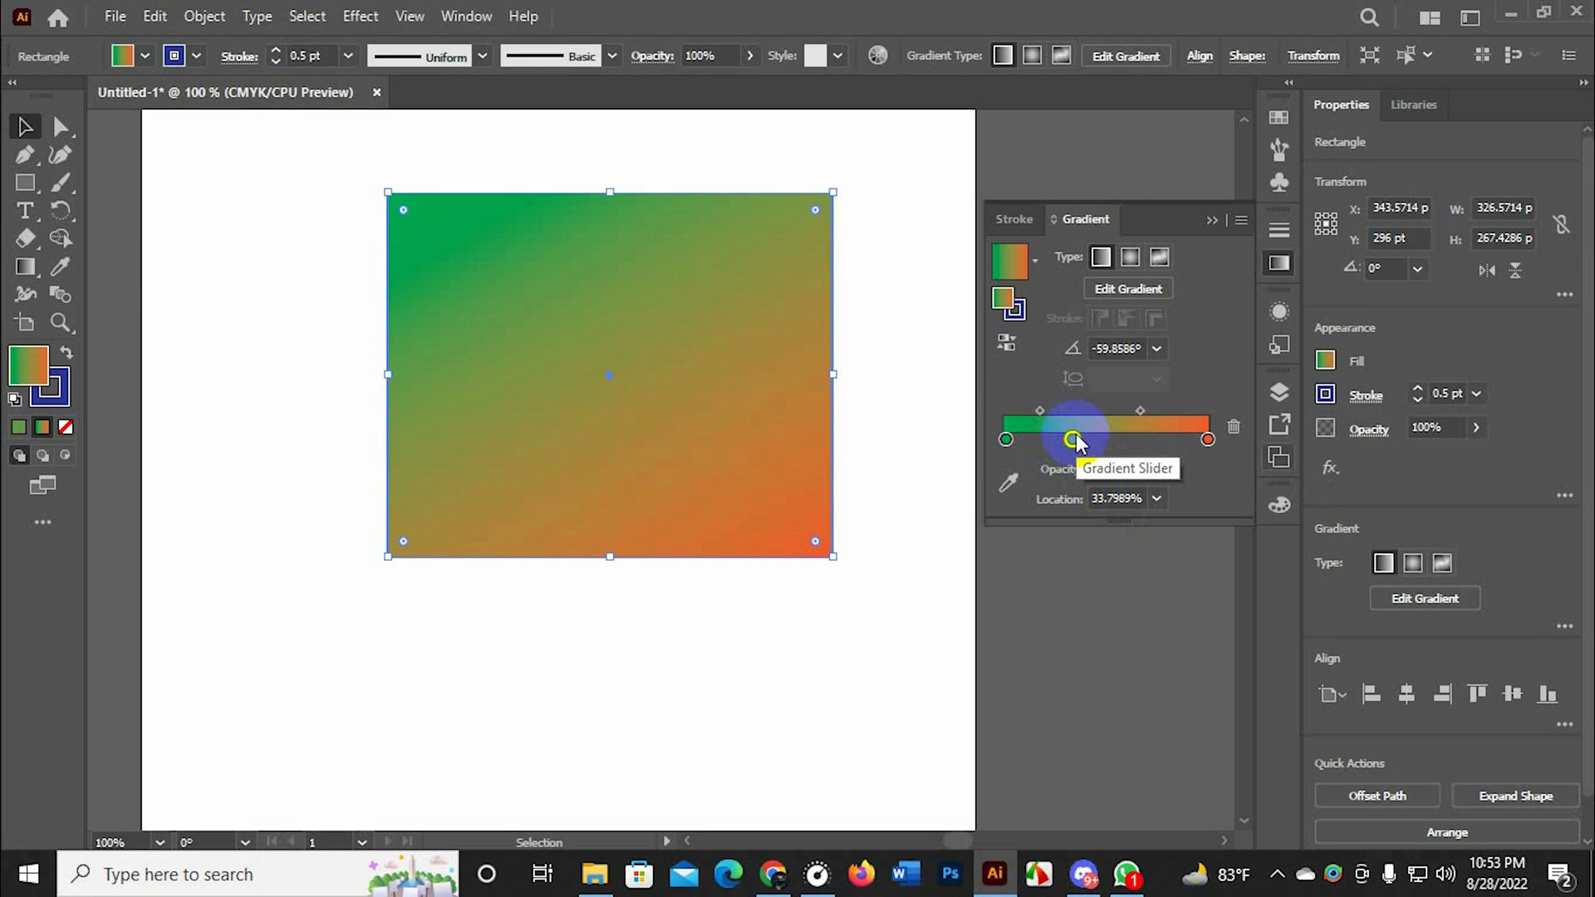
pyautogui.doubleClick(1072, 439)
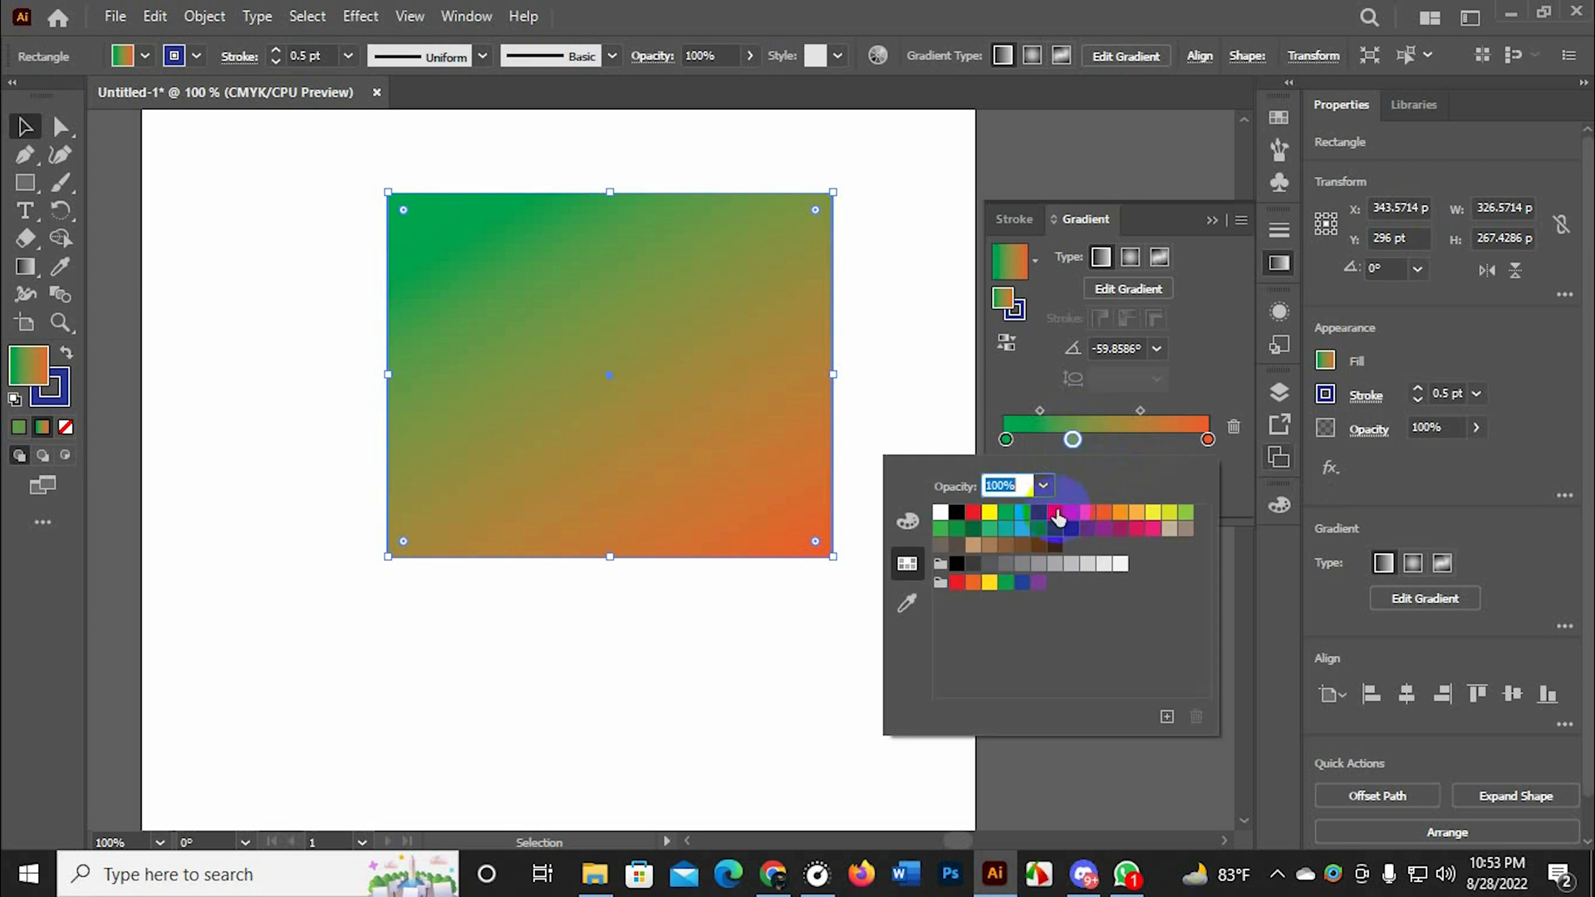
pyautogui.click(1054, 513)
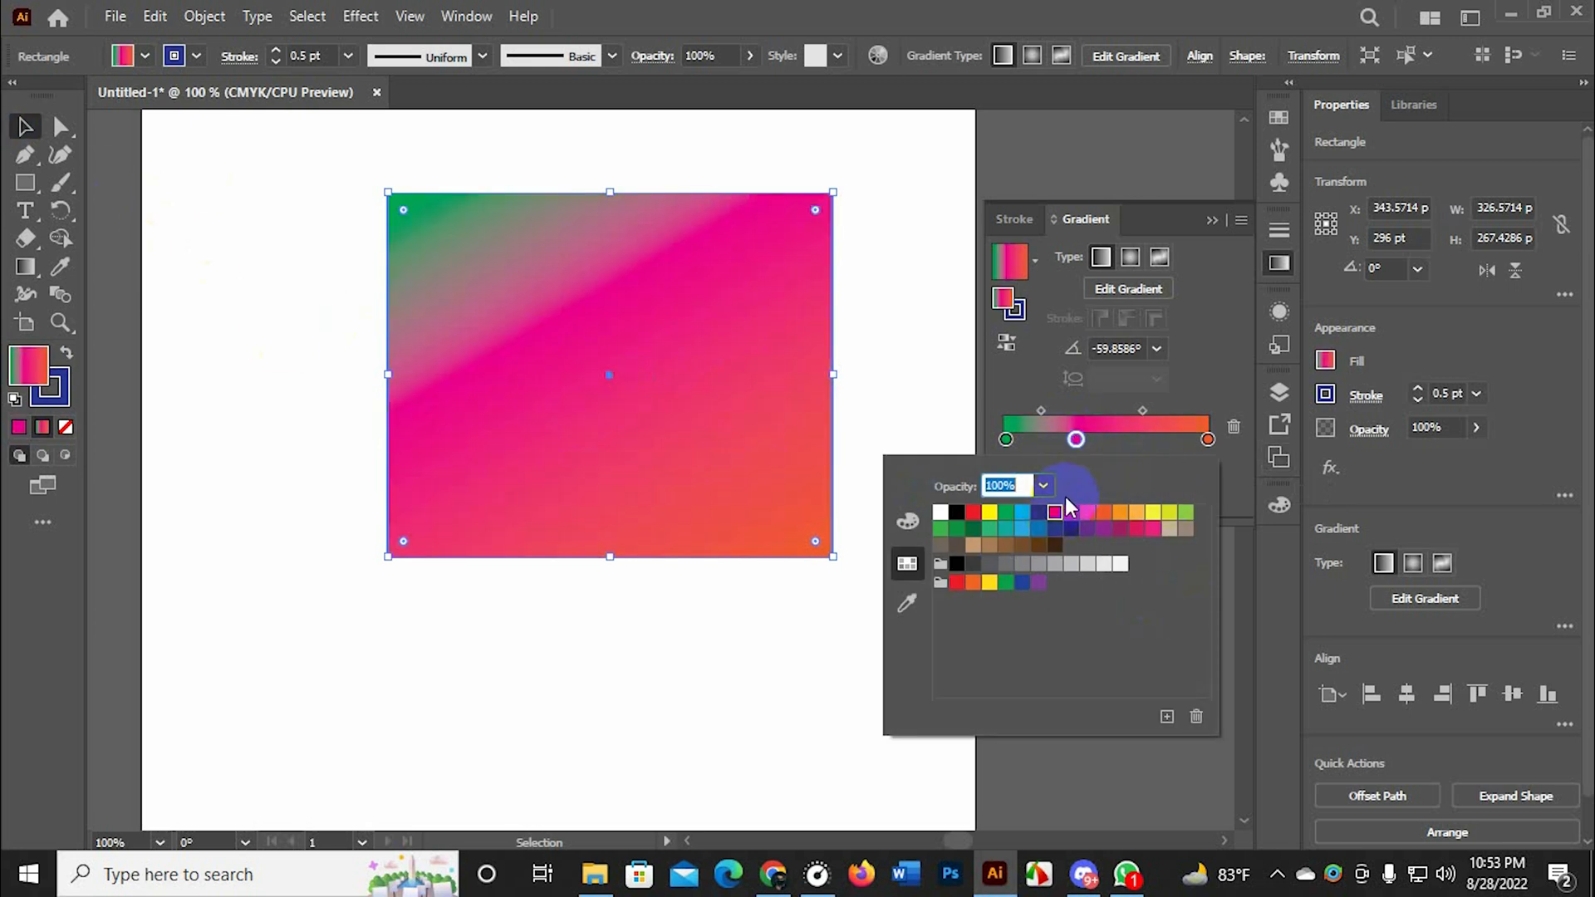
# Add three more color stops between the magenta and orange ones, including one at about 55%, and delete the one at about 81%
pyautogui.click(1144, 440)
pyautogui.click(1117, 445)
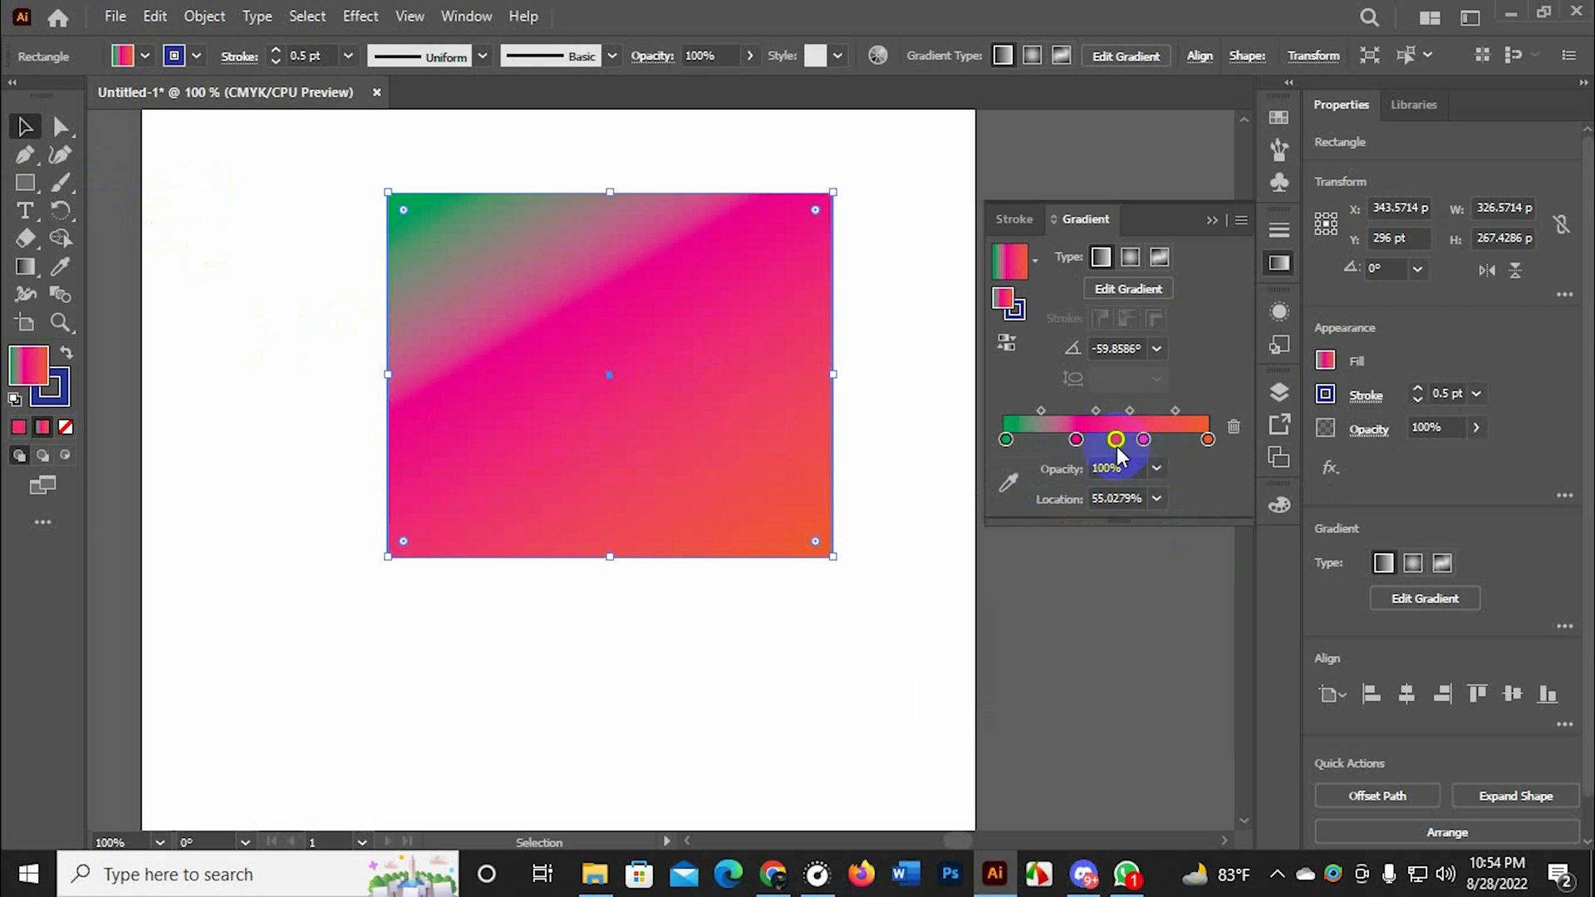
pyautogui.click(1168, 440)
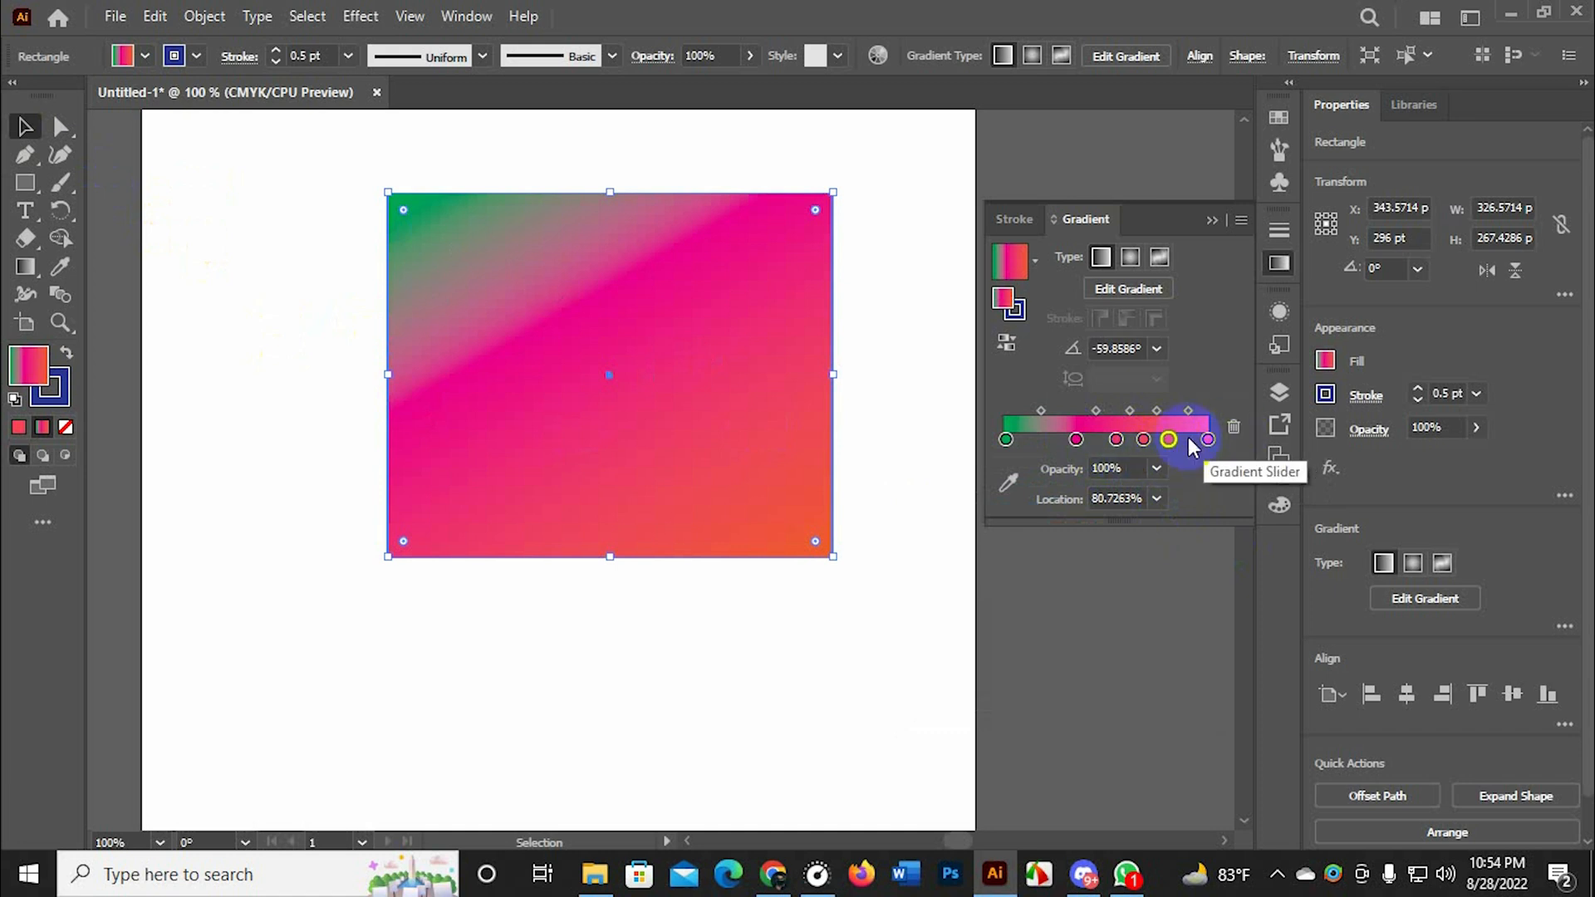
pyautogui.click(1234, 427)
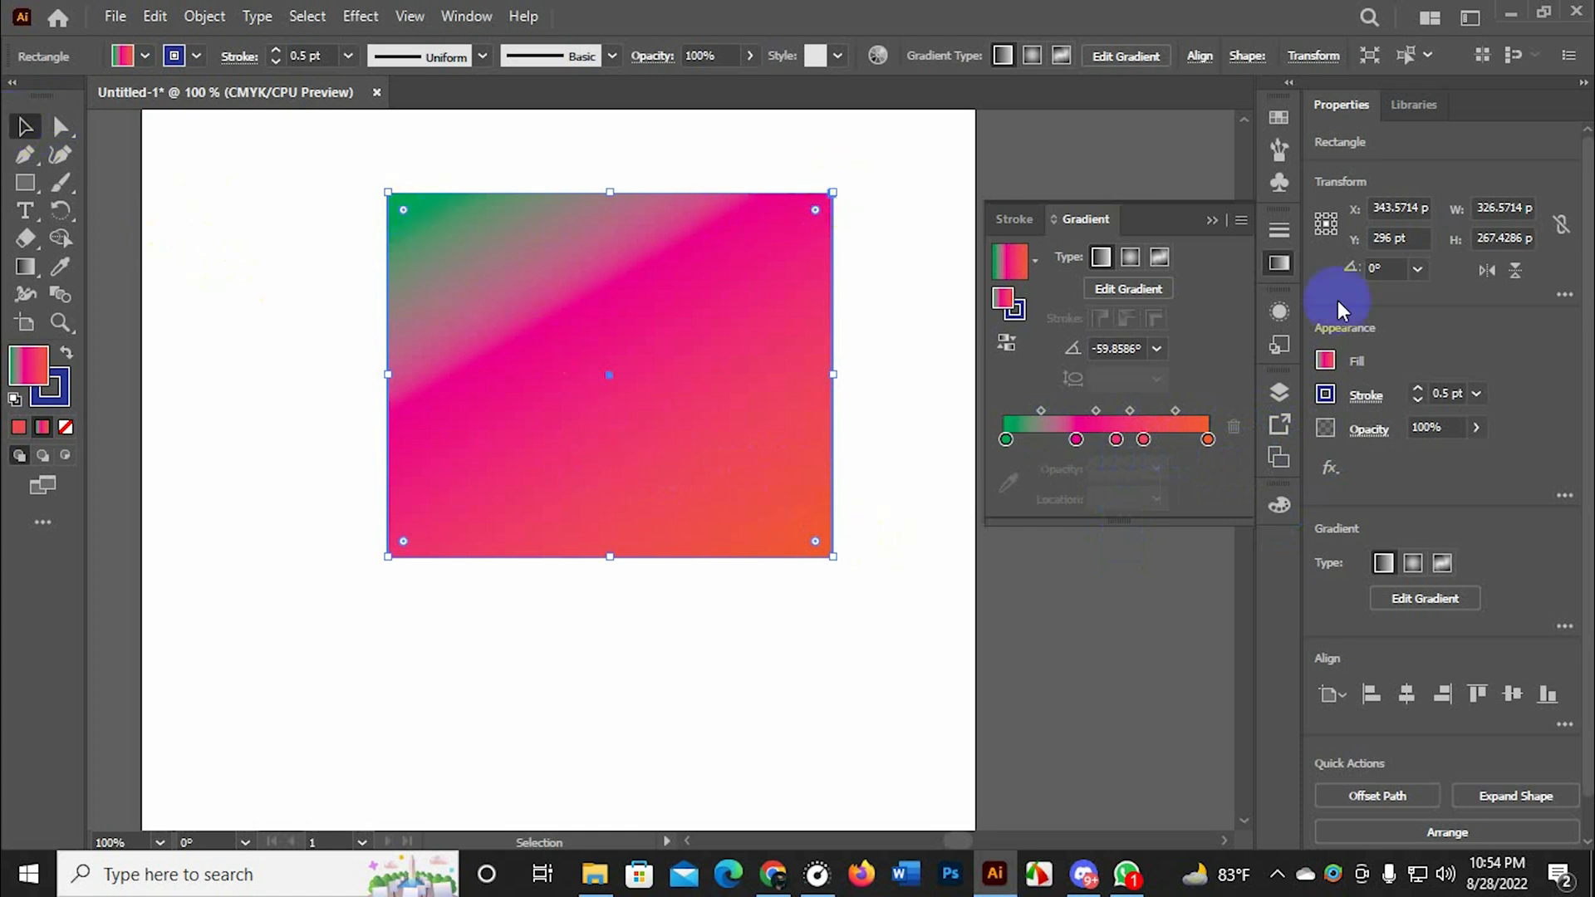
pyautogui.click(1214, 221)
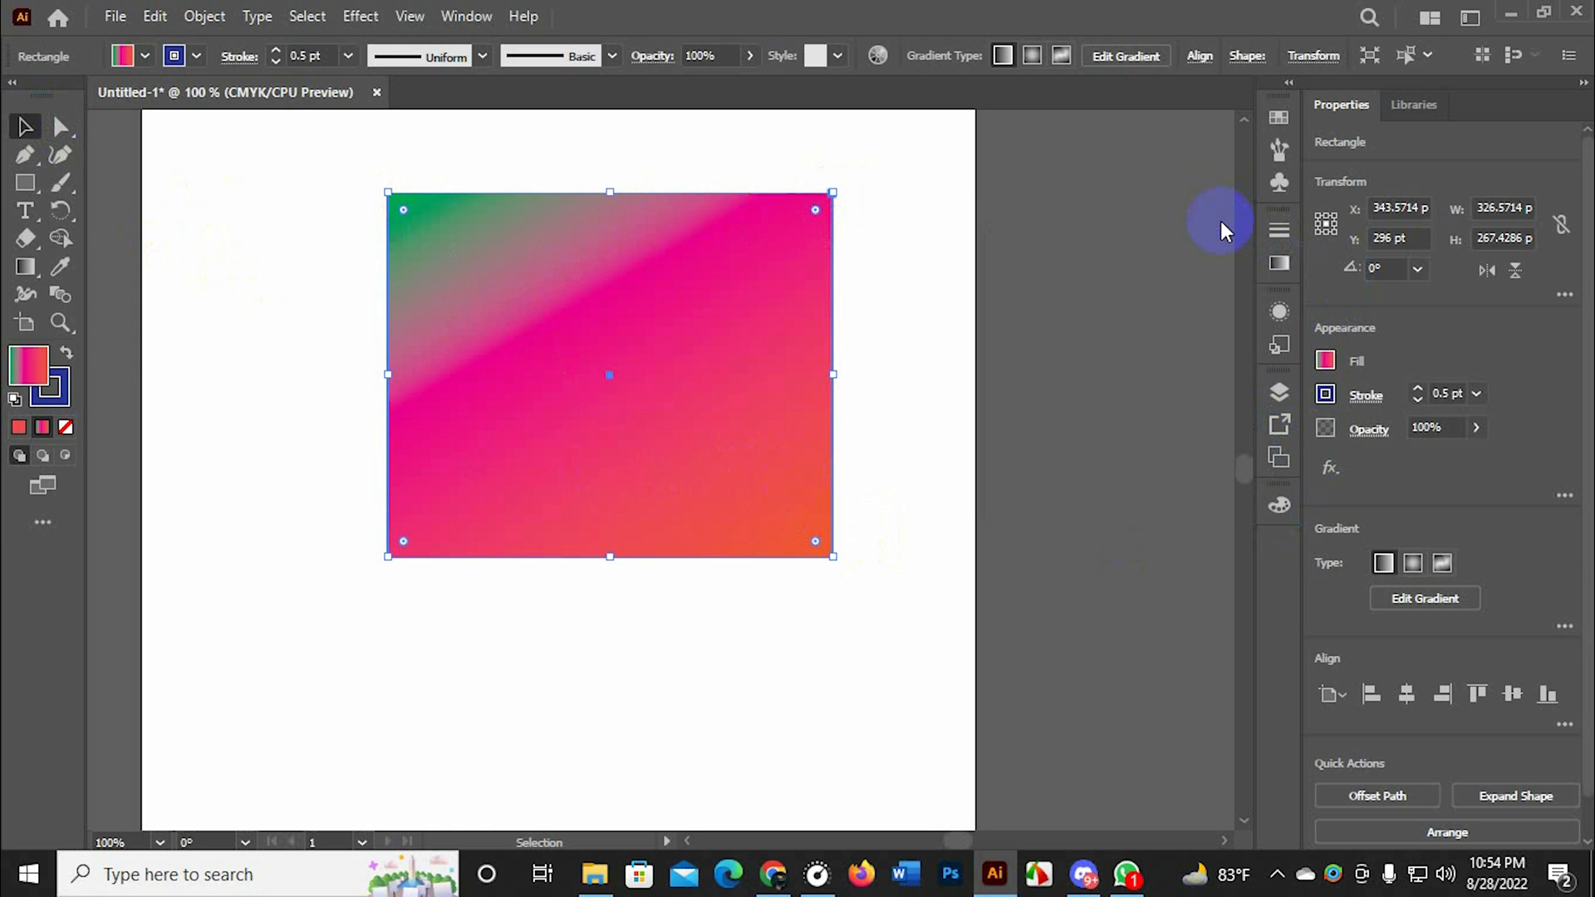
# Try several directions for the rectangle's gradient with the Gradient tool, ending on a diagonal from beyond the upper-right corner to the lower left
pyautogui.click(25, 267)
pyautogui.moveTo(819, 142)
pyautogui.mouseDown()
pyautogui.moveTo(640, 363)
pyautogui.moveTo(350, 667)
pyautogui.mouseUp()
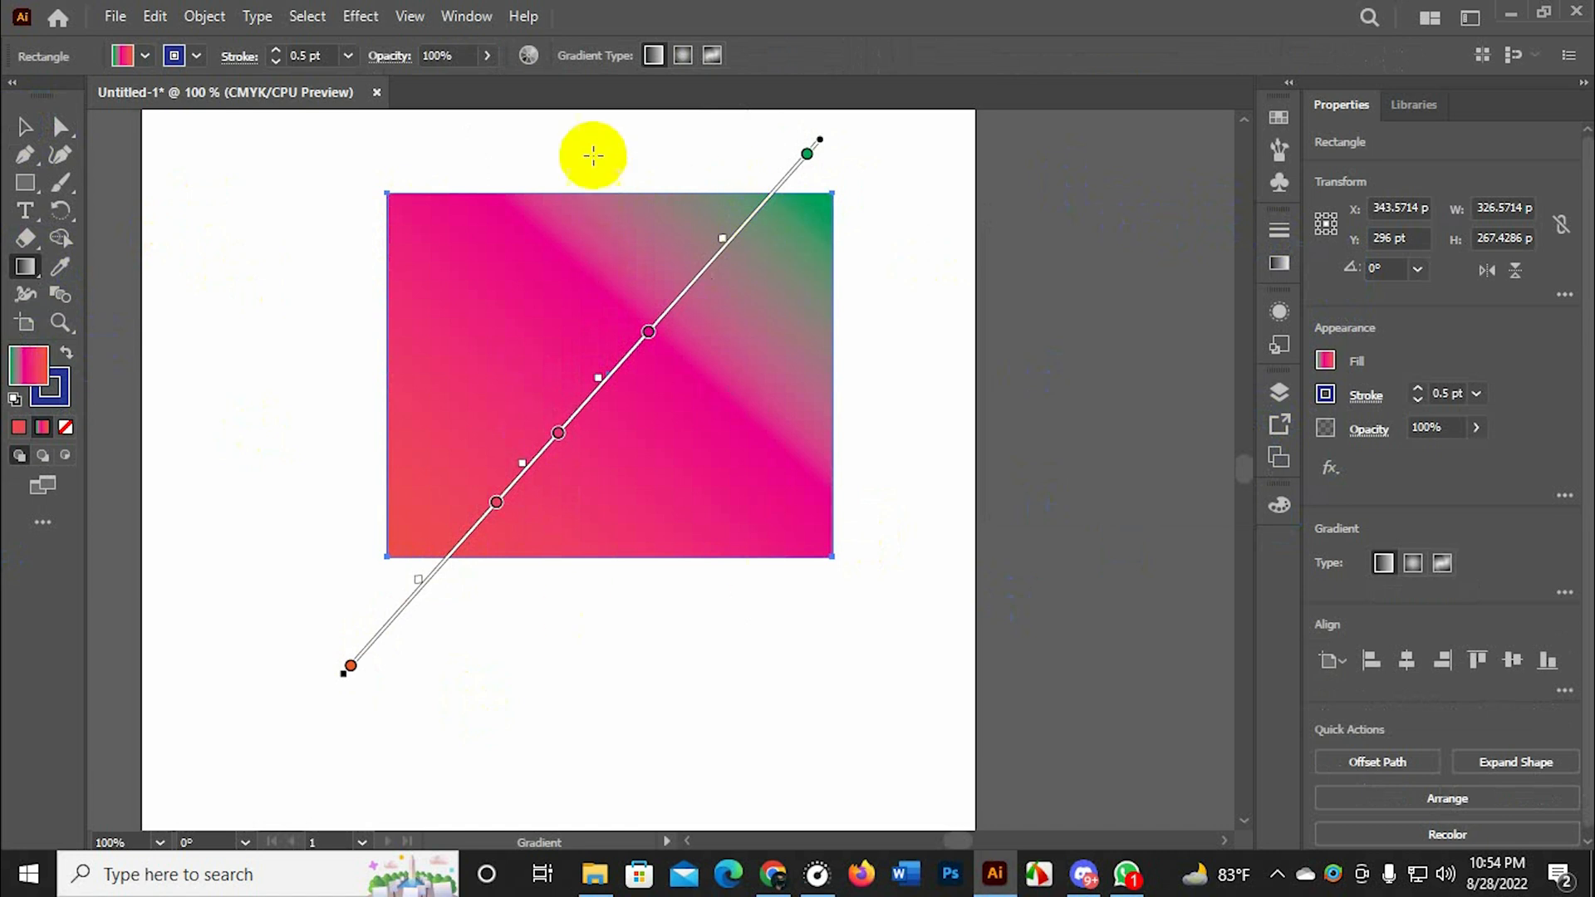
pyautogui.moveTo(590, 153)
pyautogui.mouseDown()
pyautogui.moveTo(611, 295)
pyautogui.moveTo(590, 738)
pyautogui.moveTo(607, 741)
pyautogui.mouseUp()
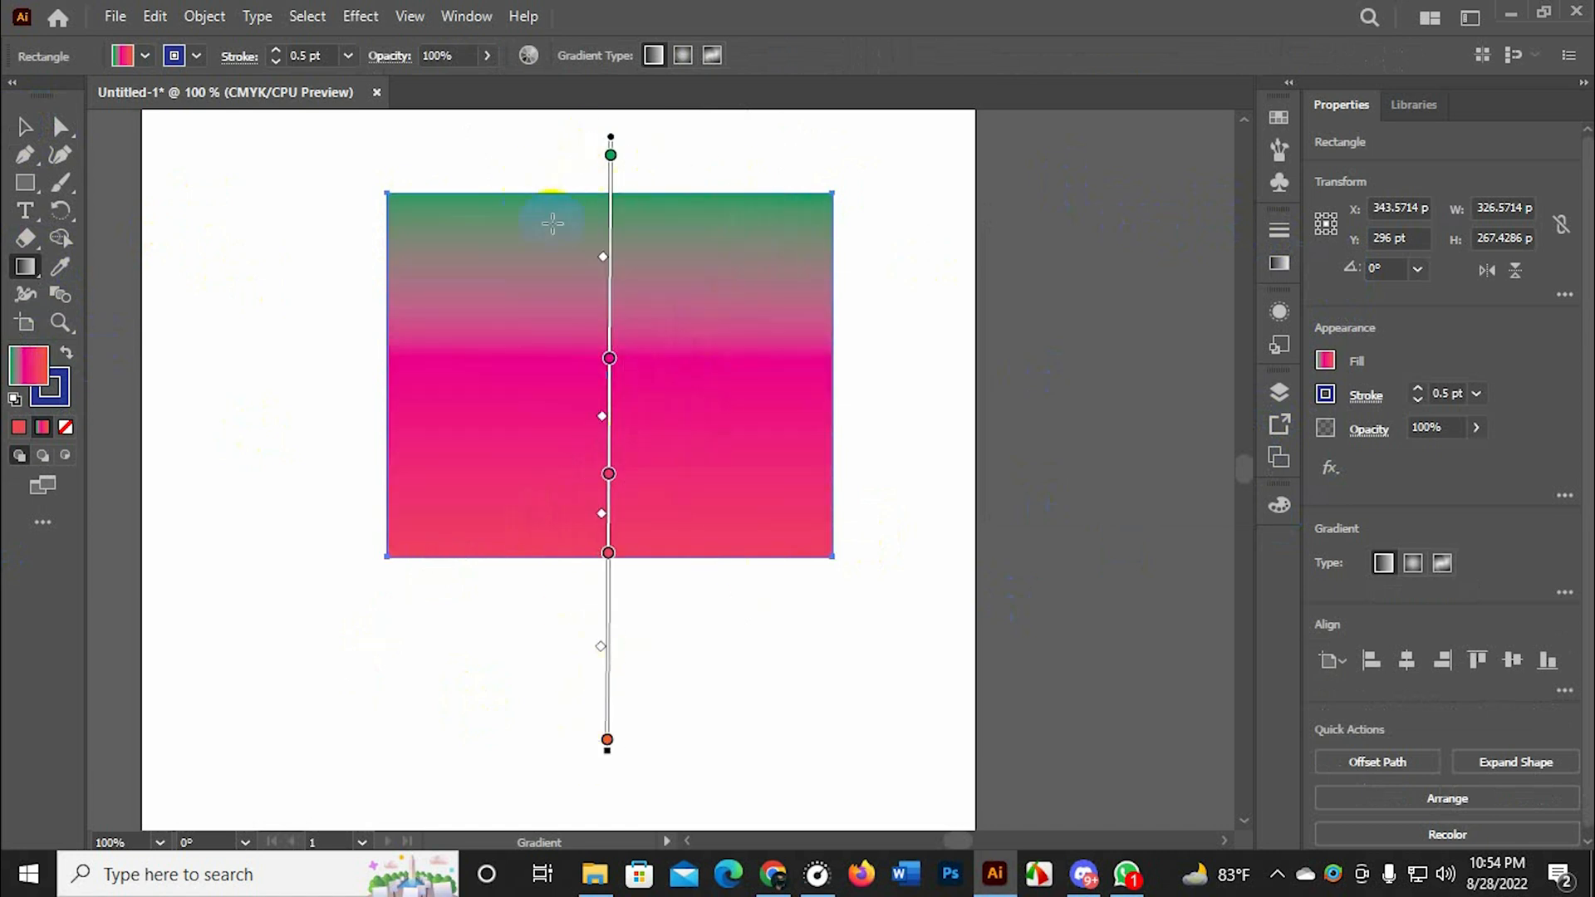
pyautogui.moveTo(559, 219)
pyautogui.mouseDown()
pyautogui.moveTo(569, 415)
pyautogui.moveTo(534, 708)
pyautogui.mouseUp()
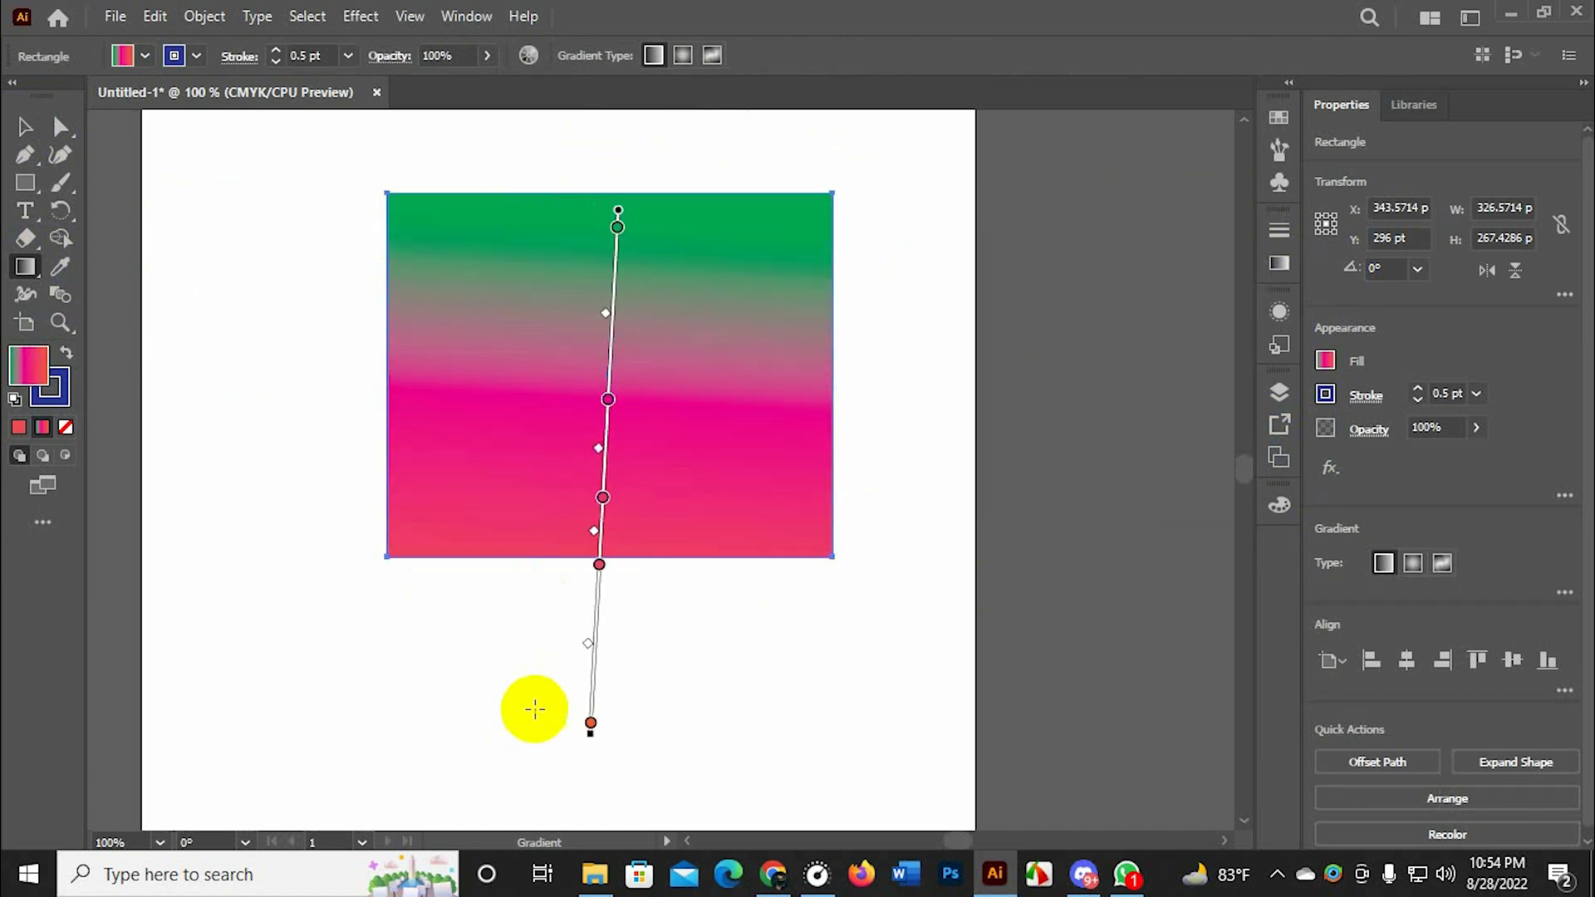
pyautogui.moveTo(378, 486)
pyautogui.mouseDown()
pyautogui.moveTo(954, 213)
pyautogui.moveTo(405, 499)
pyautogui.mouseUp()
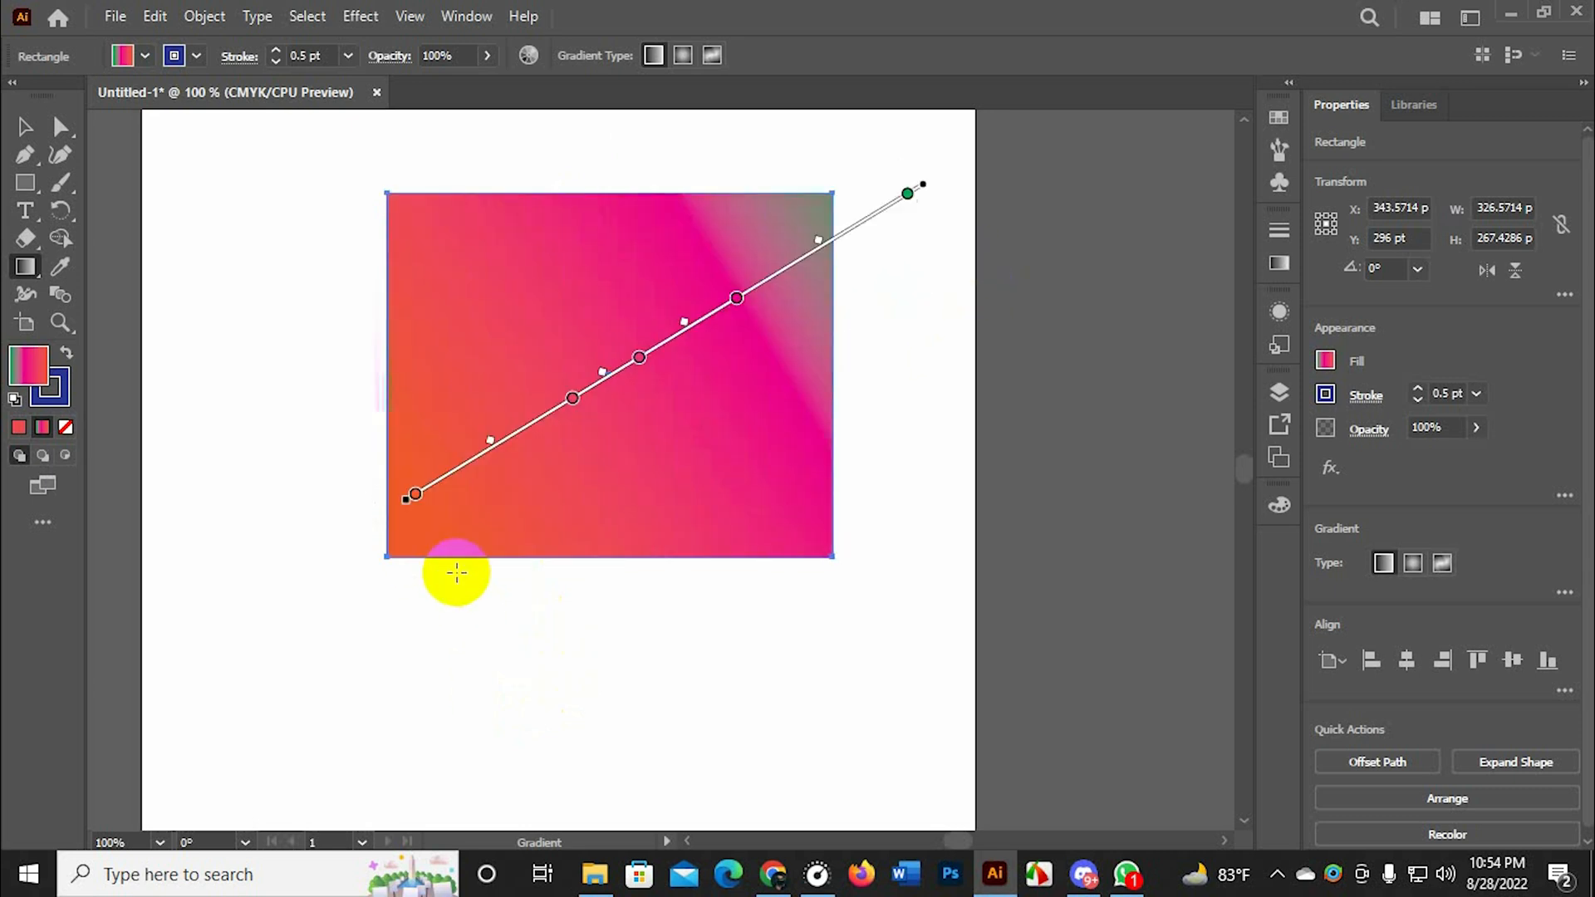
pyautogui.click(11, 124)
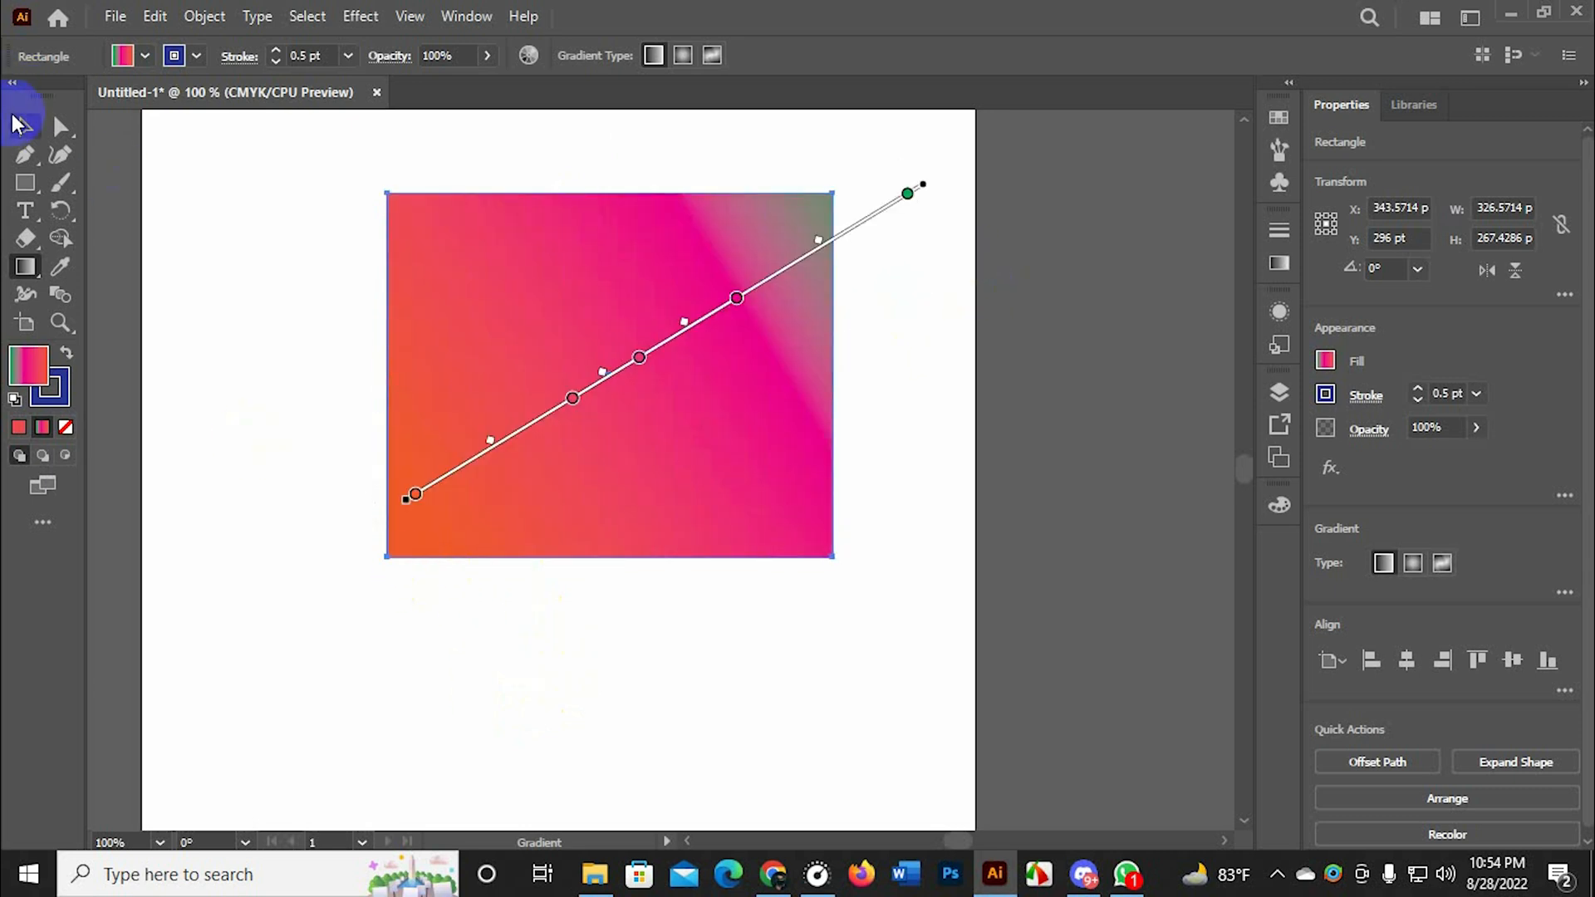
pyautogui.click(880, 609)
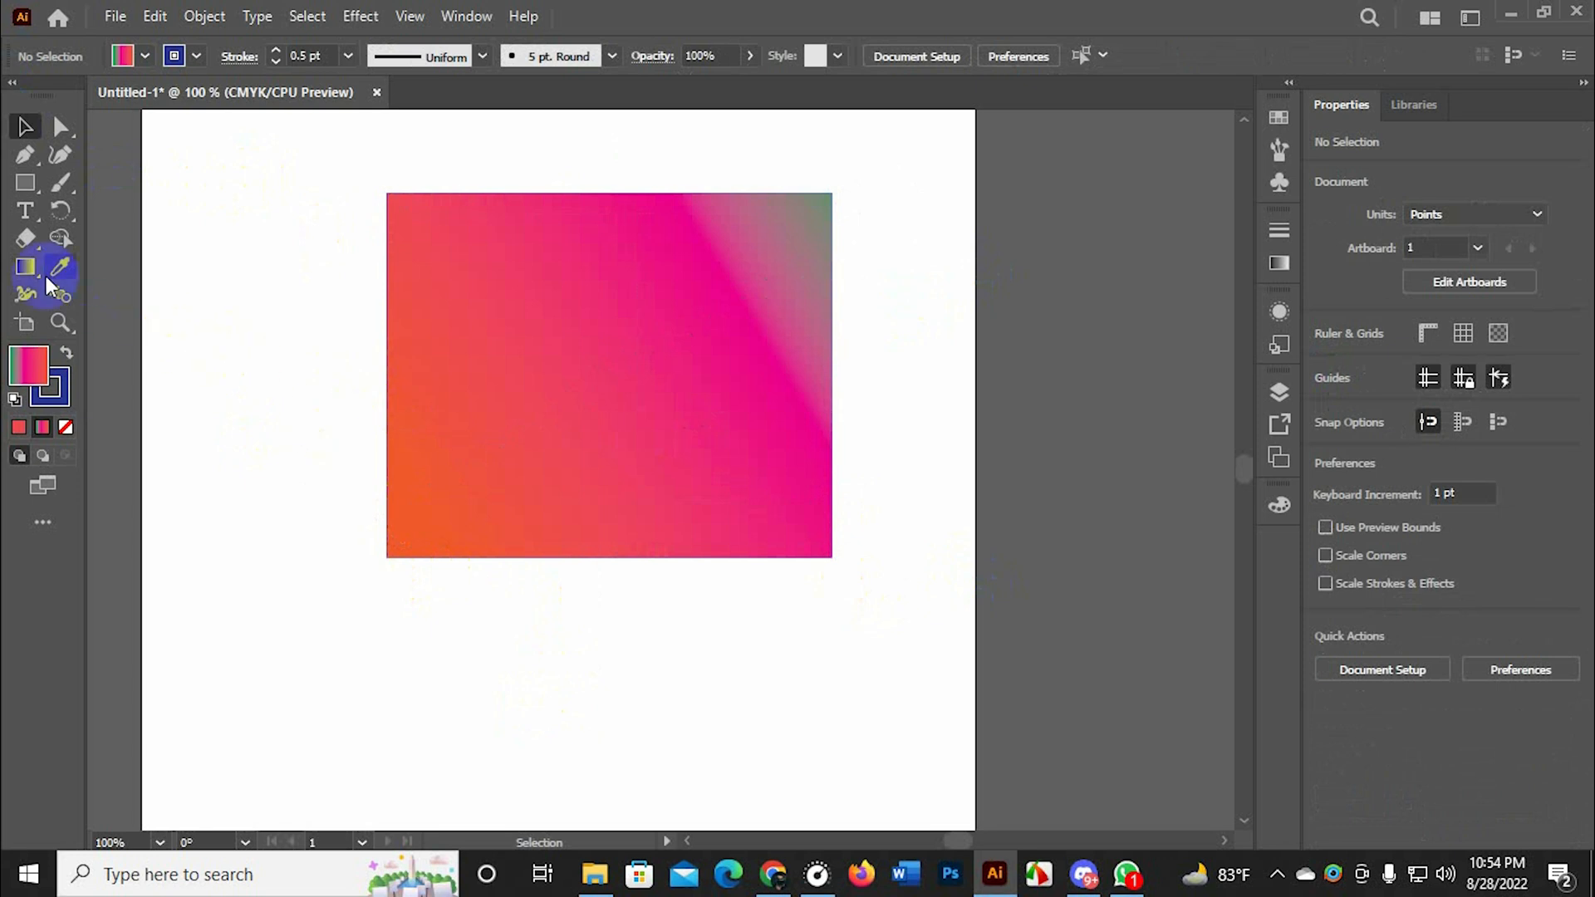
# Draw an ellipse about 165 by 154 pt below the rectangle
pyautogui.moveTo(28, 270); pyautogui.dragTo(171, 292)
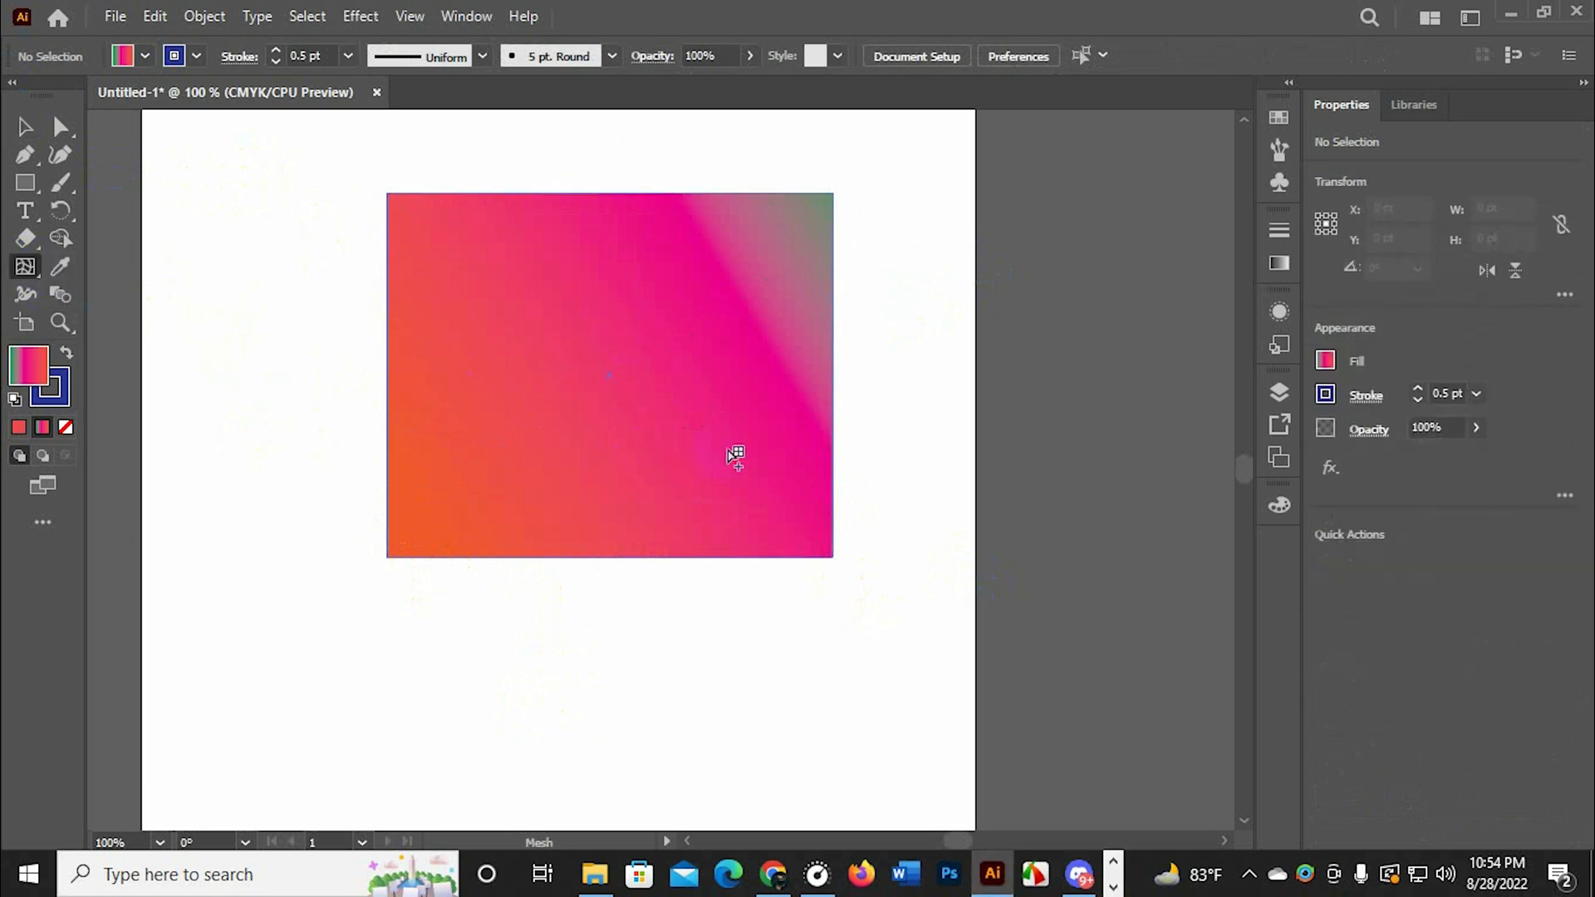
pyautogui.rightClick(53, 184)
pyautogui.rightClick(31, 183)
pyautogui.click(126, 210)
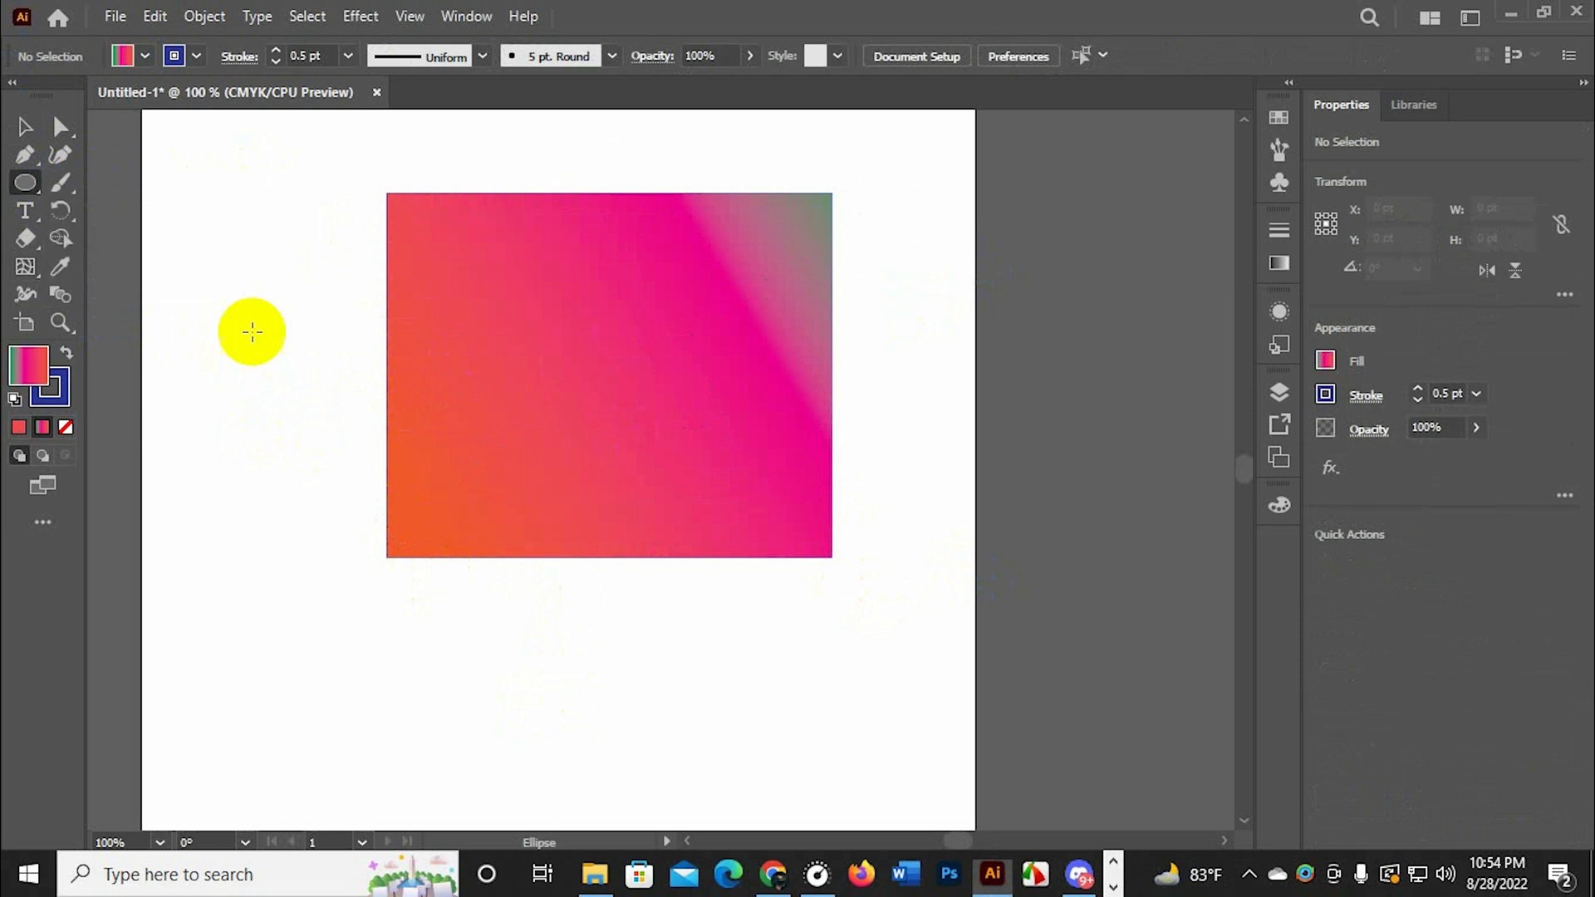
pyautogui.moveTo(552, 665); pyautogui.dragTo(502, 498)
pyautogui.moveTo(398, 488); pyautogui.dragTo(625, 698)
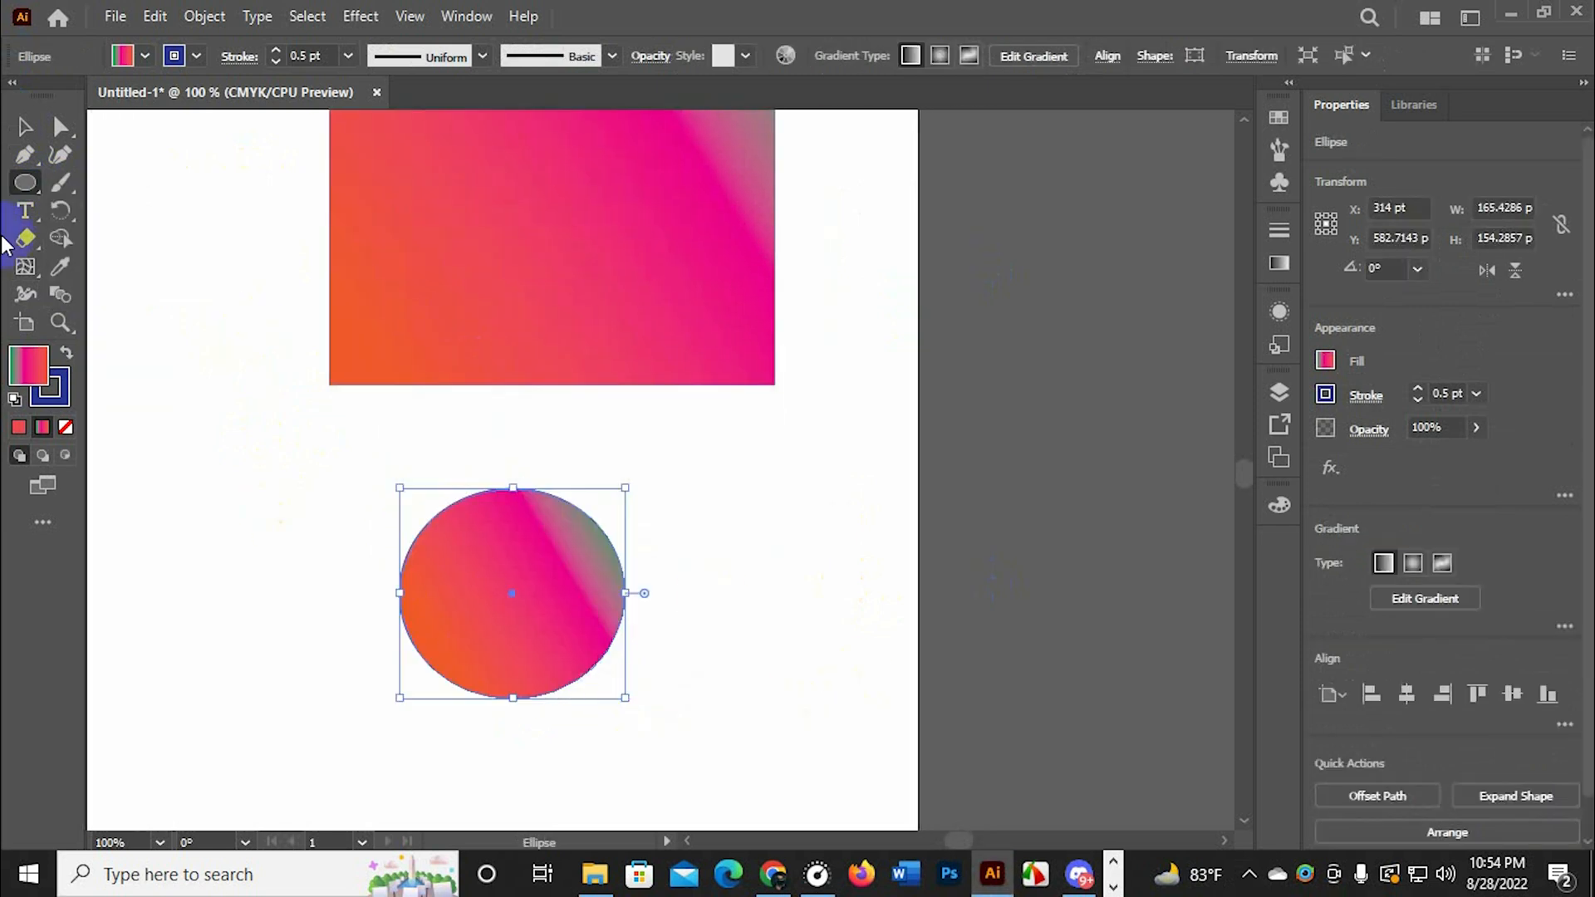
pyautogui.click(25, 126)
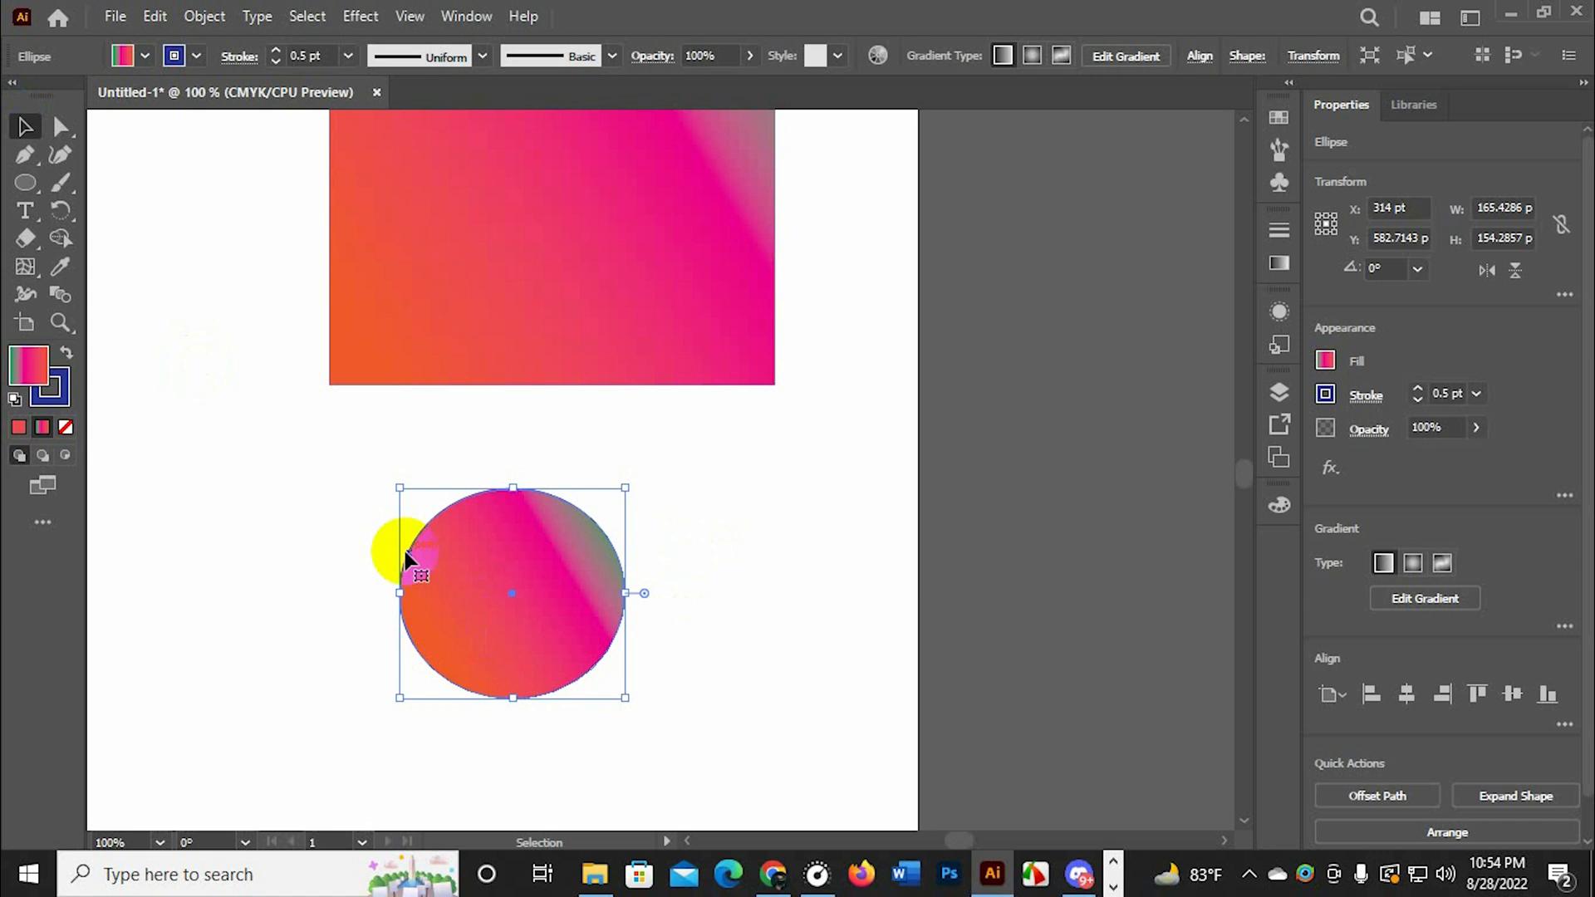
# Add a mesh point to the ellipse with the Mesh tool, slightly left of its center at about X 276, Y 582 pt
pyautogui.click(25, 266)
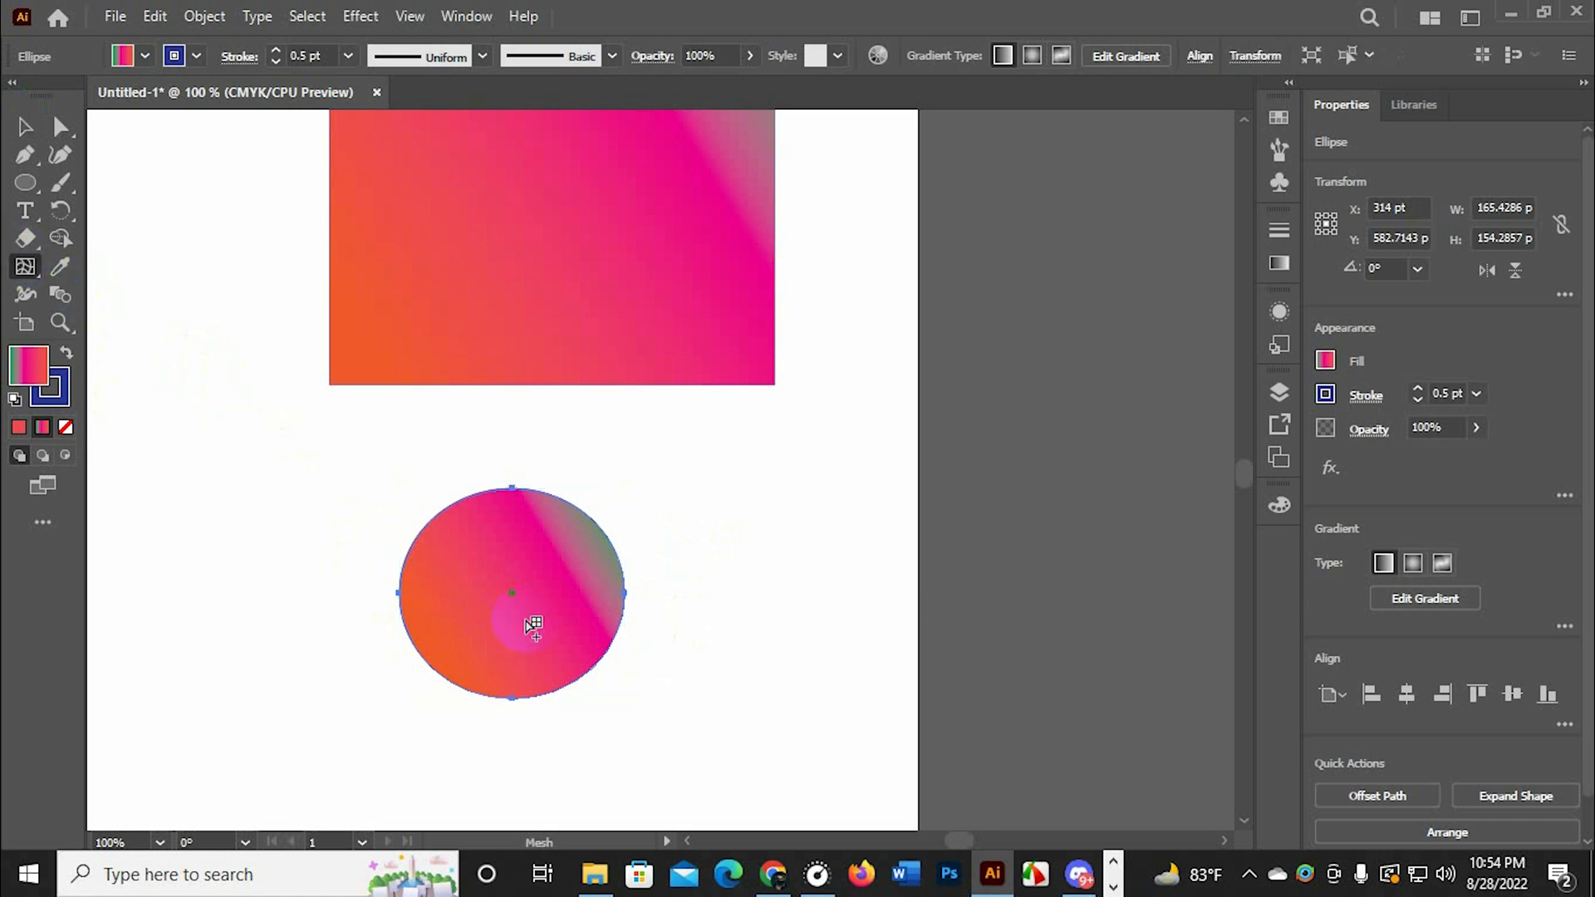
pyautogui.click(462, 593)
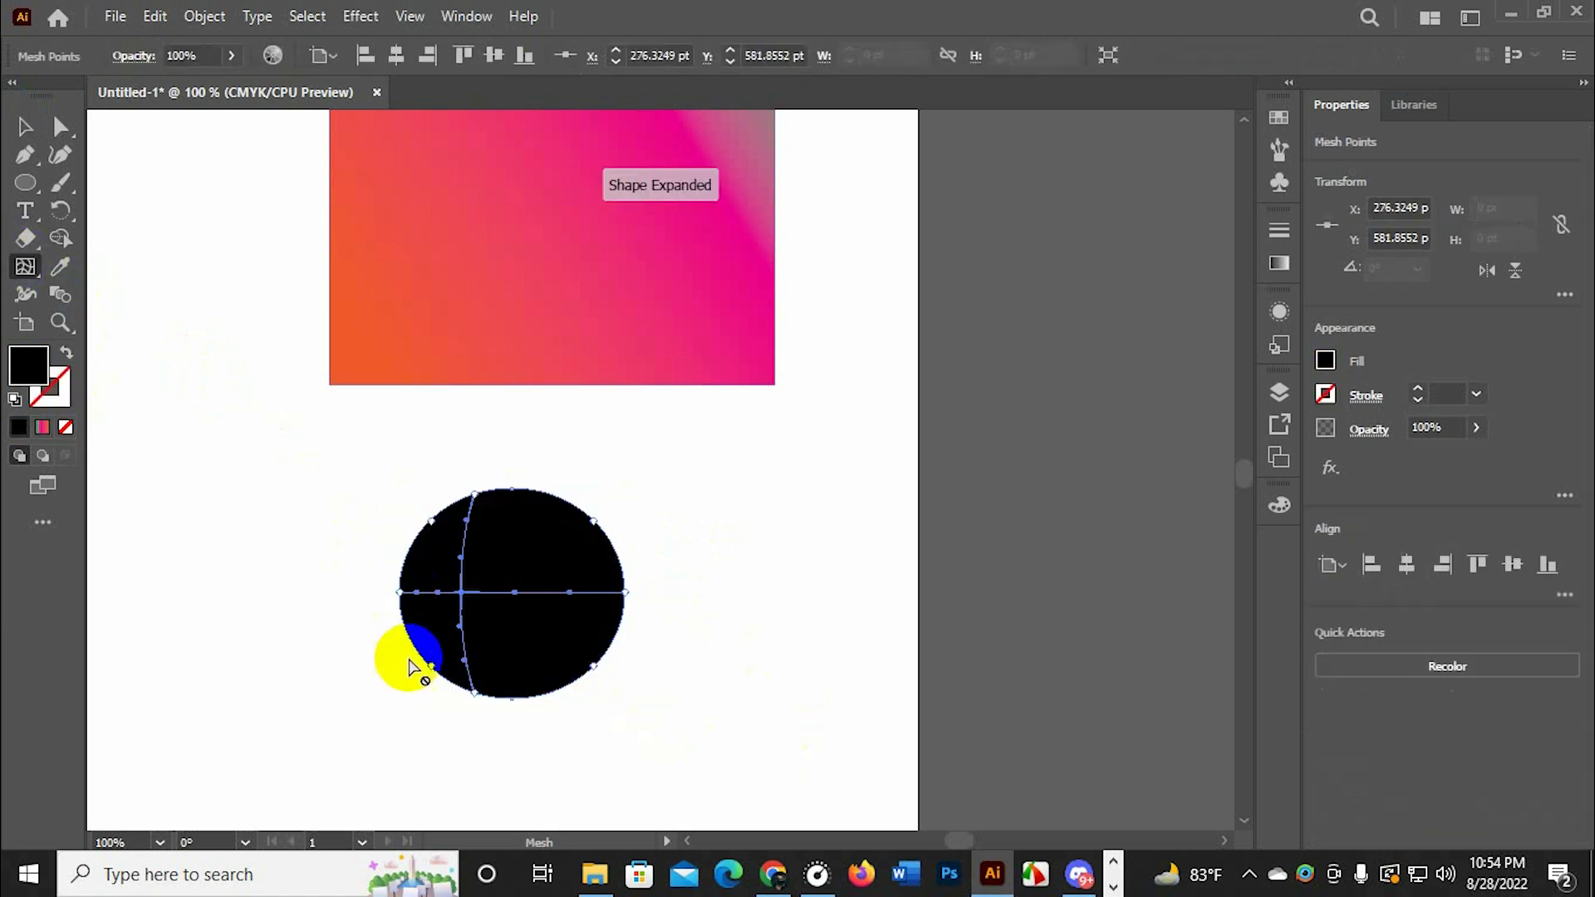
pyautogui.hotkey('ctrl', '+')
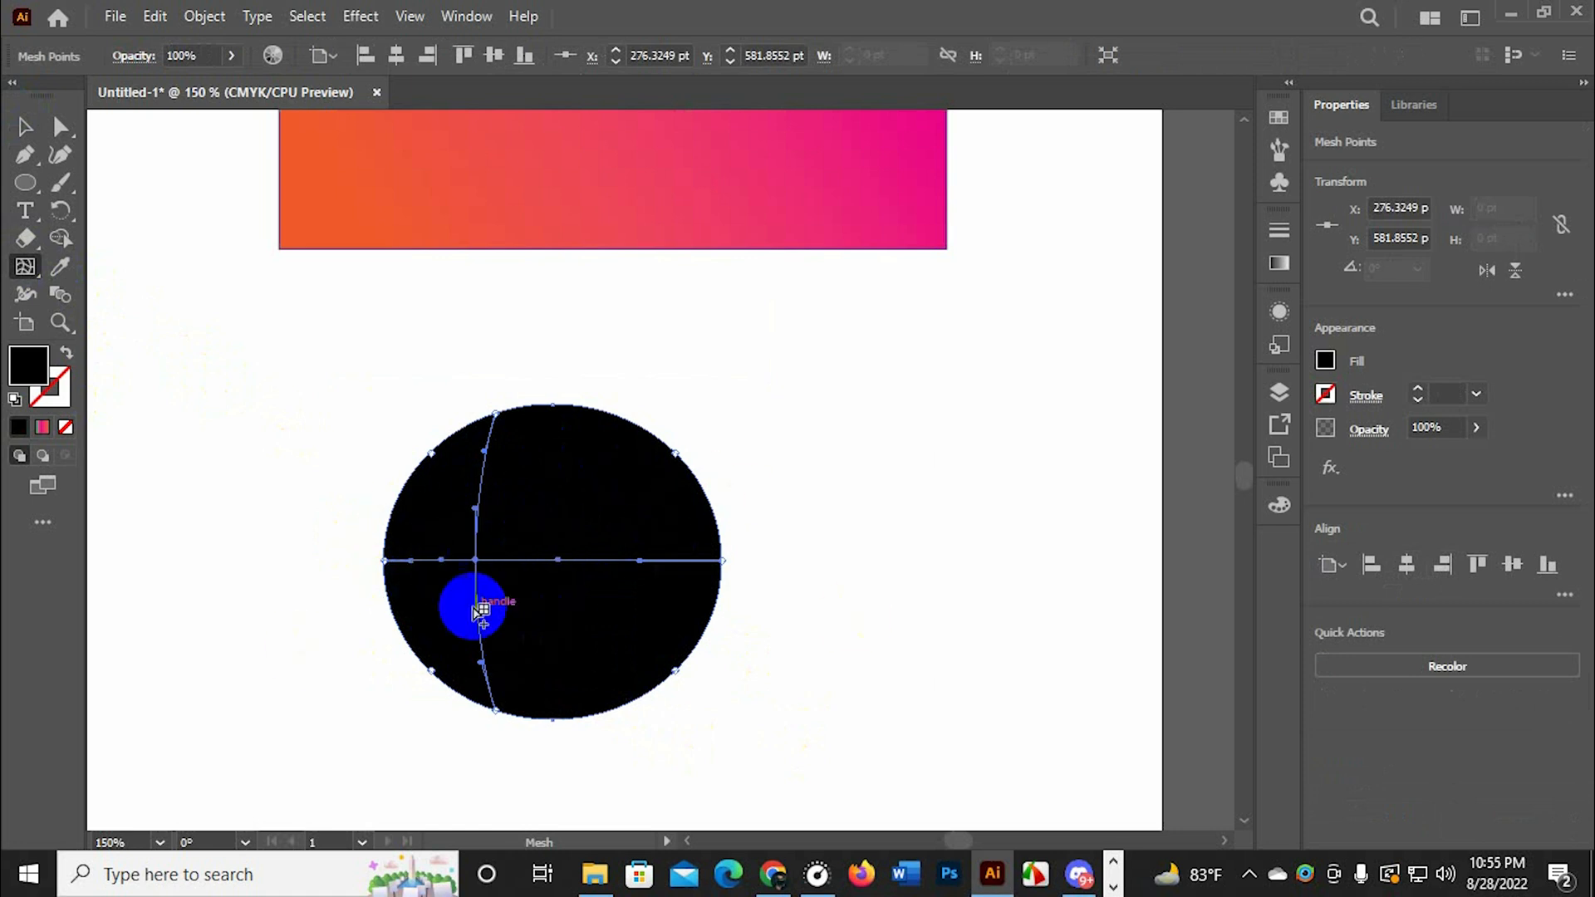
pyautogui.scroll(-2, 537, 562)
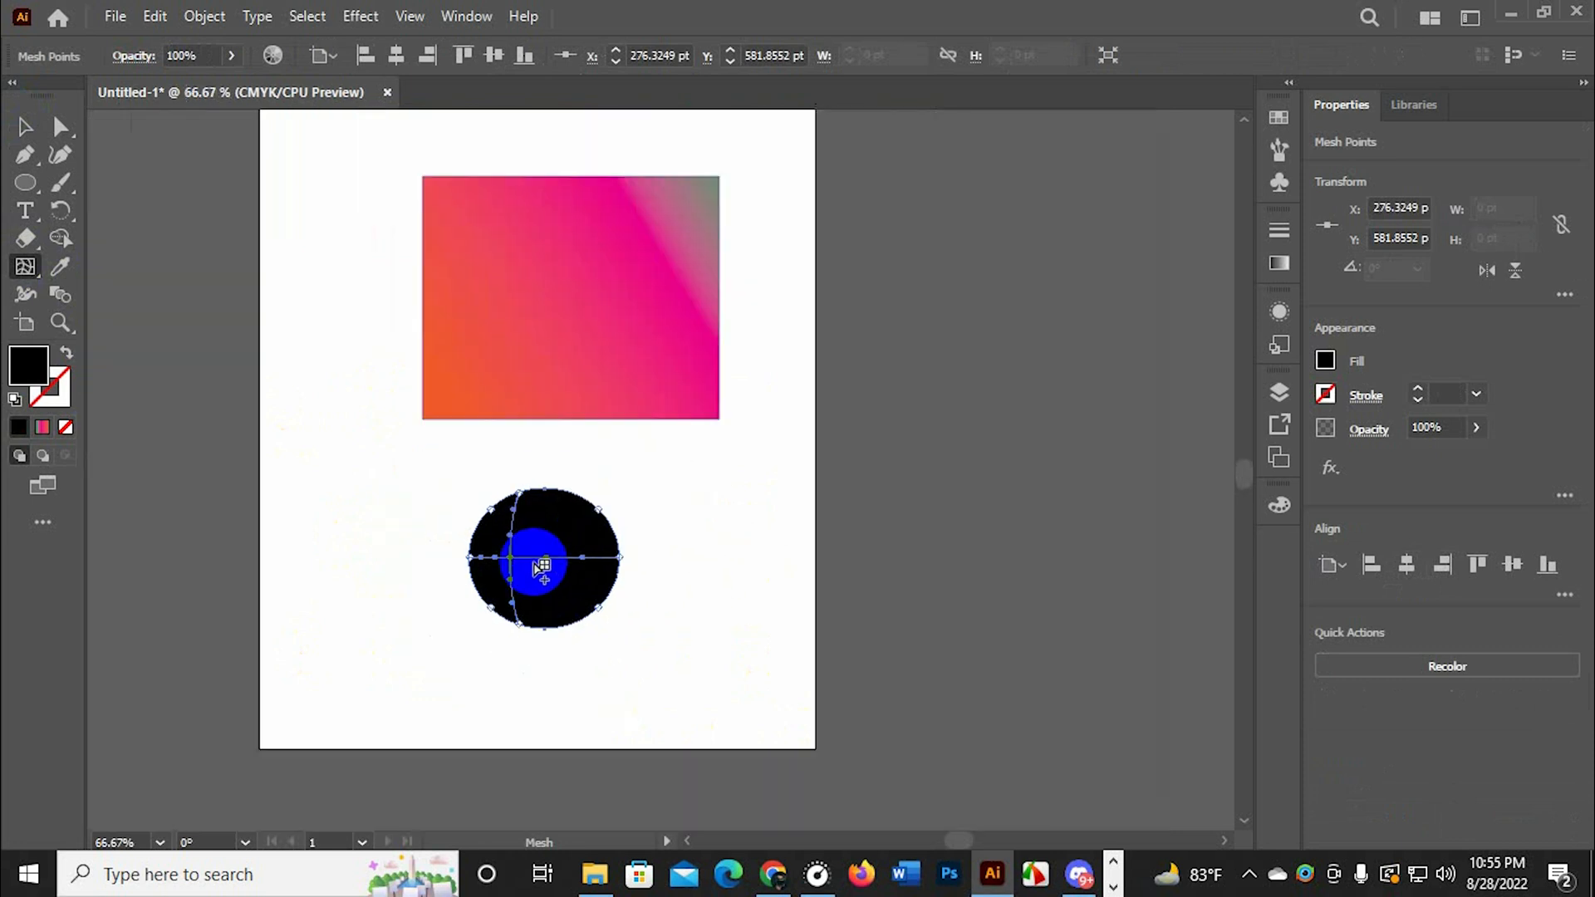
# Change the fill color of the ellipse's selected mesh point, left of center, to gray
pyautogui.doubleClick(29, 364)
pyautogui.click(1192, 317)
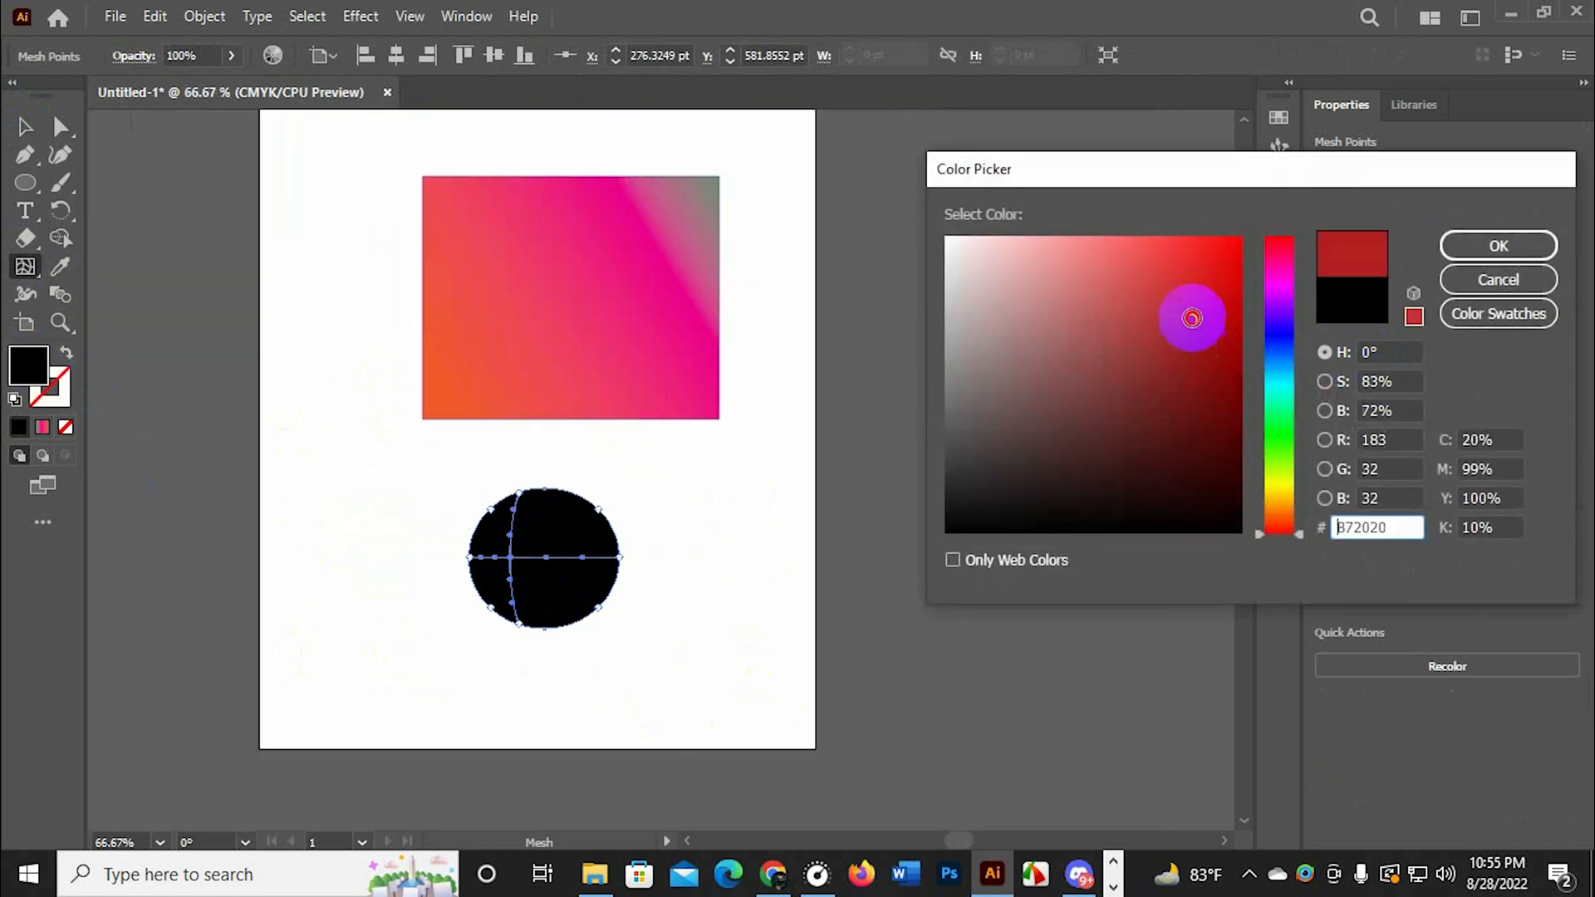
pyautogui.click(1491, 245)
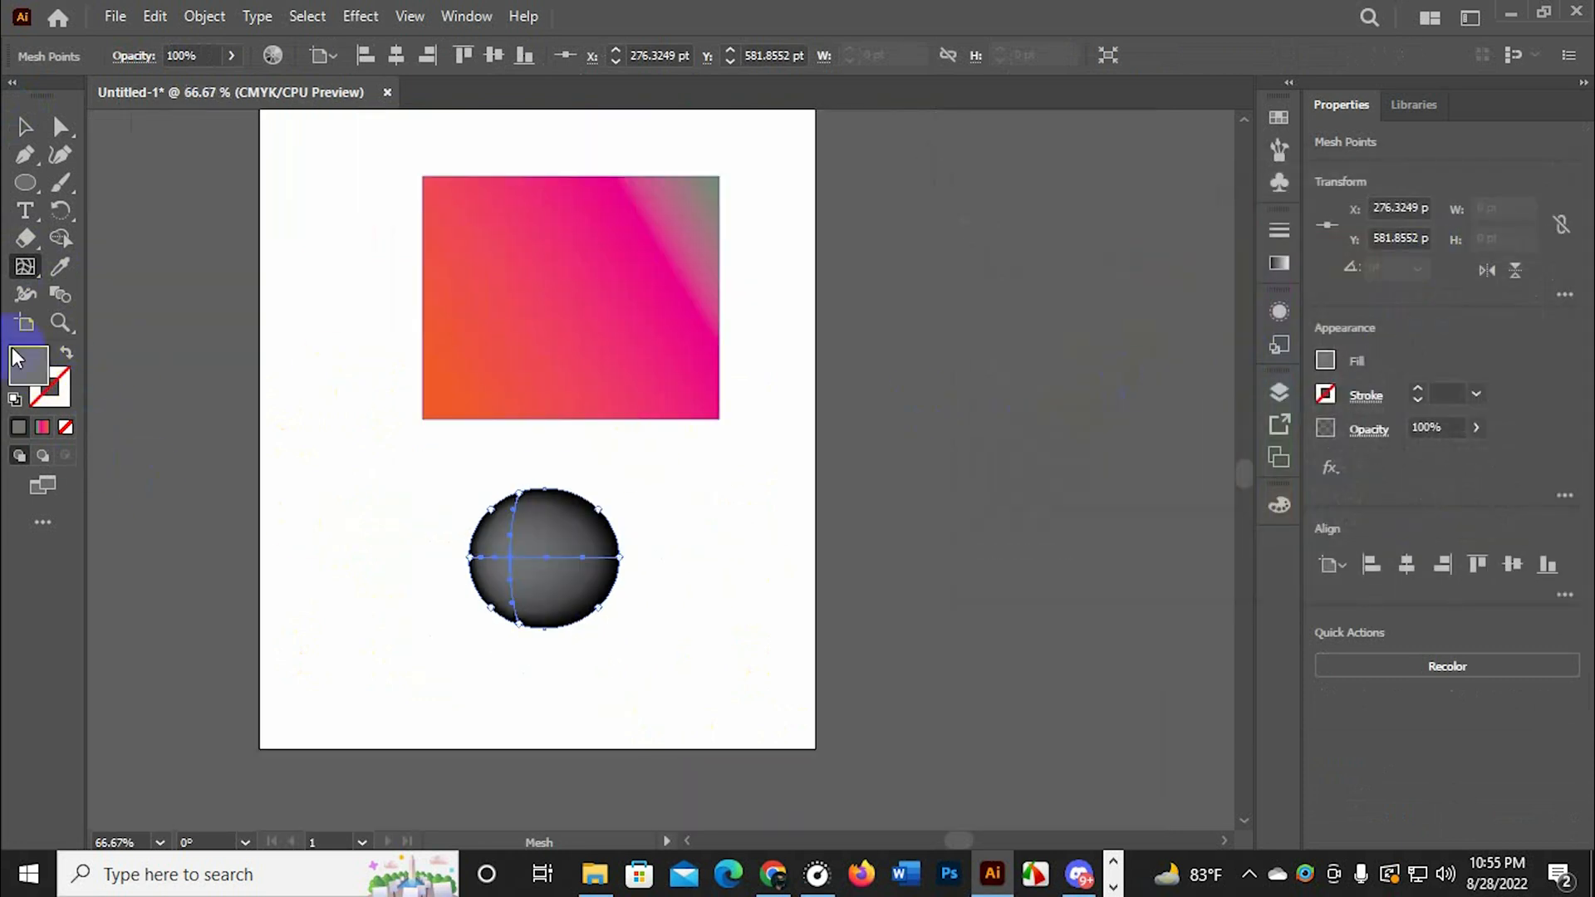
# Add a second mesh point right of the ellipse's center at about X 328, Y 589 pt, and color it a lighter gray
pyautogui.scroll(1, 659, 595)
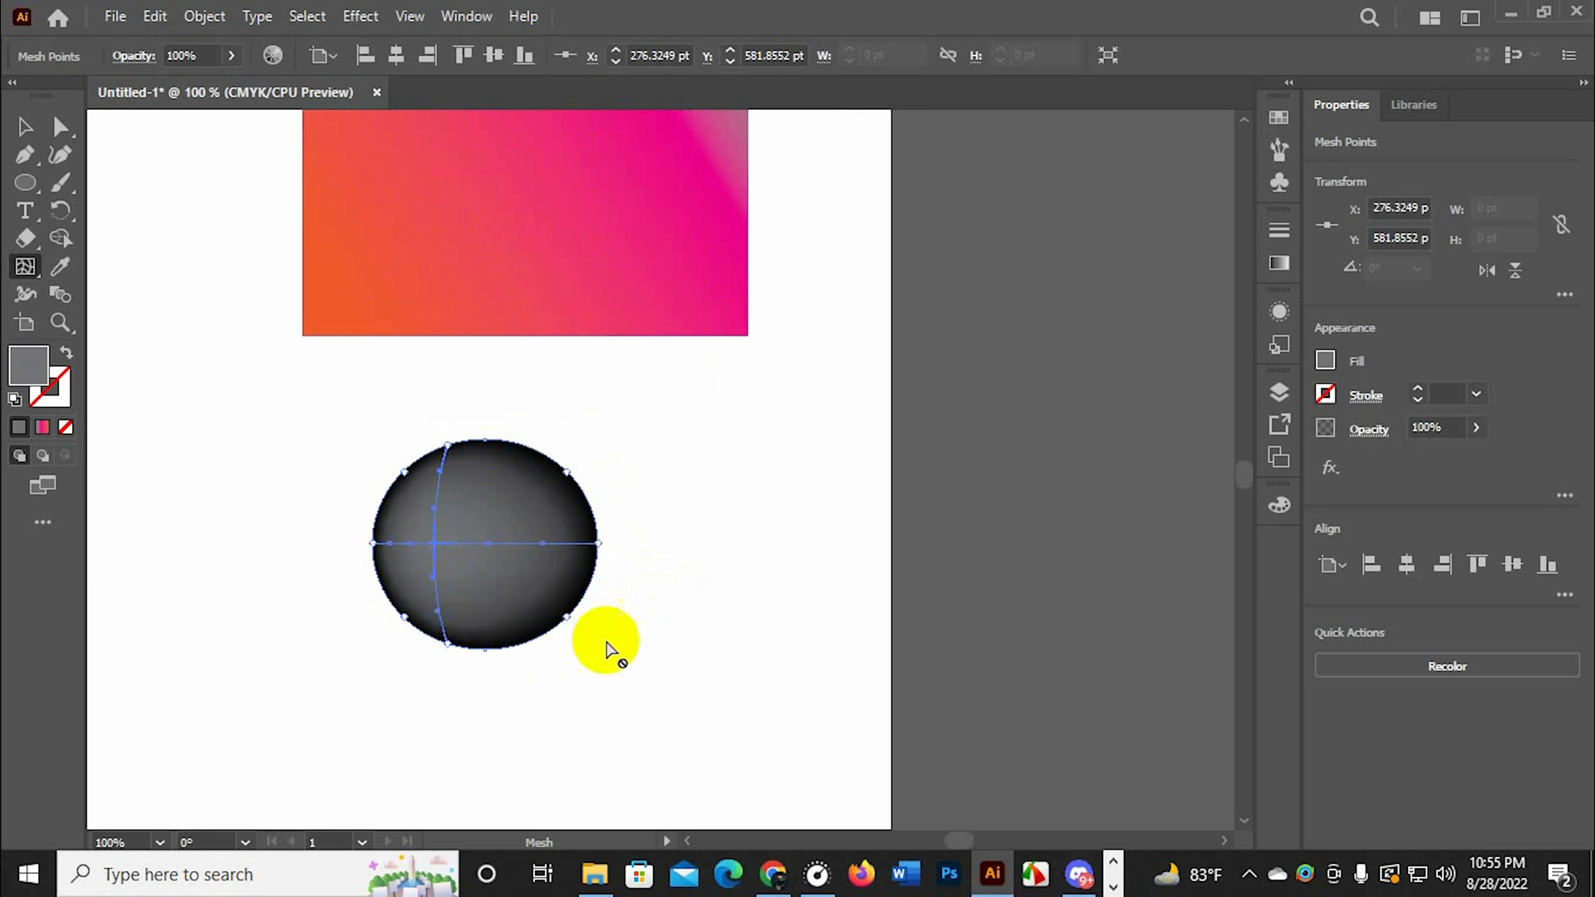
pyautogui.click(505, 550)
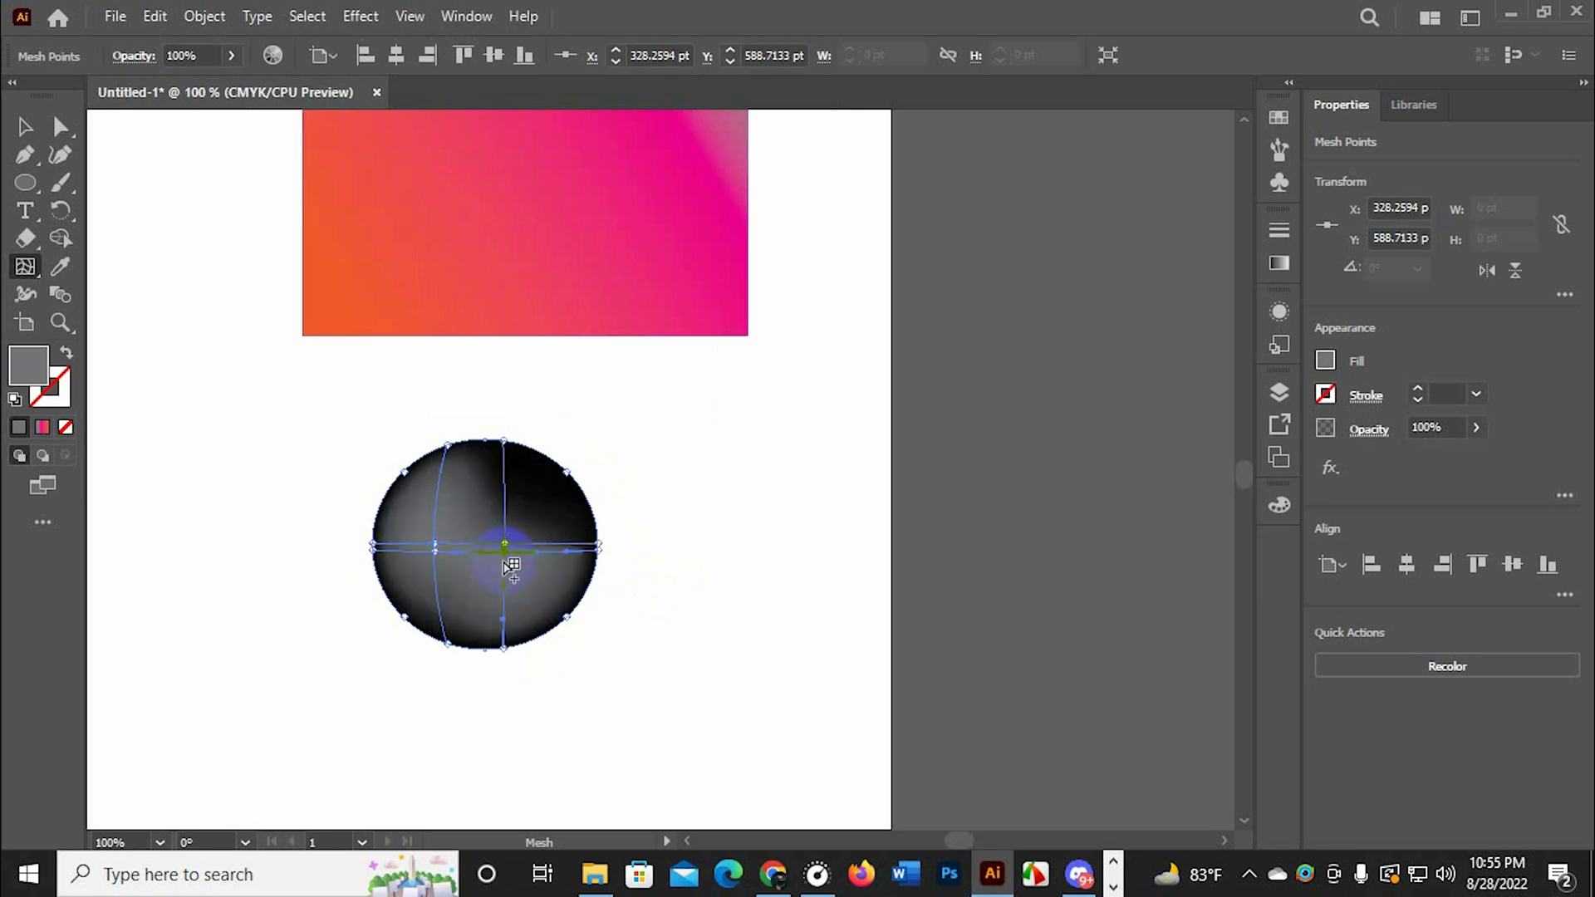
pyautogui.click(30, 366)
pyautogui.moveTo(1105, 433)
pyautogui.mouseDown()
pyautogui.moveTo(1175, 327)
pyautogui.moveTo(1177, 242)
pyautogui.mouseUp()
pyautogui.moveTo(1163, 452)
pyautogui.mouseDown()
pyautogui.moveTo(1203, 338)
pyautogui.moveTo(1157, 274)
pyautogui.moveTo(1129, 282)
pyautogui.mouseUp()
pyautogui.click(1487, 245)
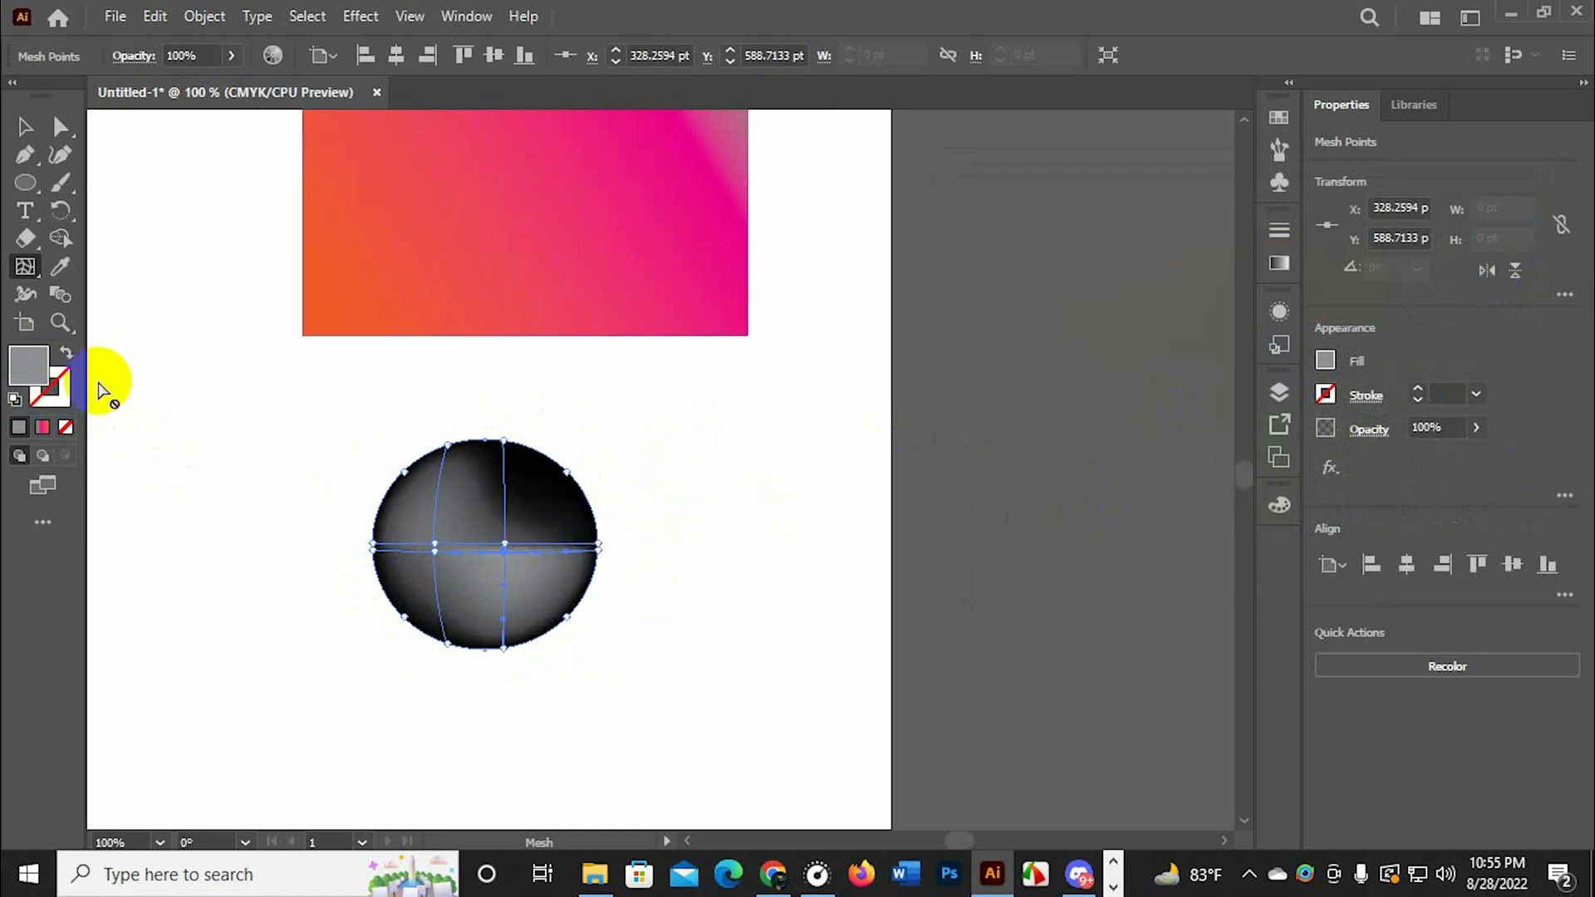
# Try yellow, dark blue and other fill swatches on the second mesh point, ending on beige
pyautogui.click(1327, 357)
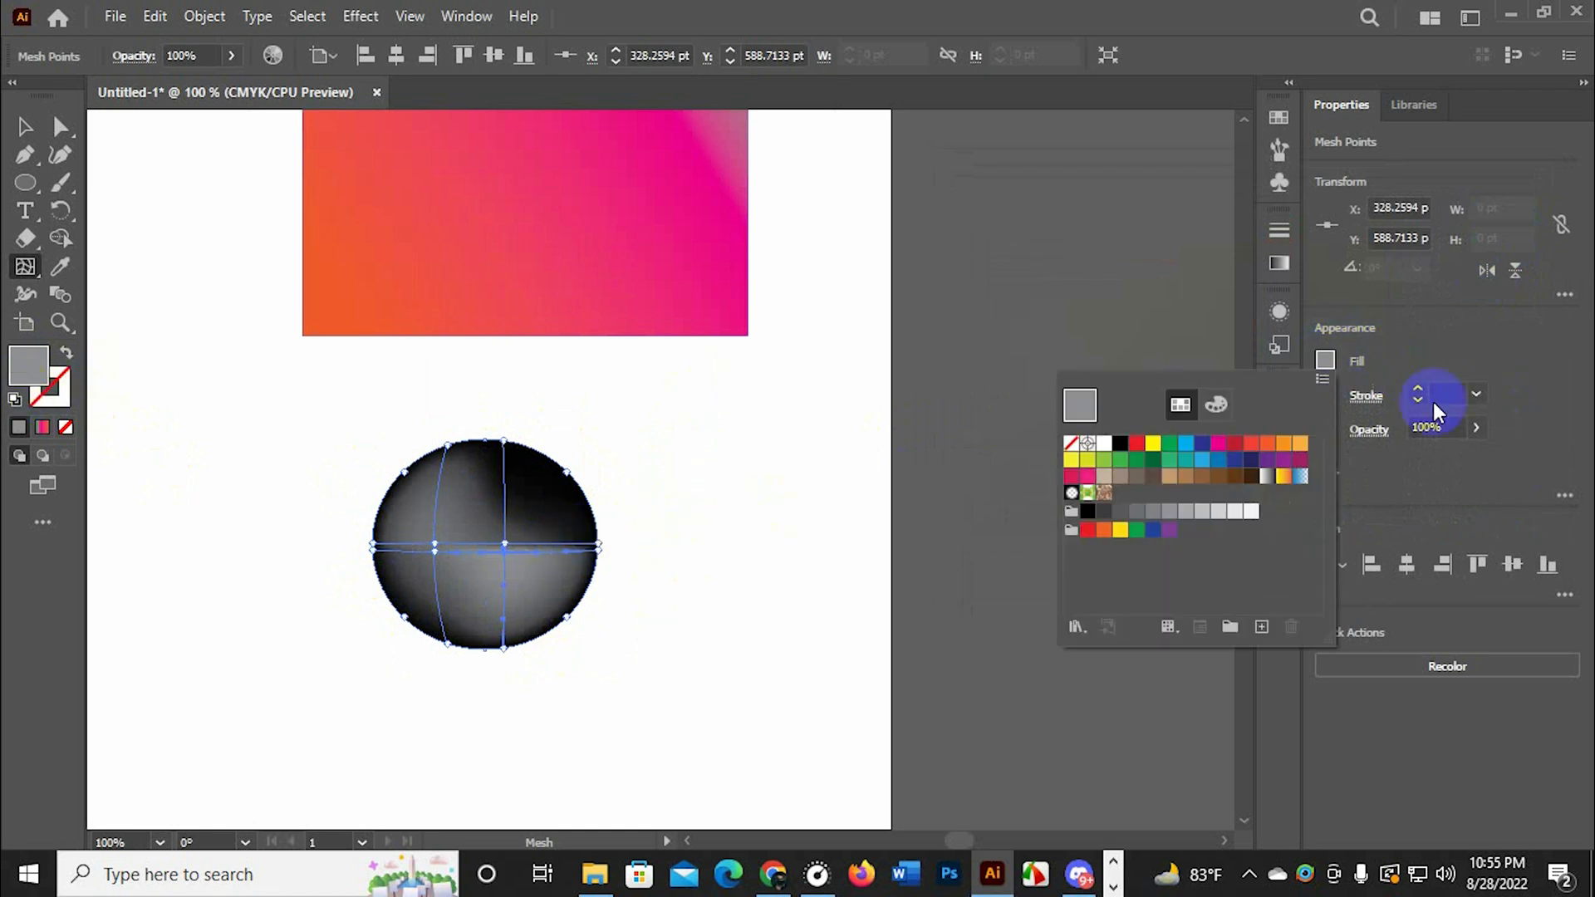
pyautogui.click(1151, 449)
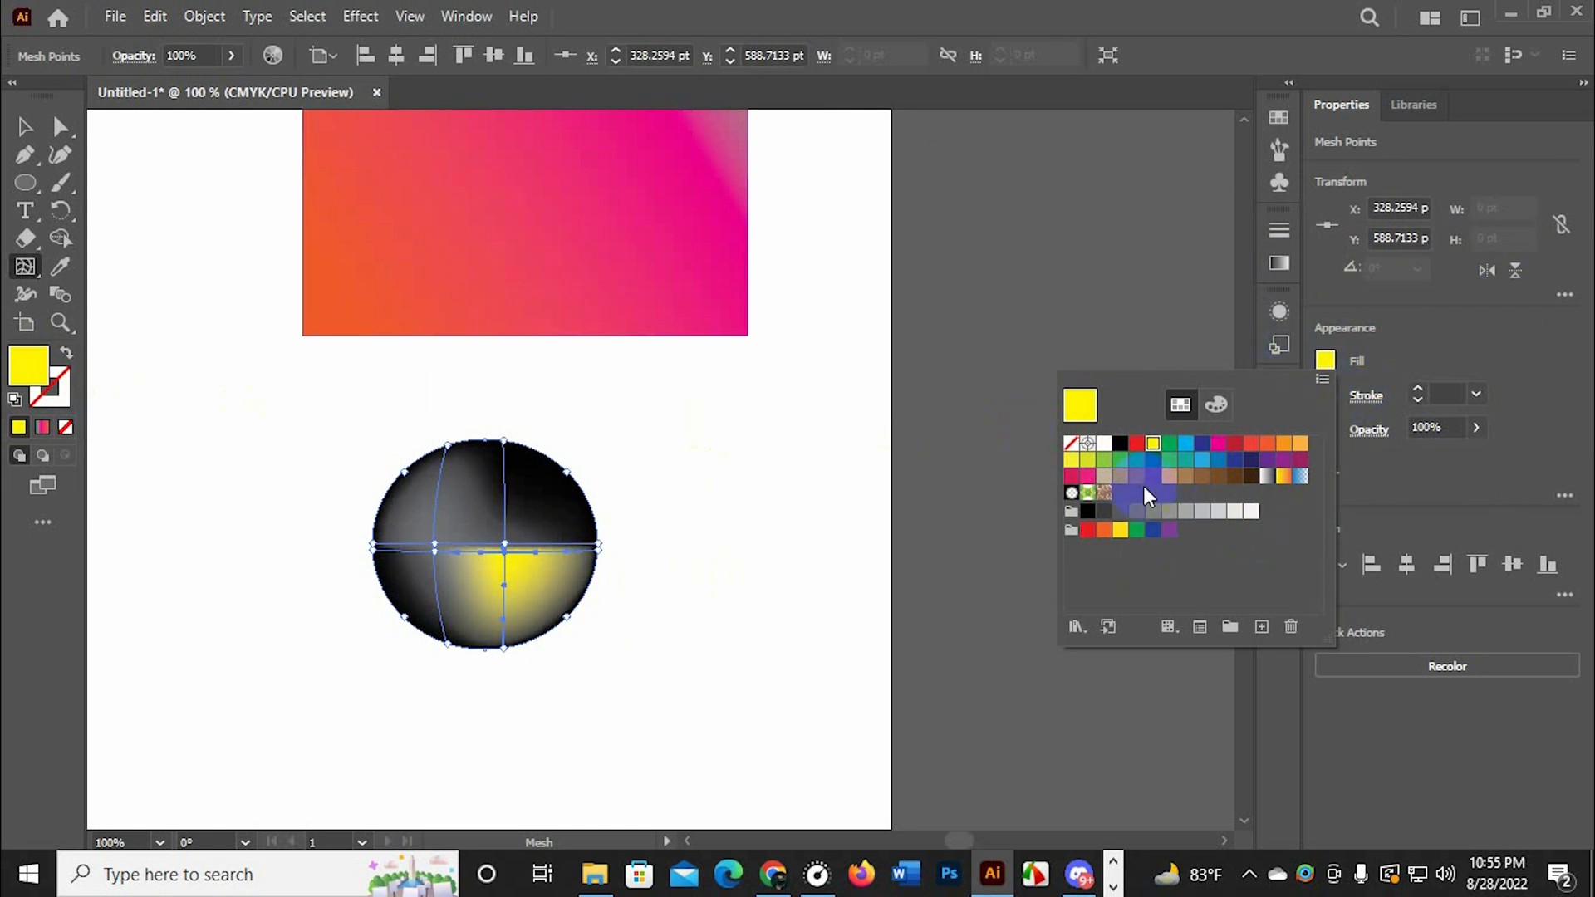
pyautogui.click(1325, 362)
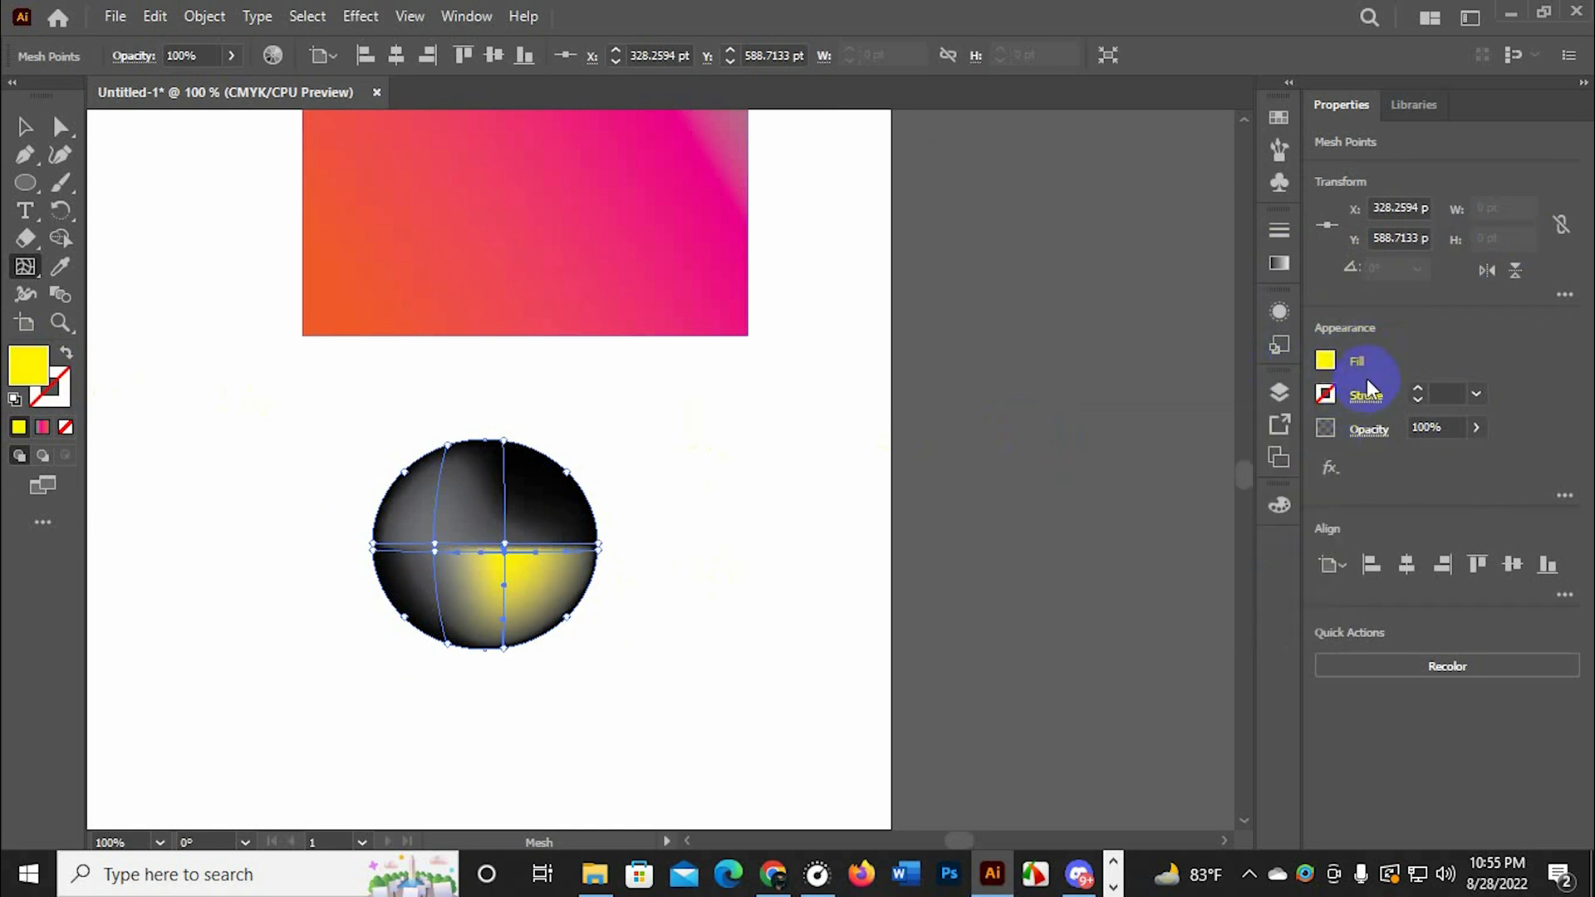
pyautogui.click(1150, 463)
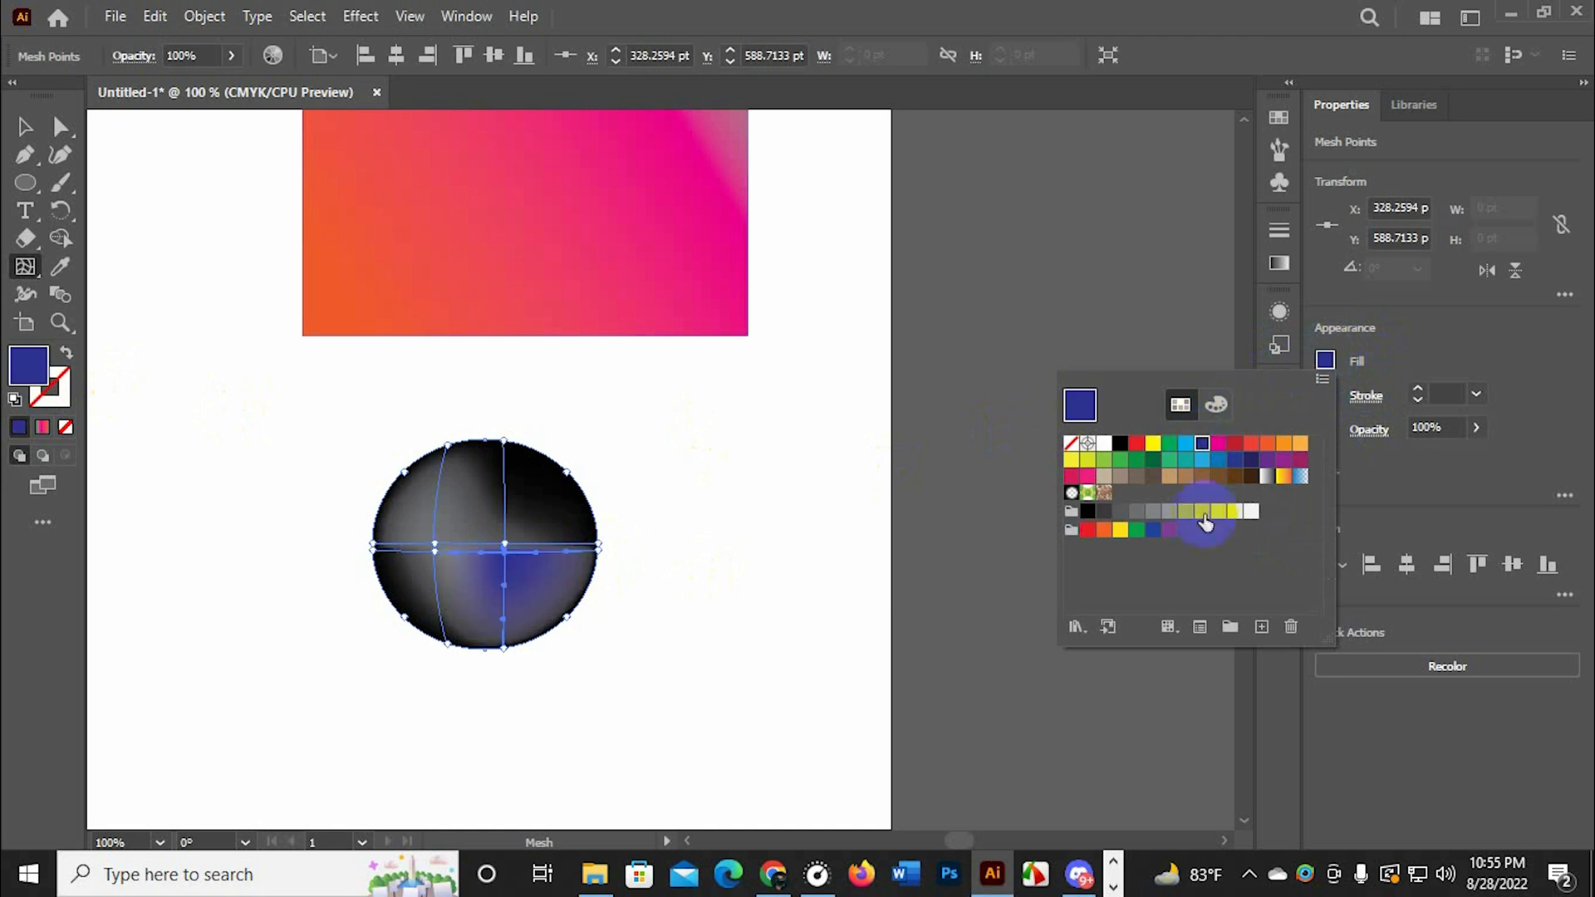
pyautogui.click(1153, 459)
pyautogui.click(1104, 476)
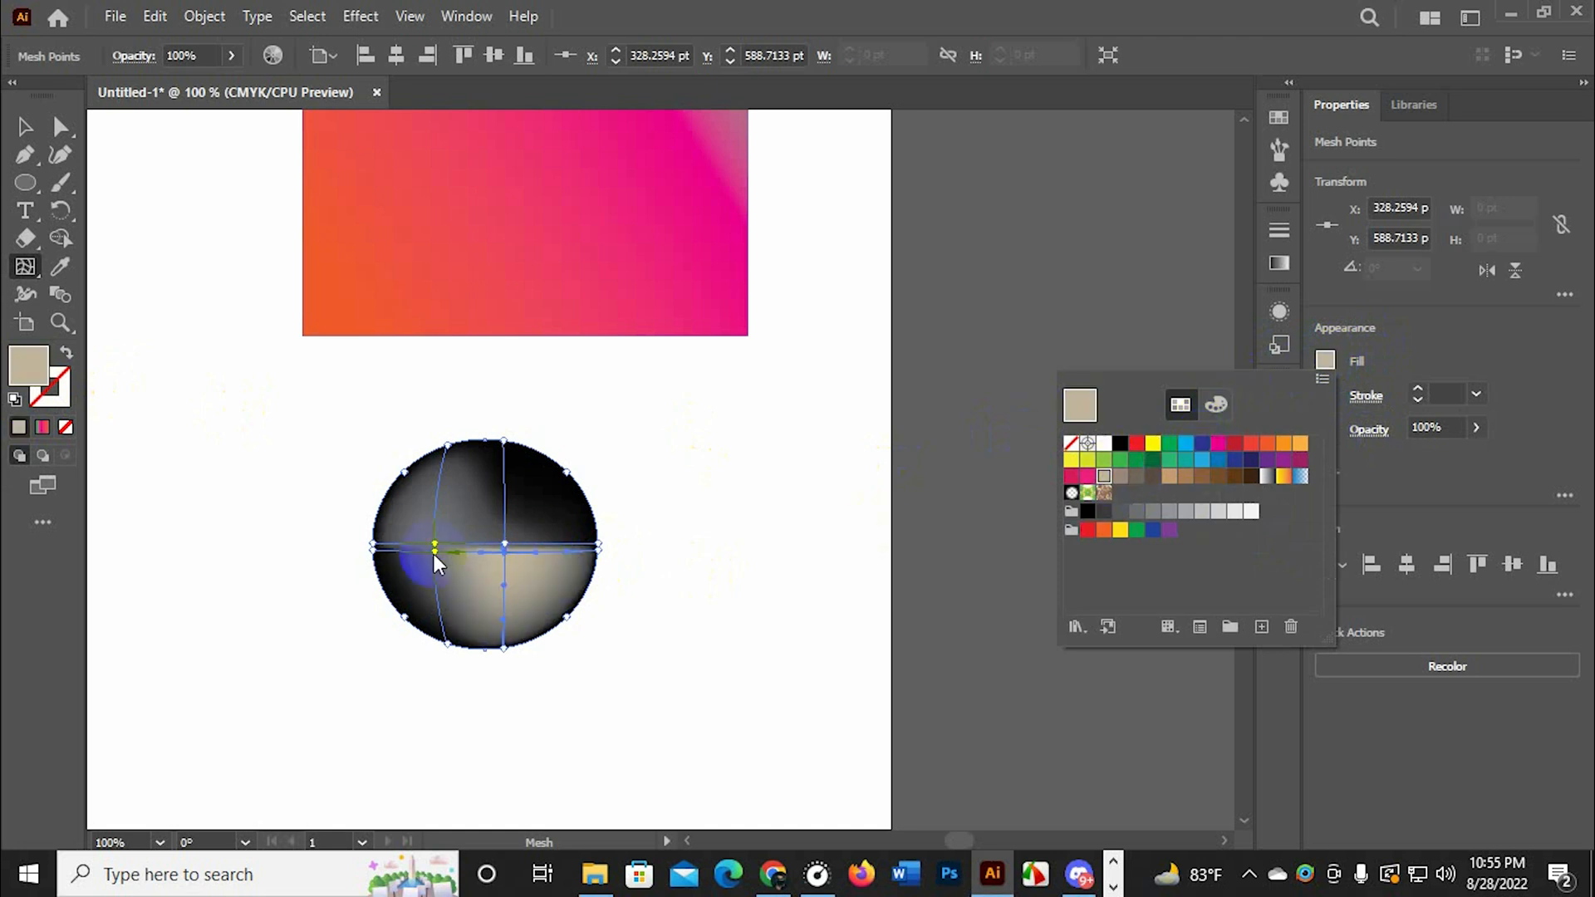
# Delete the gradient-mesh ellipse below the rectangle
pyautogui.click(30, 133)
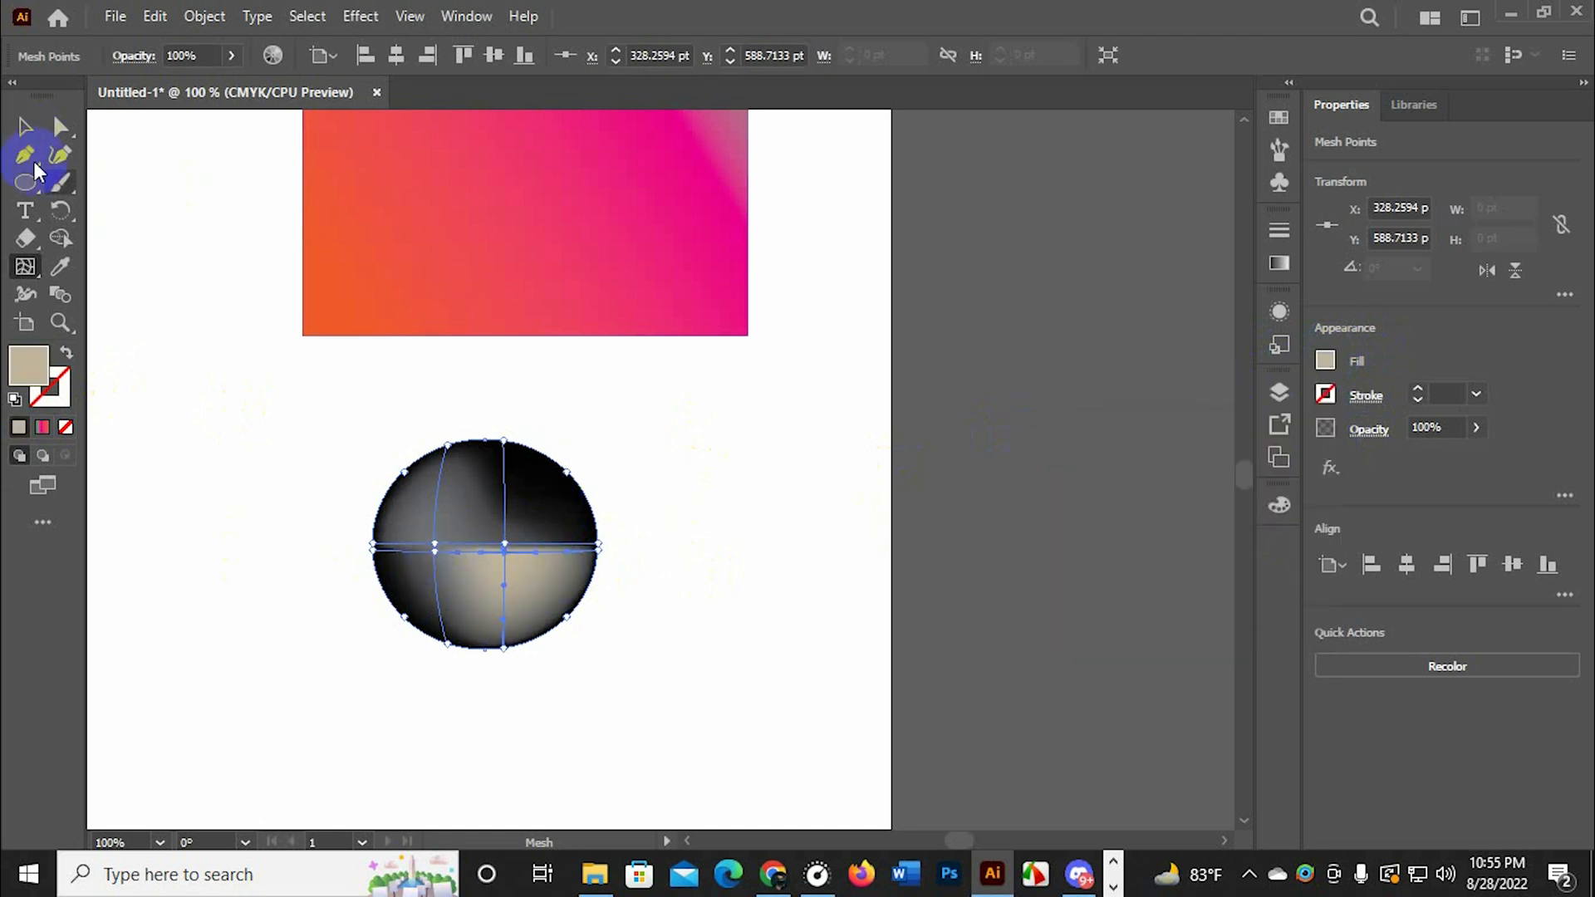
pyautogui.click(24, 127)
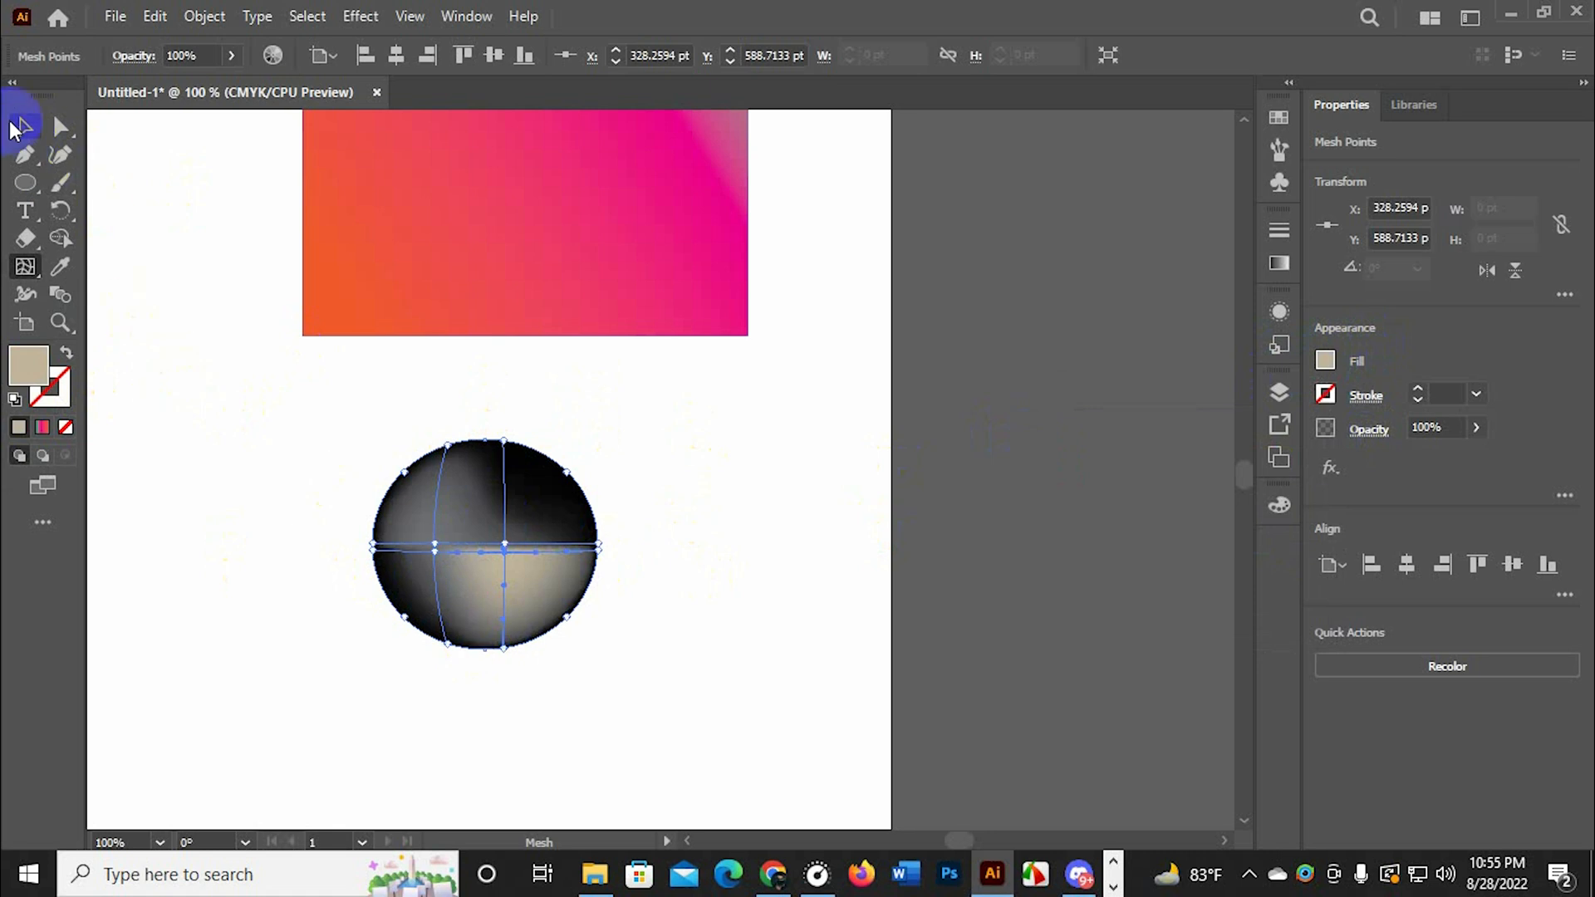
pyautogui.press('Delete')
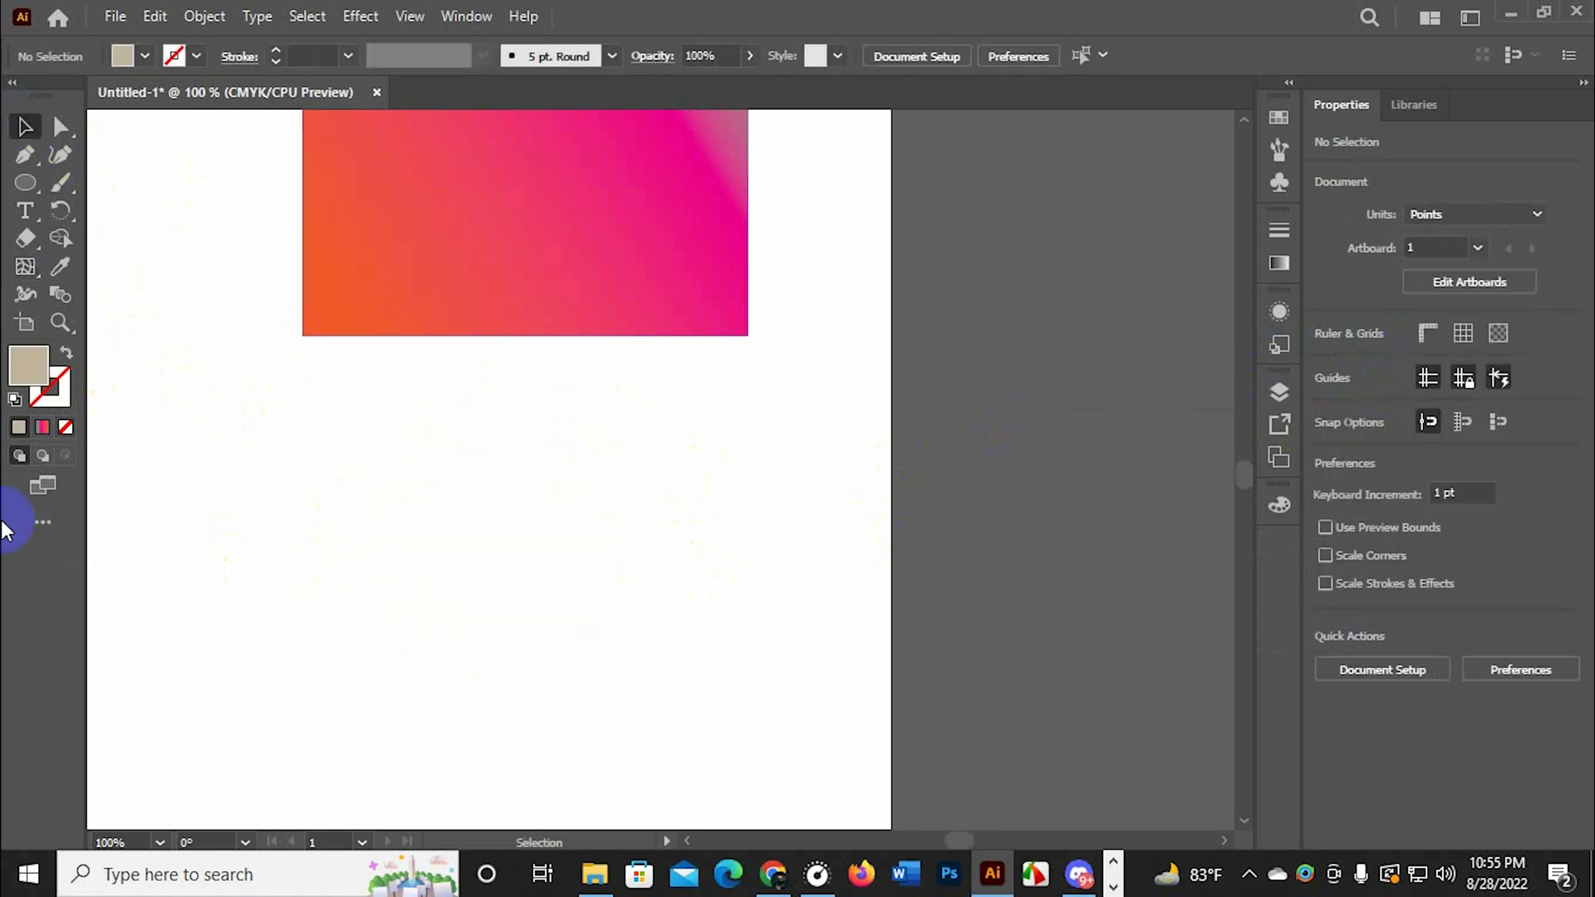
# Sample the gradient rectangle's appearance with the Eyedropper tool, and set the fill color for new objects to black (000000)
pyautogui.click(60, 268)
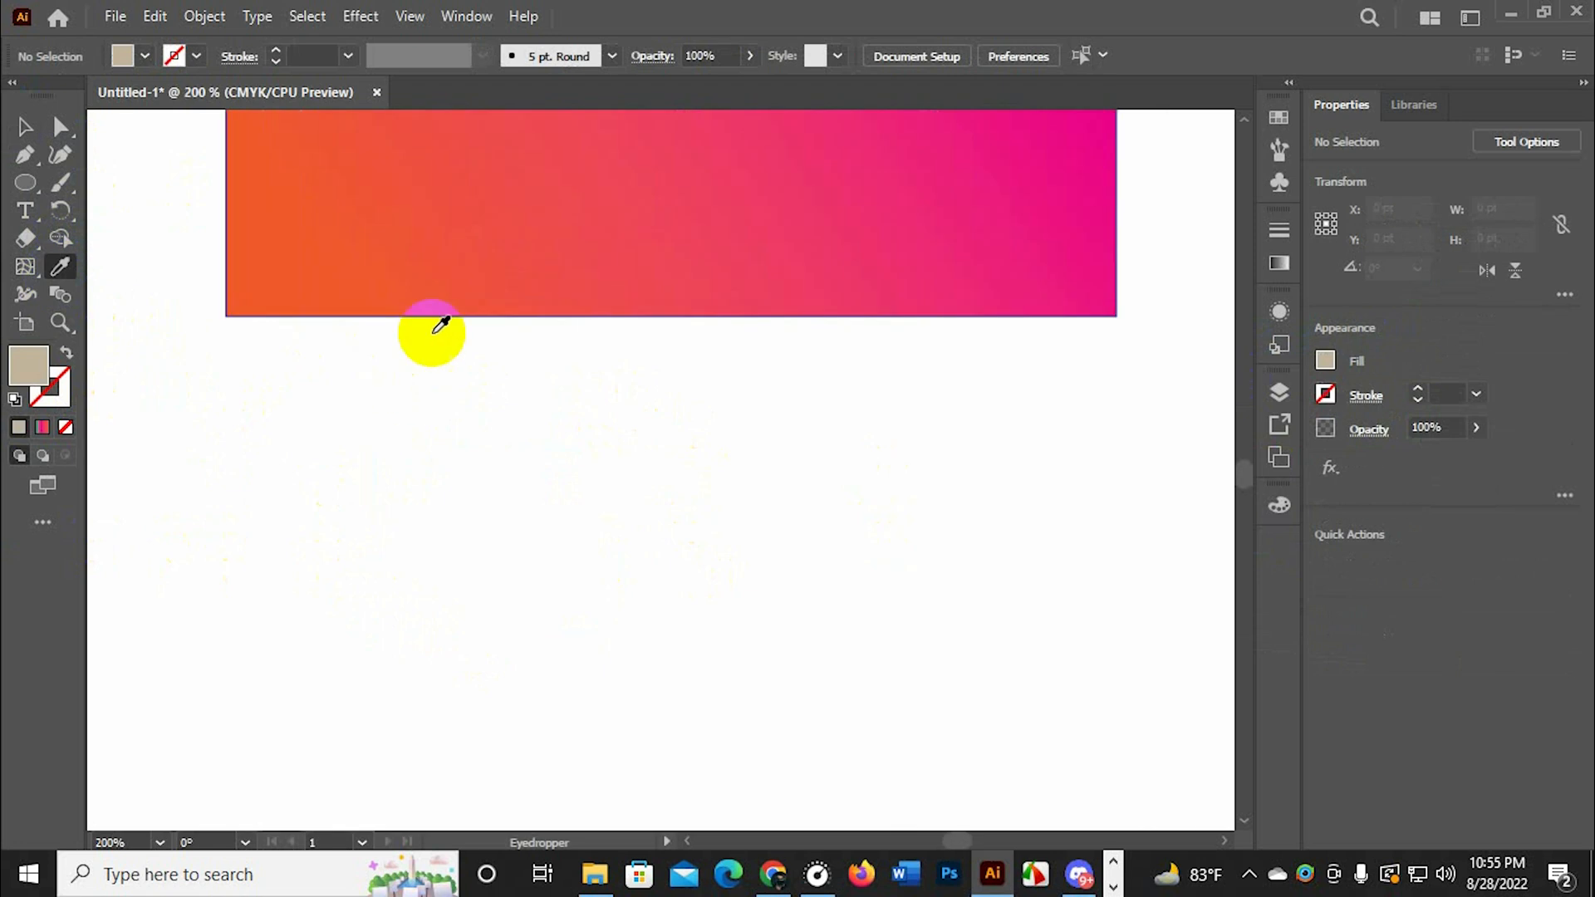
pyautogui.click(573, 223)
pyautogui.click(24, 127)
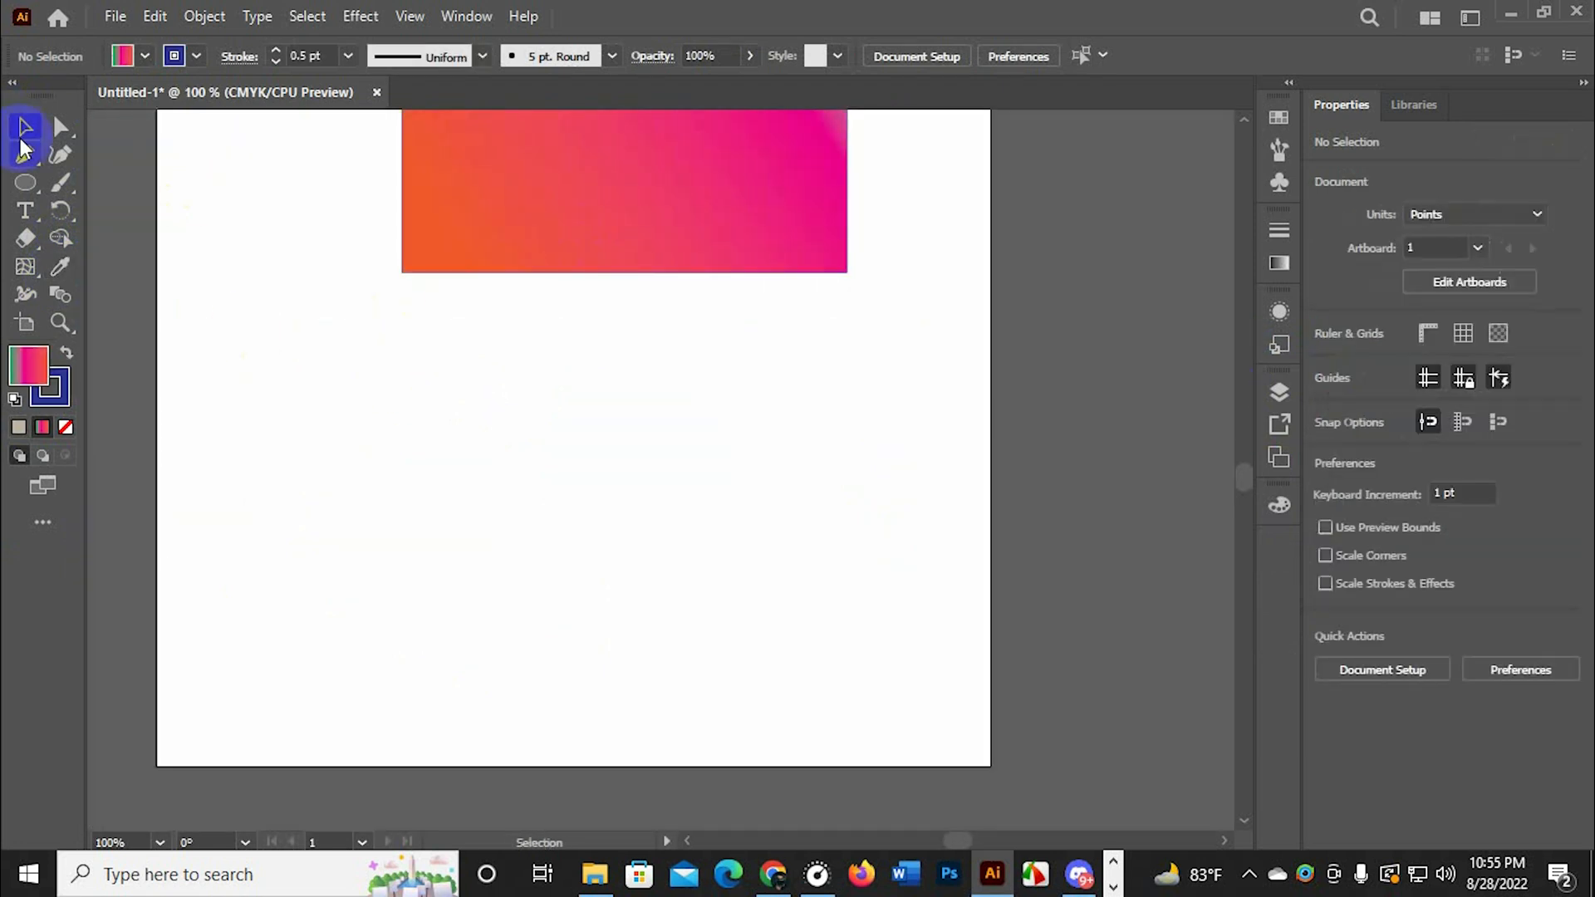
pyautogui.doubleClick(33, 367)
pyautogui.click(1190, 532)
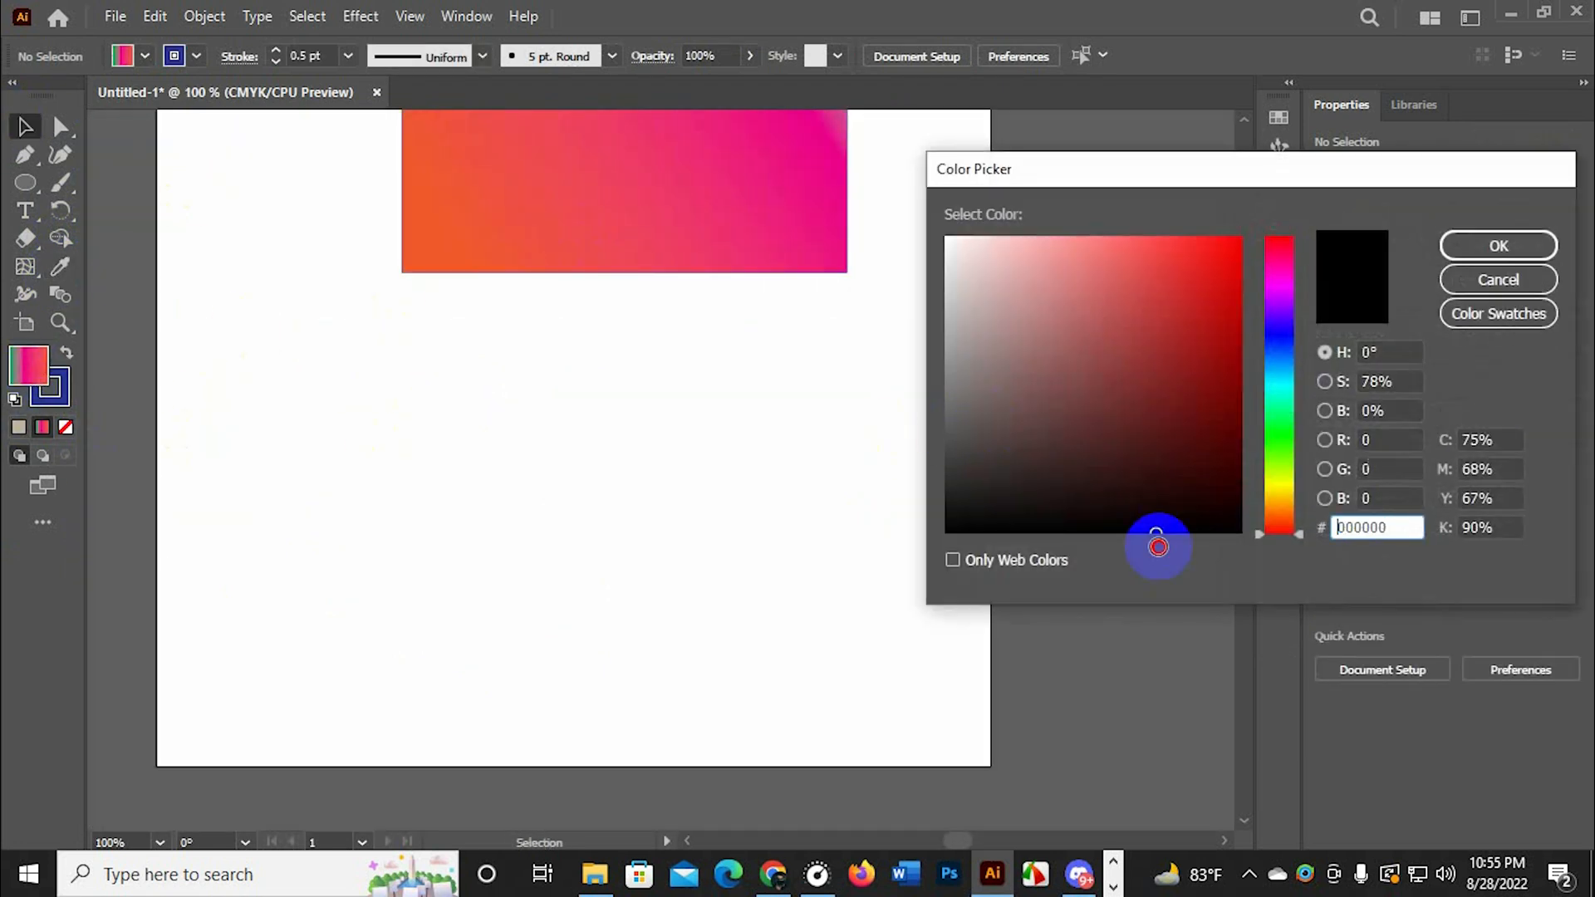
pyautogui.click(1498, 246)
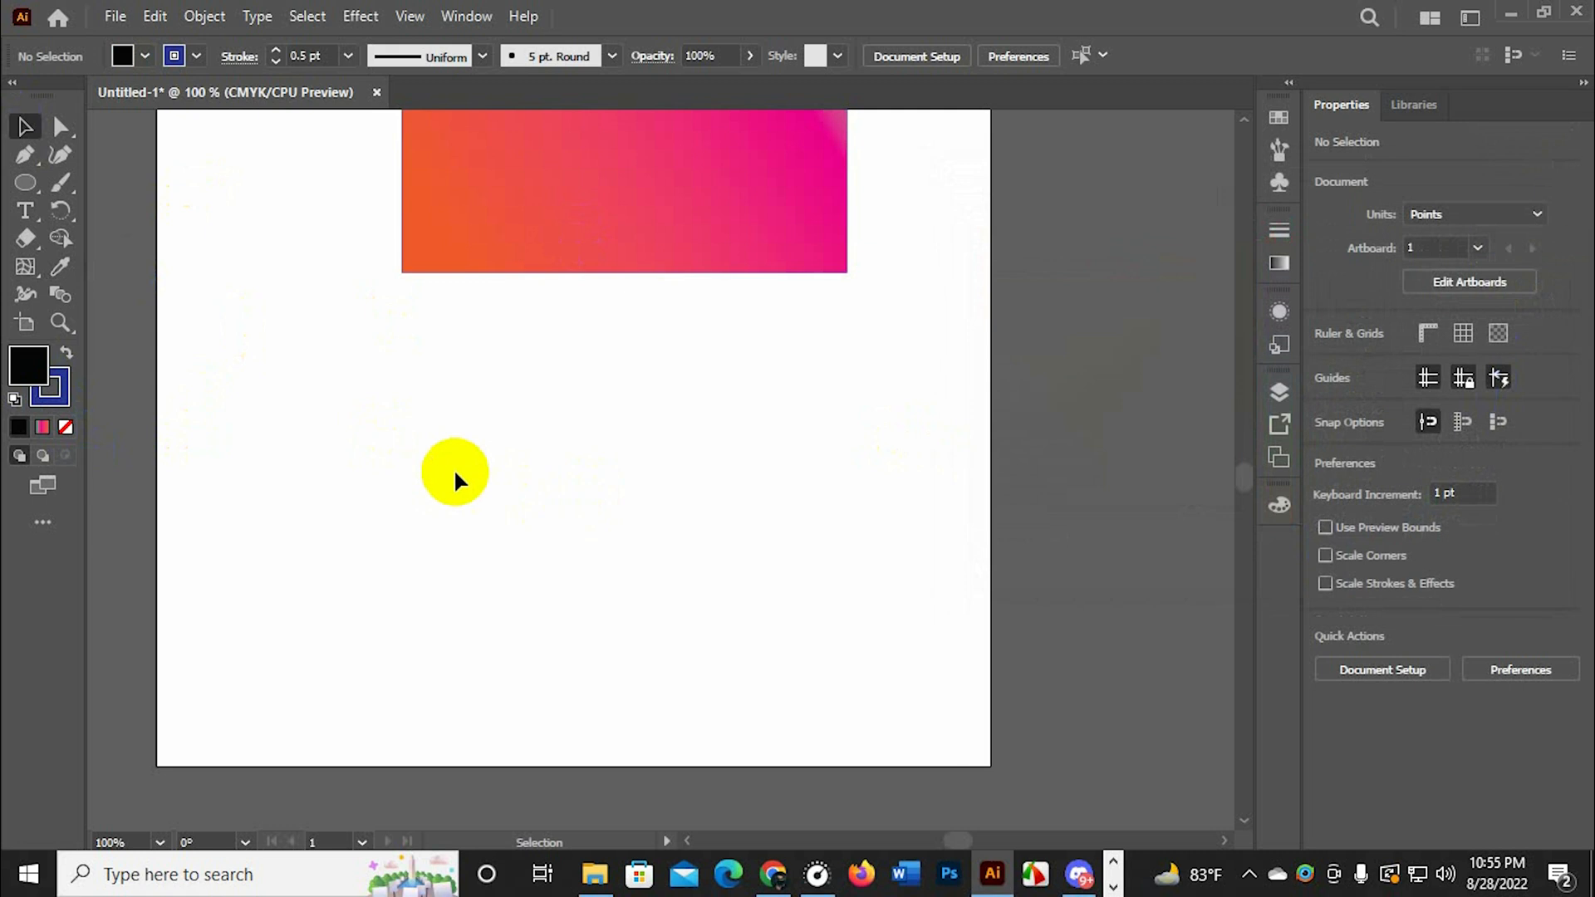
# Draw three ellipses: about 147 by 130 pt off the artboard, 232 by 210 pt over the rectangle's lower-left corner, 177 by 98 pt across the artboard's edge
pyautogui.moveTo(515, 441); pyautogui.dragTo(488, 606)
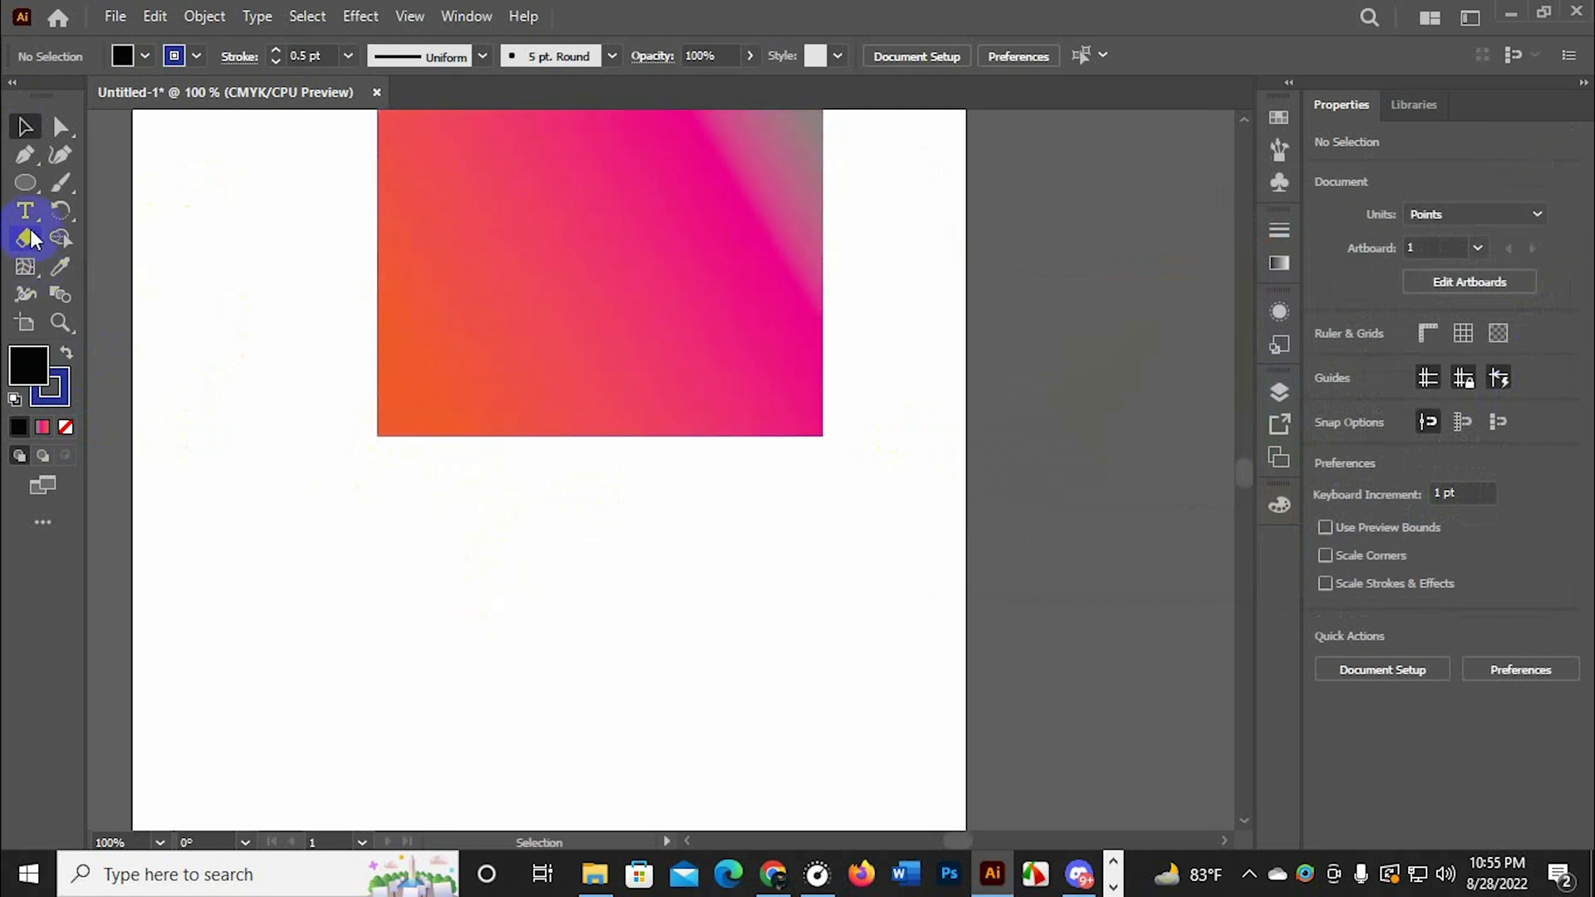
pyautogui.click(25, 182)
pyautogui.moveTo(1015, 376); pyautogui.dragTo(1214, 562)
pyautogui.moveTo(206, 339); pyautogui.dragTo(523, 625)
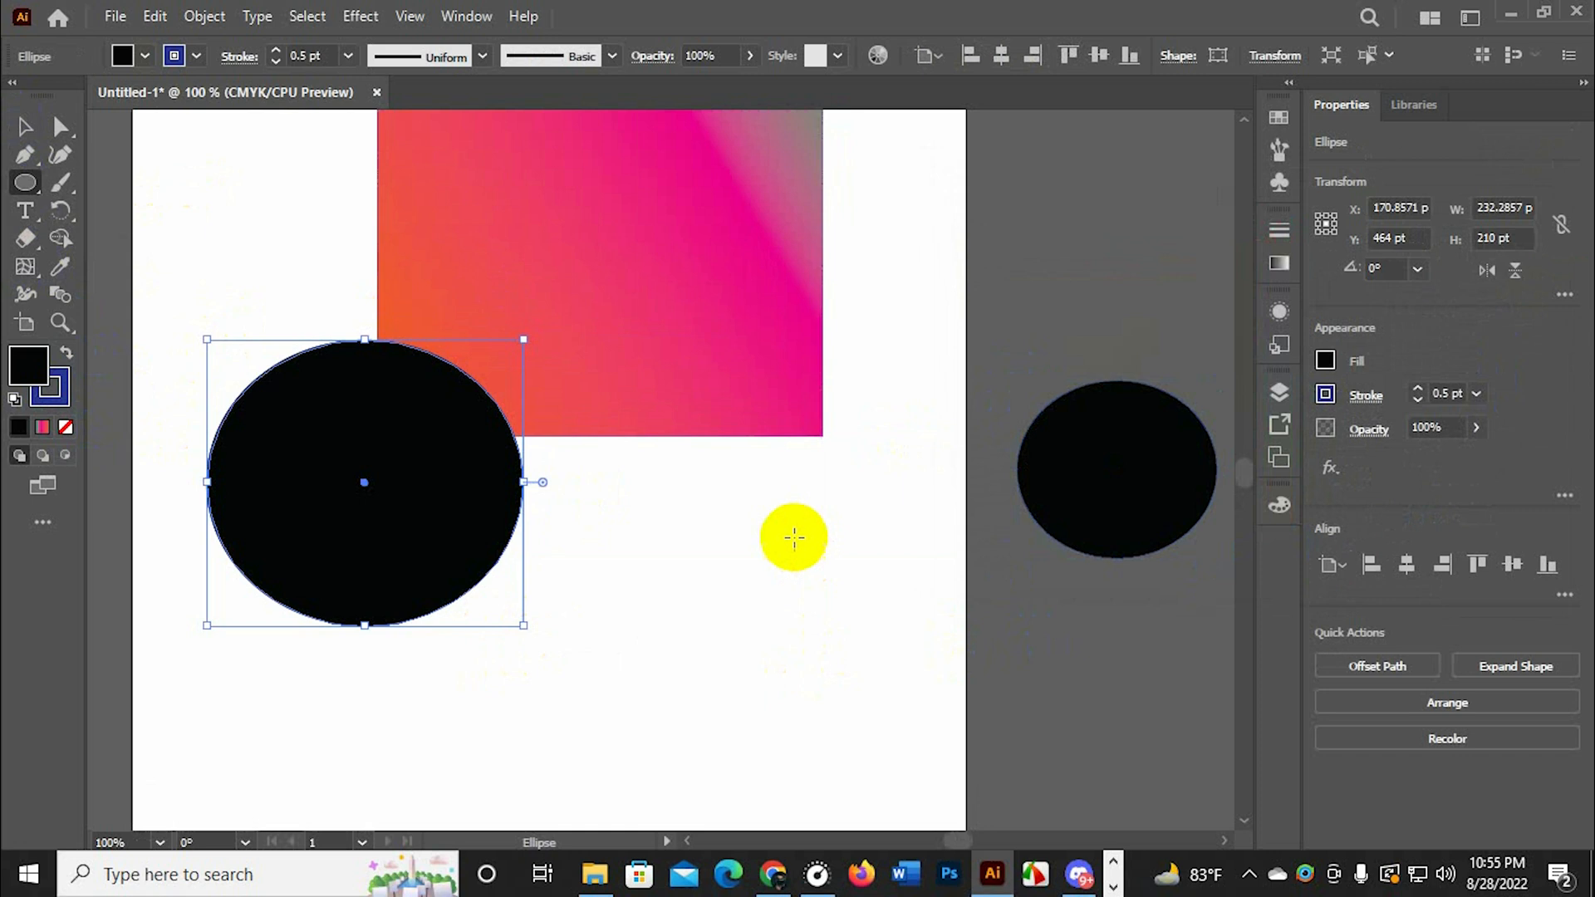
pyautogui.moveTo(798, 542); pyautogui.dragTo(1038, 675)
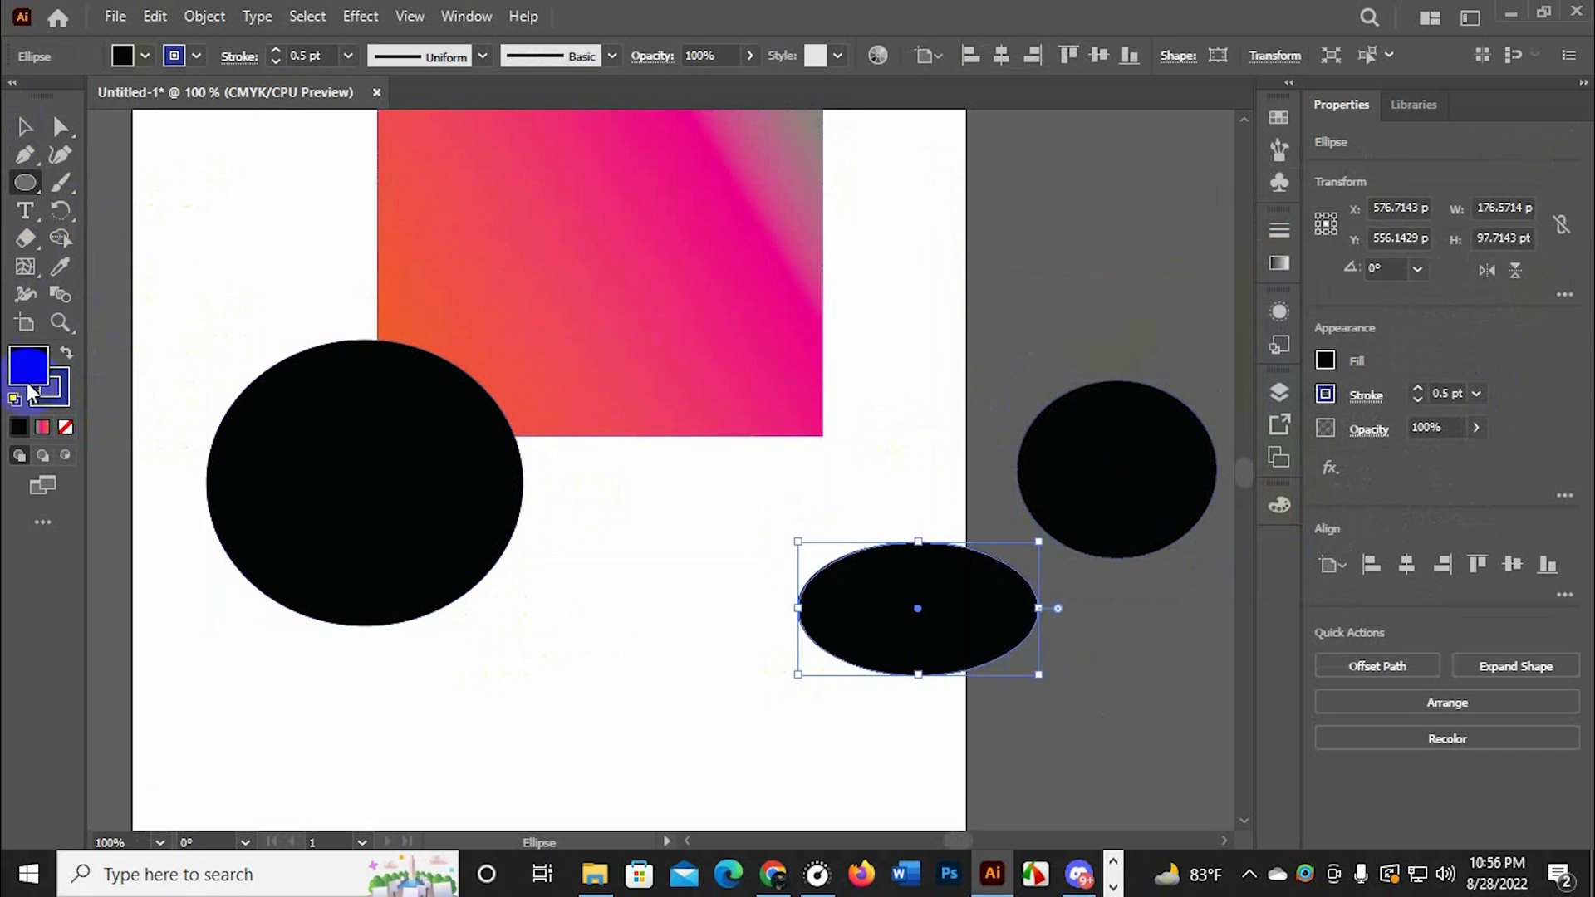
# Select only the large ellipse overlapping the rectangle, fill it with red (FF1F1F), and deselect it
pyautogui.click(25, 126)
pyautogui.moveTo(170, 184); pyautogui.dragTo(540, 620)
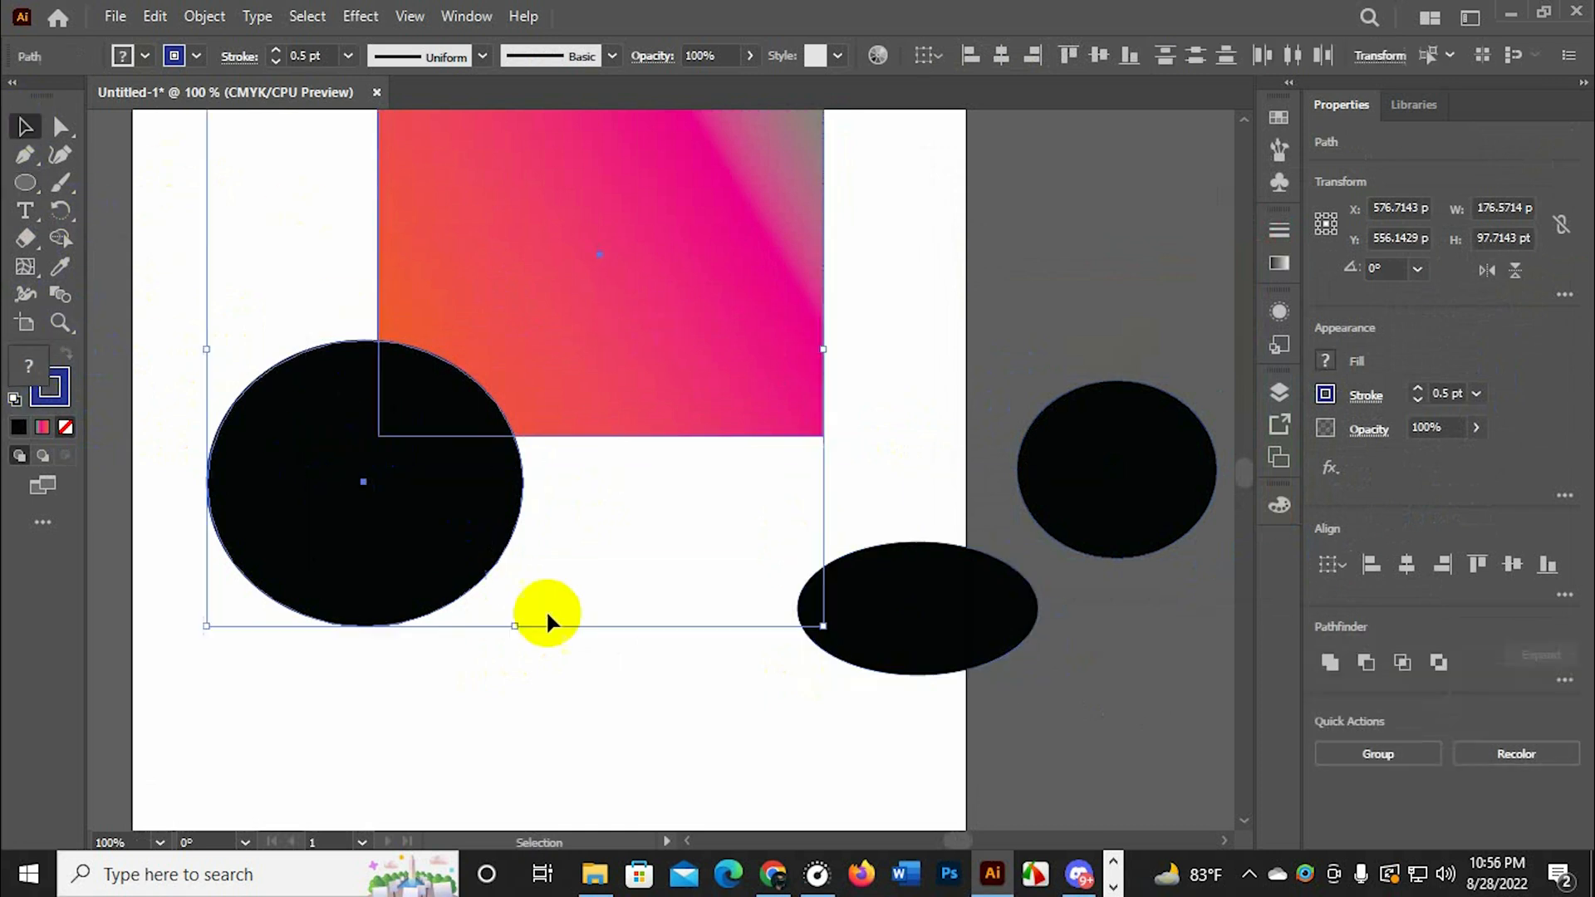
pyautogui.click(523, 631)
pyautogui.click(413, 585)
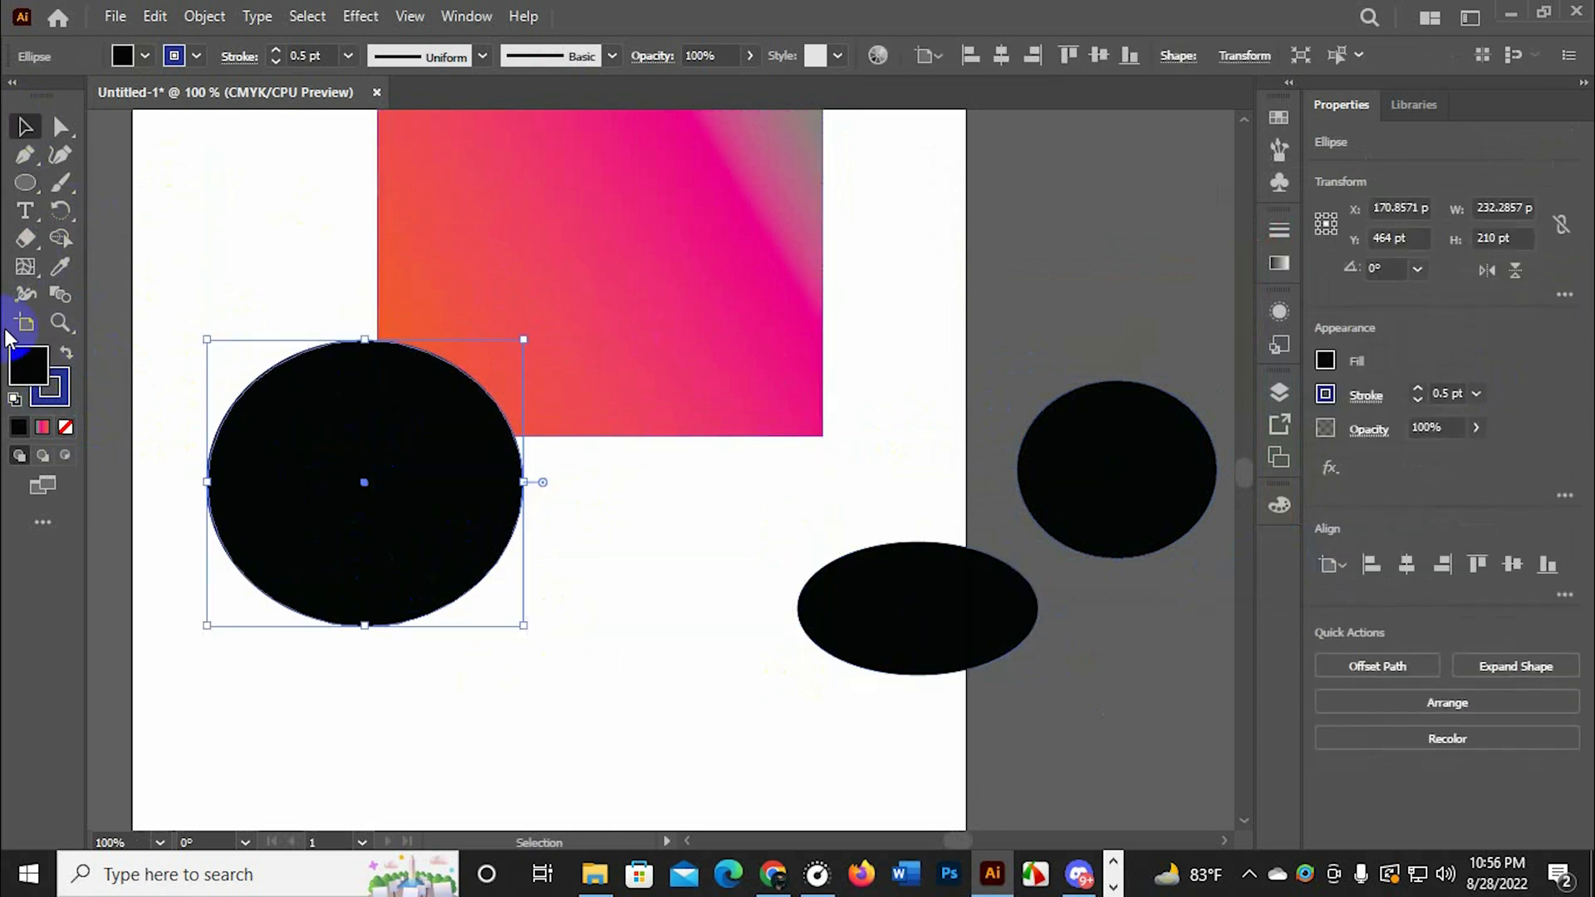
pyautogui.doubleClick(40, 364)
pyautogui.moveTo(1185, 267); pyautogui.dragTo(1206, 238)
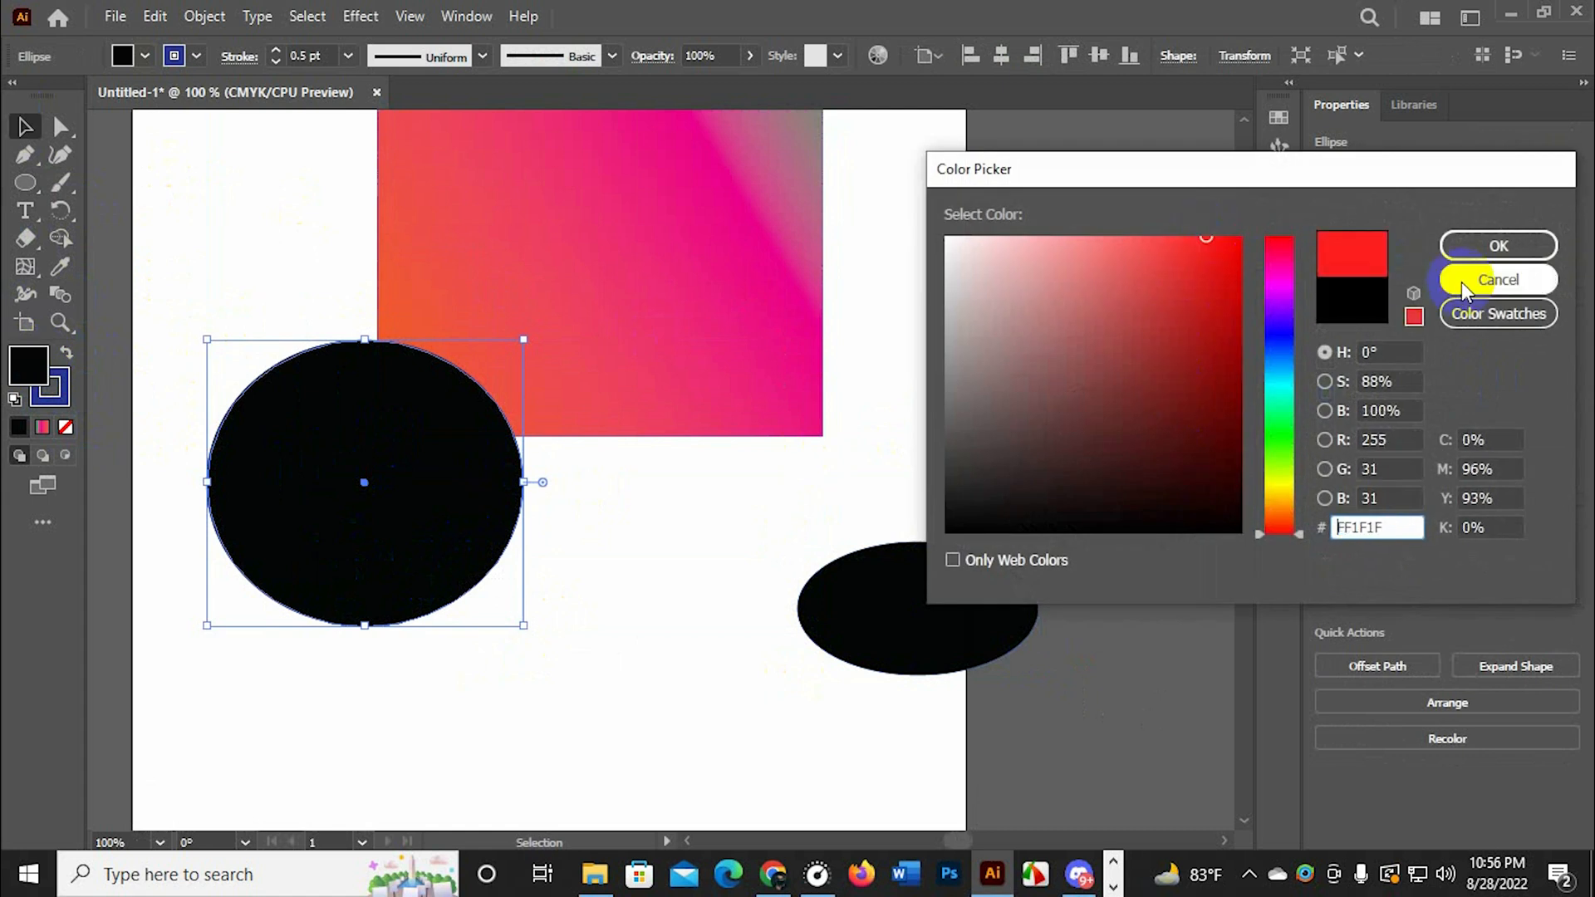
pyautogui.click(1461, 253)
pyautogui.click(865, 456)
# Move the flat ellipse down to about X 595, Y 631 pt, and fill it with purple (B135E5) in isolation mode
pyautogui.moveTo(897, 573); pyautogui.dragTo(922, 666)
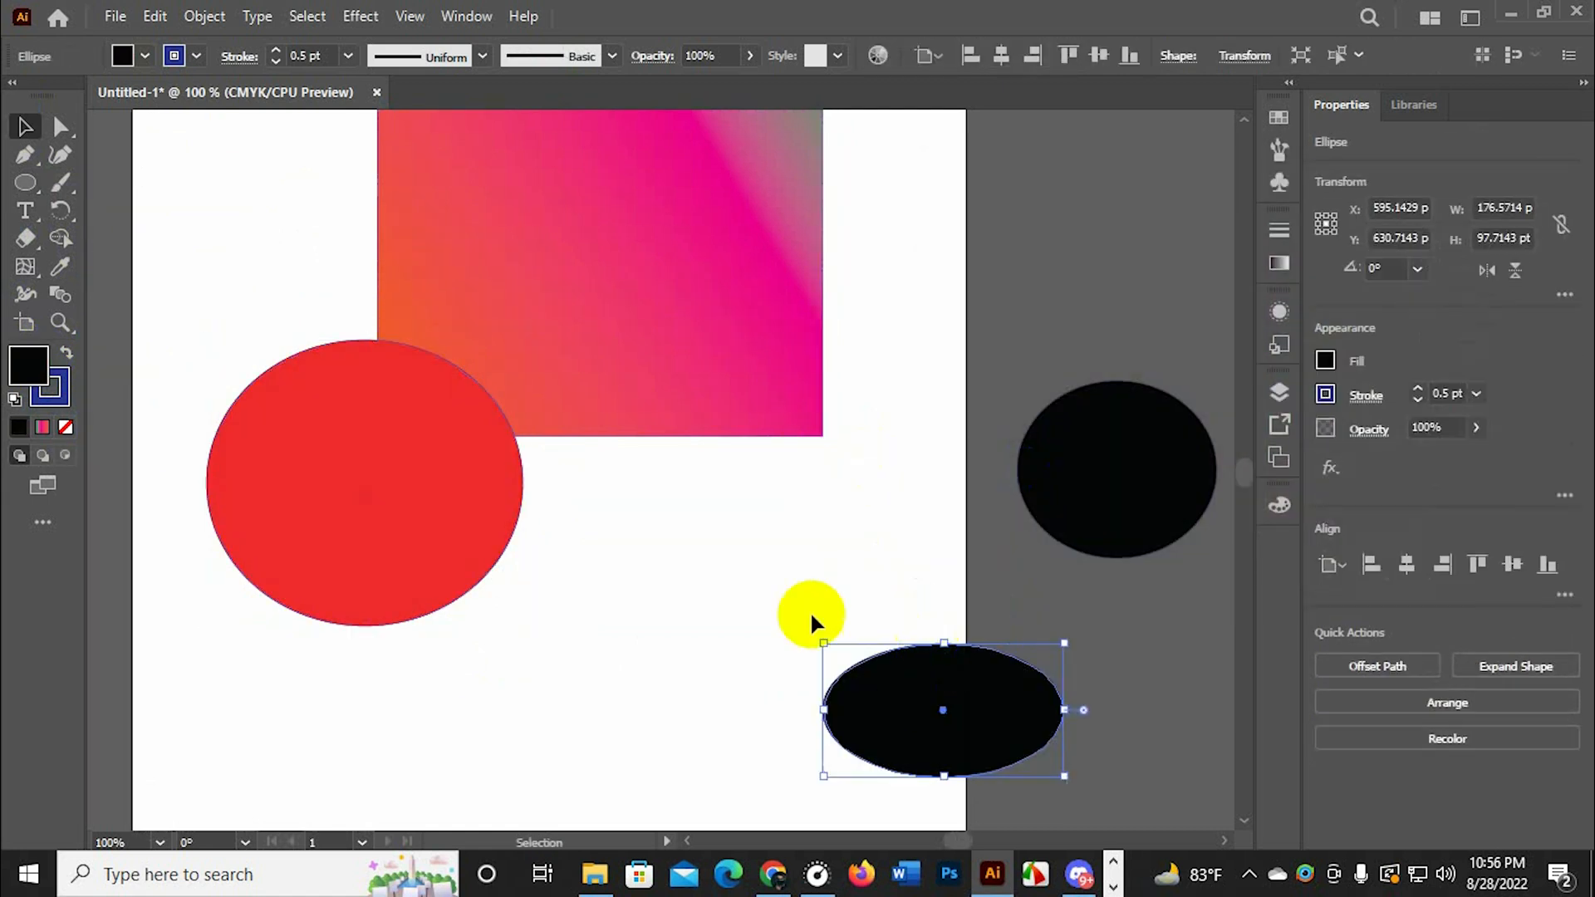
pyautogui.moveTo(839, 548); pyautogui.dragTo(946, 746)
pyautogui.doubleClick(951, 743)
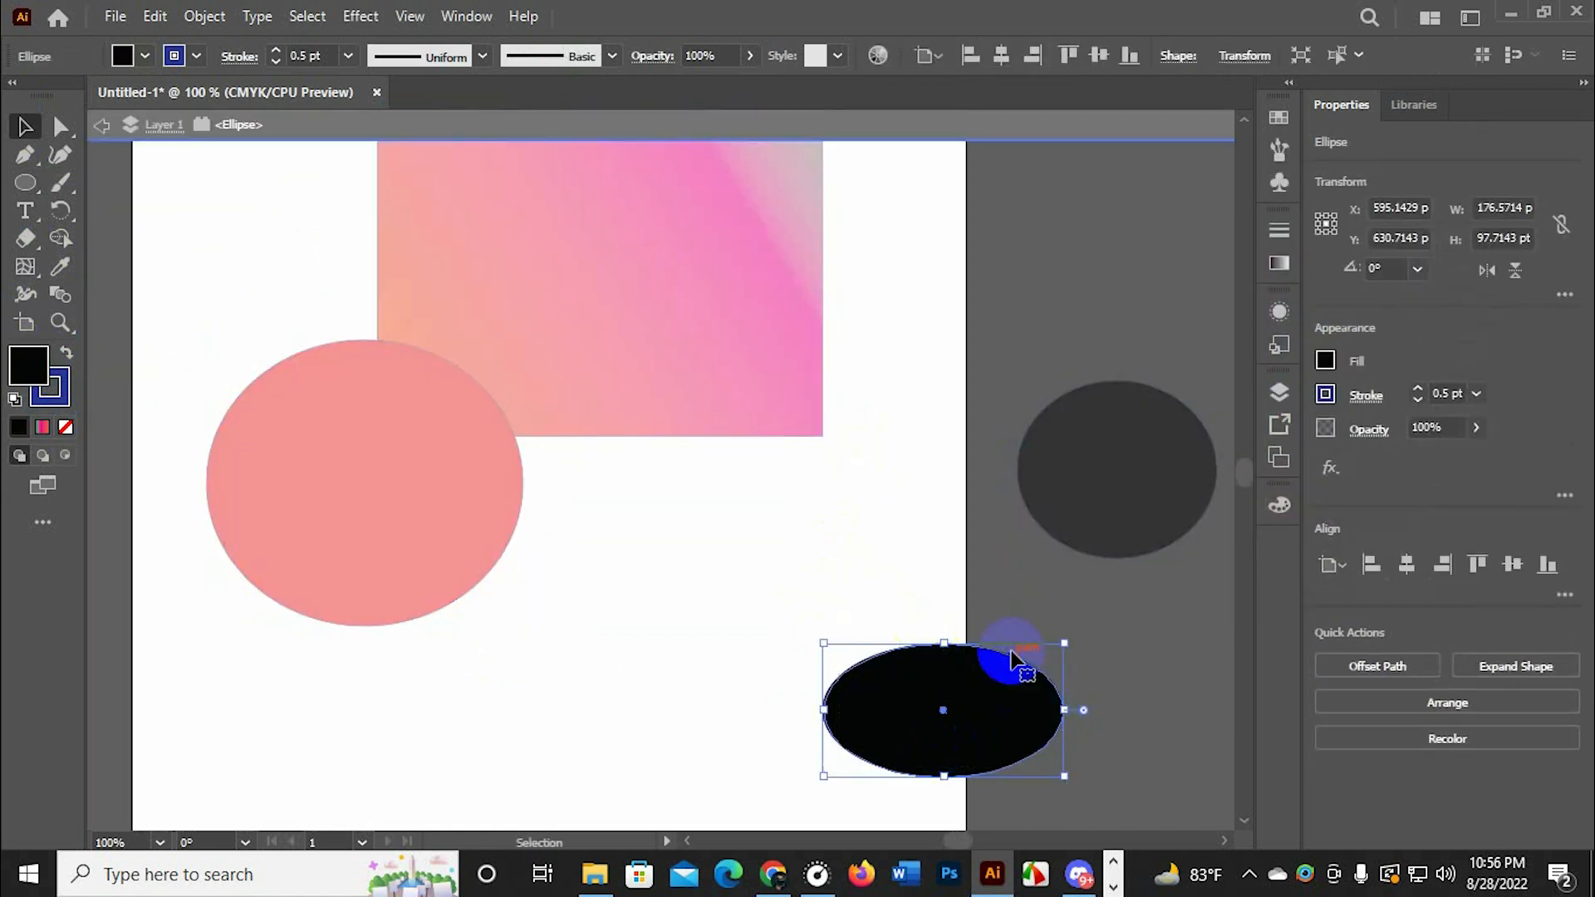
pyautogui.doubleClick(27, 366)
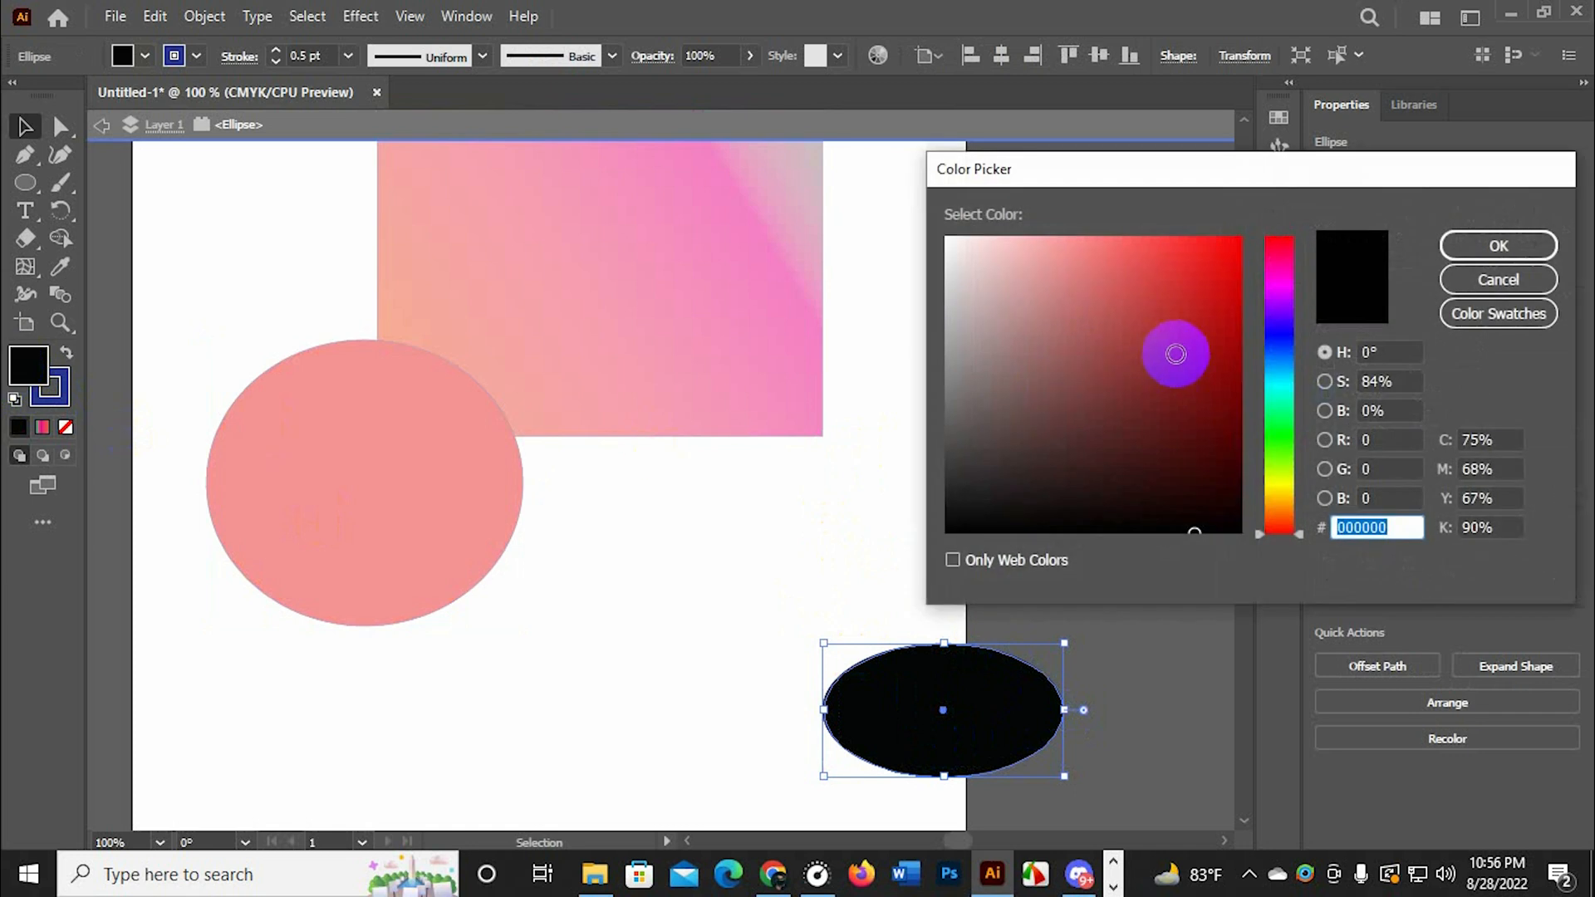
pyautogui.moveTo(1263, 348); pyautogui.dragTo(1268, 300)
pyautogui.click(1172, 264)
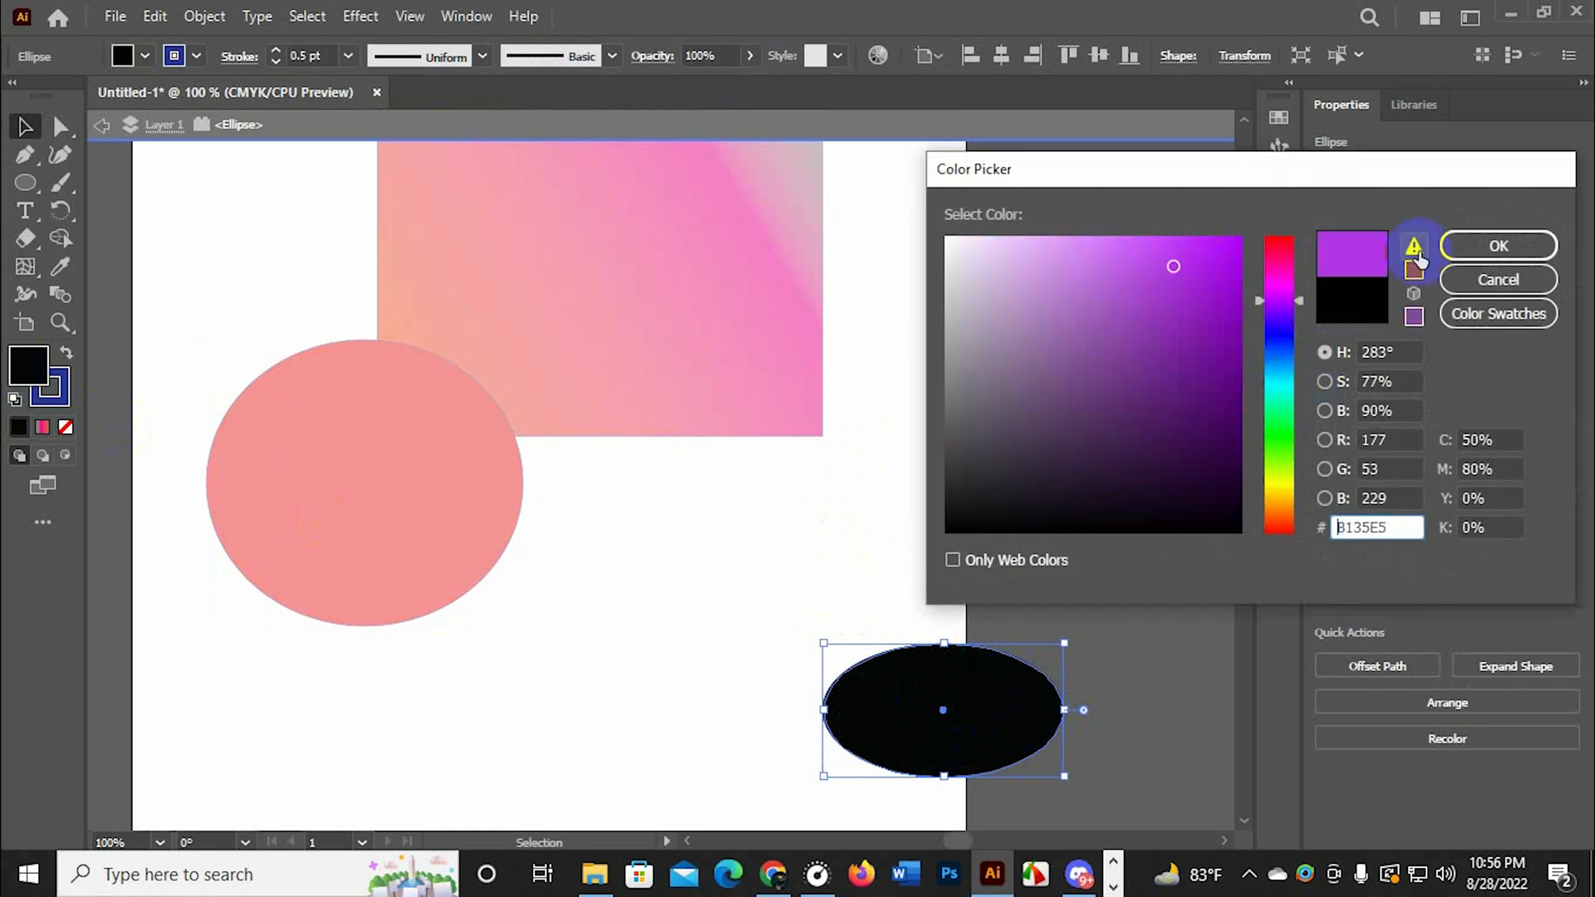
pyautogui.click(1463, 246)
pyautogui.doubleClick(644, 453)
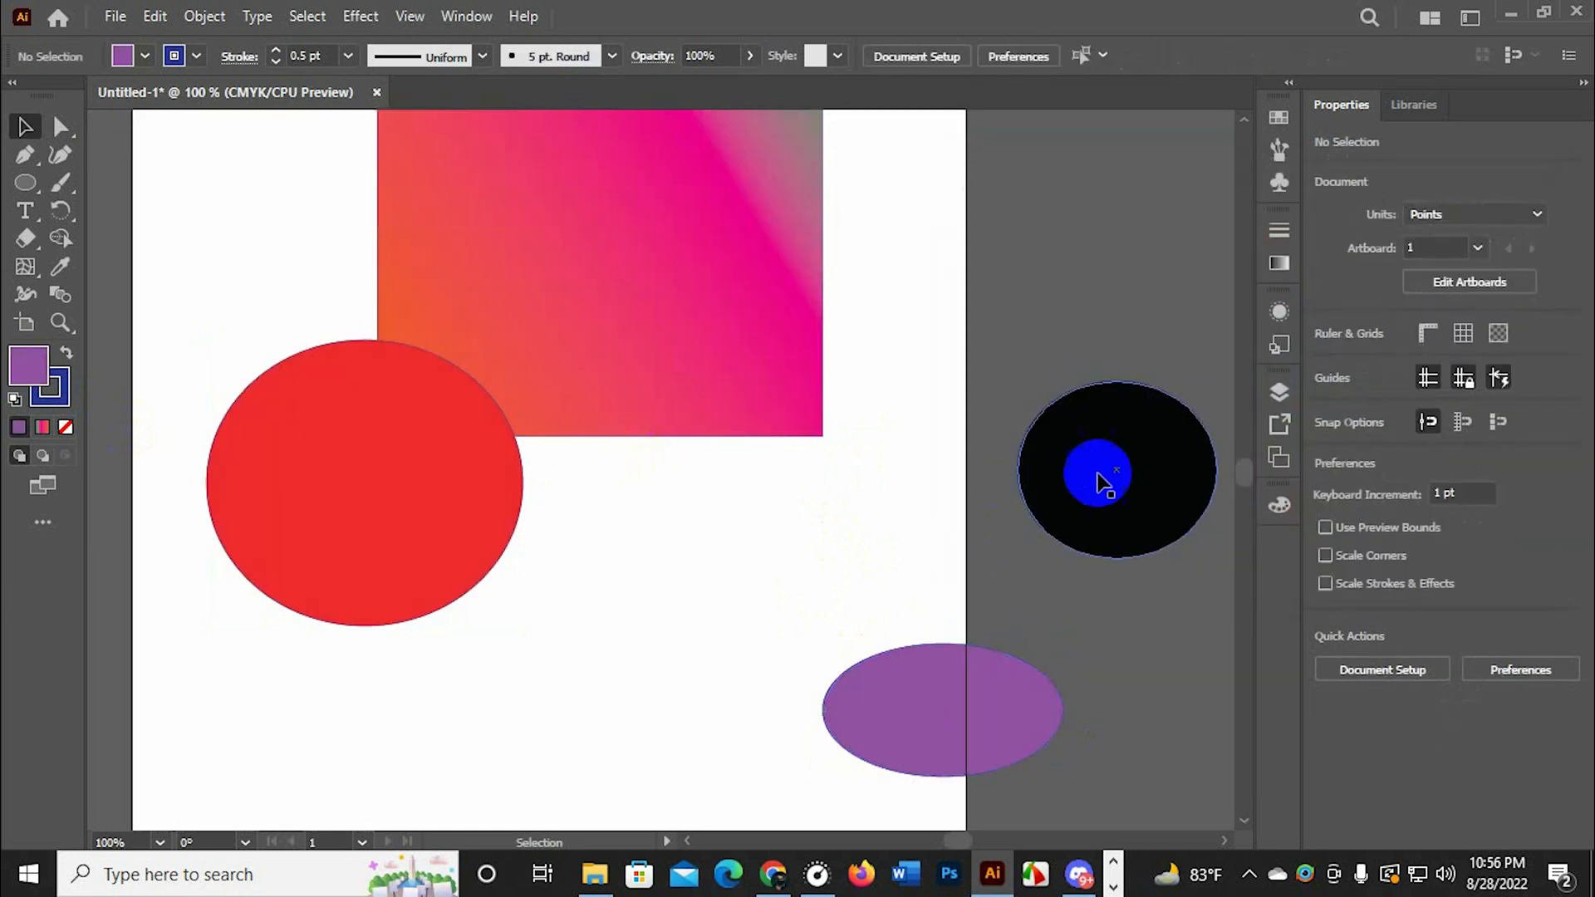
# Move the remaining black ellipse onto the artboard between the red and purple ones, to about X 434, Y 504 pt
pyautogui.moveTo(1100, 474); pyautogui.dragTo(703, 548)
pyautogui.click(753, 567)
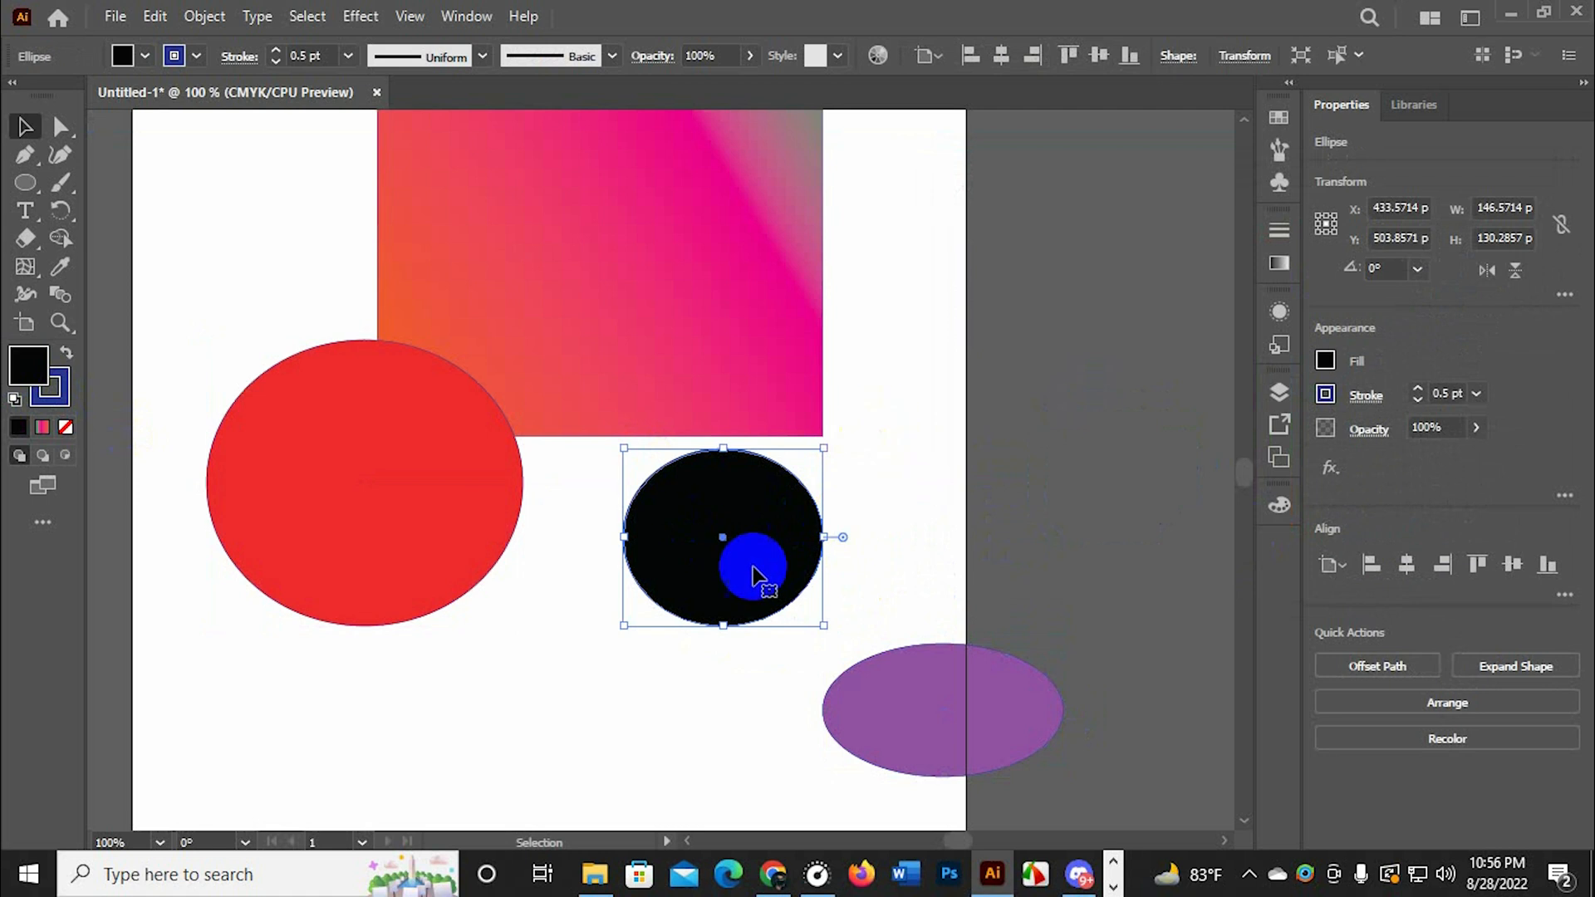
pyautogui.scroll(-1, 752, 501)
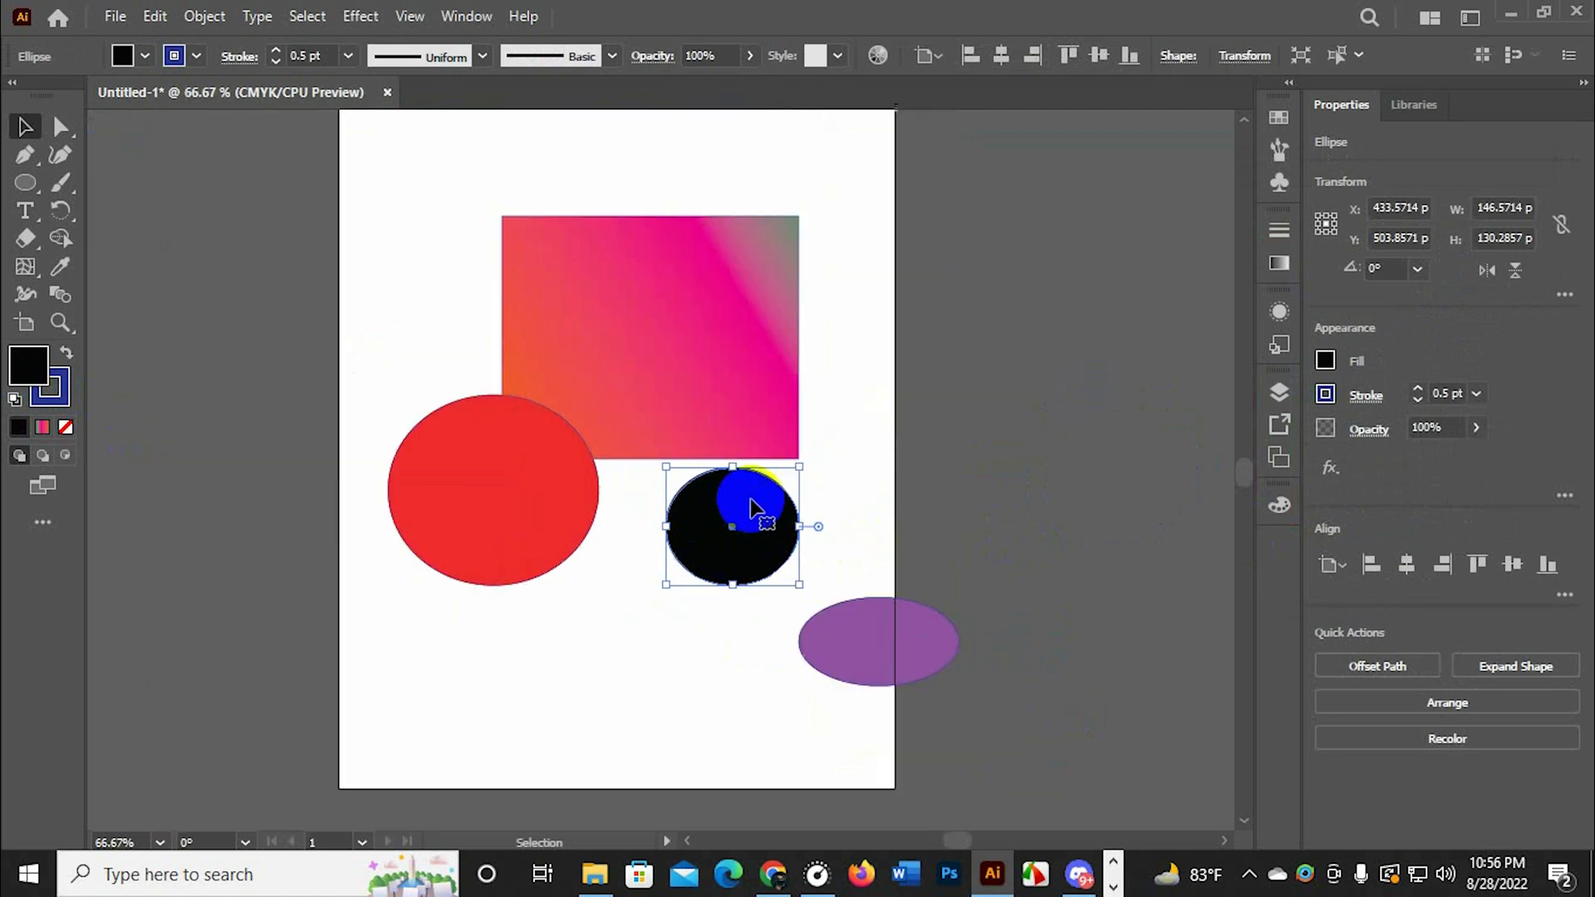
# Recolor the black ellipse with the Eyedropper tool by sampling the red ellipse first and the purple ellipse last
pyautogui.scroll(1, 750, 499)
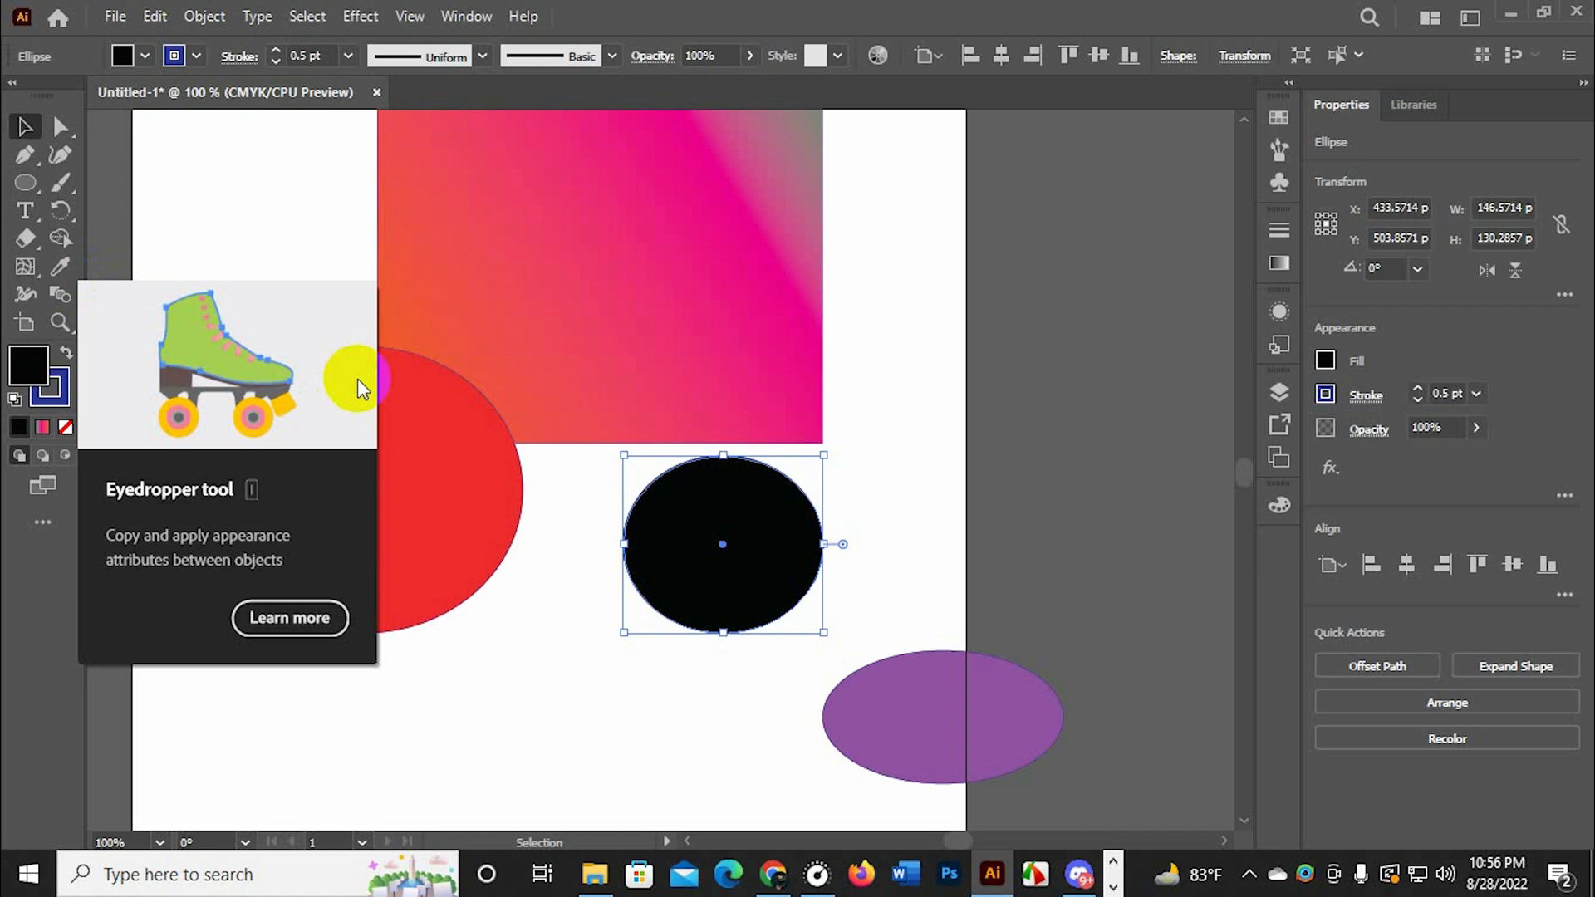
pyautogui.press('i')
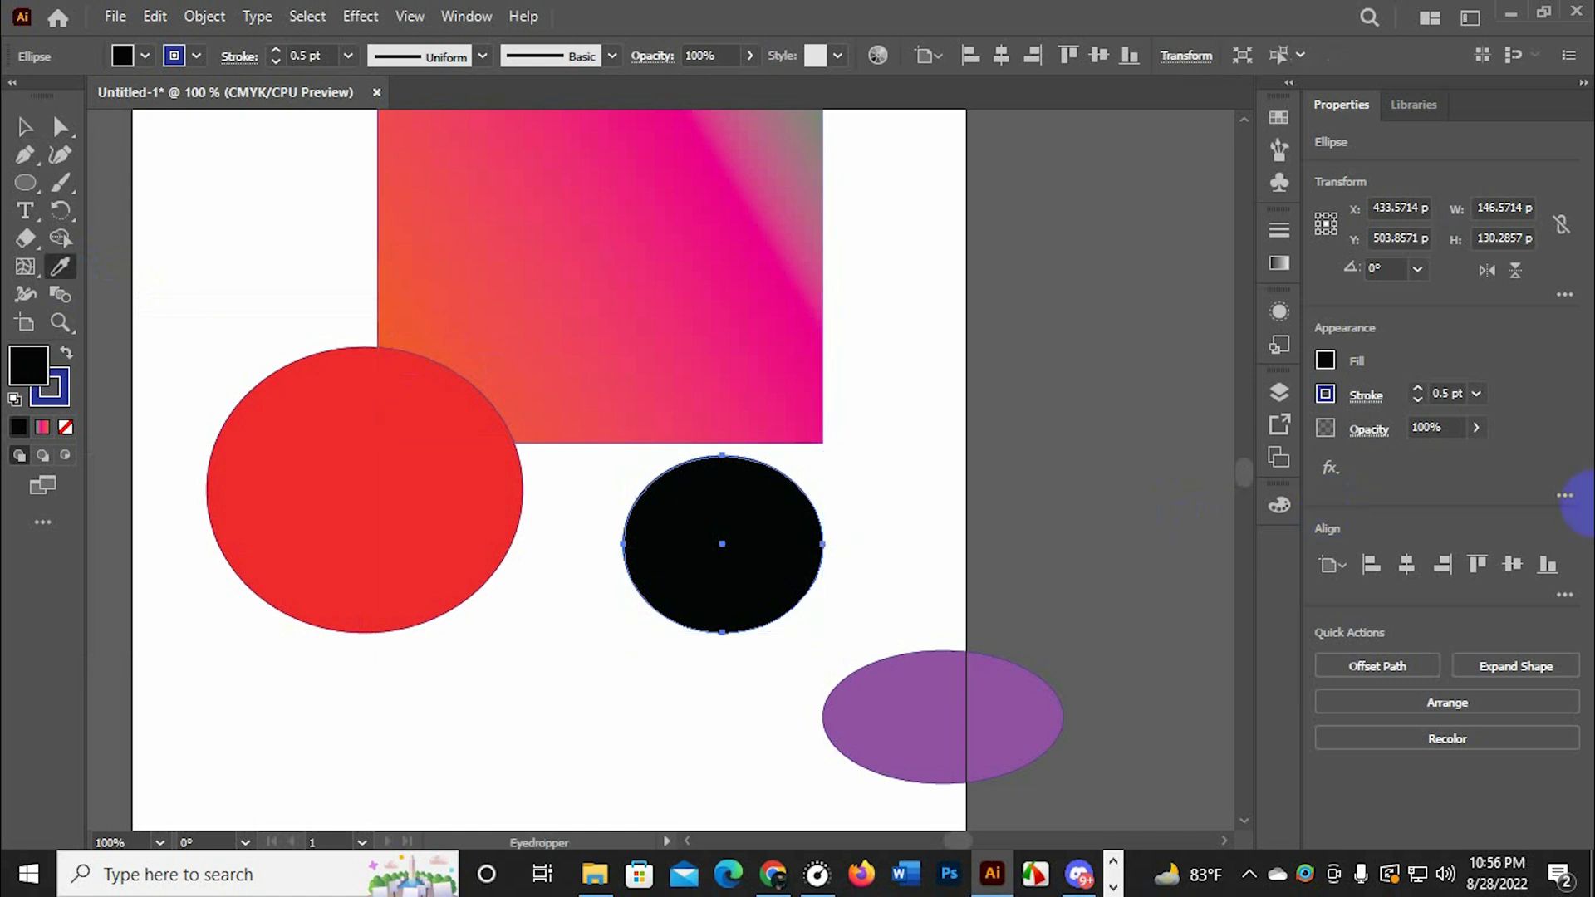
pyautogui.click(702, 556)
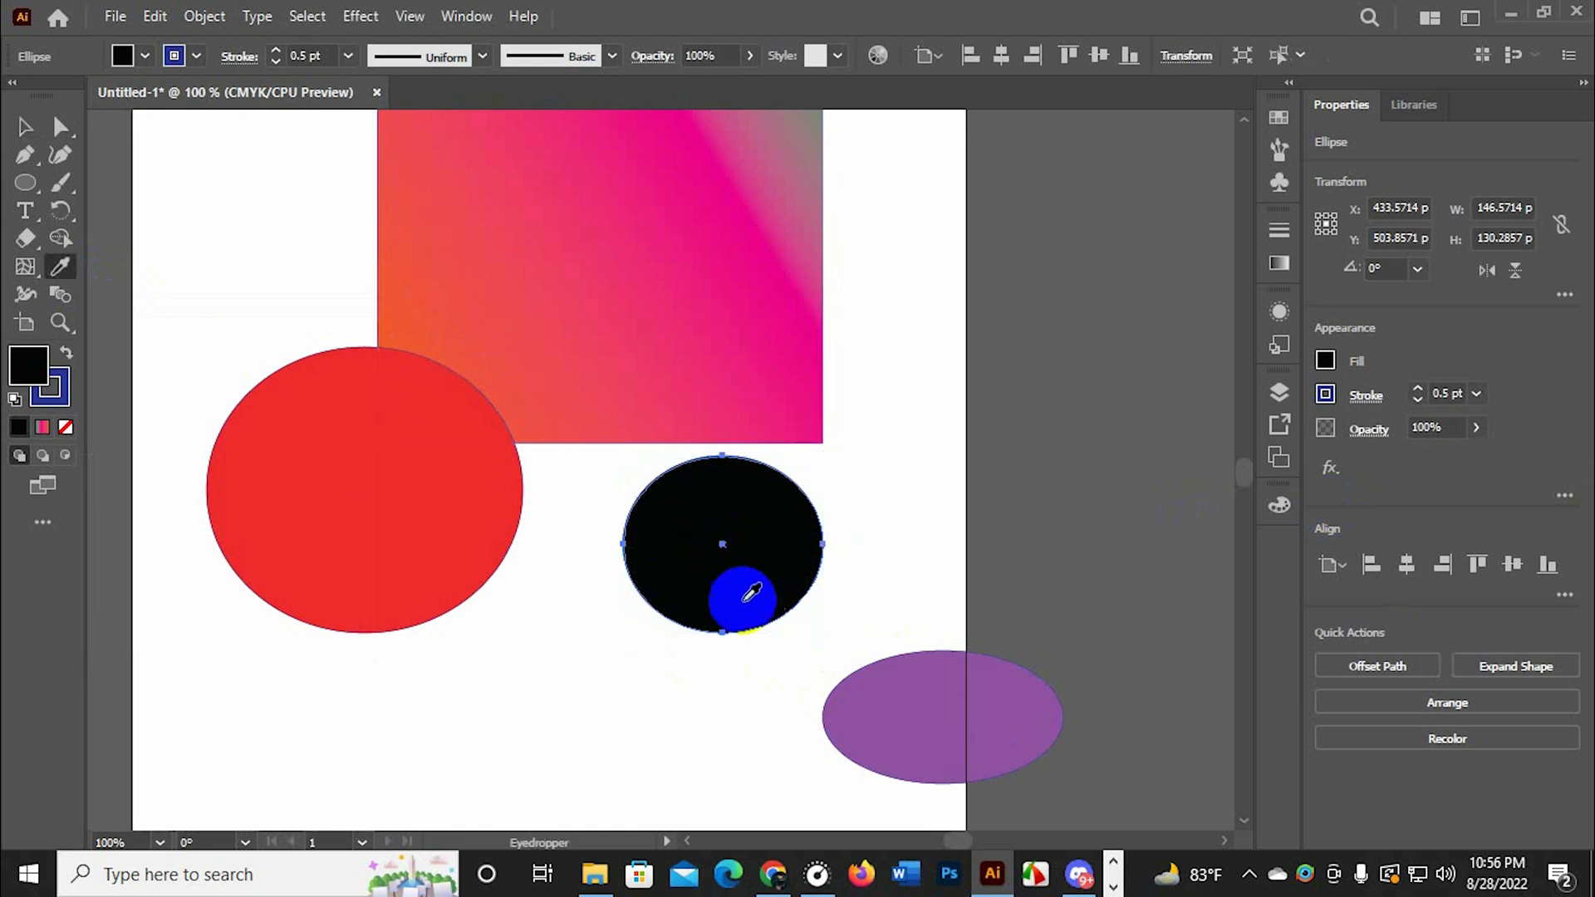
pyautogui.click(413, 517)
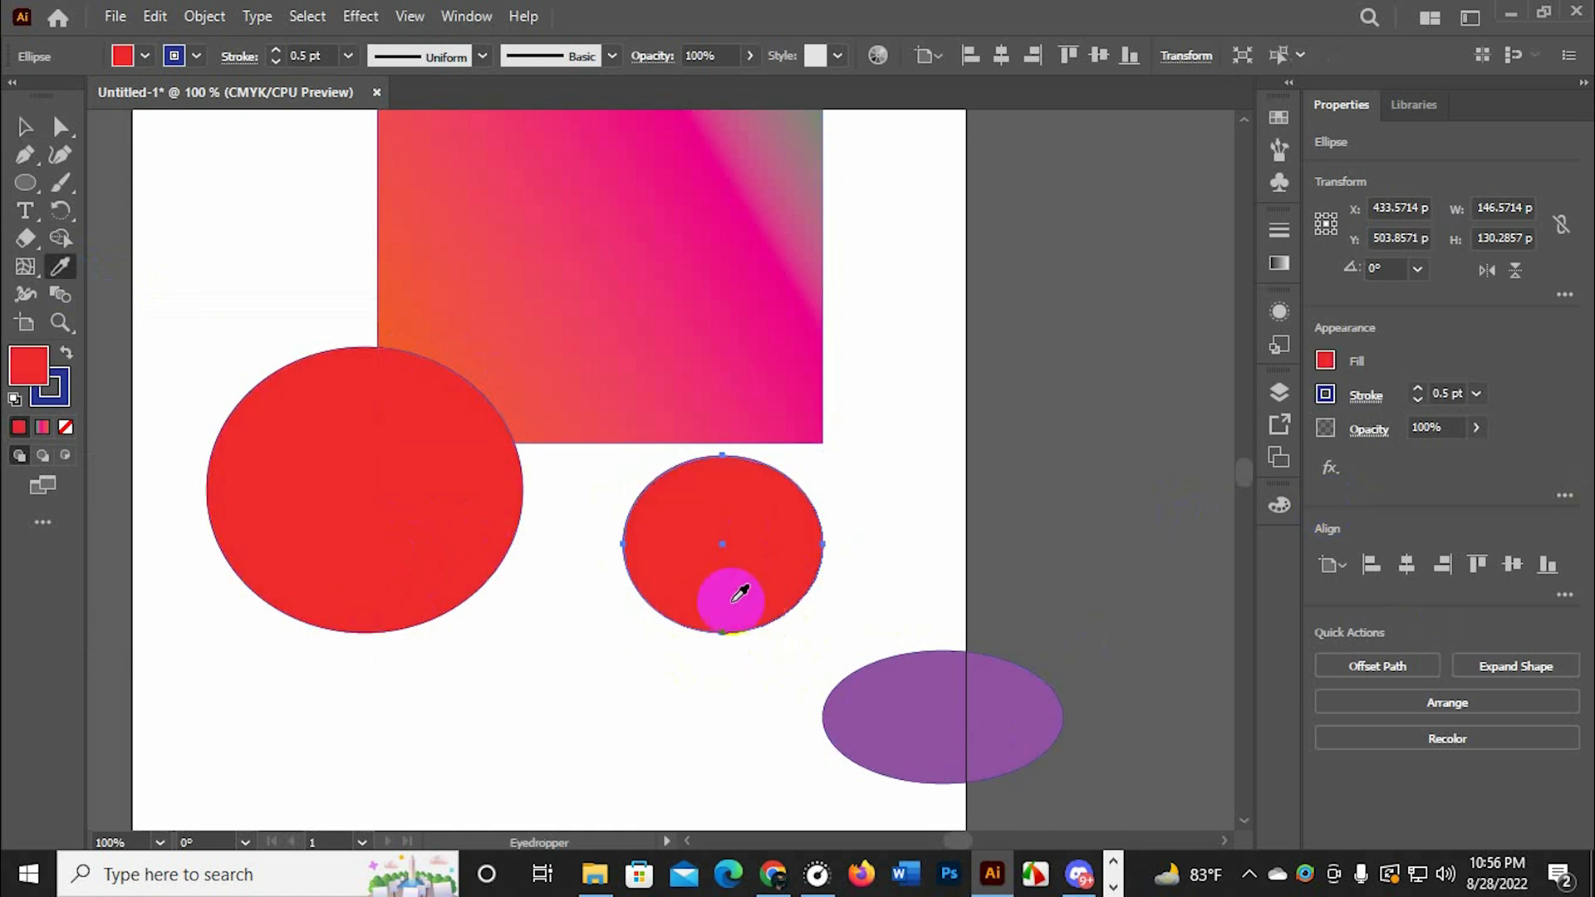
pyautogui.click(922, 685)
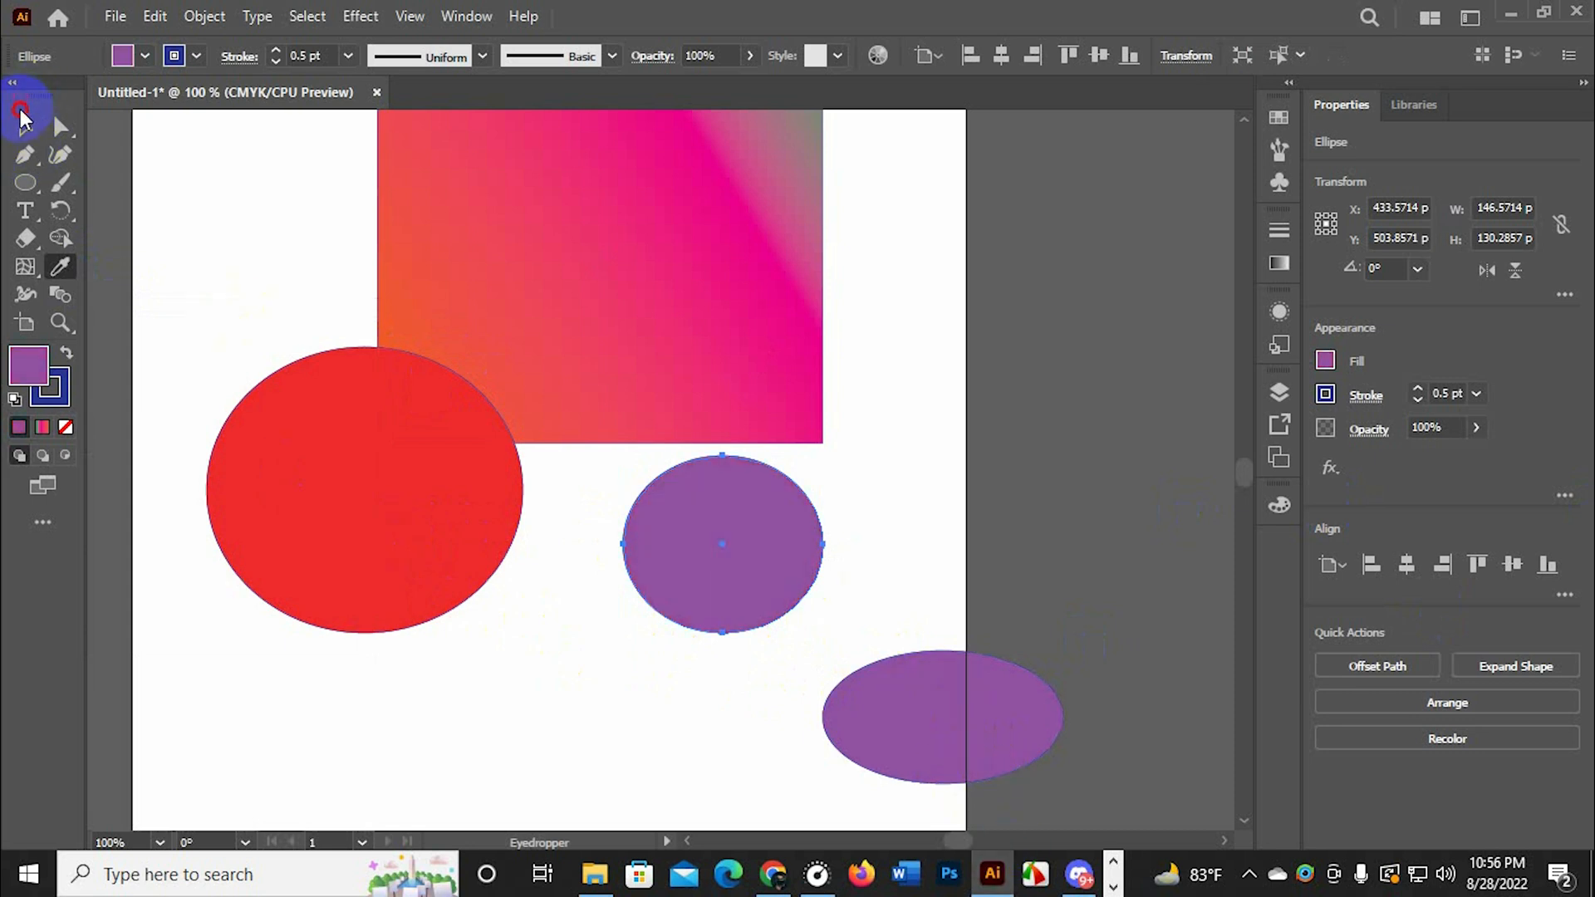
# Select the large red ellipse and recolor it with the Eyedropper tool by sampling the small purple ellipse
pyautogui.click(27, 130)
pyautogui.click(384, 576)
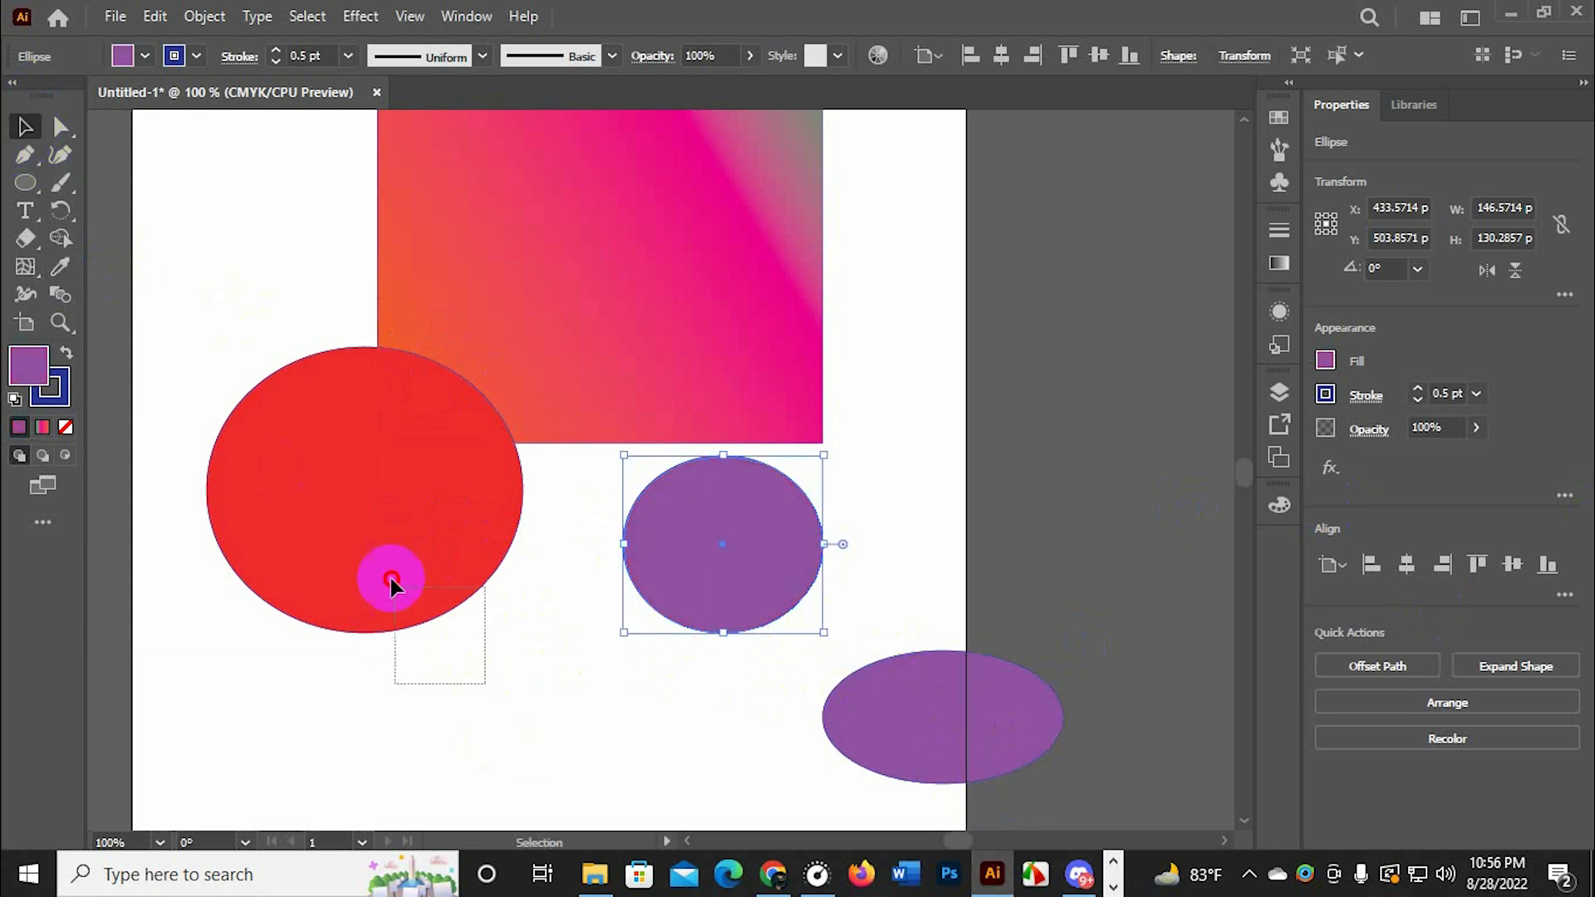
pyautogui.press('i')
pyautogui.click(718, 525)
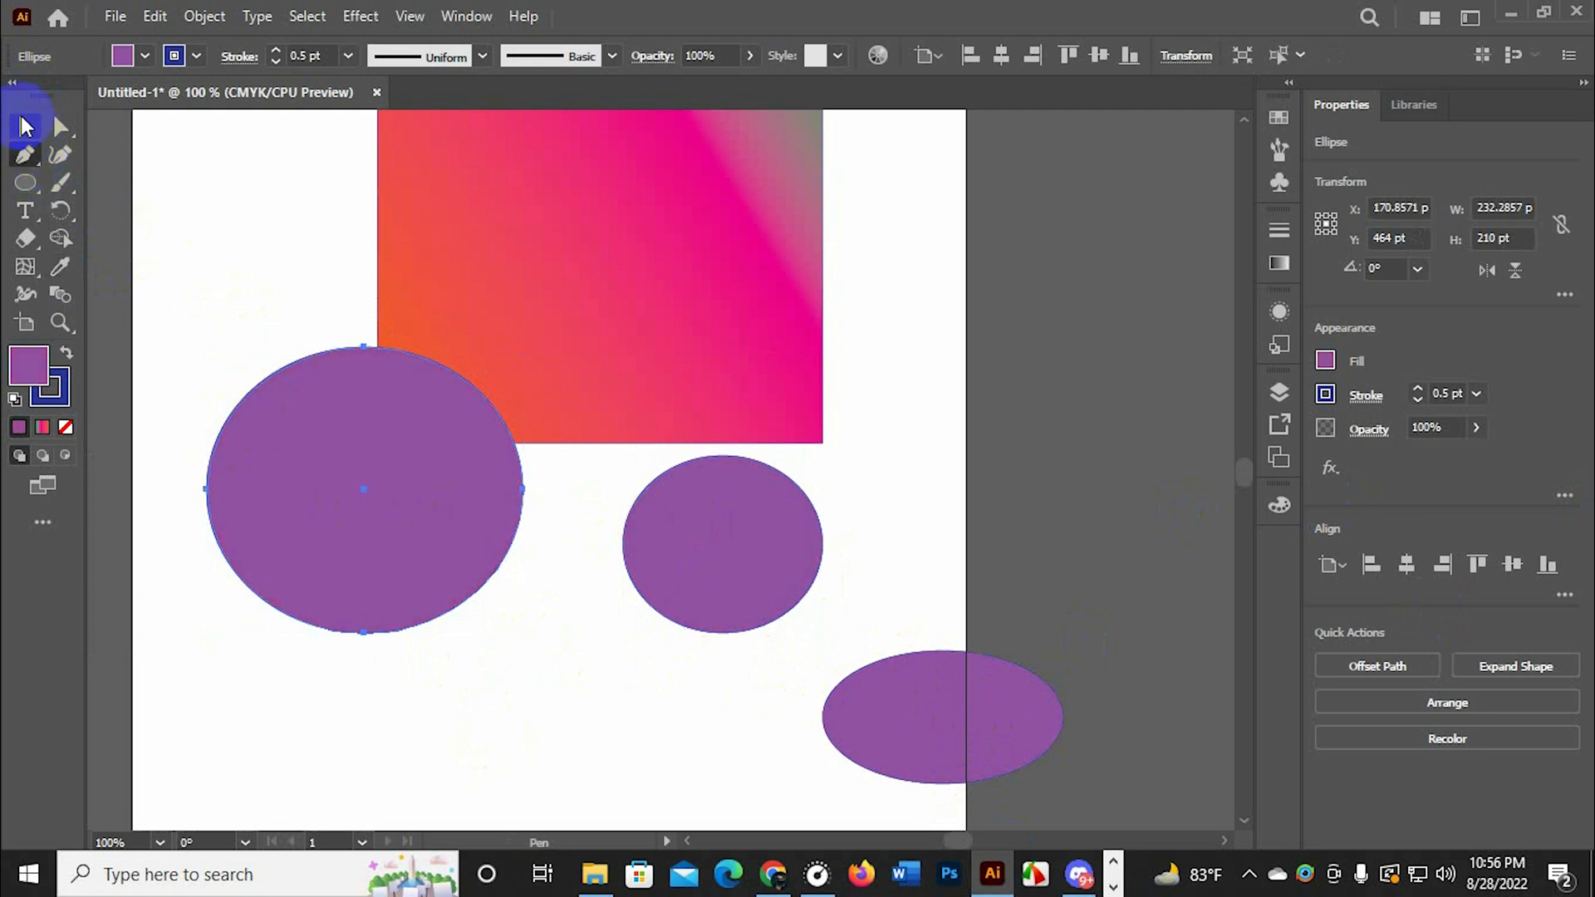
# Select the ellipses and the gradient rectangle and delete them all, leaving the artboard empty
pyautogui.click(27, 126)
pyautogui.scroll(-1, 516, 515)
pyautogui.scroll(1, 517, 511)
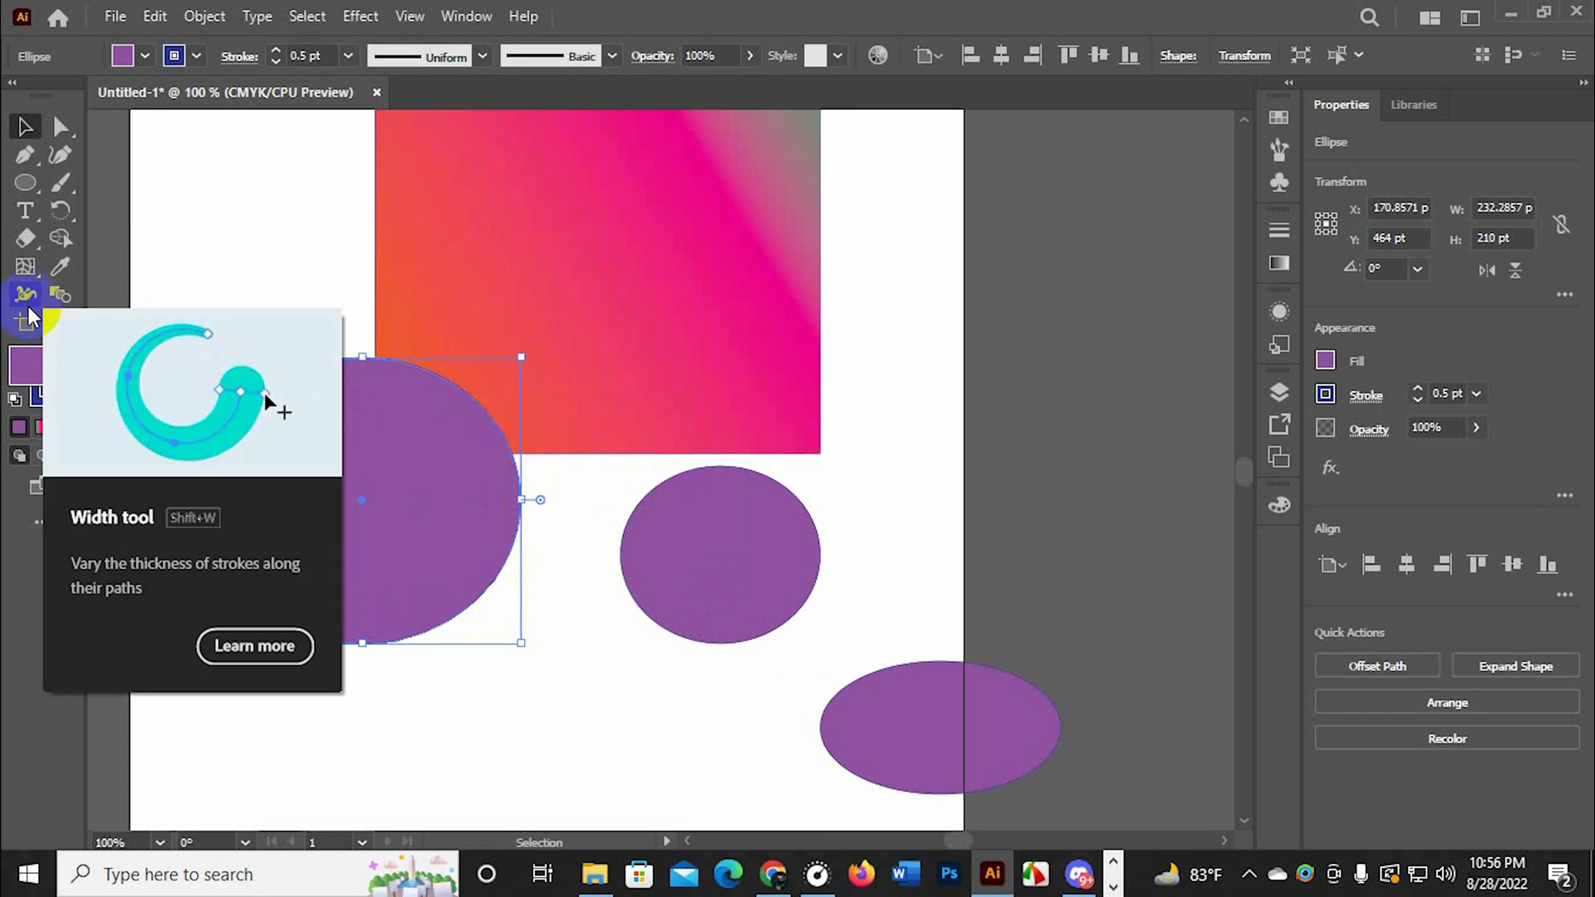
pyautogui.scroll(-1, 1068, 537)
pyautogui.moveTo(945, 187); pyautogui.dragTo(896, 744)
pyautogui.press('Delete')
pyautogui.moveTo(744, 329); pyautogui.dragTo(466, 565)
pyautogui.press('Delete')
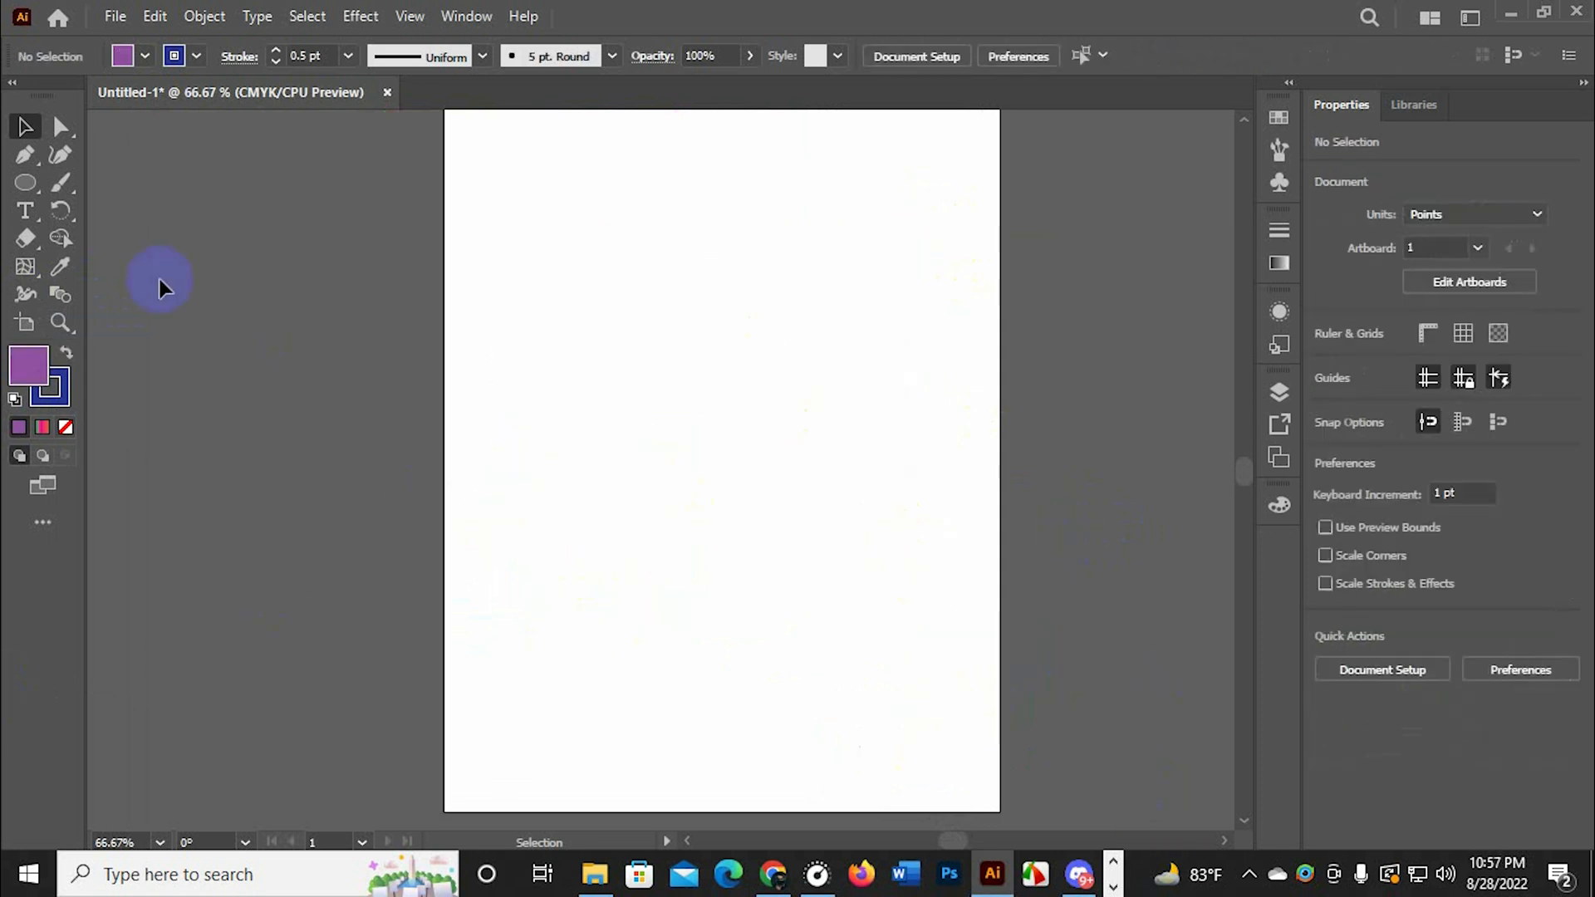
# Draw a straight horizontal line about 352 pt long with the Pen tool, from about X 138 to X 490 pt at Y 318 pt
pyautogui.press('p')
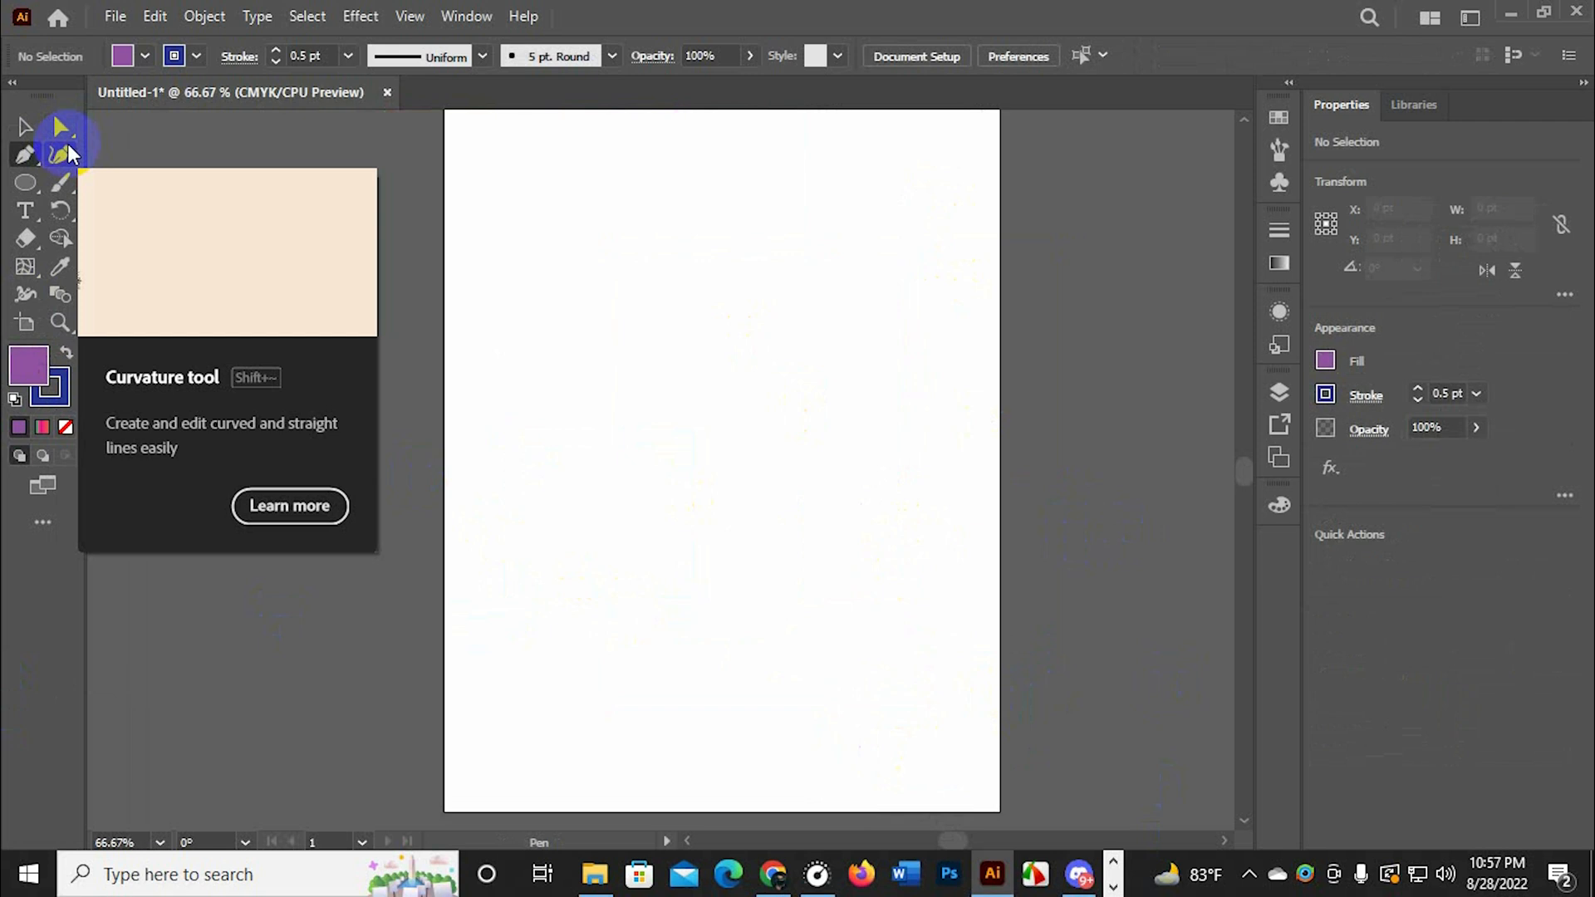
pyautogui.click(568, 380)
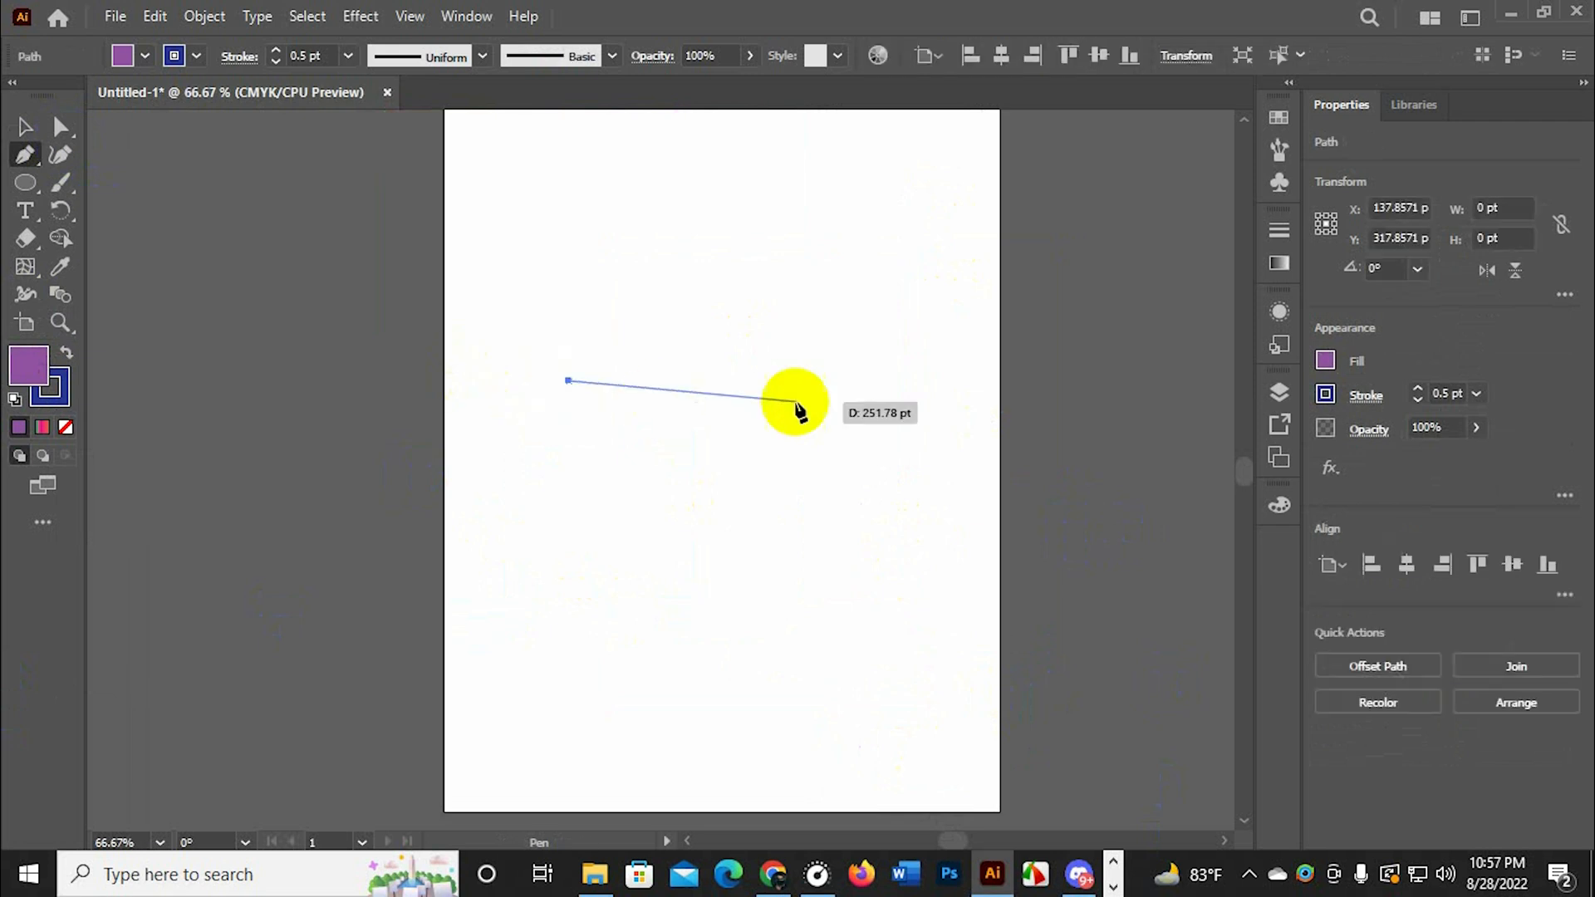
pyautogui.click(888, 381)
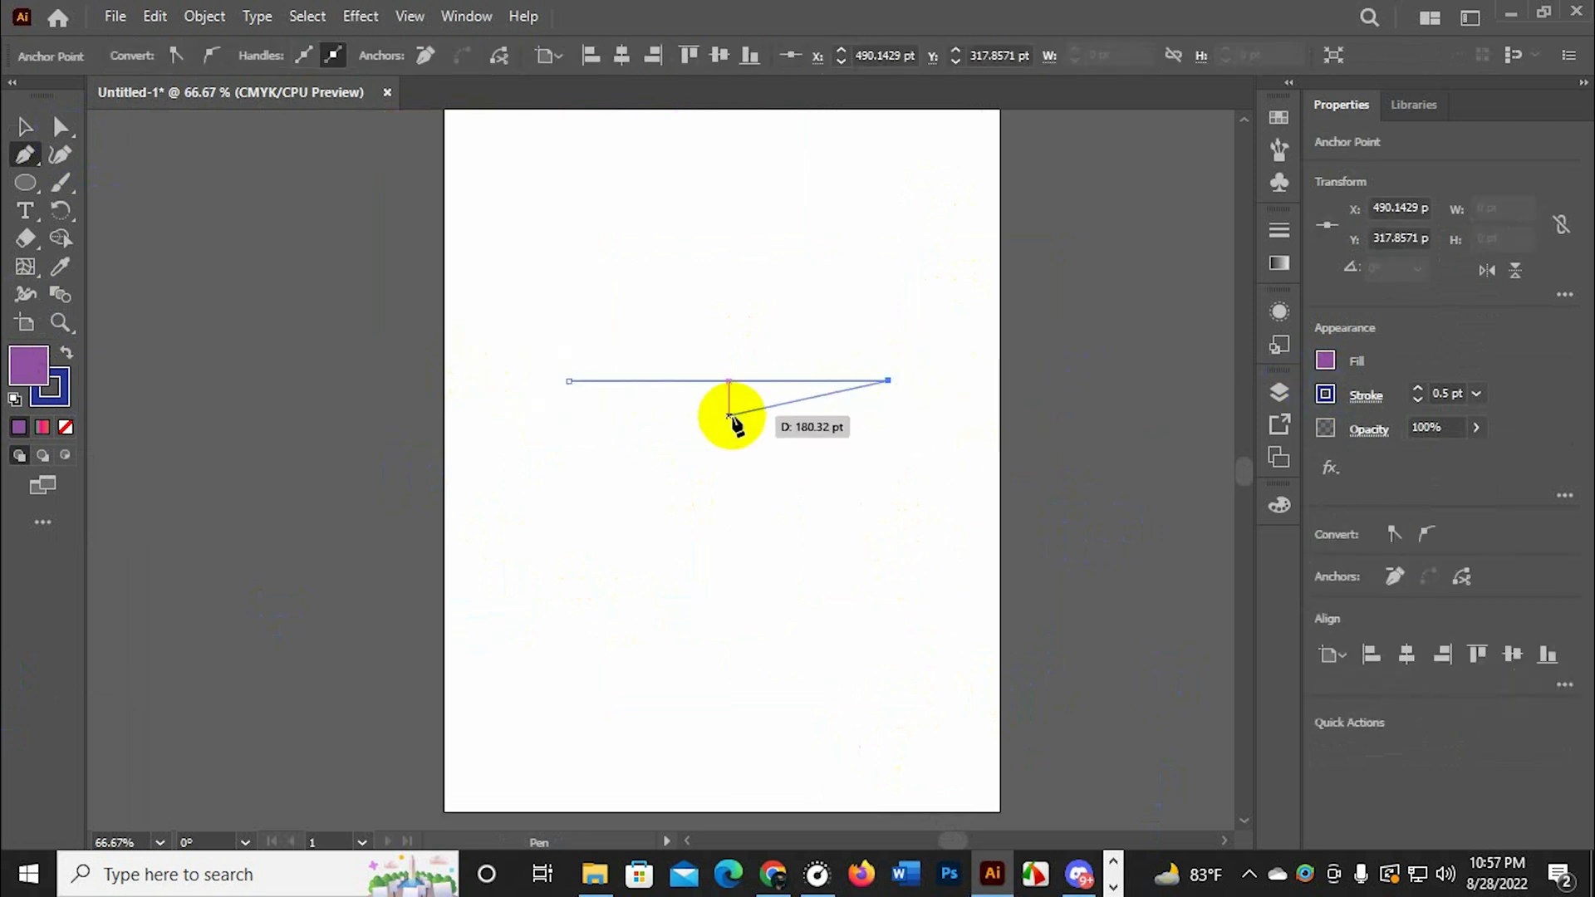
pyautogui.press('Escape')
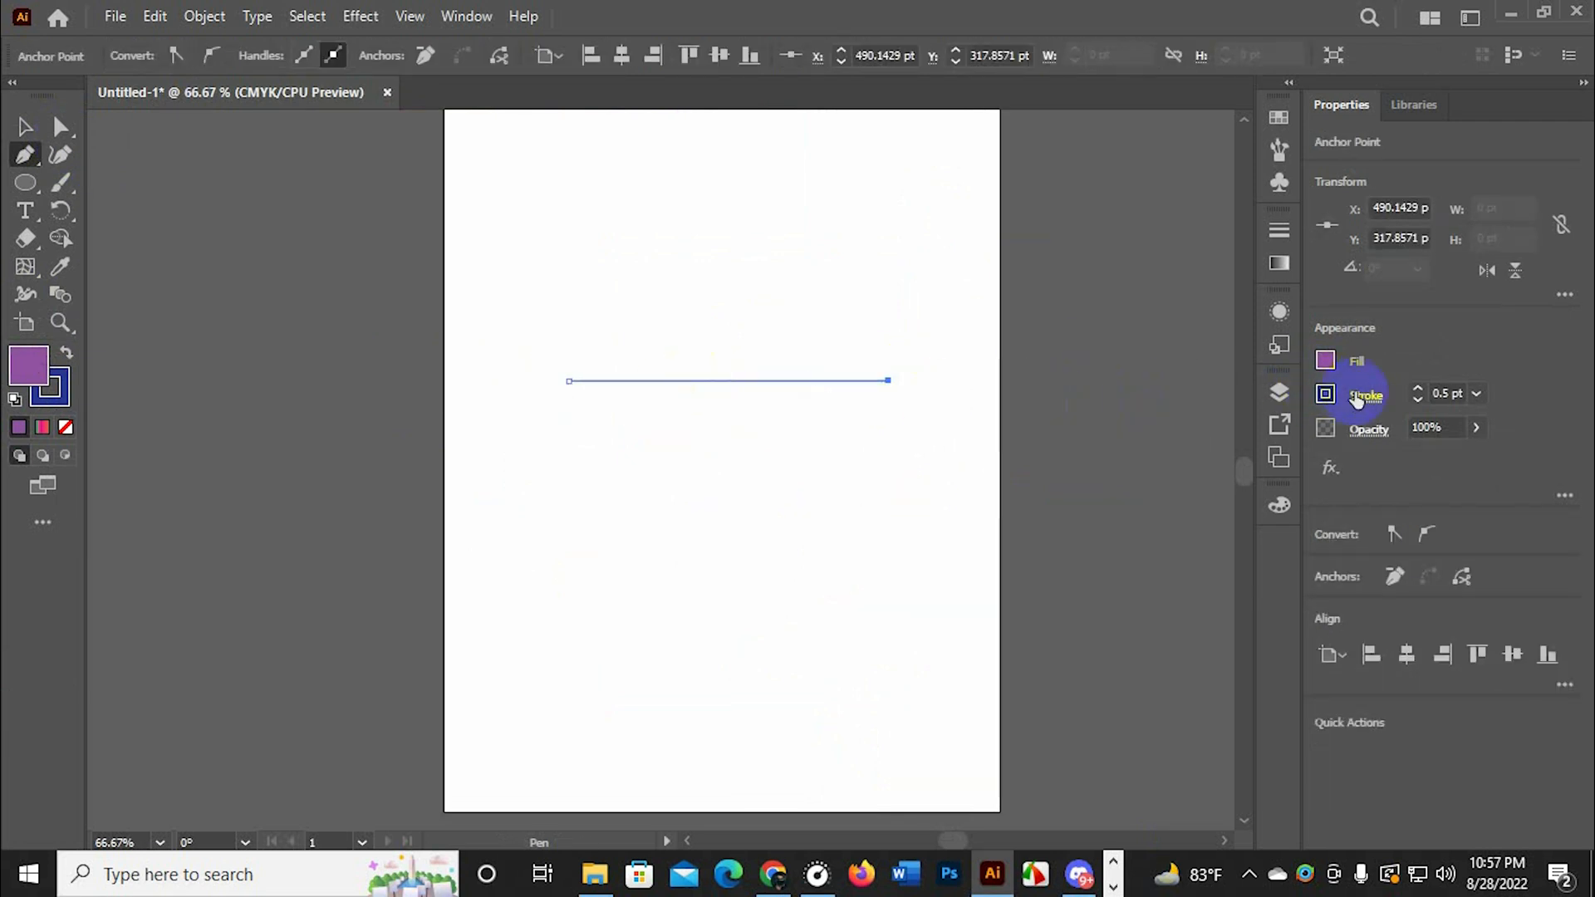
# Give the line a black stroke and no fill
pyautogui.click(1326, 397)
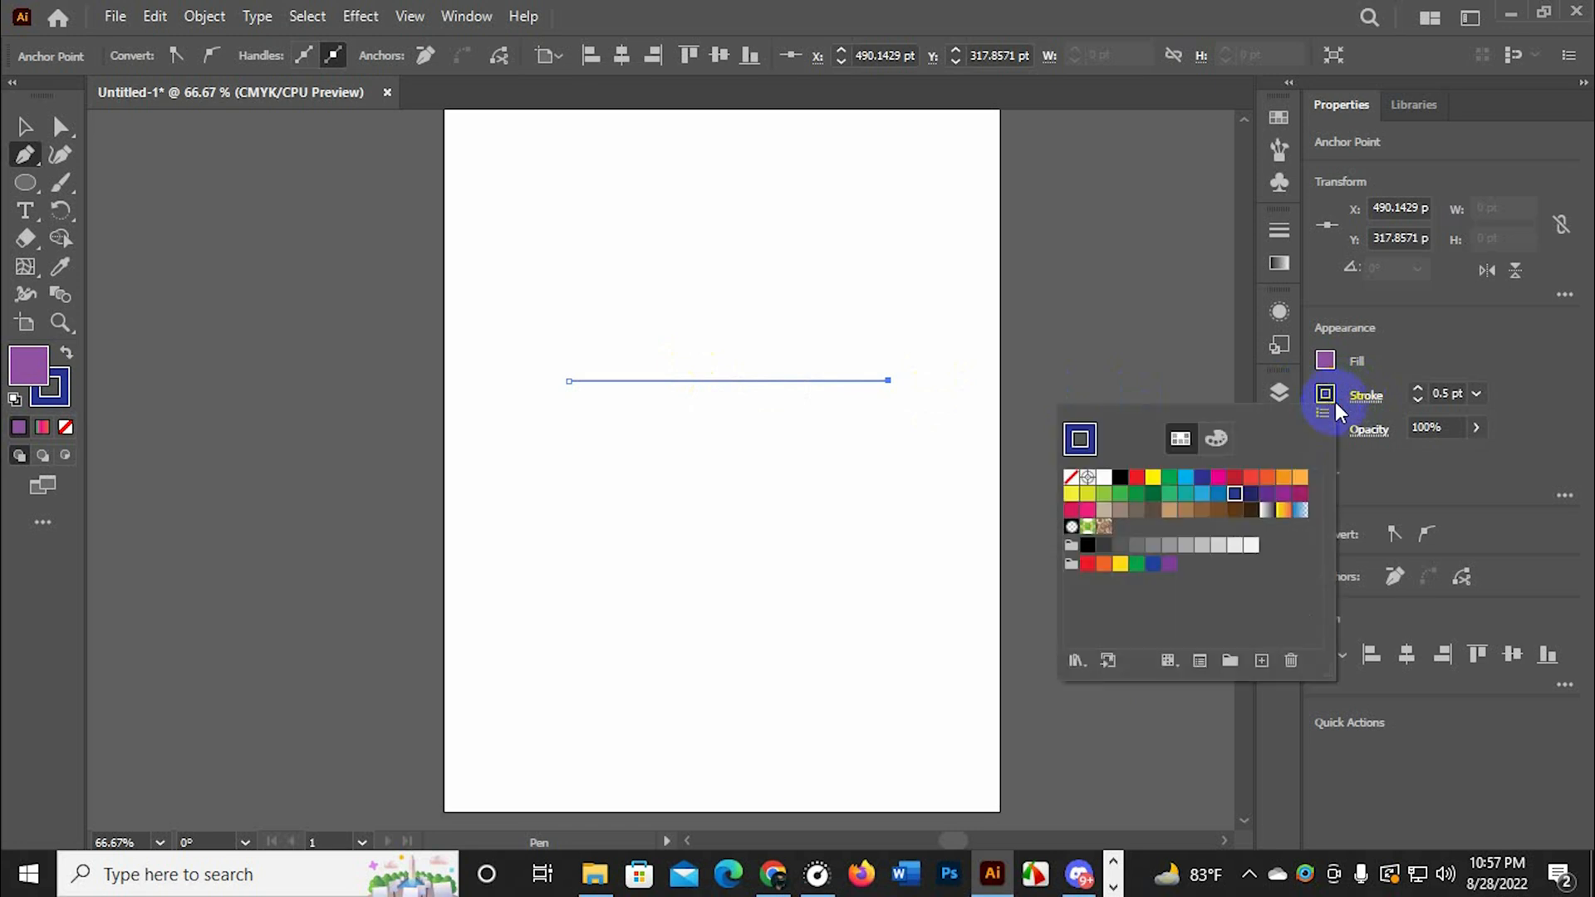
pyautogui.click(1086, 548)
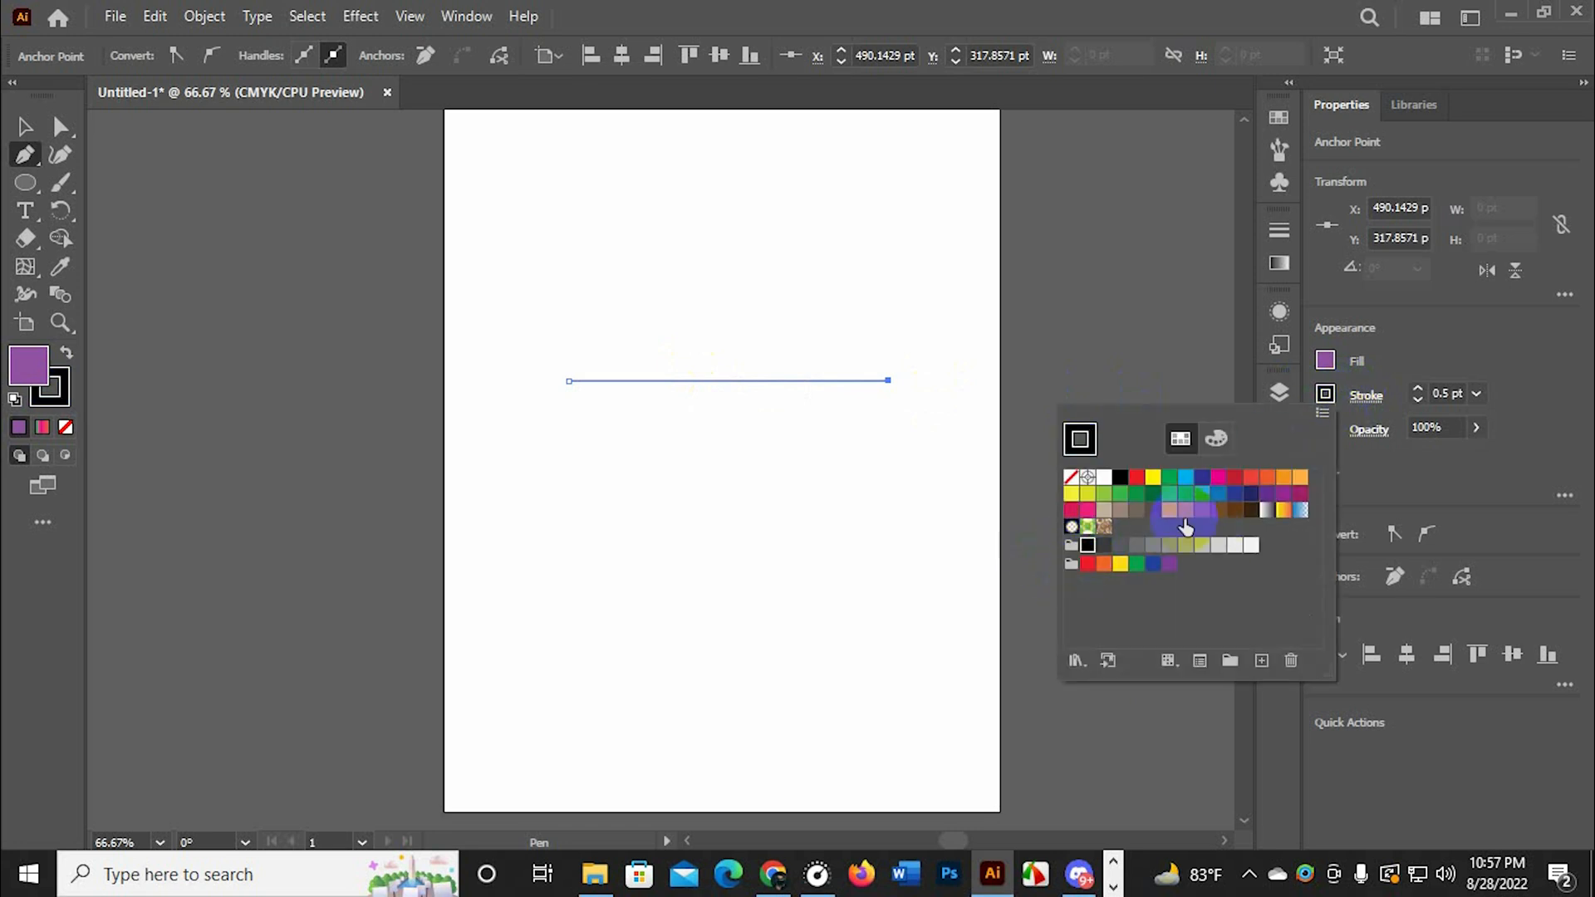
pyautogui.click(1325, 360)
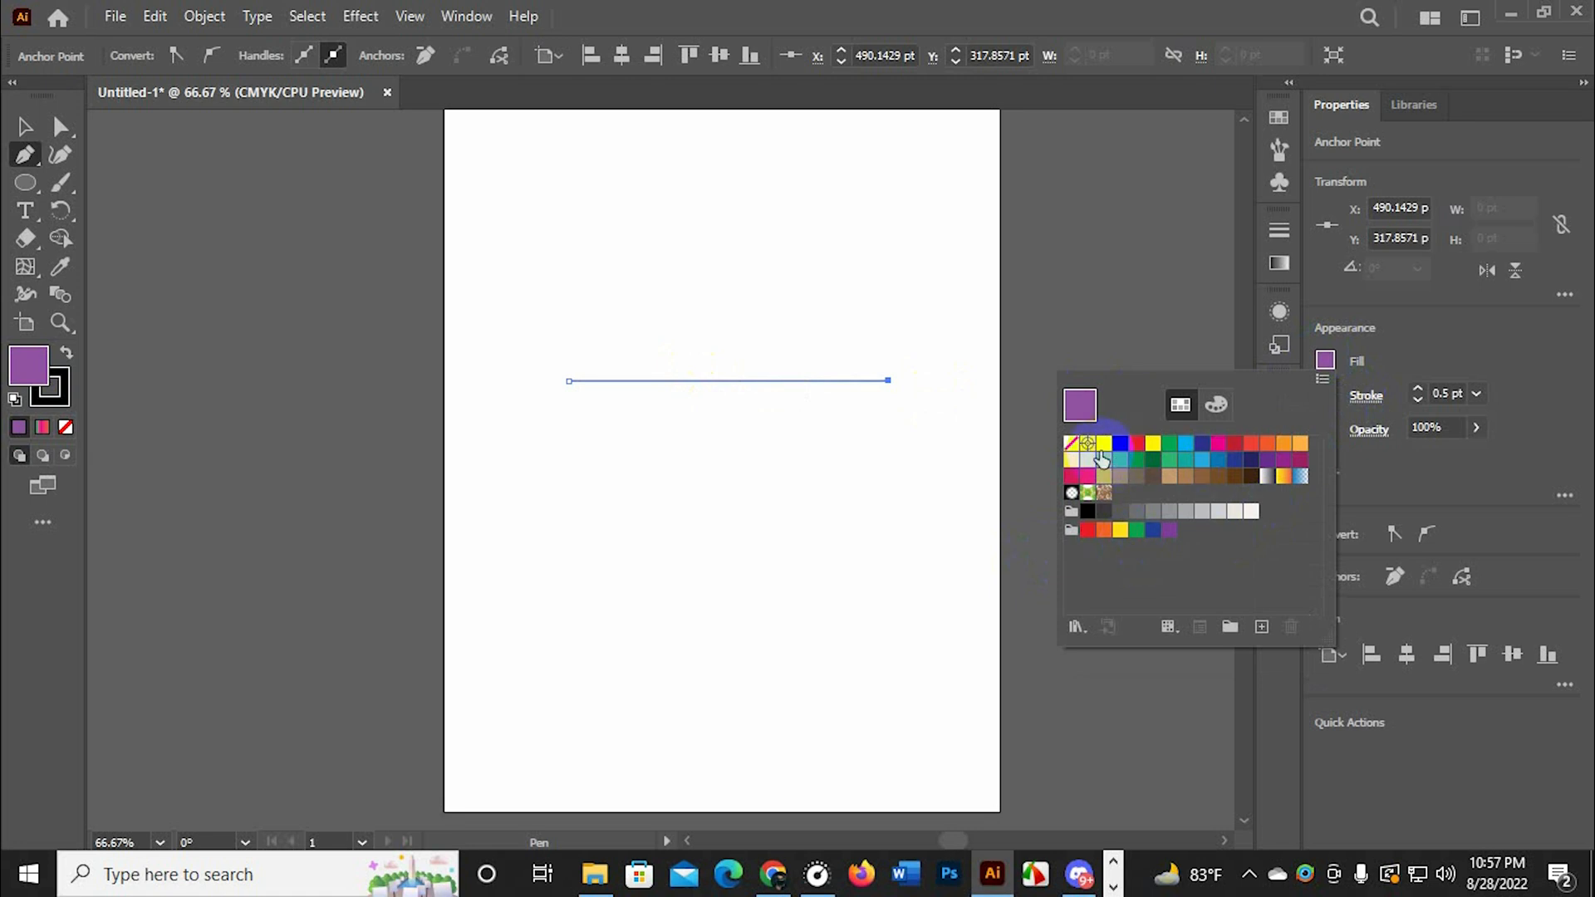
pyautogui.click(1070, 444)
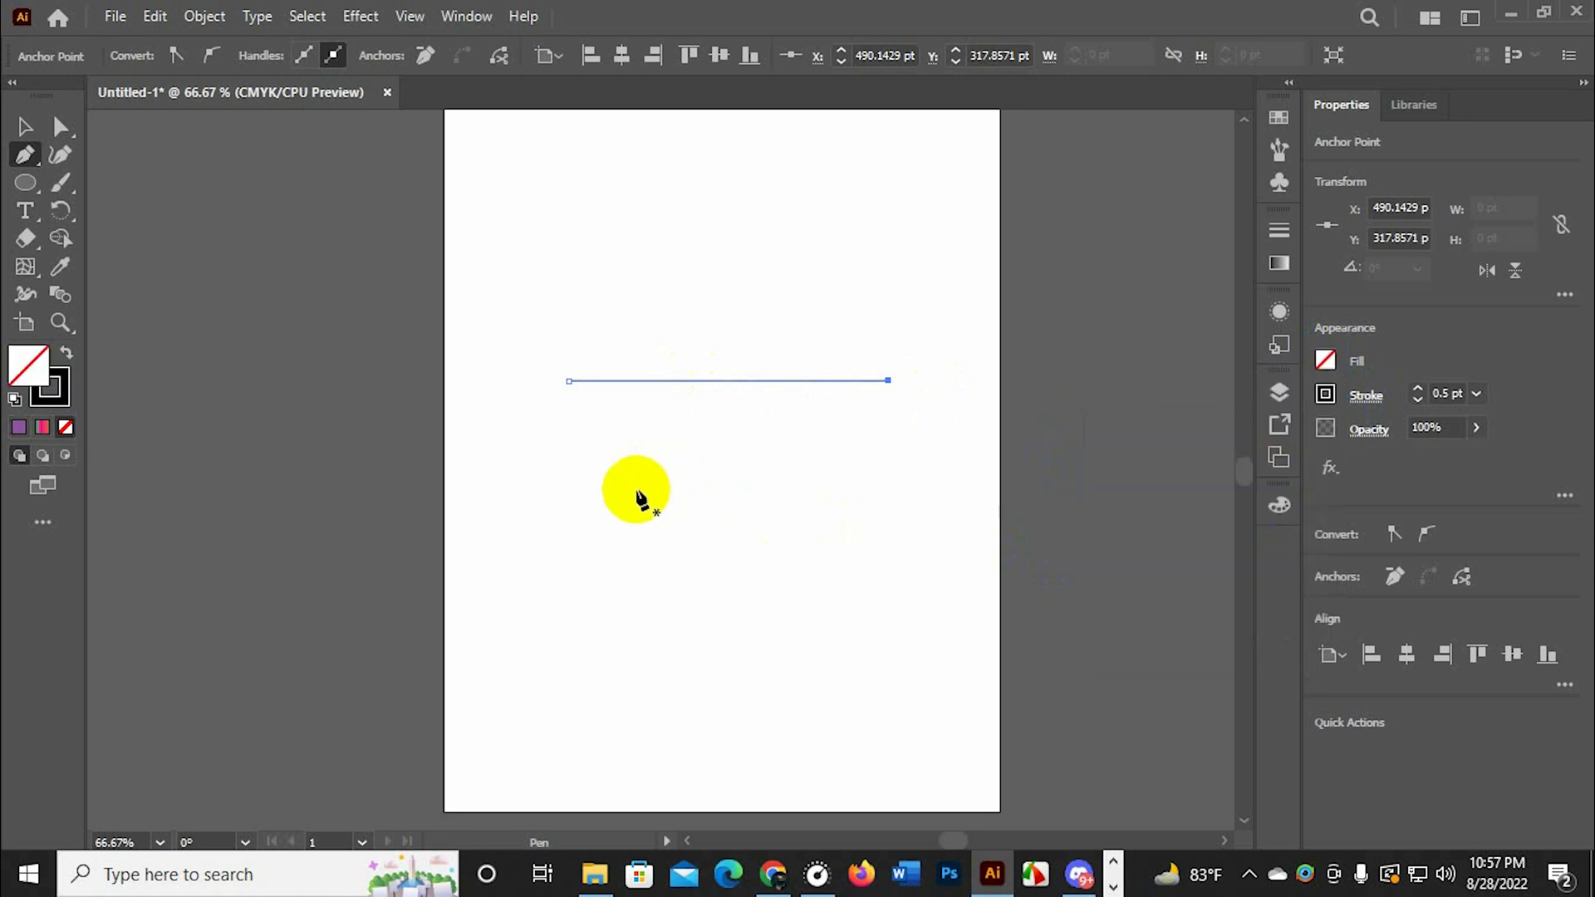
# Widen the line's left end to about 285 pt with the Width tool, tapering it to a point at the other end
pyautogui.click(25, 297)
pyautogui.scroll(1, 753, 472)
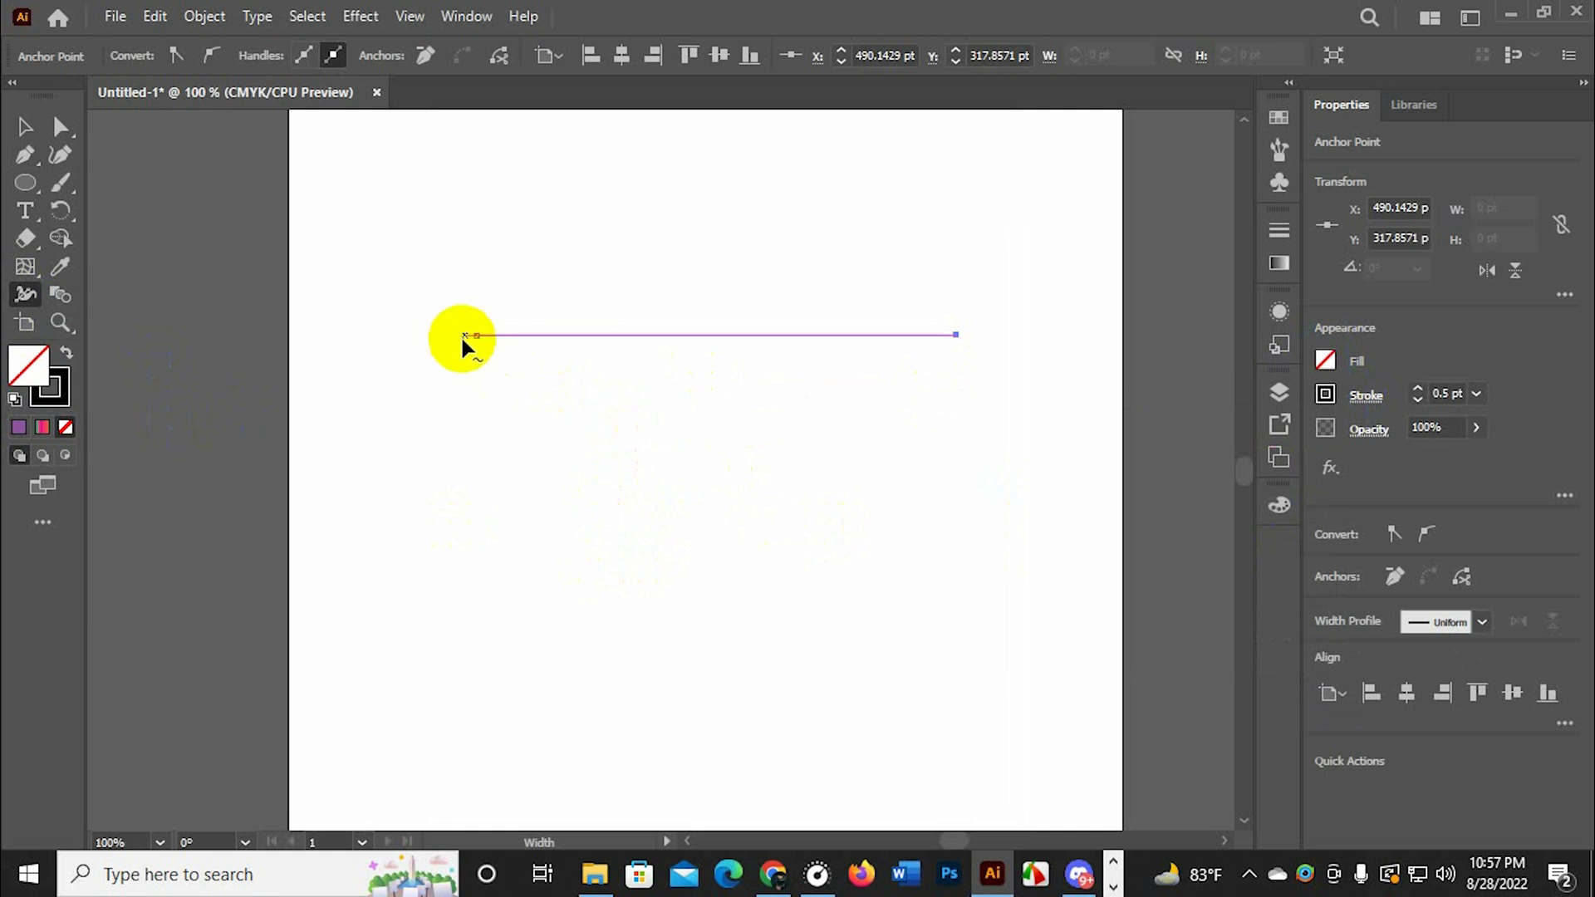
pyautogui.moveTo(476, 335); pyautogui.dragTo(478, 529)
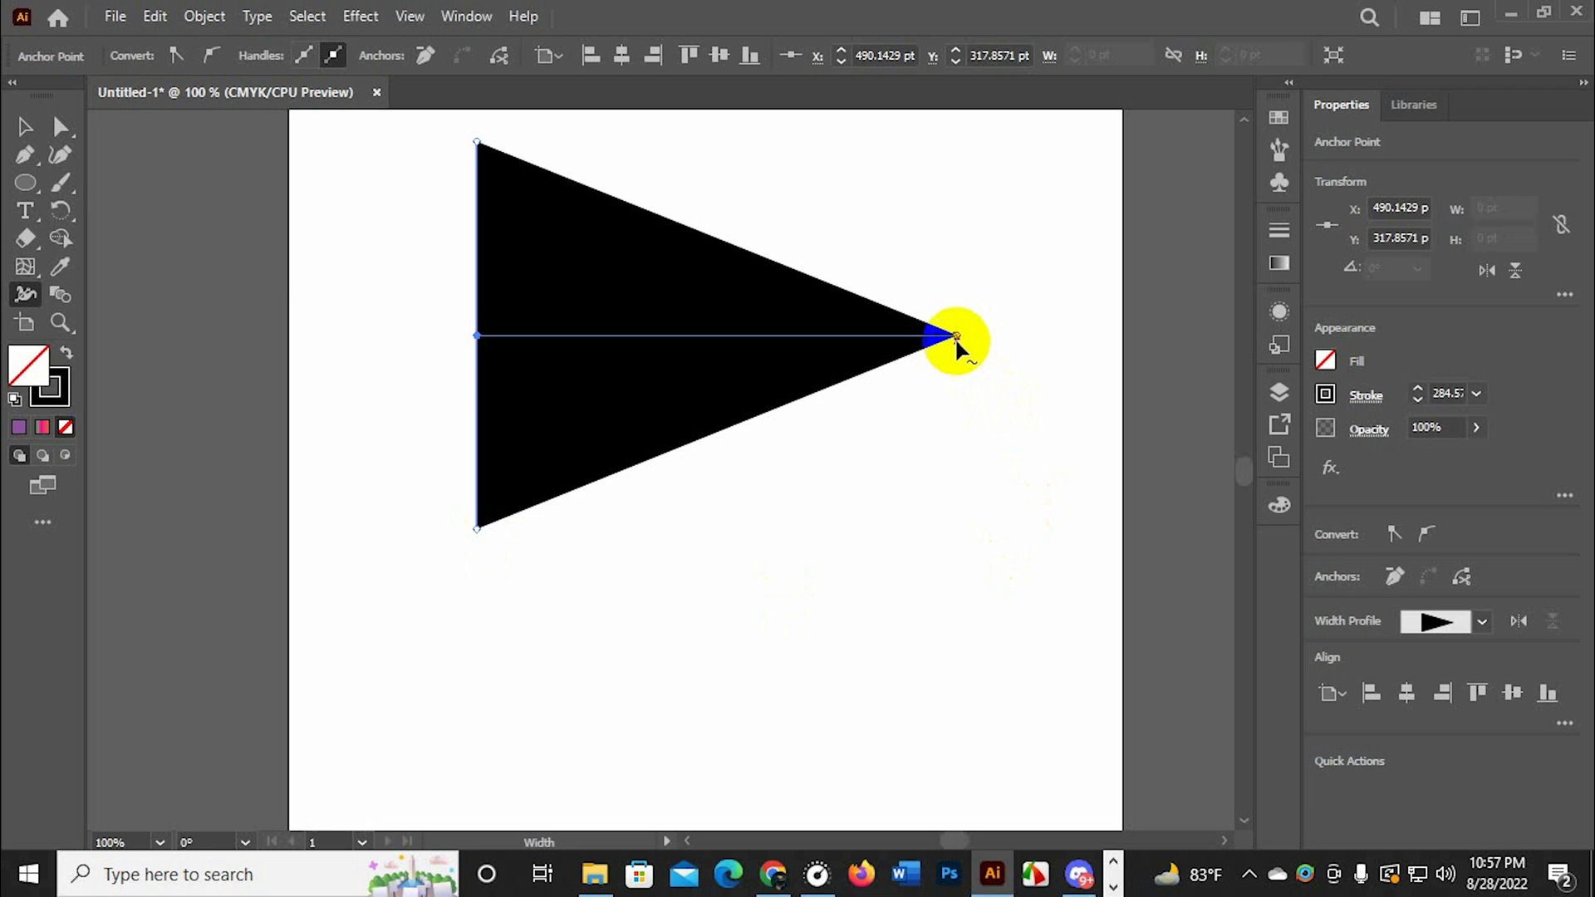
pyautogui.moveTo(955, 336)
pyautogui.mouseDown()
pyautogui.moveTo(983, 601)
pyautogui.moveTo(948, 335)
pyautogui.mouseUp()
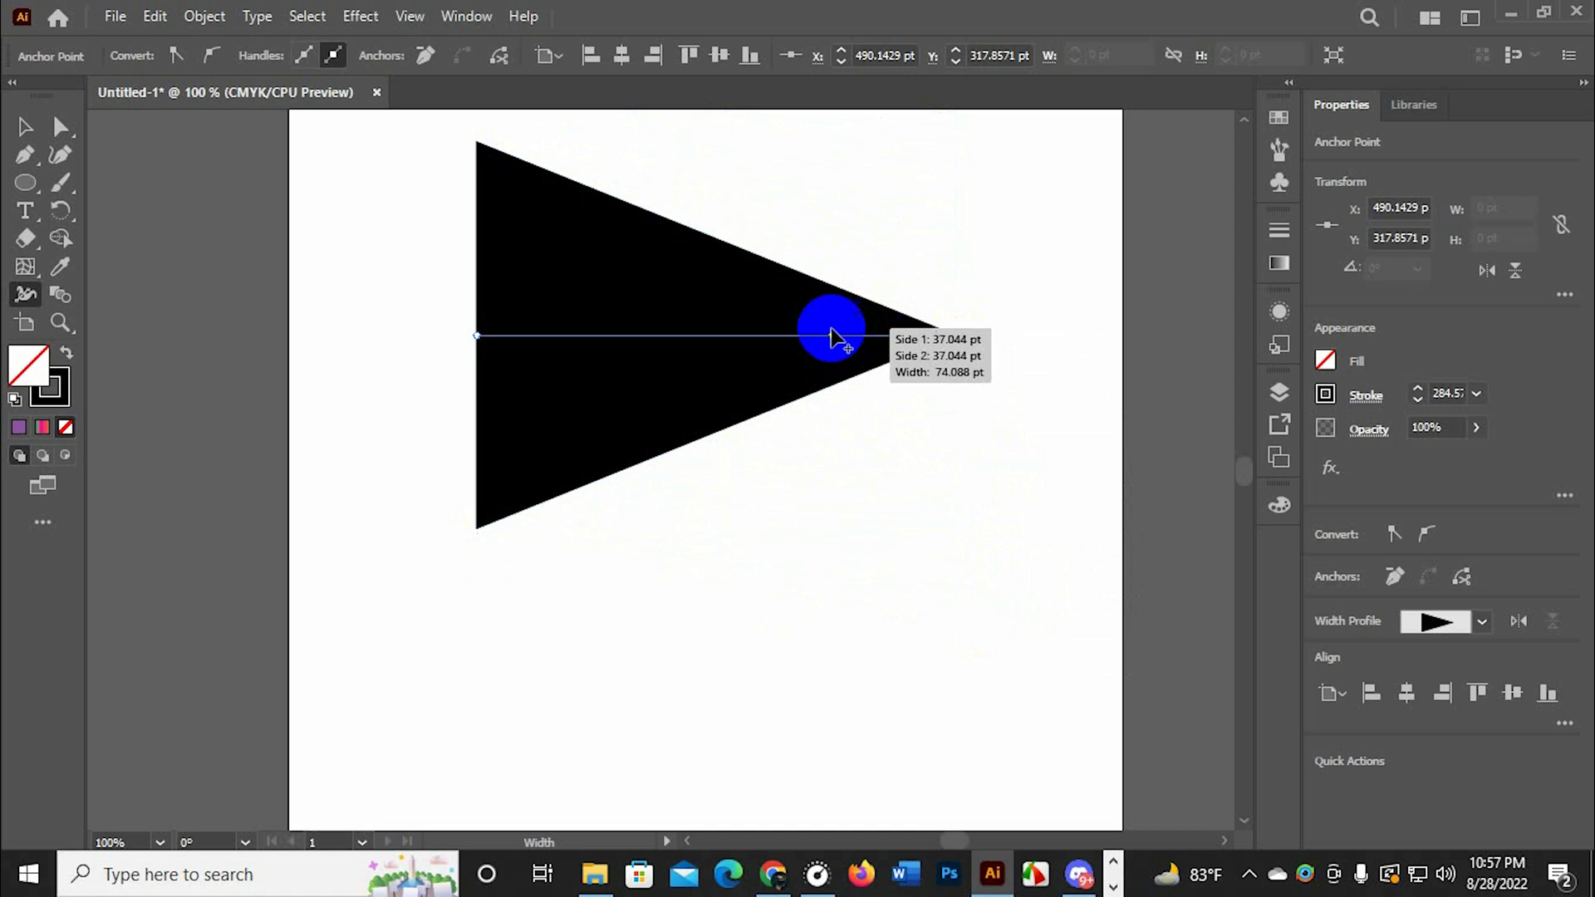
# Add width points along the tapered stroke, narrowing it near the tip and the wide end and bulging its middle
pyautogui.moveTo(823, 337)
pyautogui.mouseDown()
pyautogui.moveTo(819, 366)
pyautogui.moveTo(817, 353)
pyautogui.mouseUp()
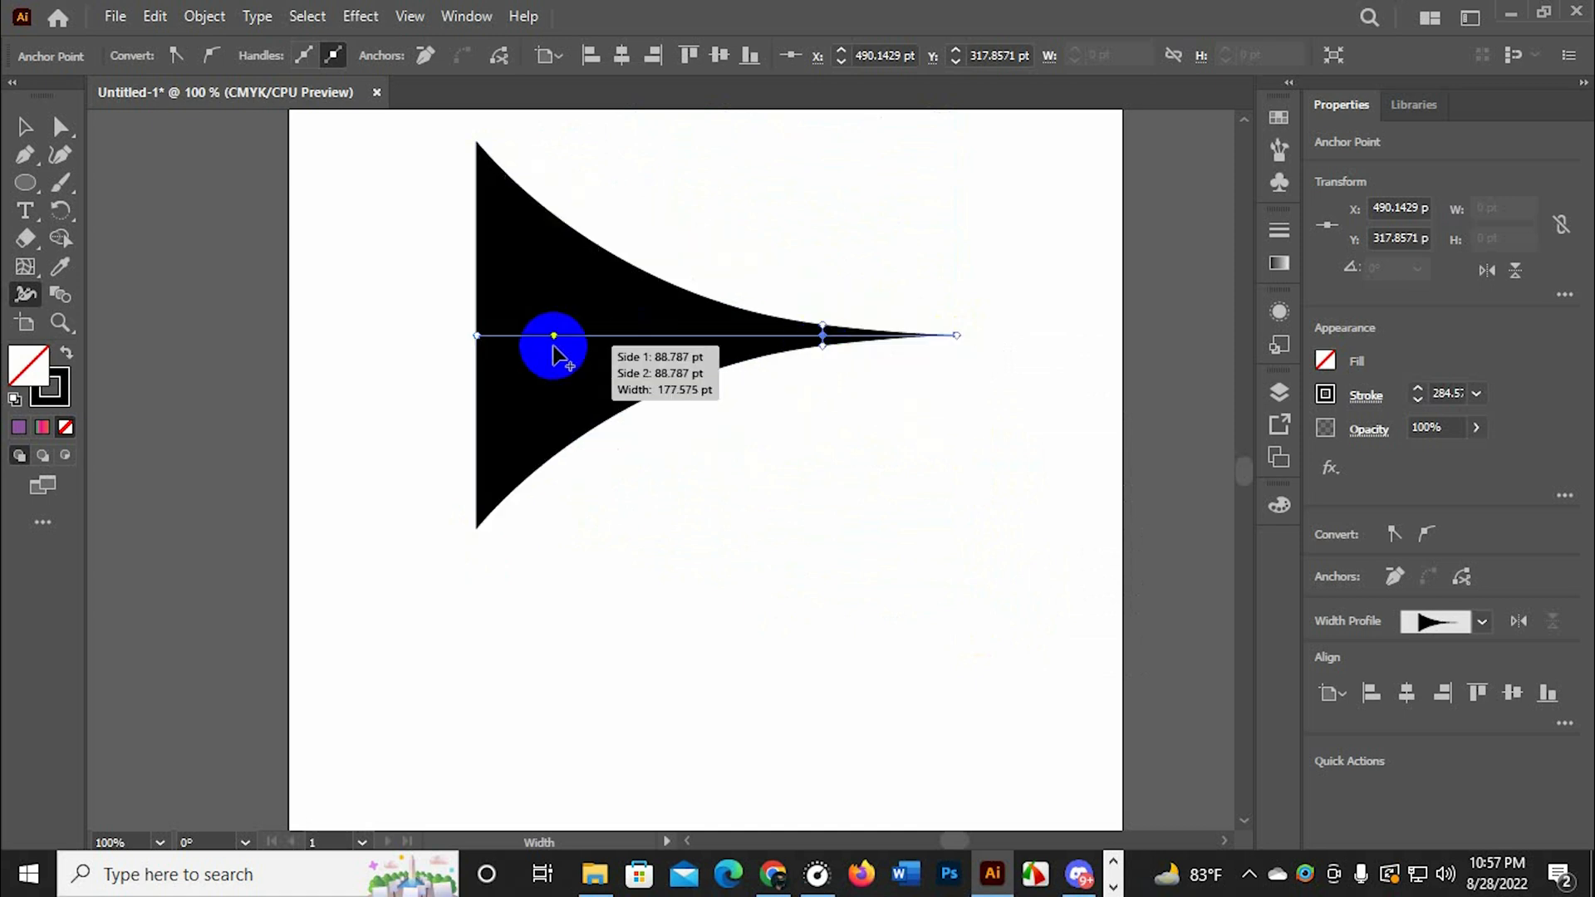
pyautogui.moveTo(552, 342)
pyautogui.mouseDown()
pyautogui.moveTo(554, 363)
pyautogui.moveTo(536, 268)
pyautogui.mouseUp()
pyautogui.moveTo(751, 341); pyautogui.dragTo(750, 379)
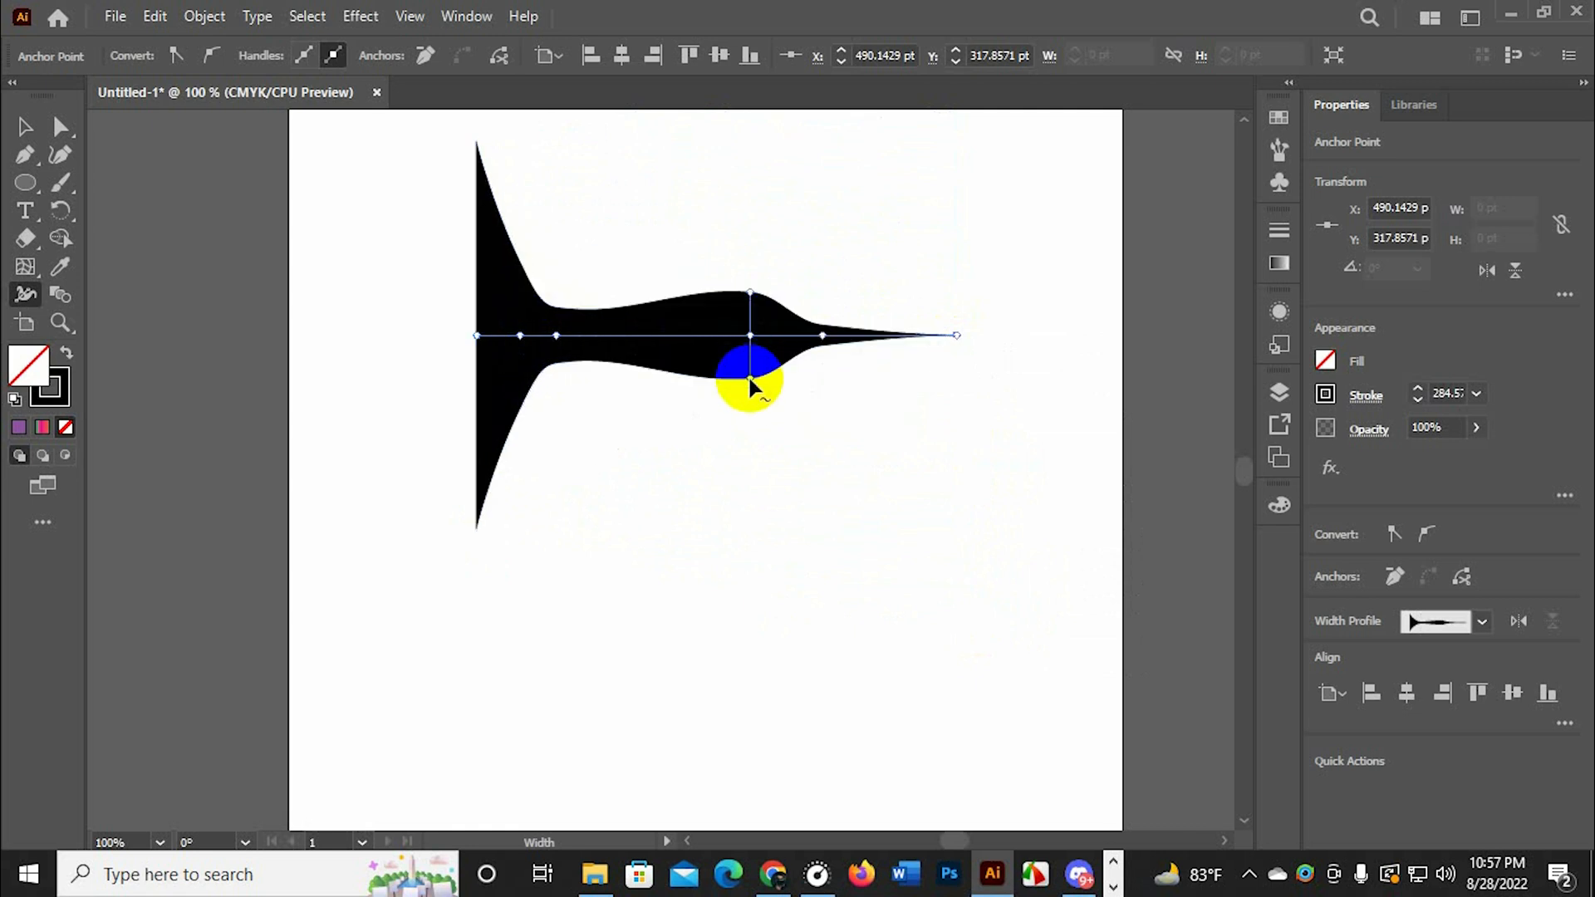
pyautogui.moveTo(474, 338)
pyautogui.mouseDown()
pyautogui.moveTo(487, 357)
pyautogui.moveTo(592, 369)
pyautogui.moveTo(626, 345)
pyautogui.mouseUp()
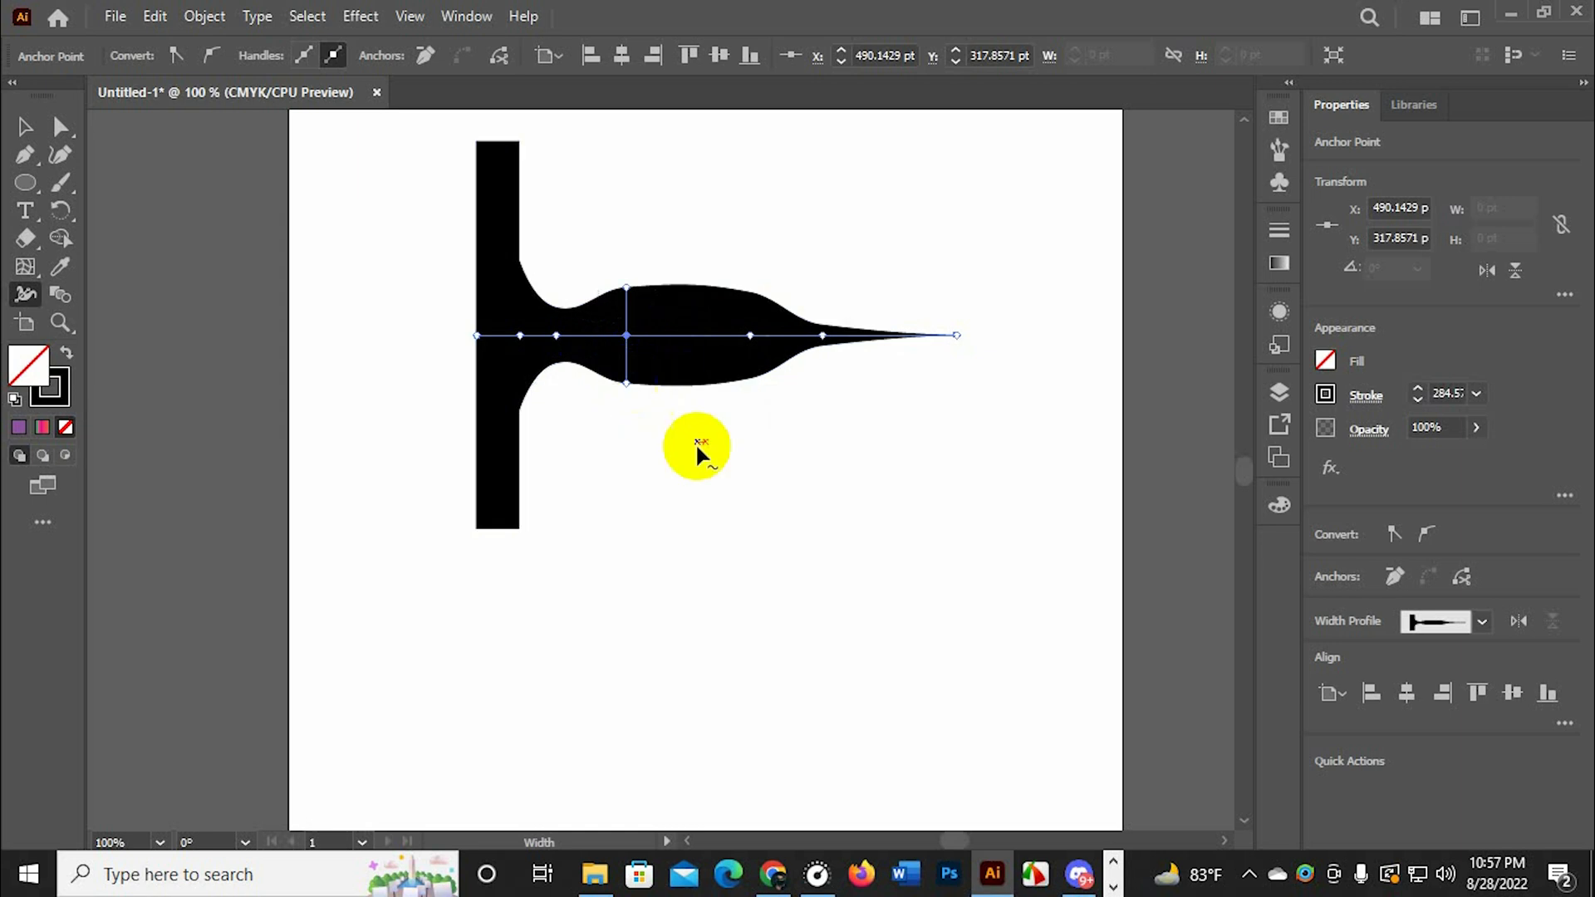
# Draw an unfilled ellipse about 184 × 224 pt below the line's pointed end
pyautogui.click(12, 192)
pyautogui.moveTo(739, 442); pyautogui.dragTo(991, 747)
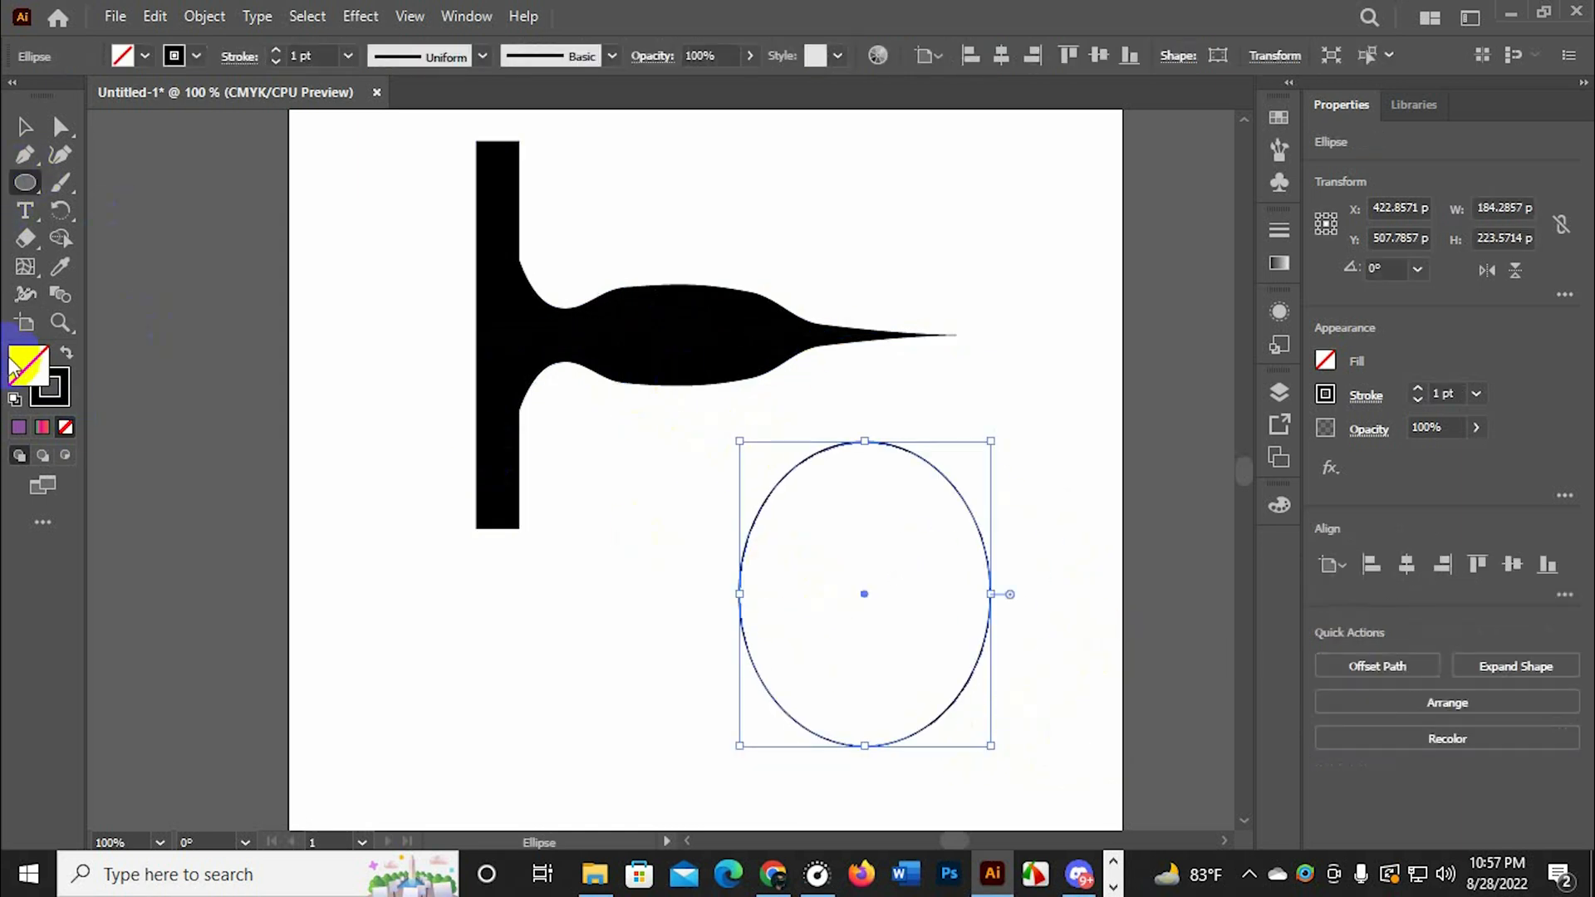
pyautogui.click(37, 401)
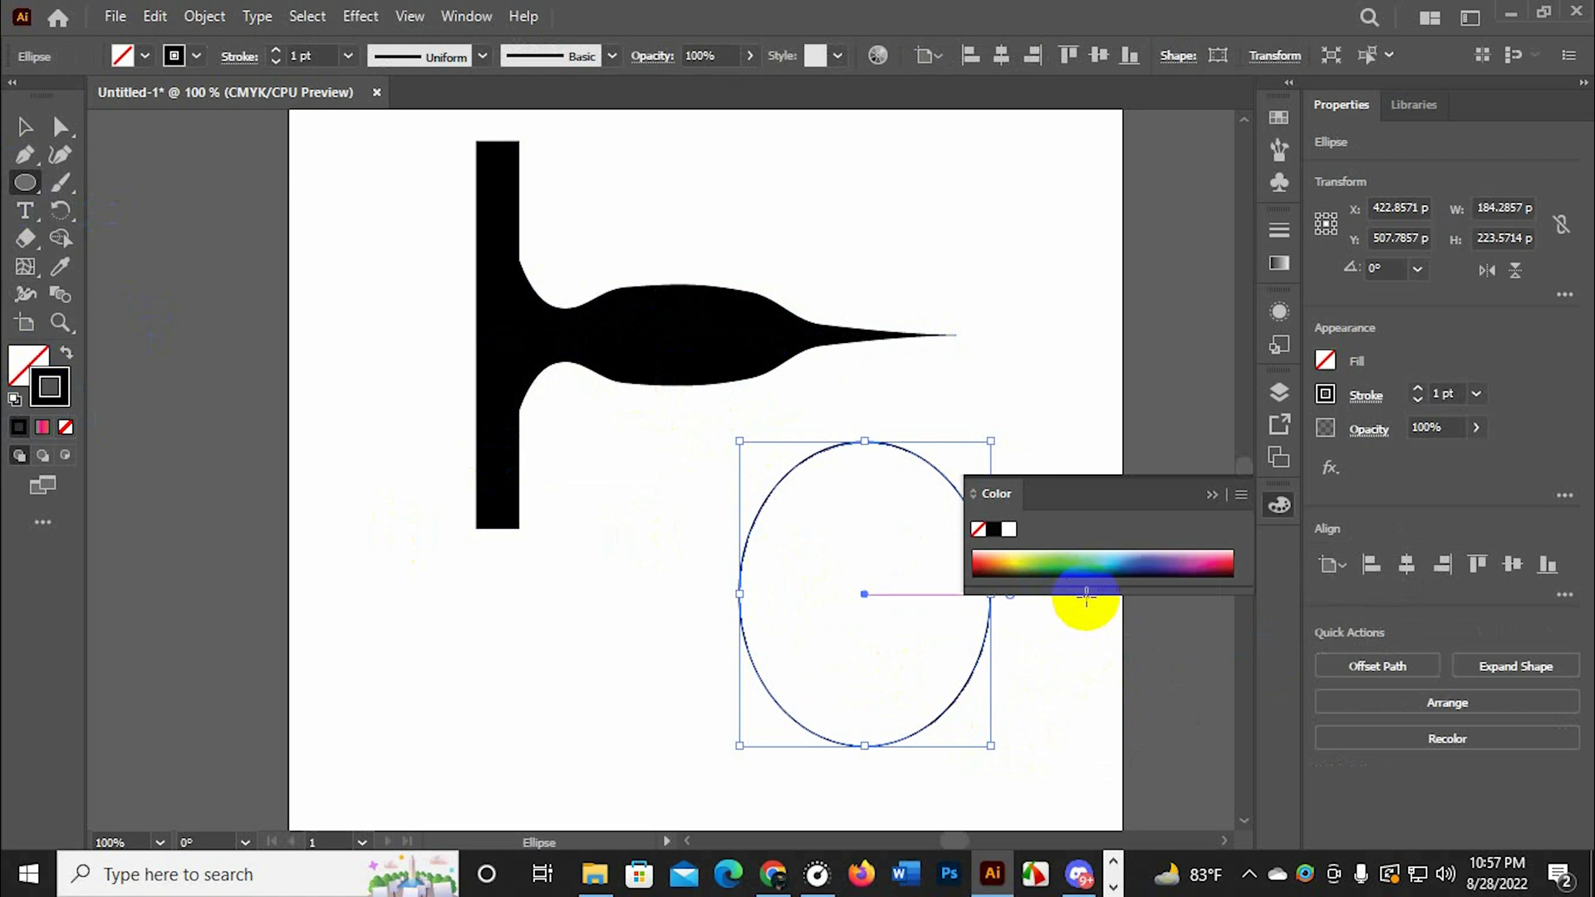
pyautogui.click(1214, 495)
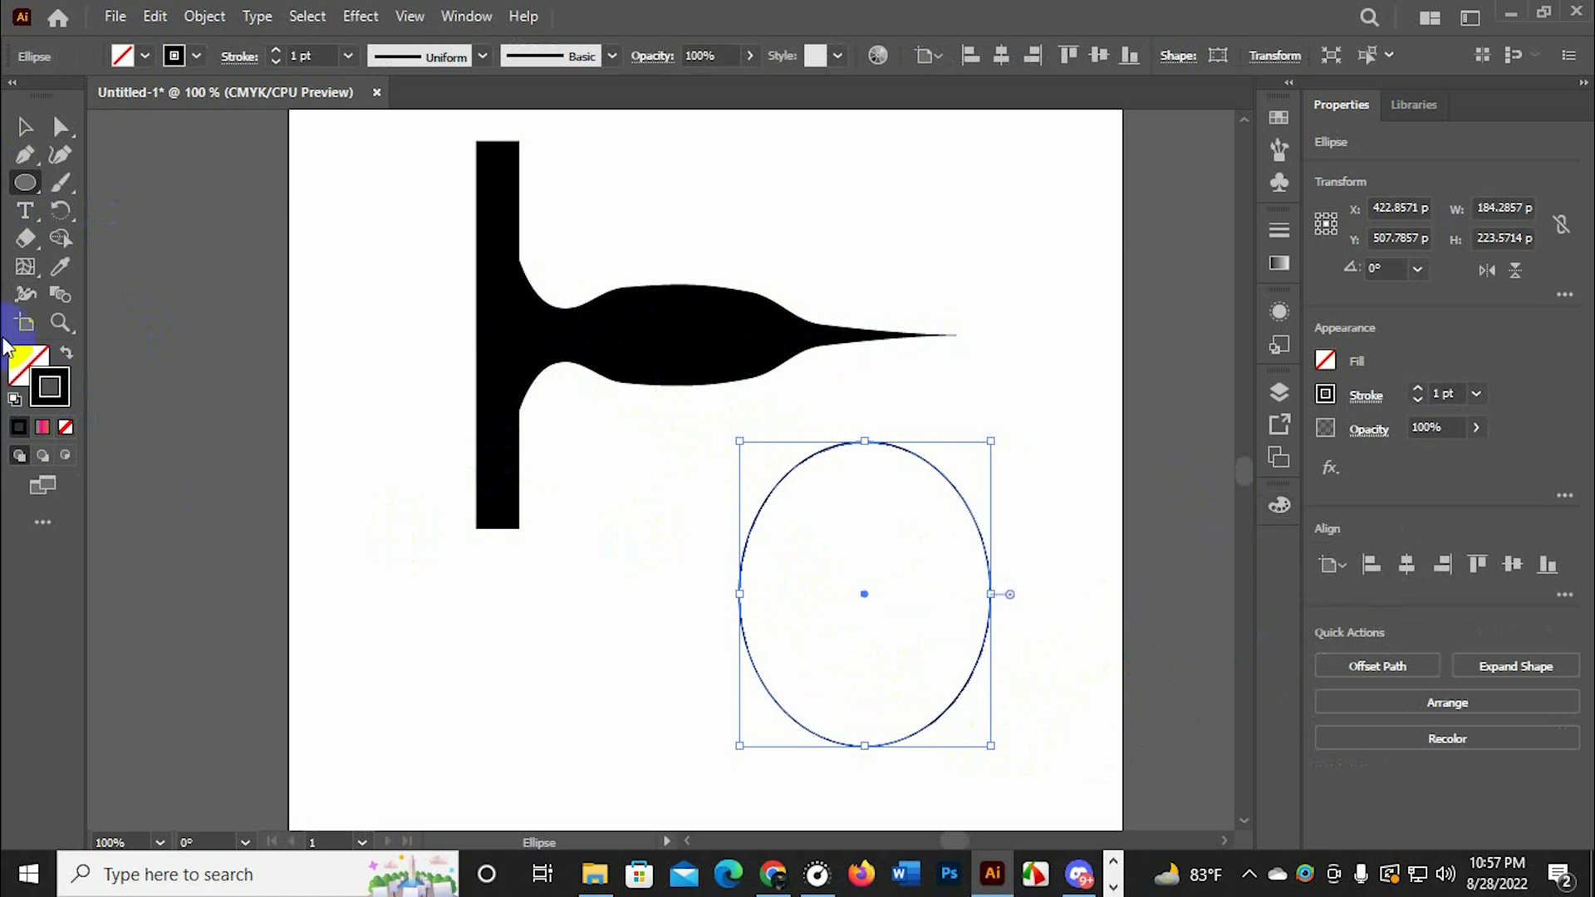
# Widen the ellipse's stroke with the Width tool, to about 188 pt at its top point and less at its left point
pyautogui.click(20, 298)
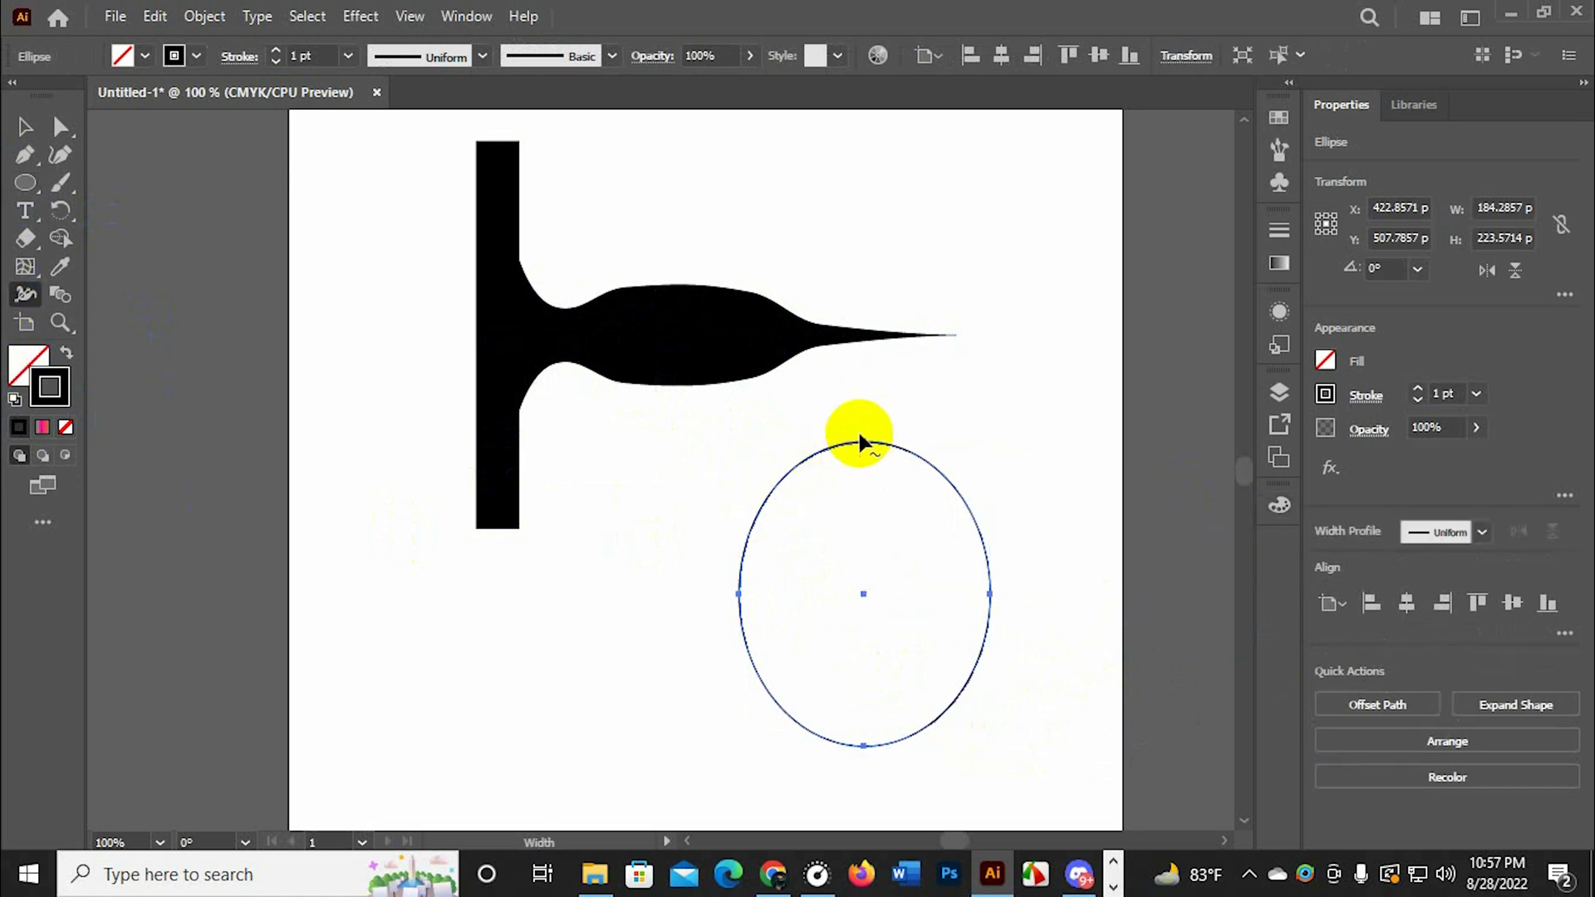
pyautogui.moveTo(862, 438)
pyautogui.mouseDown()
pyautogui.moveTo(861, 562)
pyautogui.moveTo(942, 584)
pyautogui.mouseUp()
pyautogui.moveTo(740, 594); pyautogui.dragTo(665, 589)
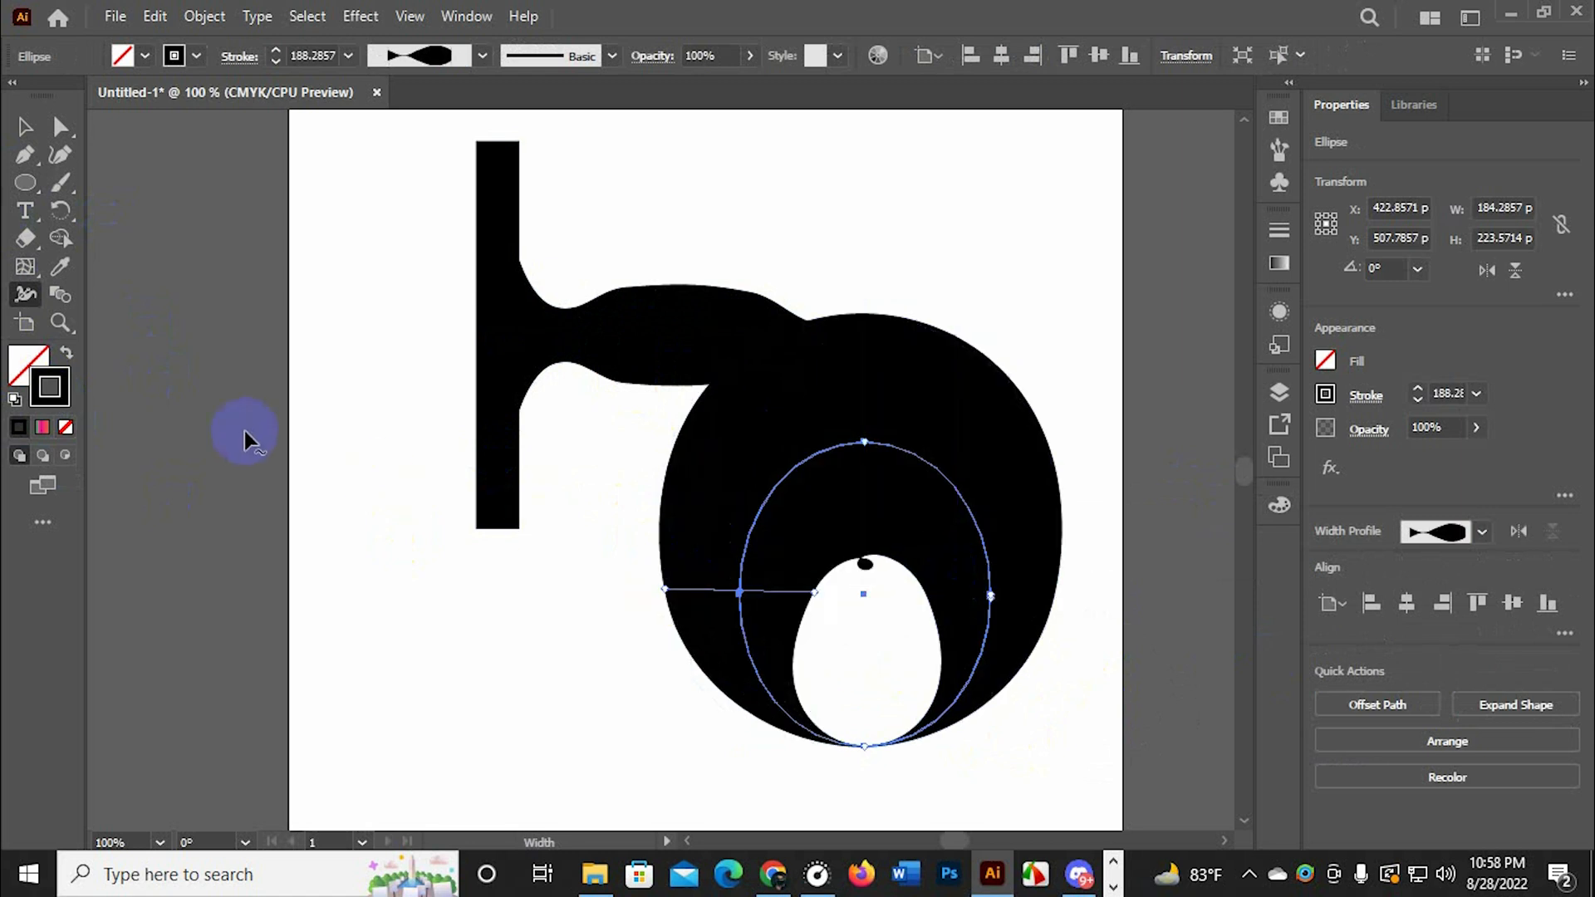
# Select the reshaped line and the ellipse together and delete both
pyautogui.click(25, 126)
pyautogui.moveTo(324, 278); pyautogui.dragTo(1135, 591)
pyautogui.press('Delete')
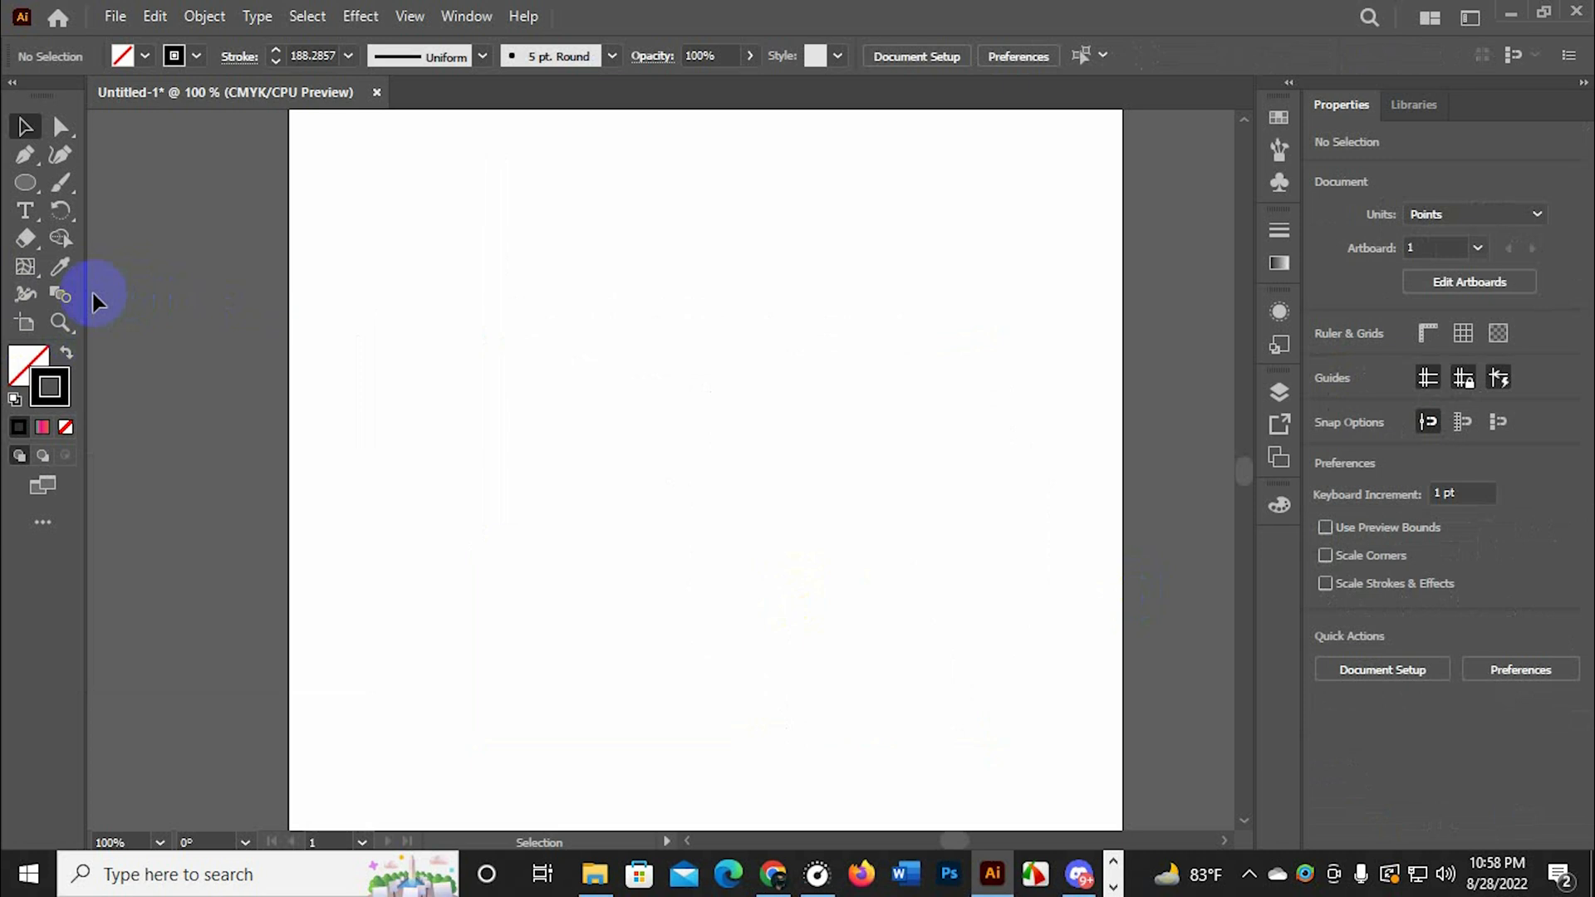
# Draw a rectangle about 176 × 184 pt in the upper part of the artboard
pyautogui.click(25, 182)
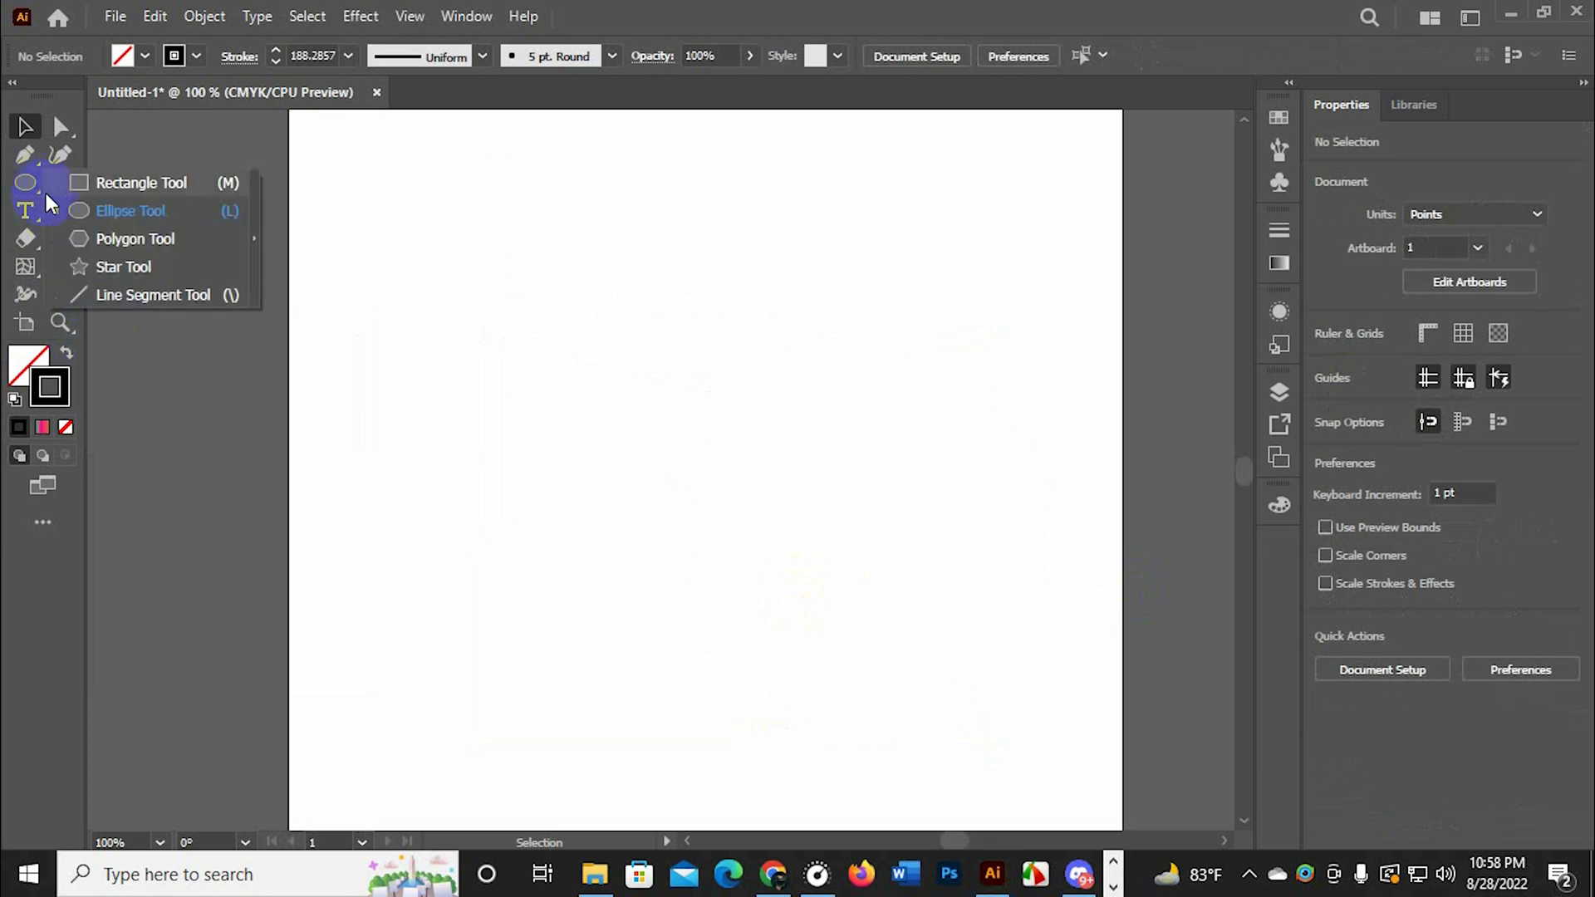
pyautogui.click(114, 182)
pyautogui.moveTo(446, 240)
pyautogui.mouseDown()
pyautogui.moveTo(581, 488)
pyautogui.moveTo(602, 475)
pyautogui.moveTo(686, 490)
pyautogui.mouseUp()
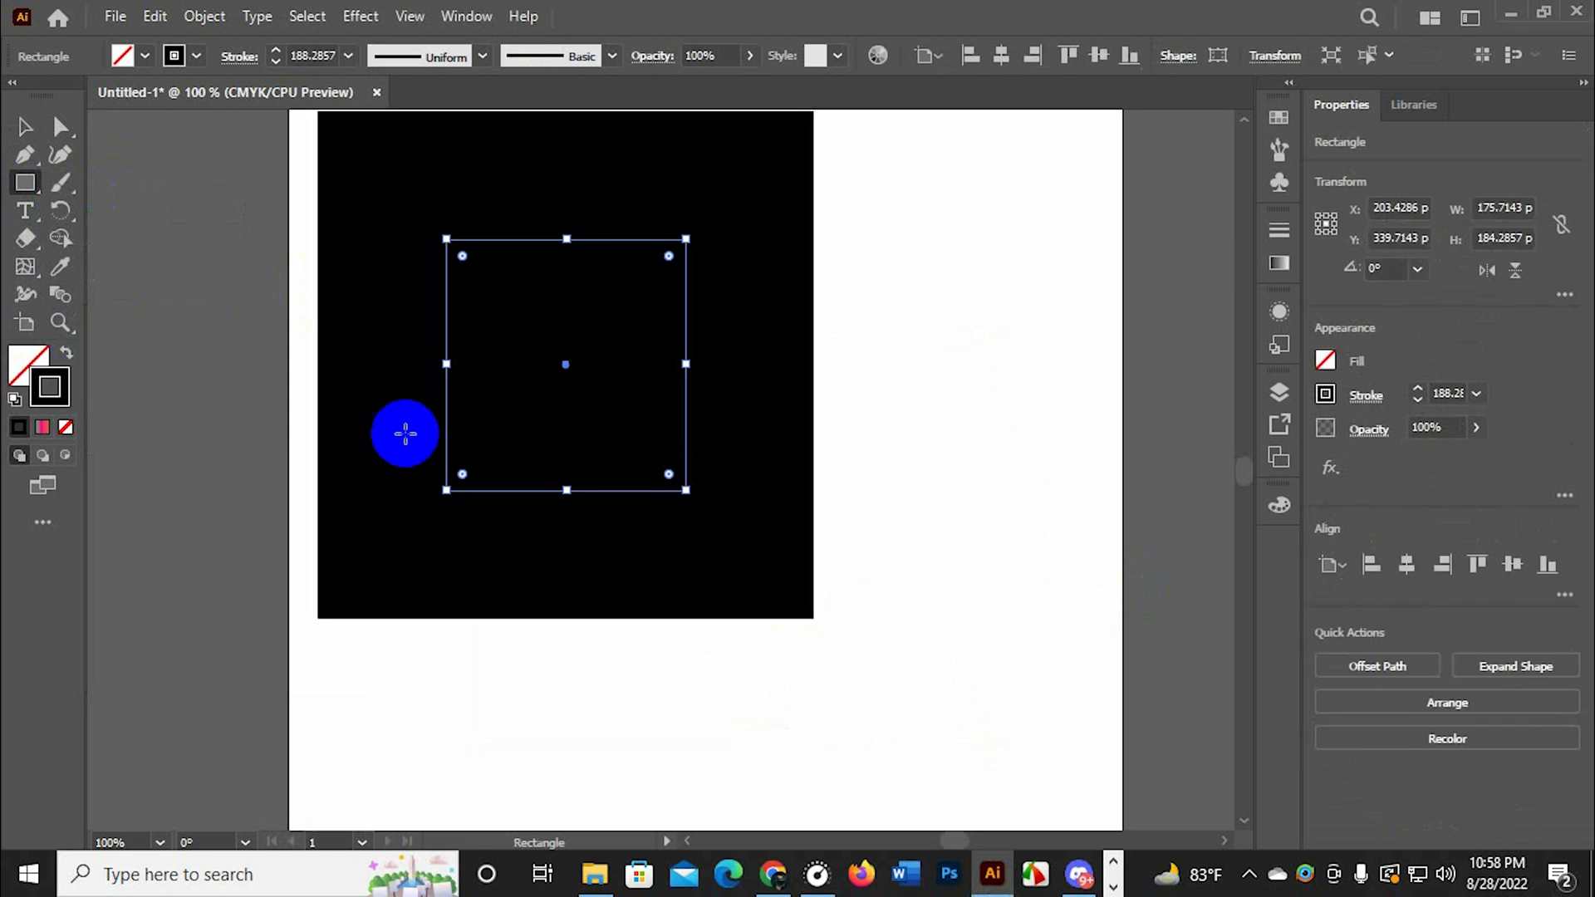
# Set the rectangle's stroke weight to 0.5 pt
pyautogui.doubleClick(29, 366)
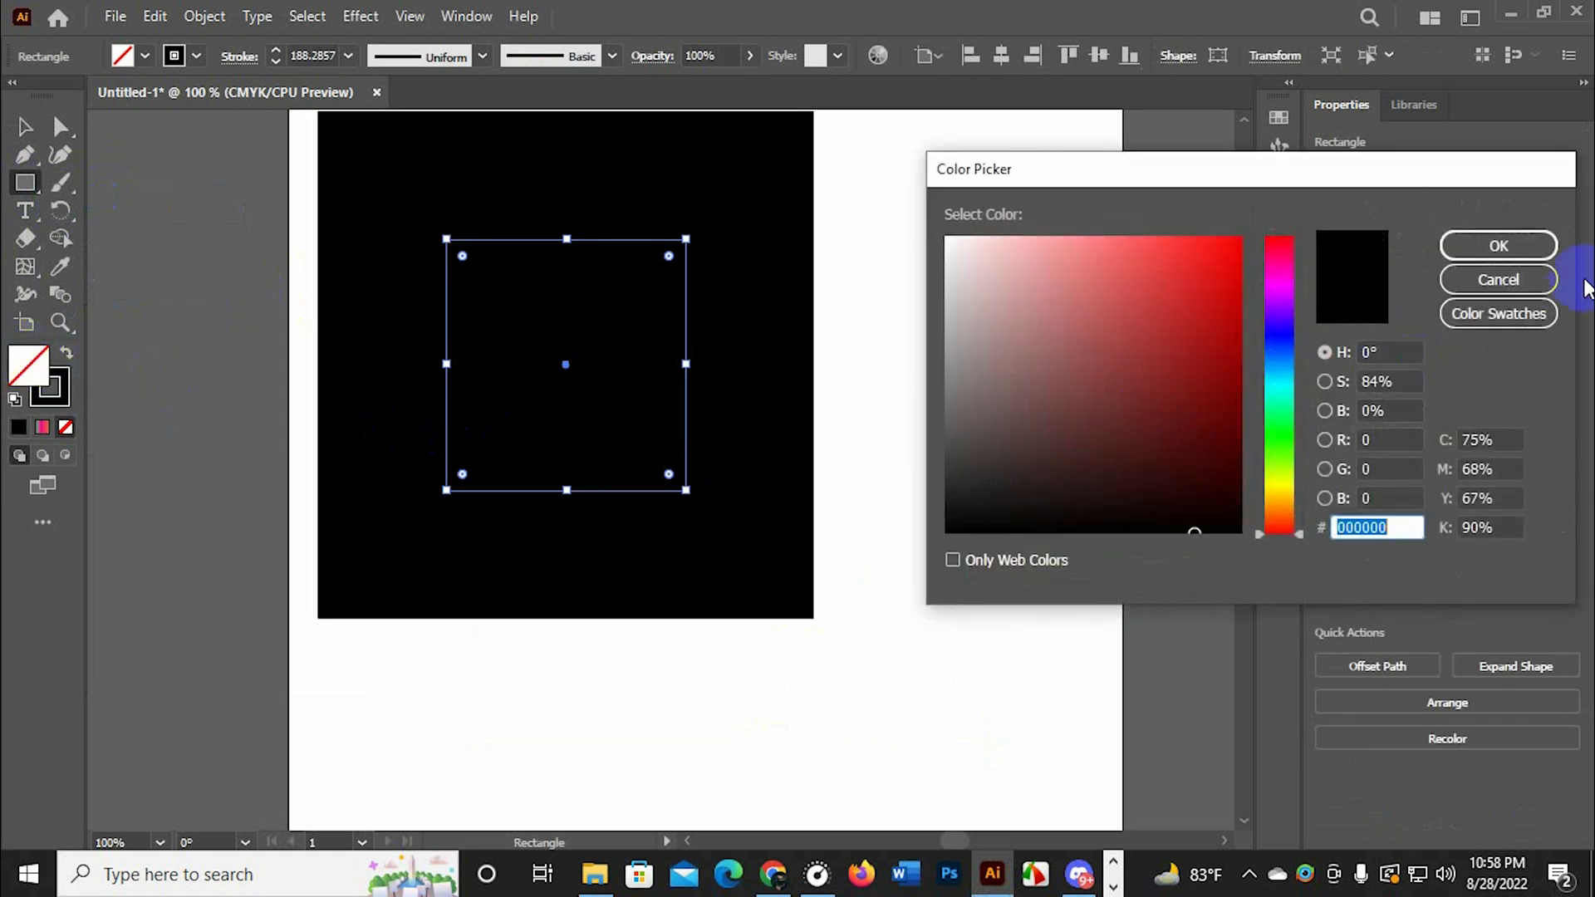
pyautogui.click(1453, 279)
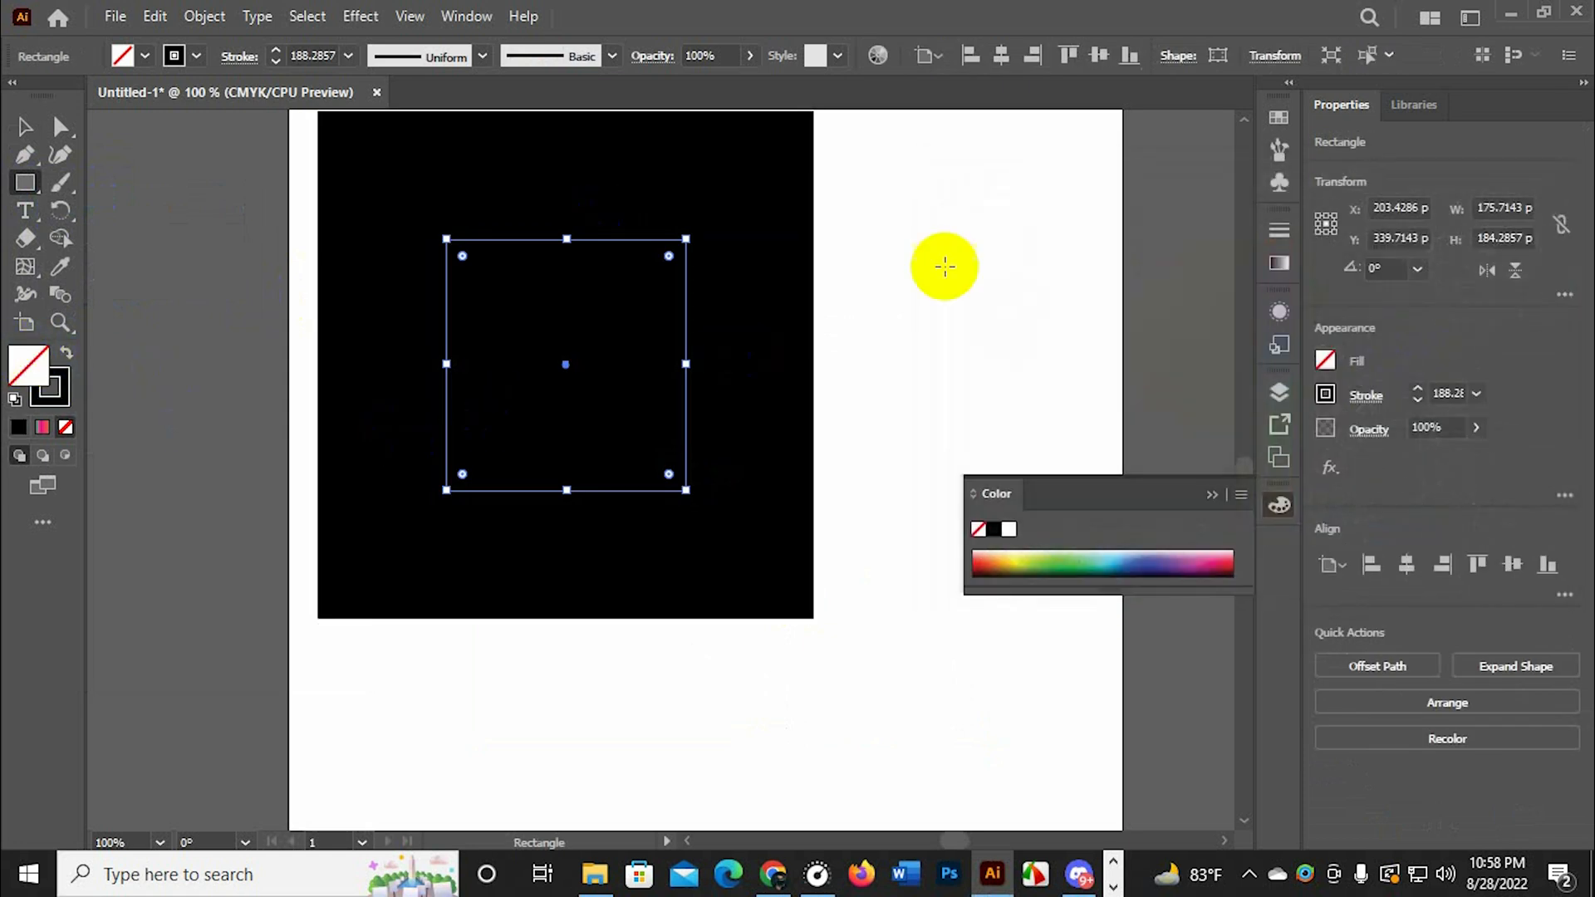
pyautogui.click(1476, 393)
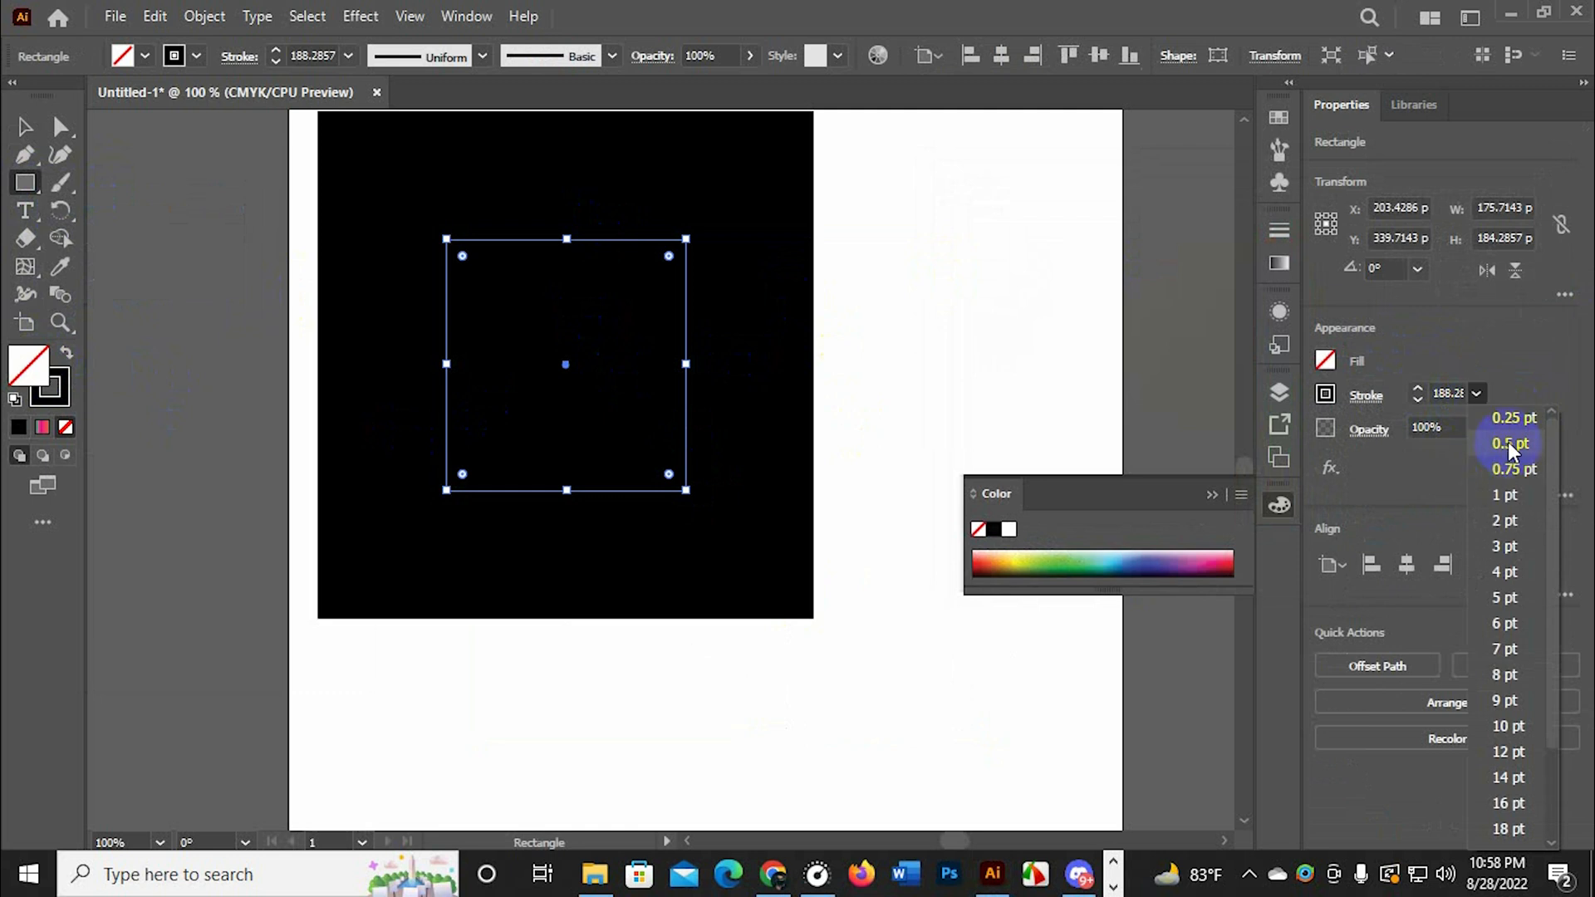
pyautogui.click(1508, 443)
# Fill the rectangle with red (C63636) and dismiss the size dialog for a new rectangle
pyautogui.doubleClick(29, 365)
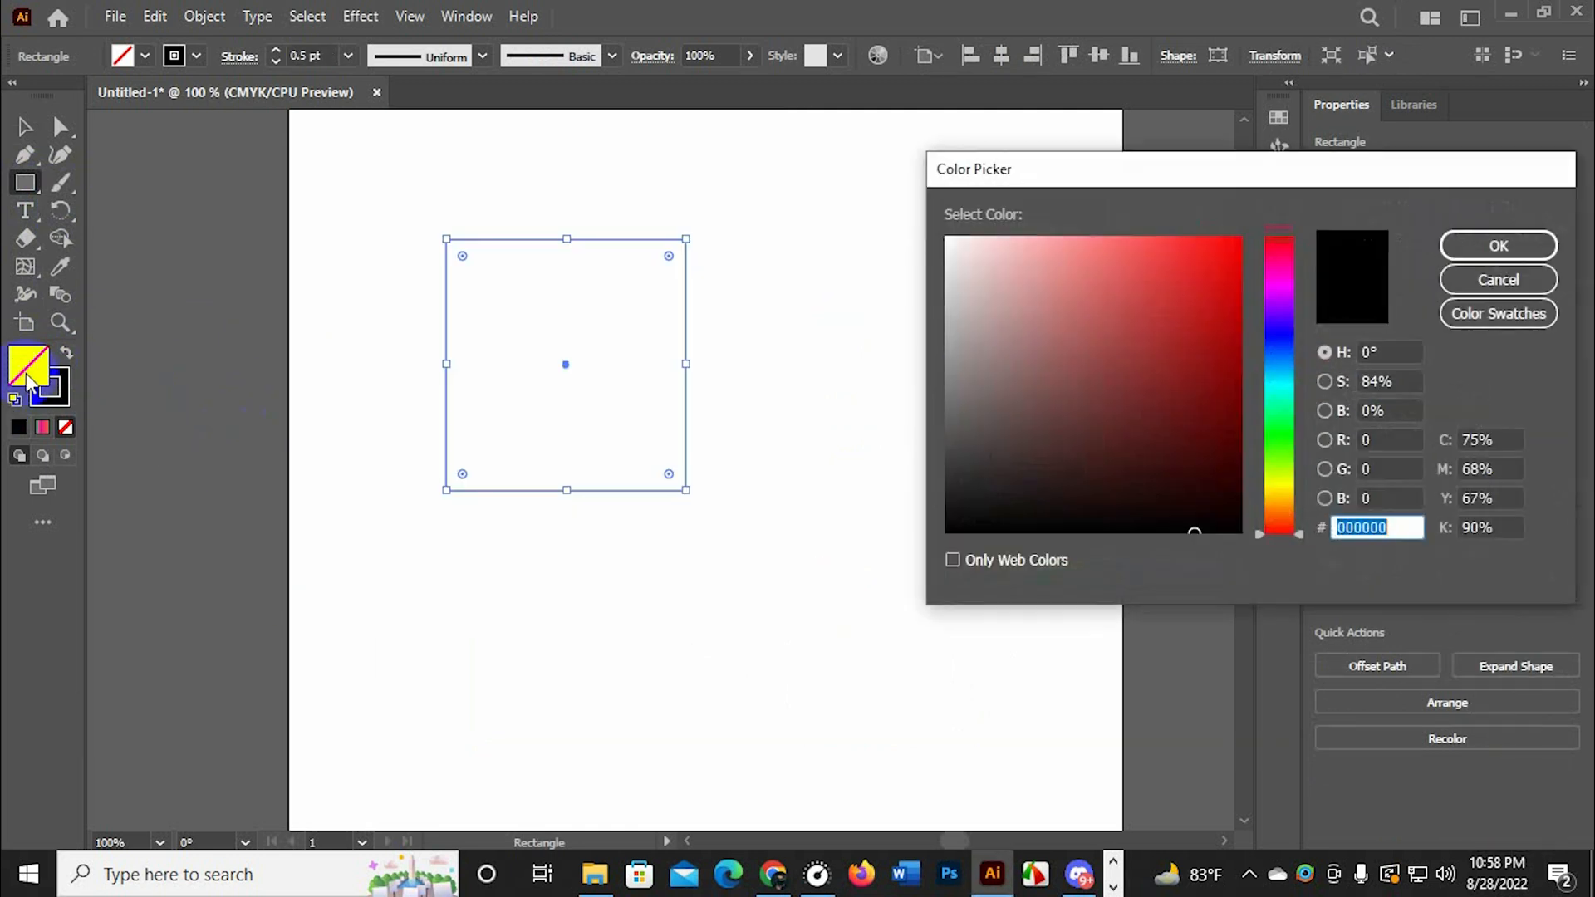
pyautogui.moveTo(1104, 363); pyautogui.dragTo(1164, 299)
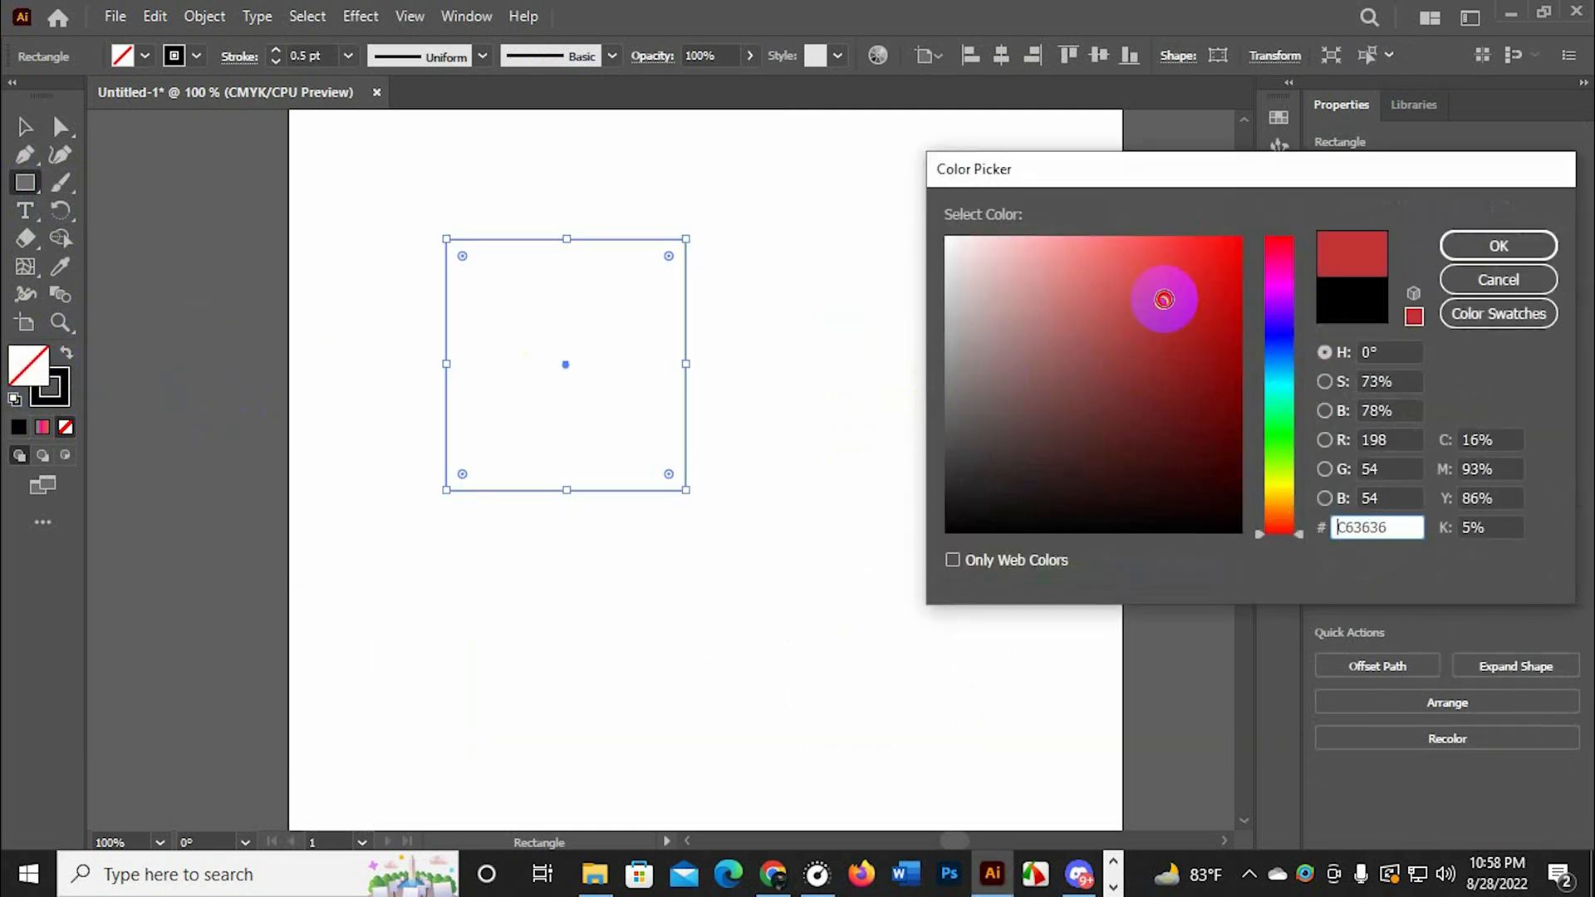
pyautogui.click(1483, 244)
pyautogui.click(547, 689)
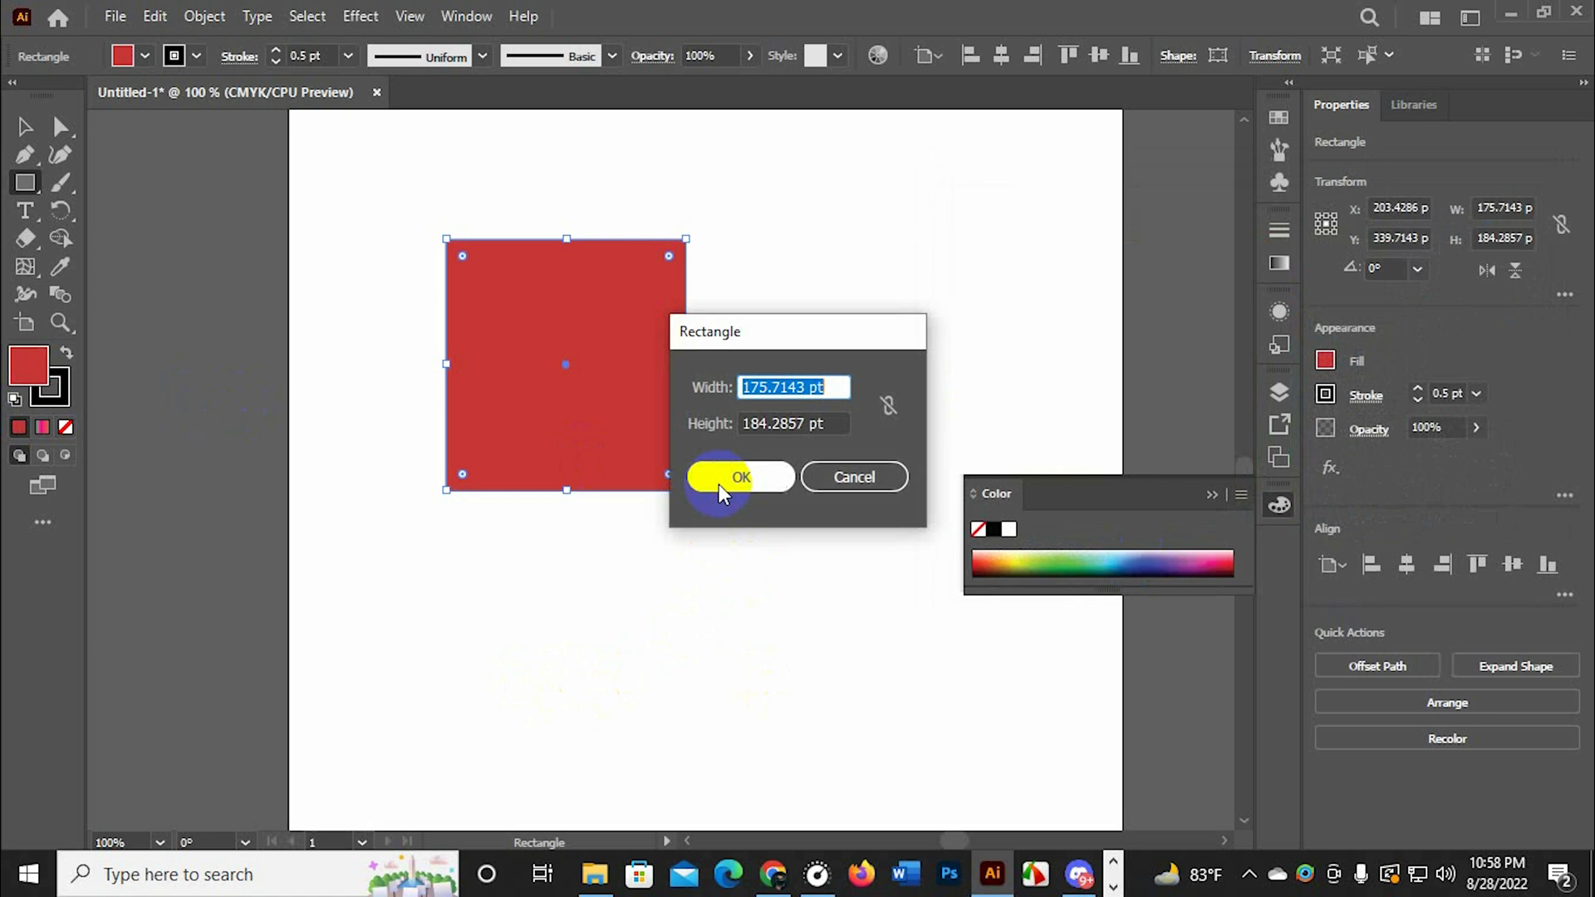
pyautogui.click(867, 475)
# Duplicate the red rectangle to about X 306, Y 439 pt and move the original up and left, clear of the copy
pyautogui.click(24, 129)
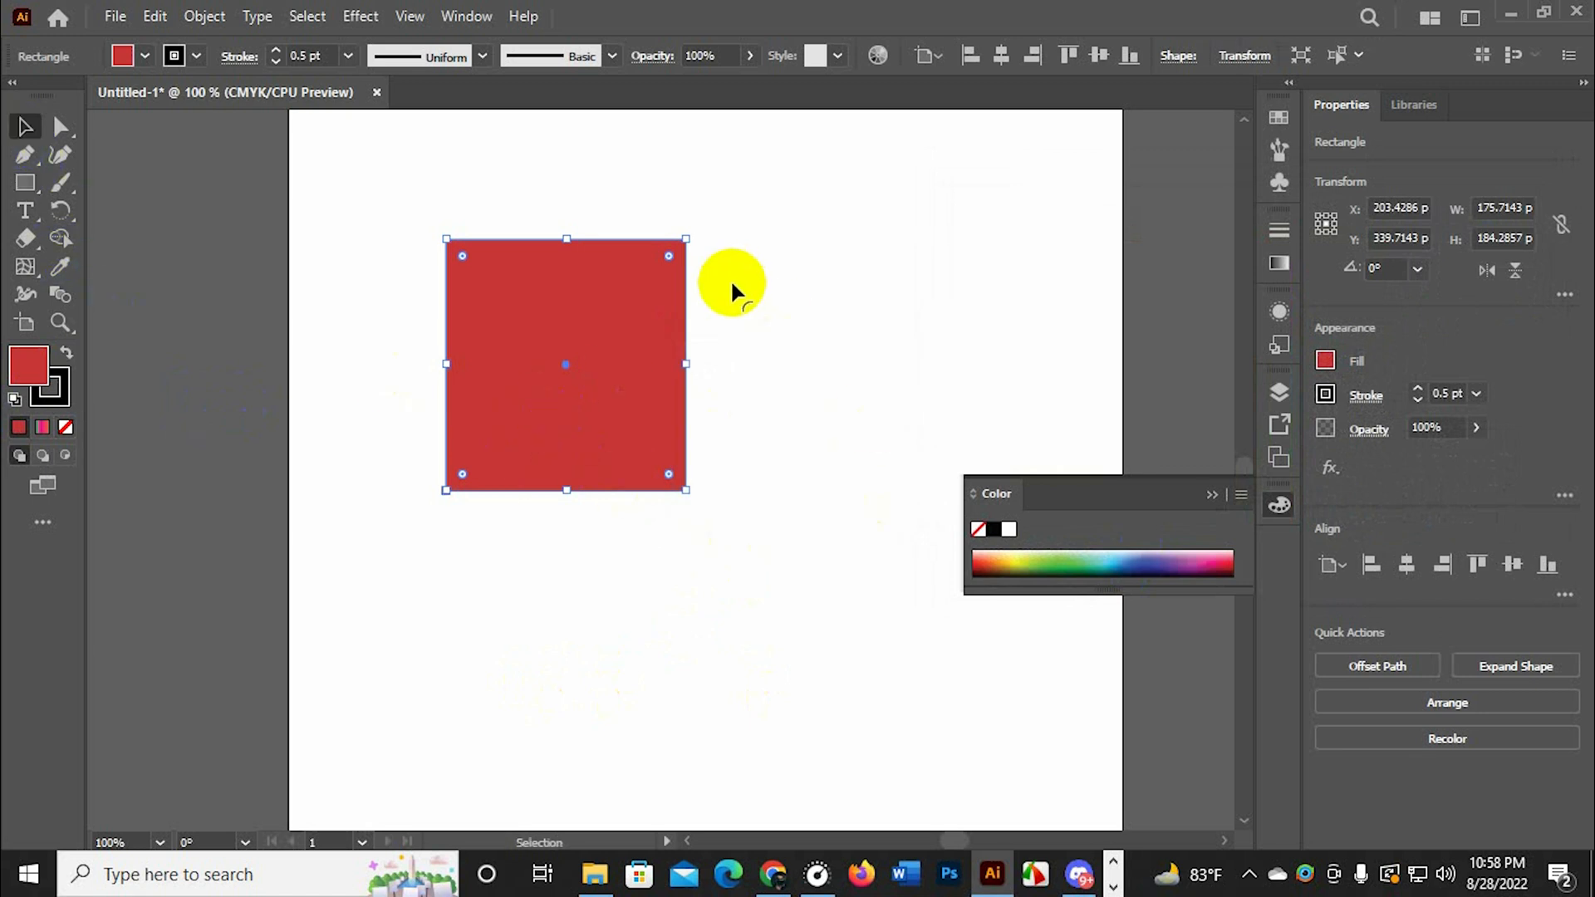
pyautogui.moveTo(646, 372); pyautogui.dragTo(821, 528)
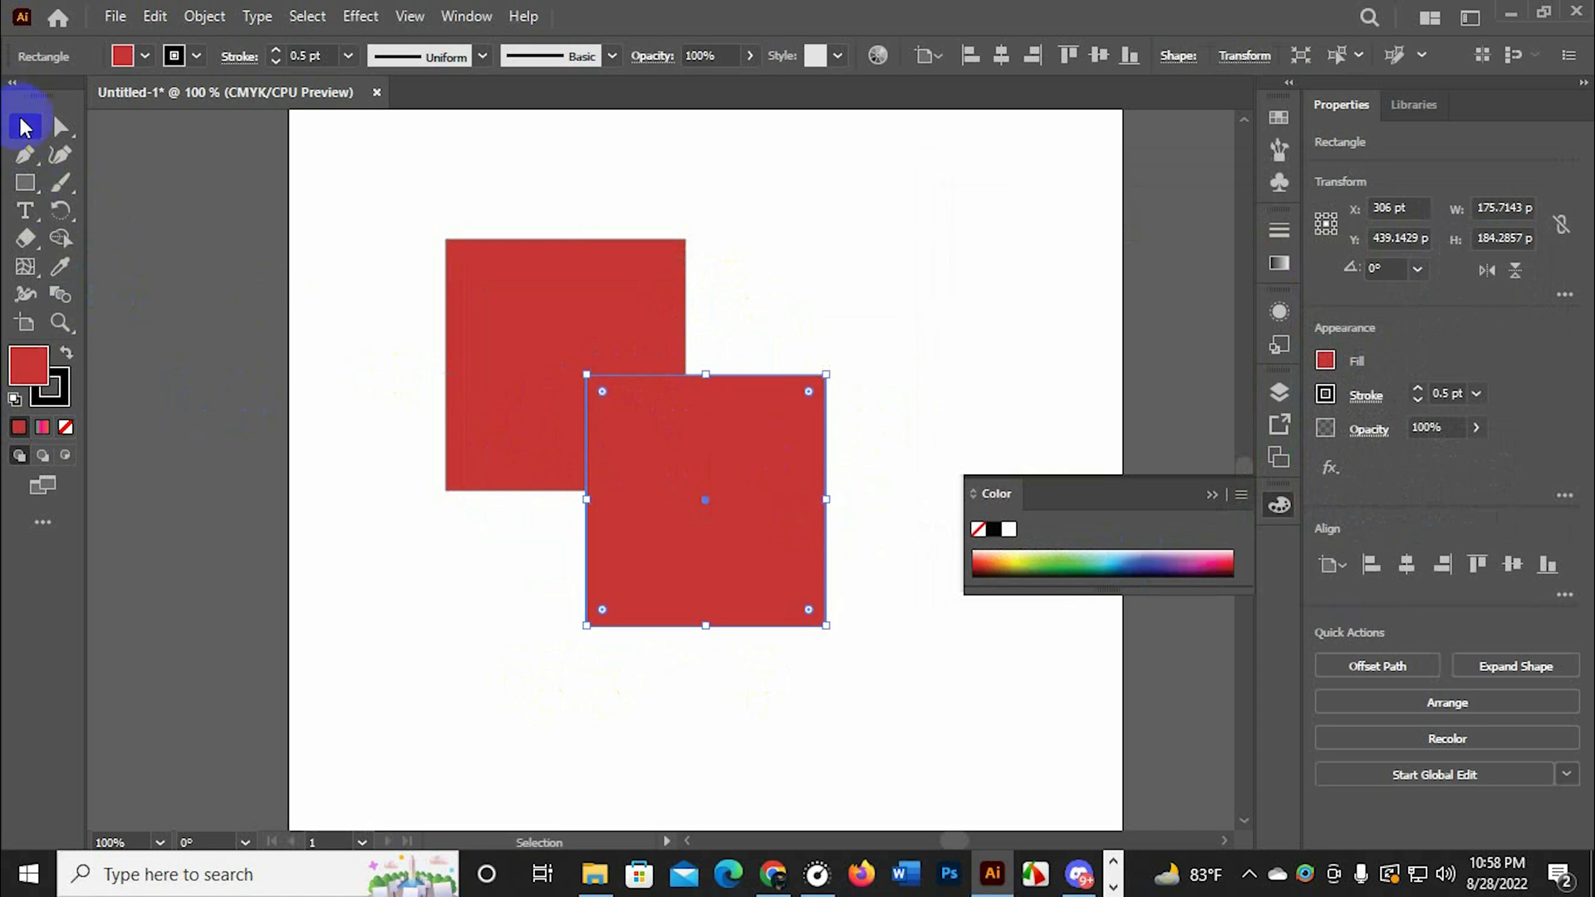
pyautogui.moveTo(509, 409); pyautogui.dragTo(389, 382)
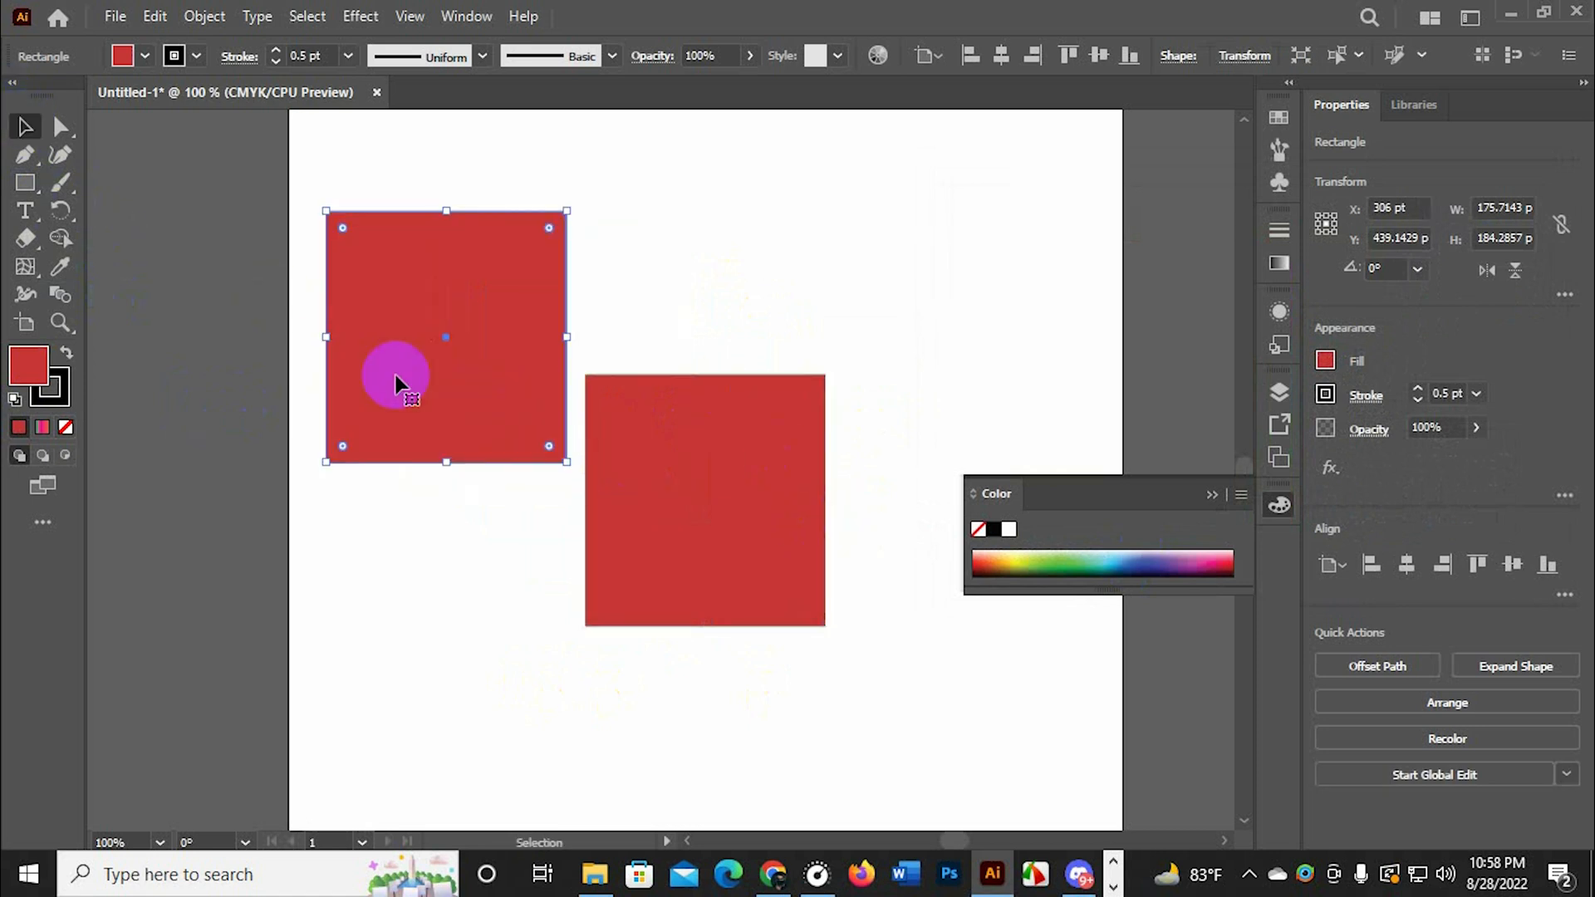
# Move the lower red rectangle to about X 342, Y 521 pt and fill it with blue
pyautogui.moveTo(765, 557); pyautogui.dragTo(793, 648)
pyautogui.doubleClick(794, 648)
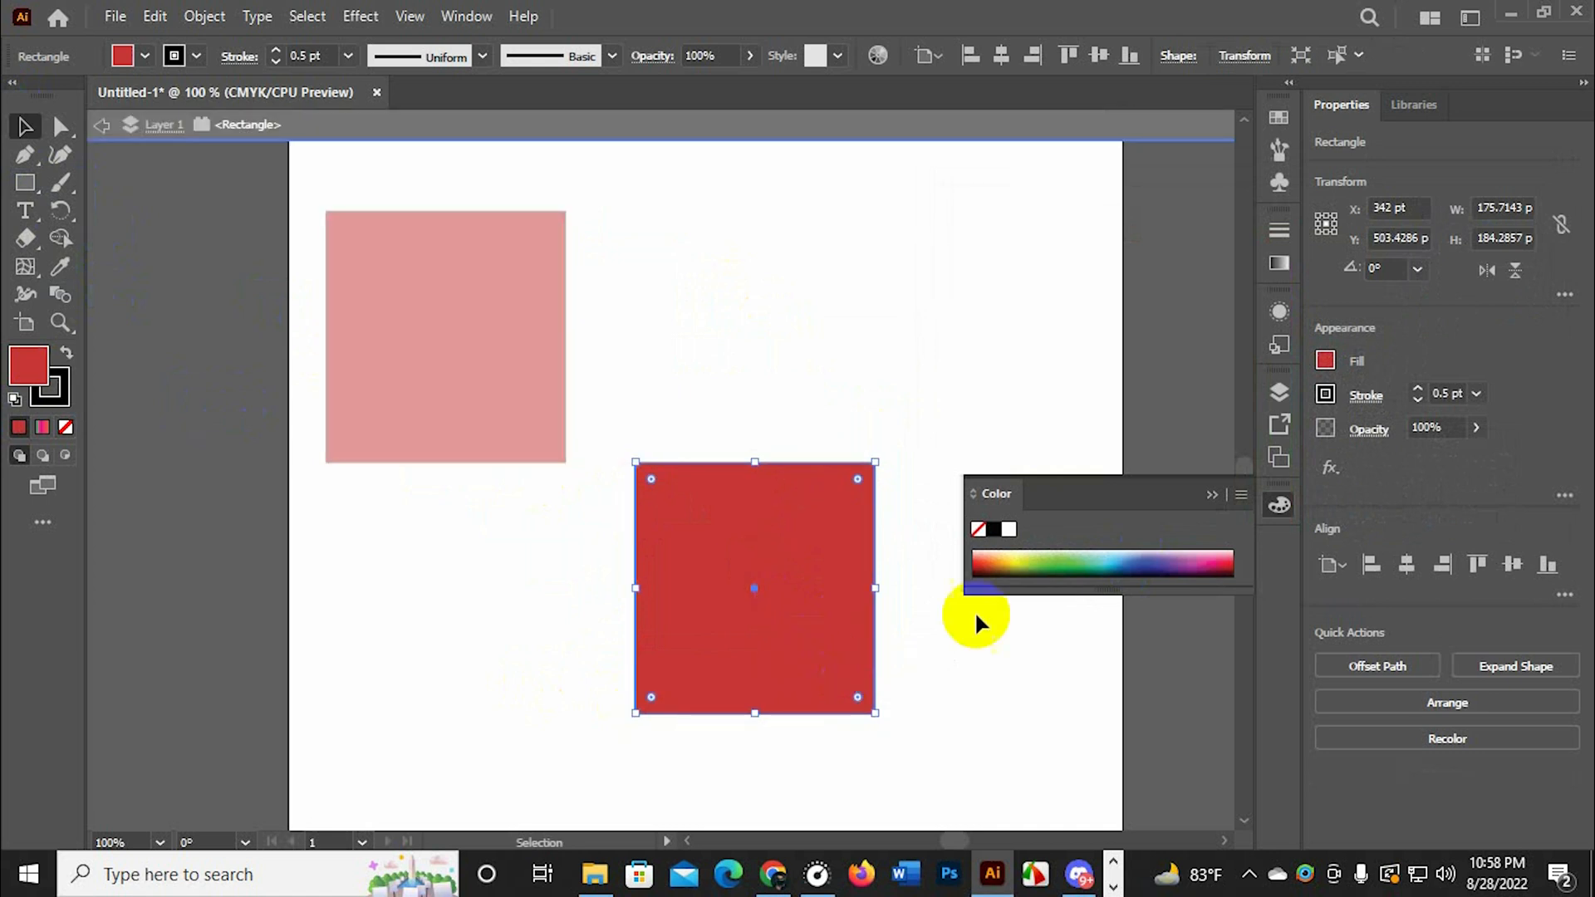
pyautogui.doubleClick(873, 357)
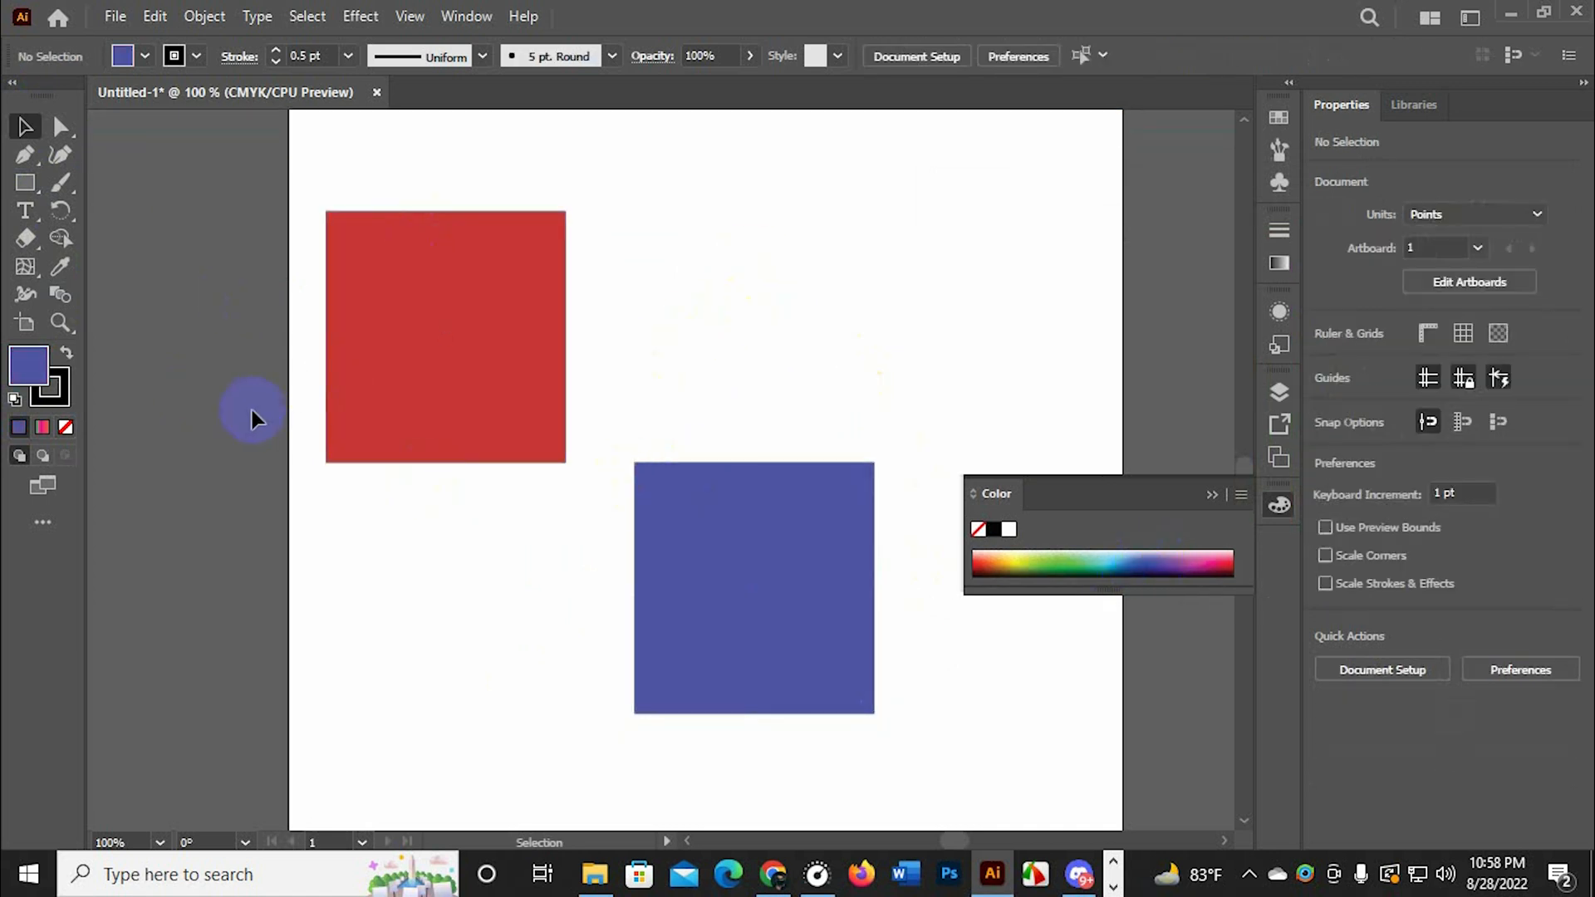
pyautogui.moveTo(762, 536); pyautogui.dragTo(764, 563)
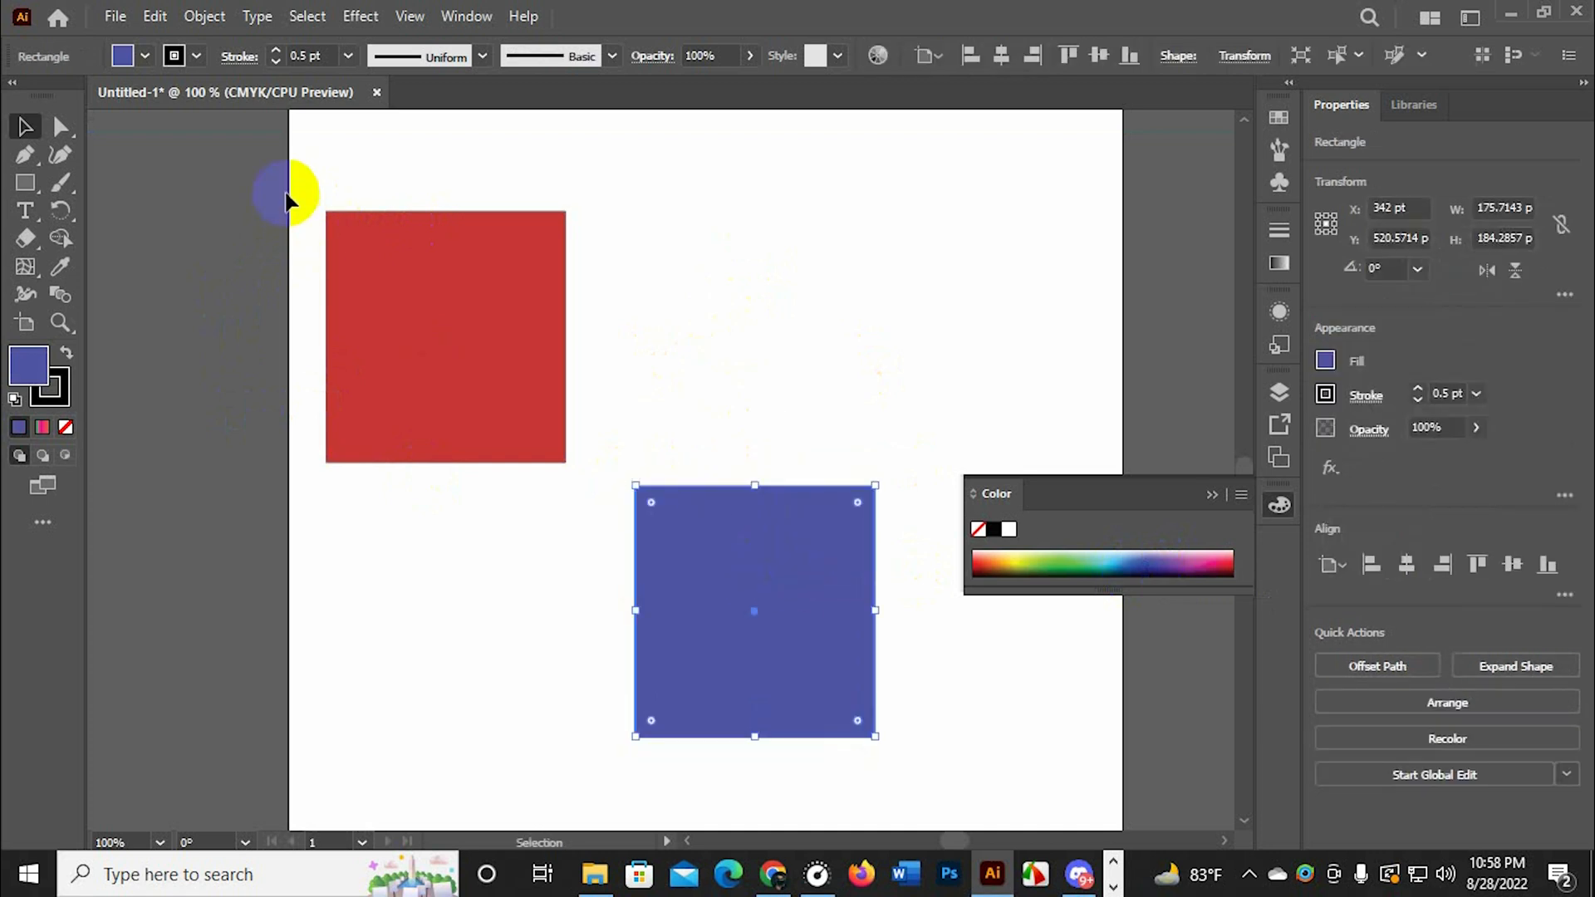
# Select both rectangles and set the Blend options to Specified Distance with 4 pt spacing
pyautogui.moveTo(289, 193); pyautogui.dragTo(942, 704)
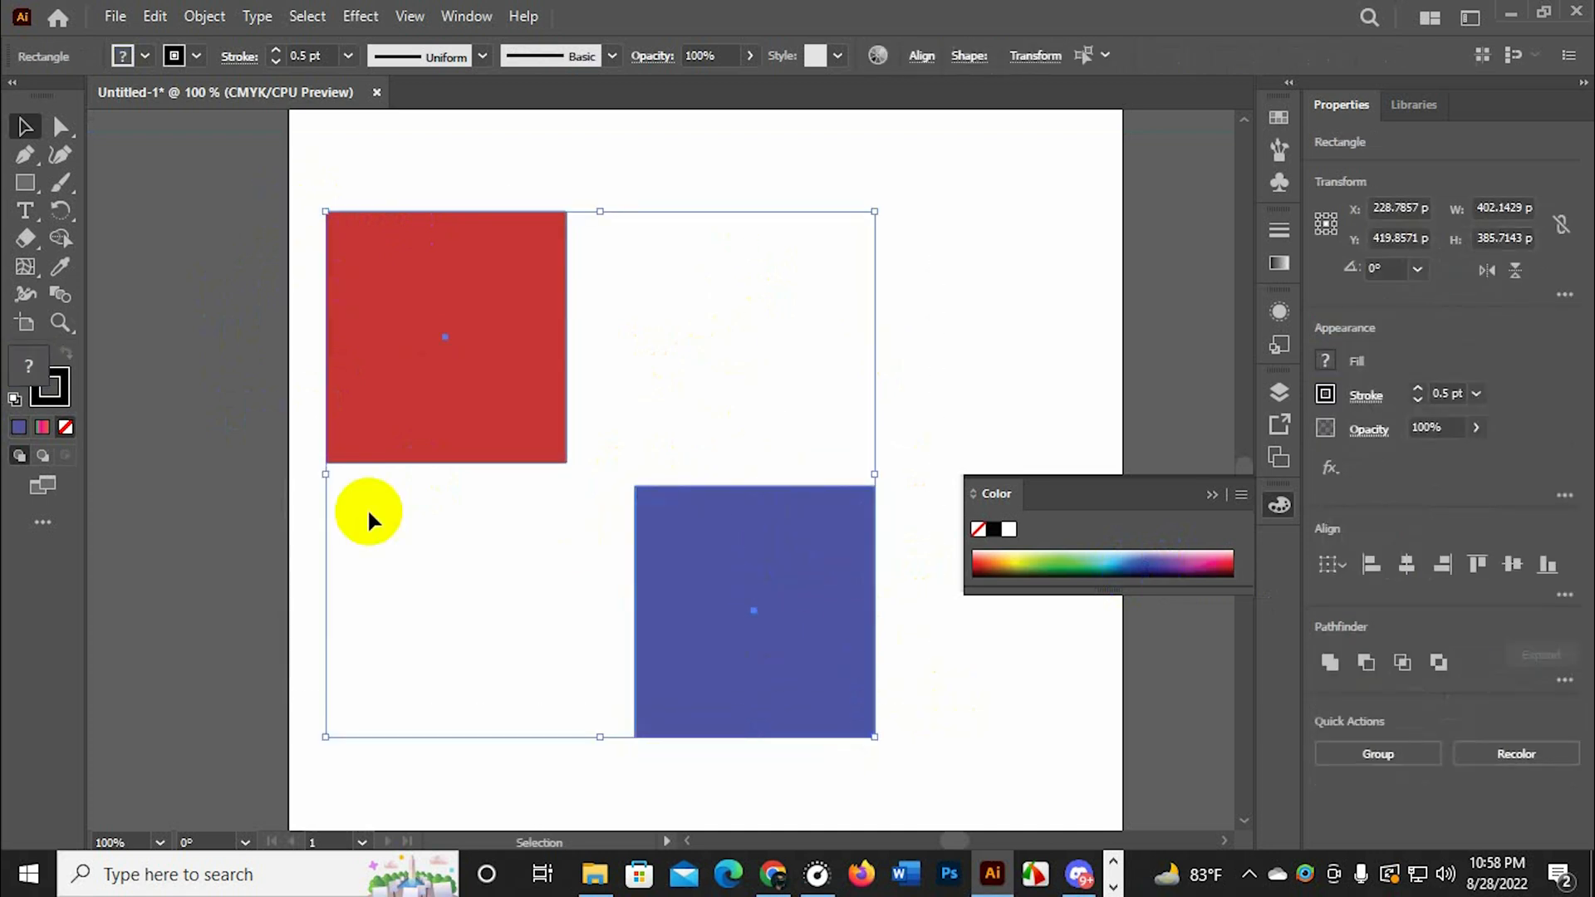
pyautogui.click(69, 296)
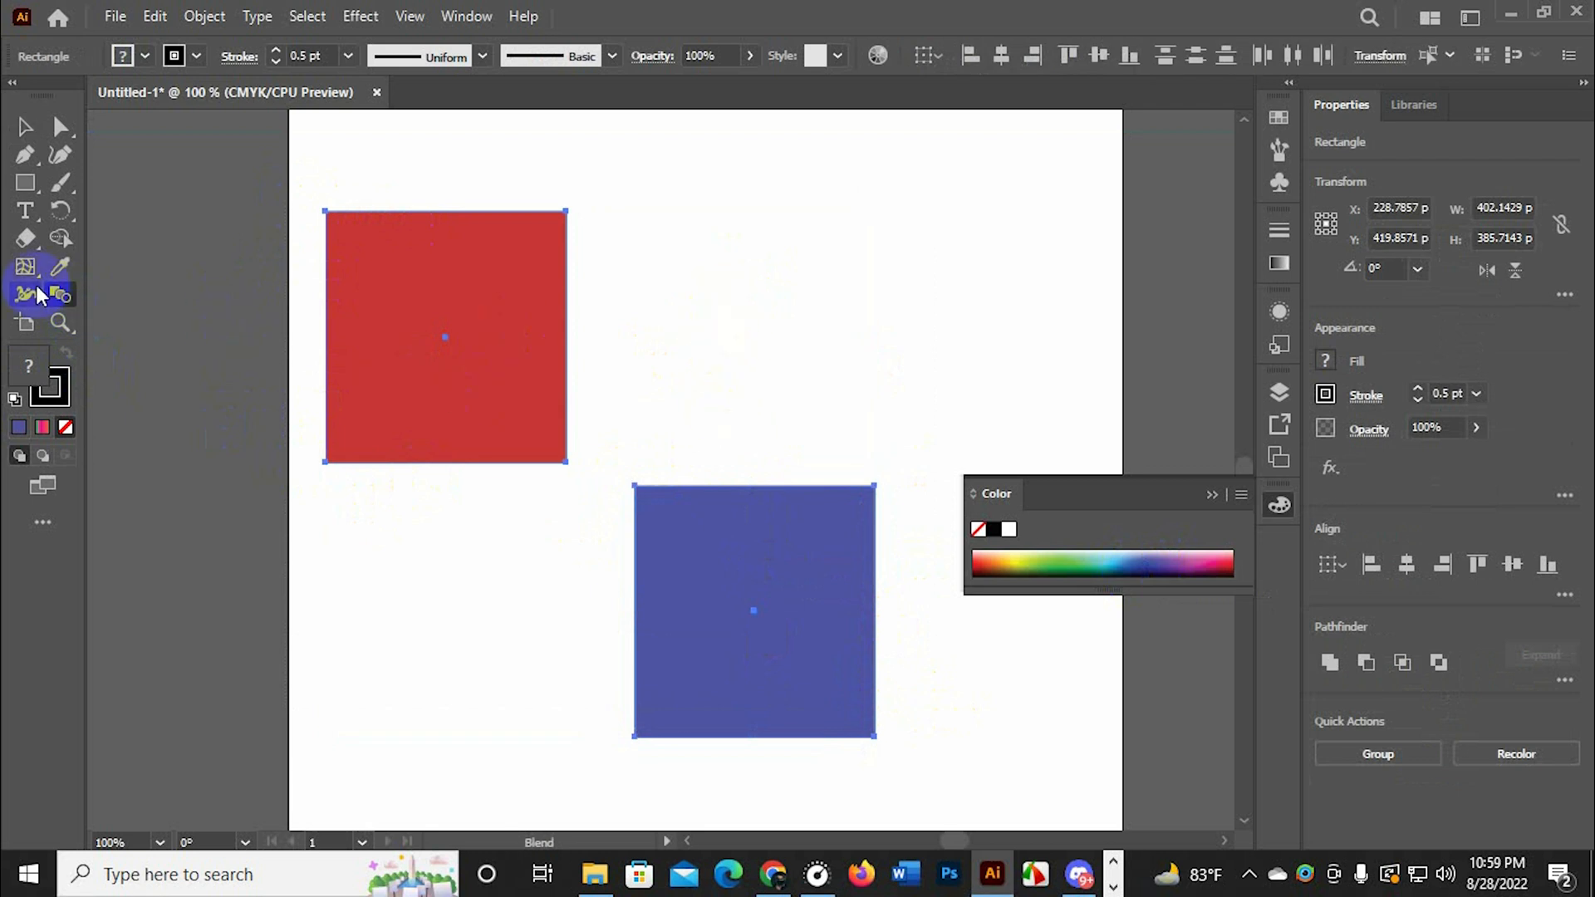
pyautogui.doubleClick(60, 292)
pyautogui.click(794, 385)
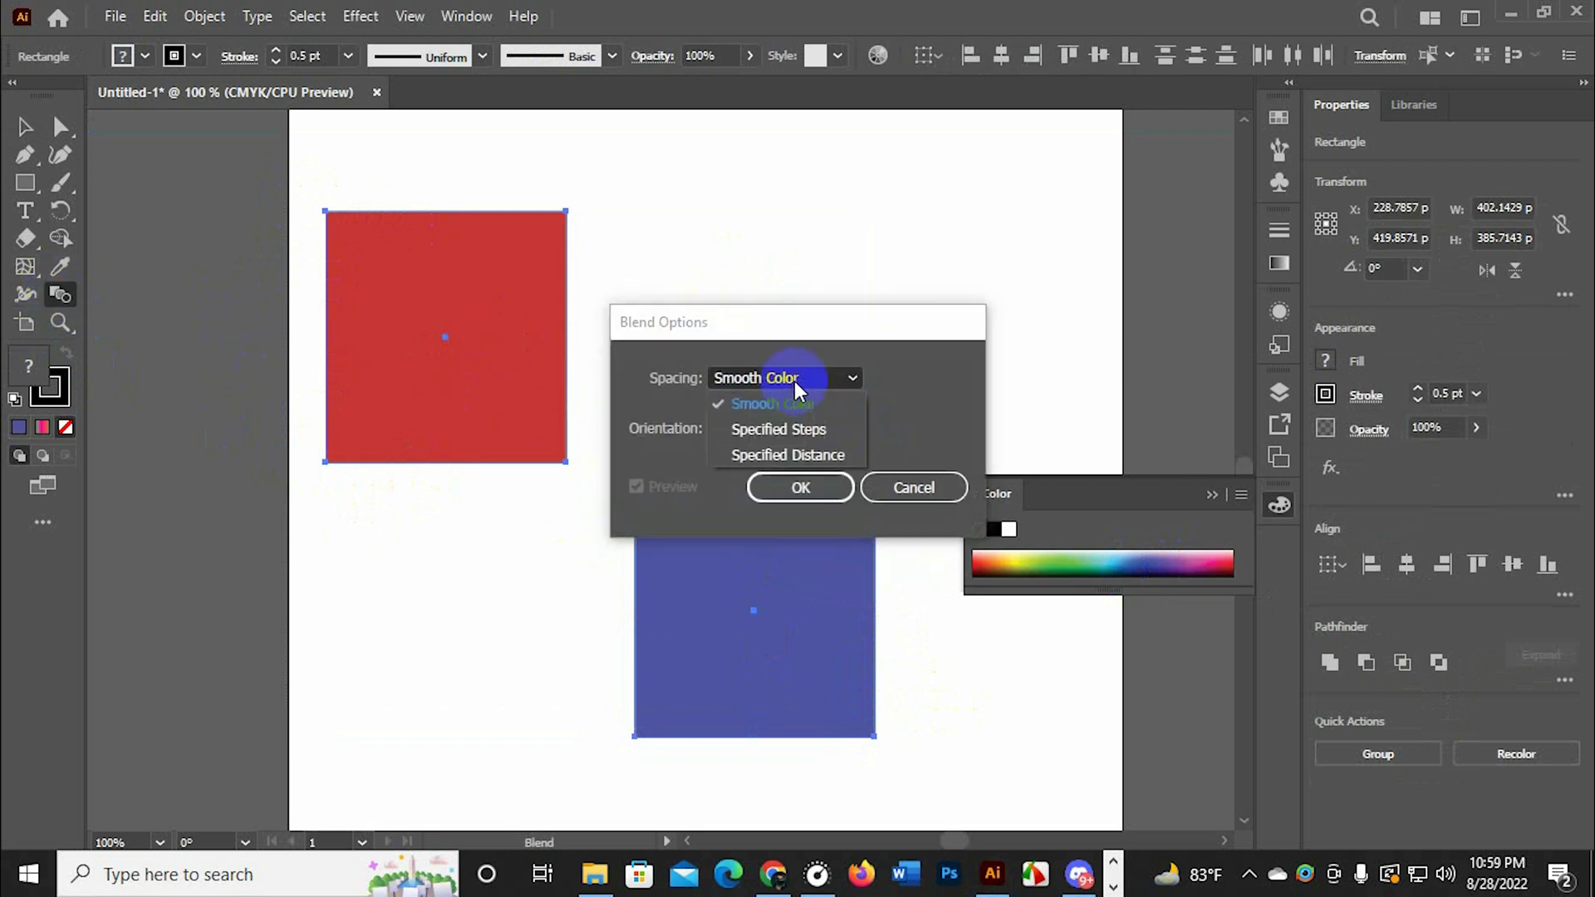
pyautogui.click(788, 456)
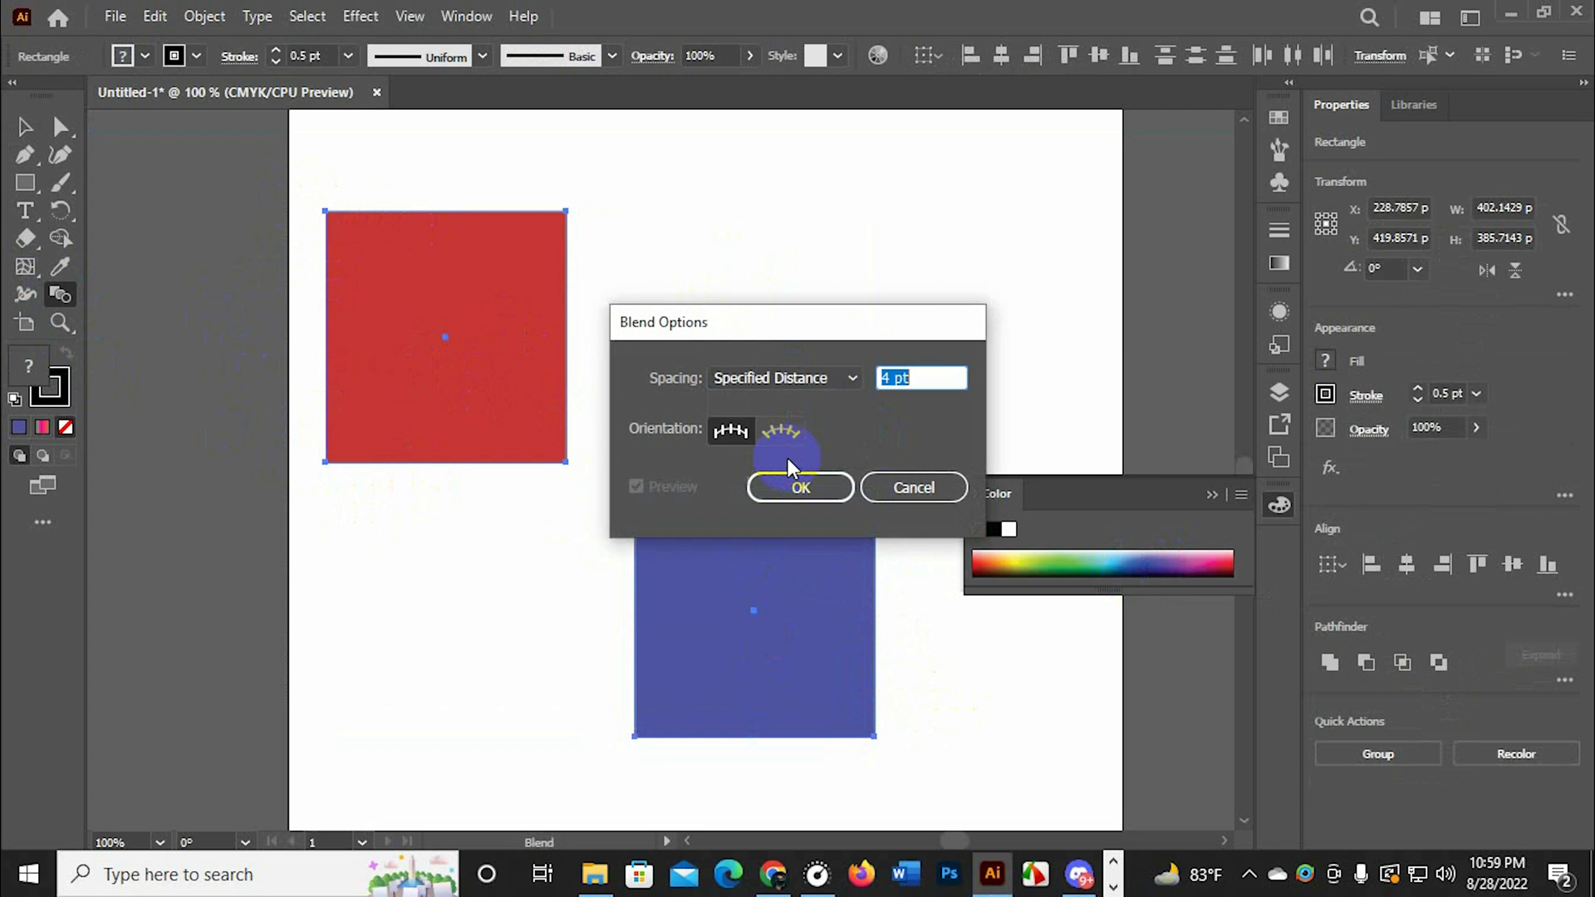
pyautogui.click(825, 486)
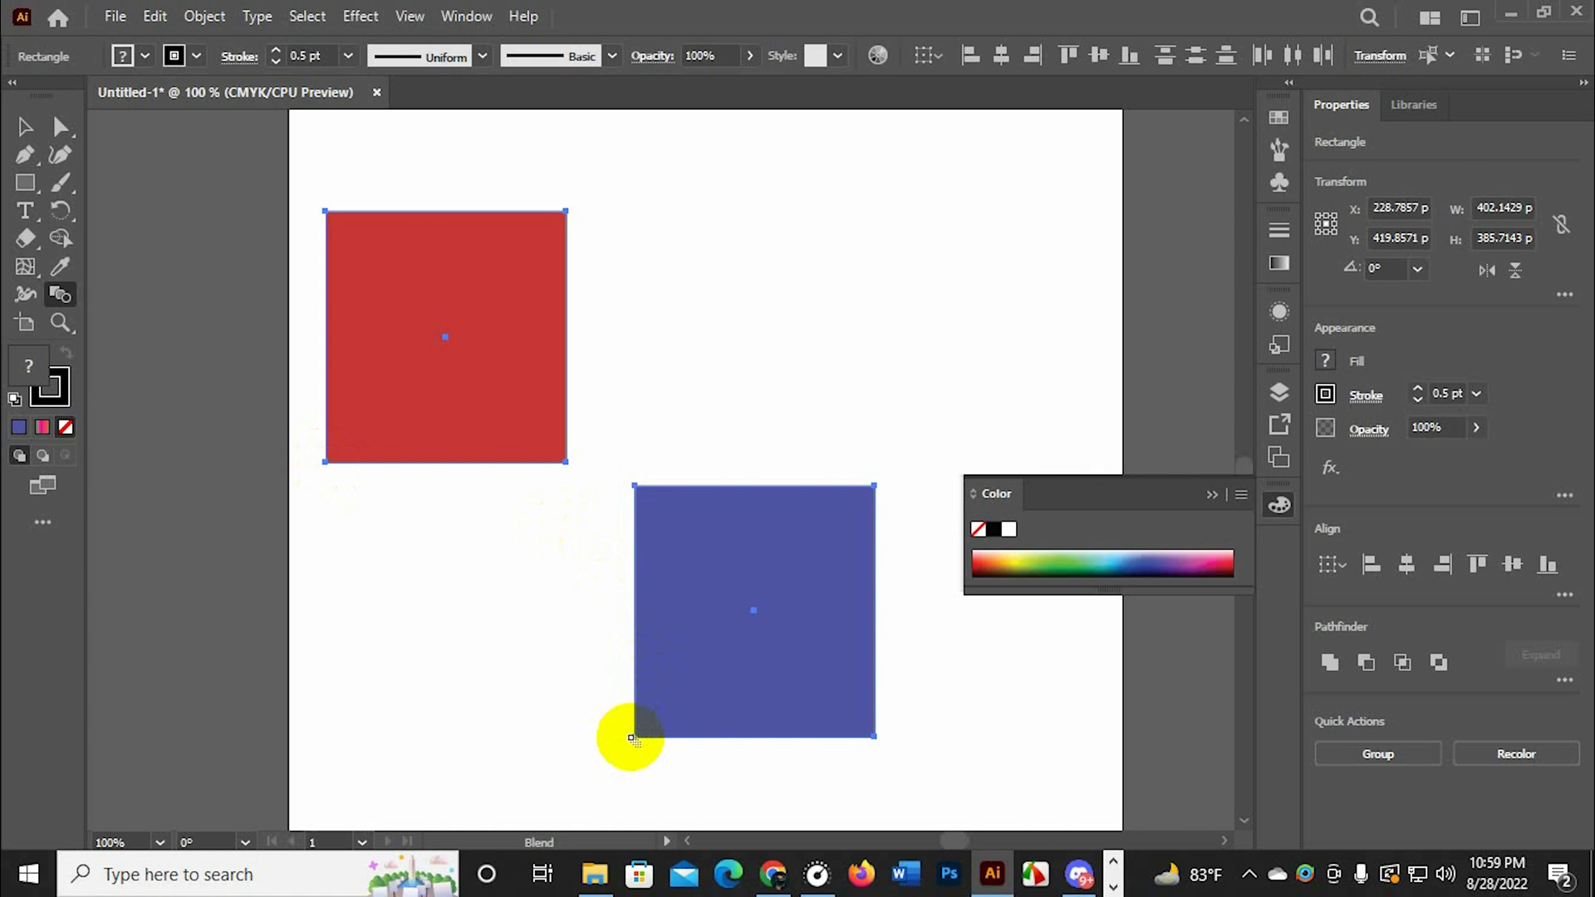
# Blend the blue rectangle with the red one through their lower-left corners and inspect the blended steps up close
pyautogui.click(636, 738)
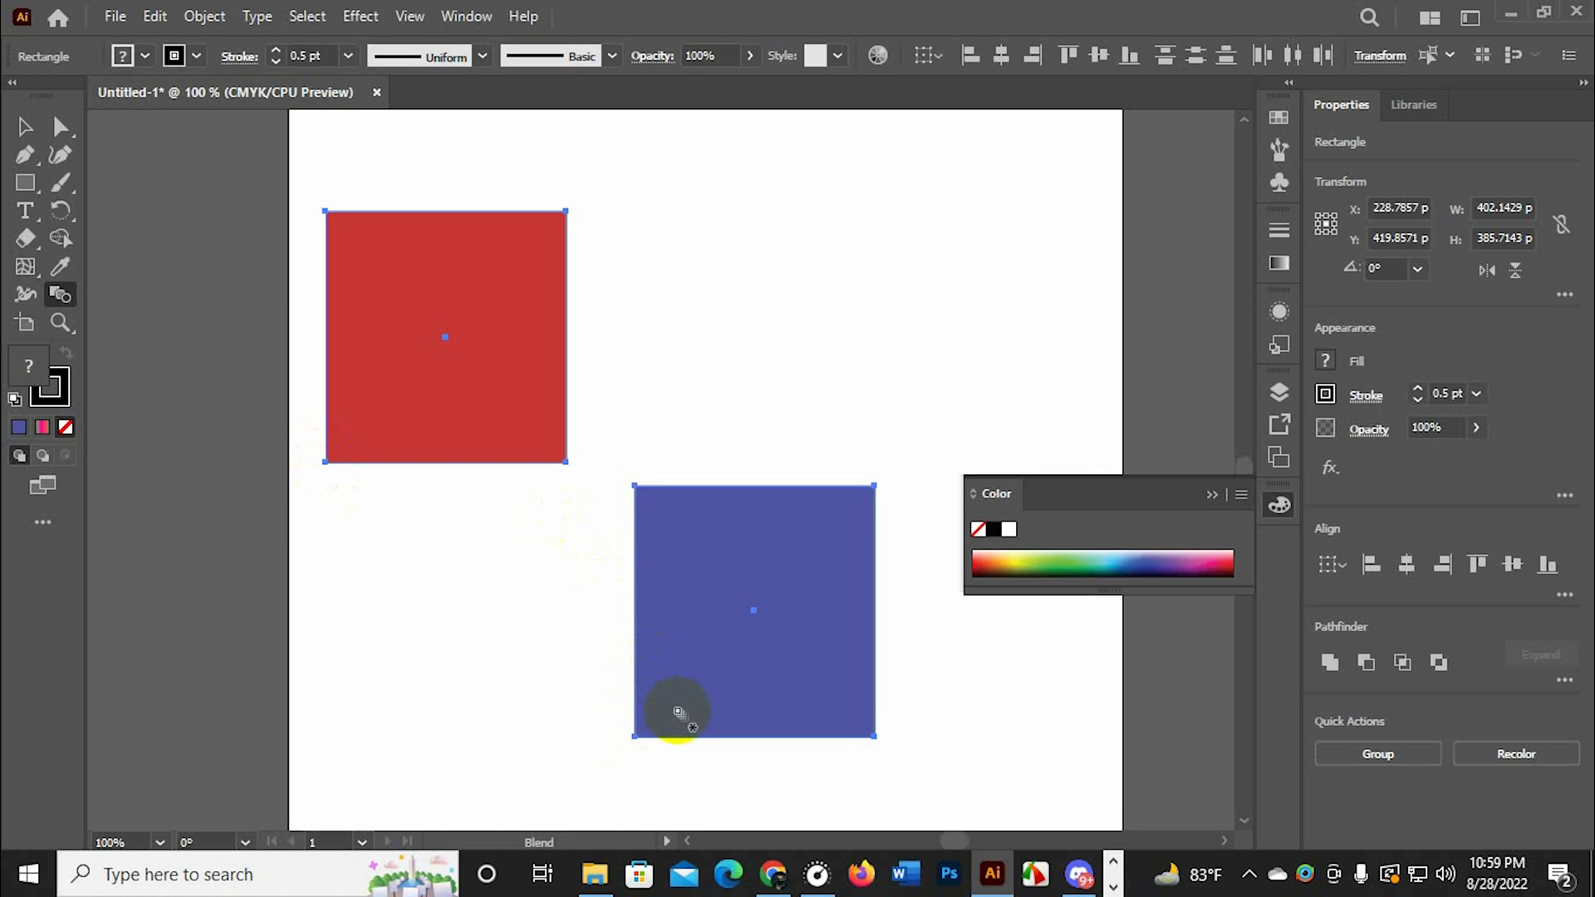
pyautogui.click(326, 461)
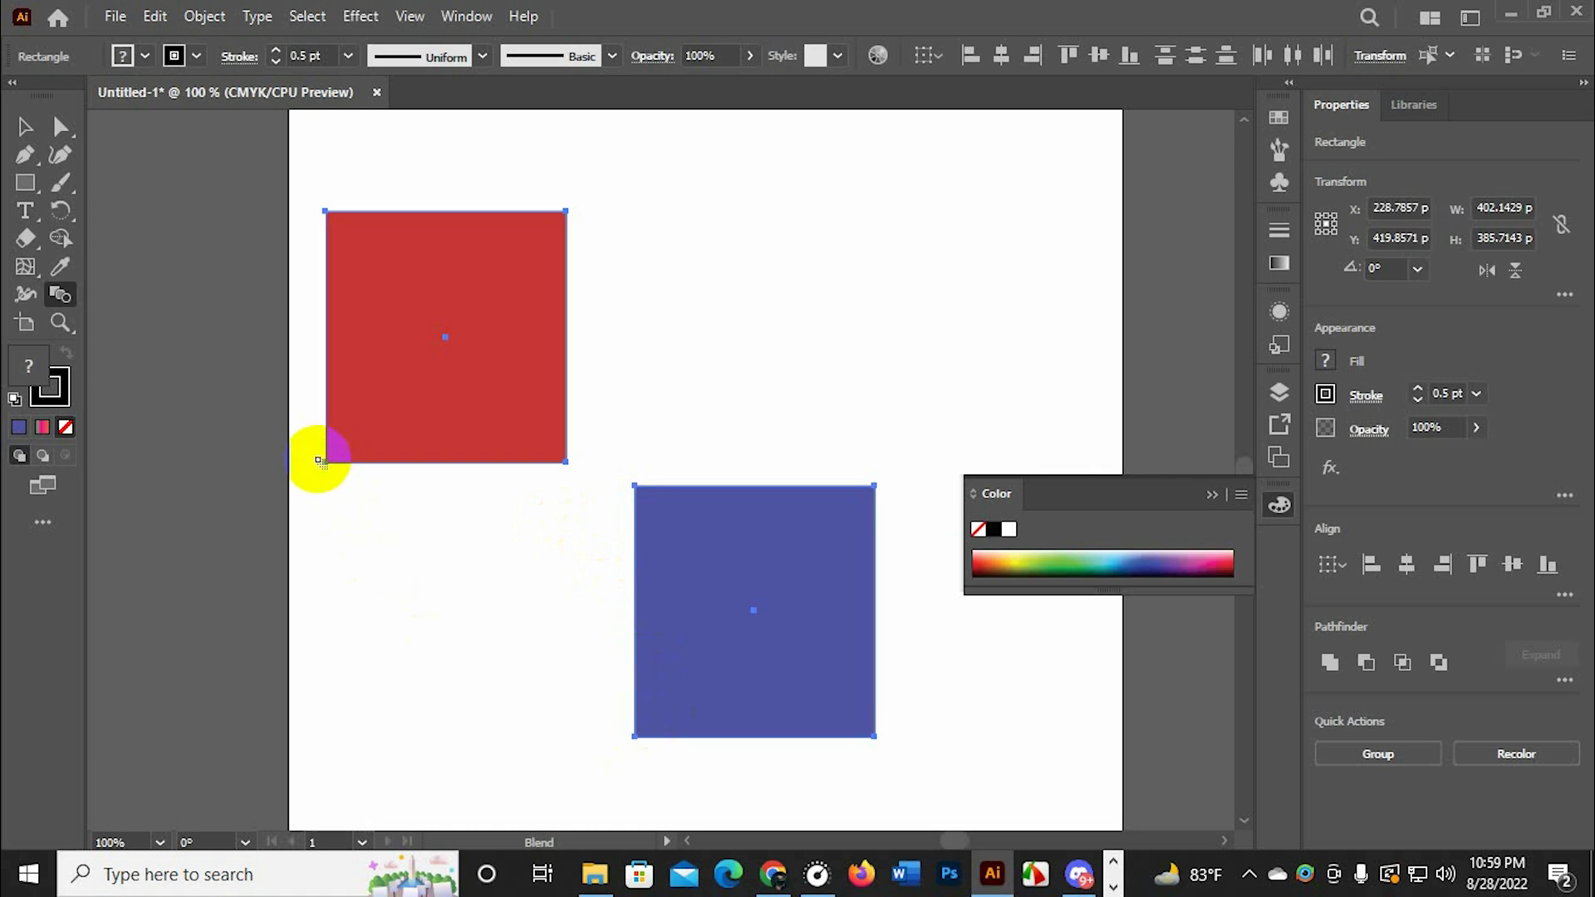
pyautogui.click(324, 461)
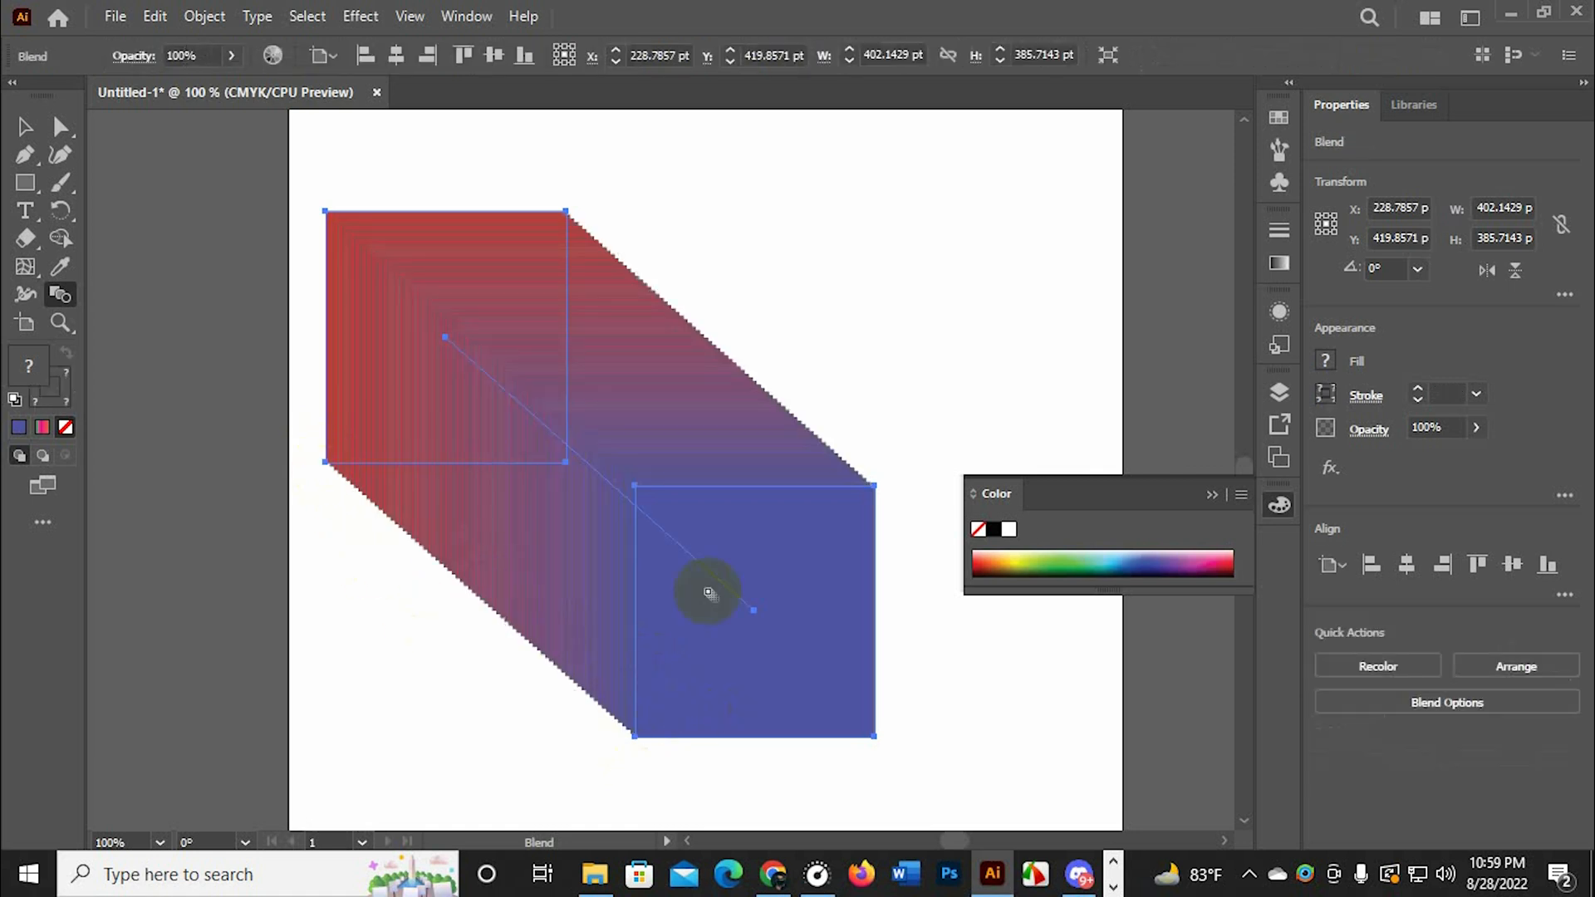
pyautogui.scroll(-1, 708, 592)
pyautogui.scroll(1, 708, 593)
pyautogui.scroll(2, 615, 597)
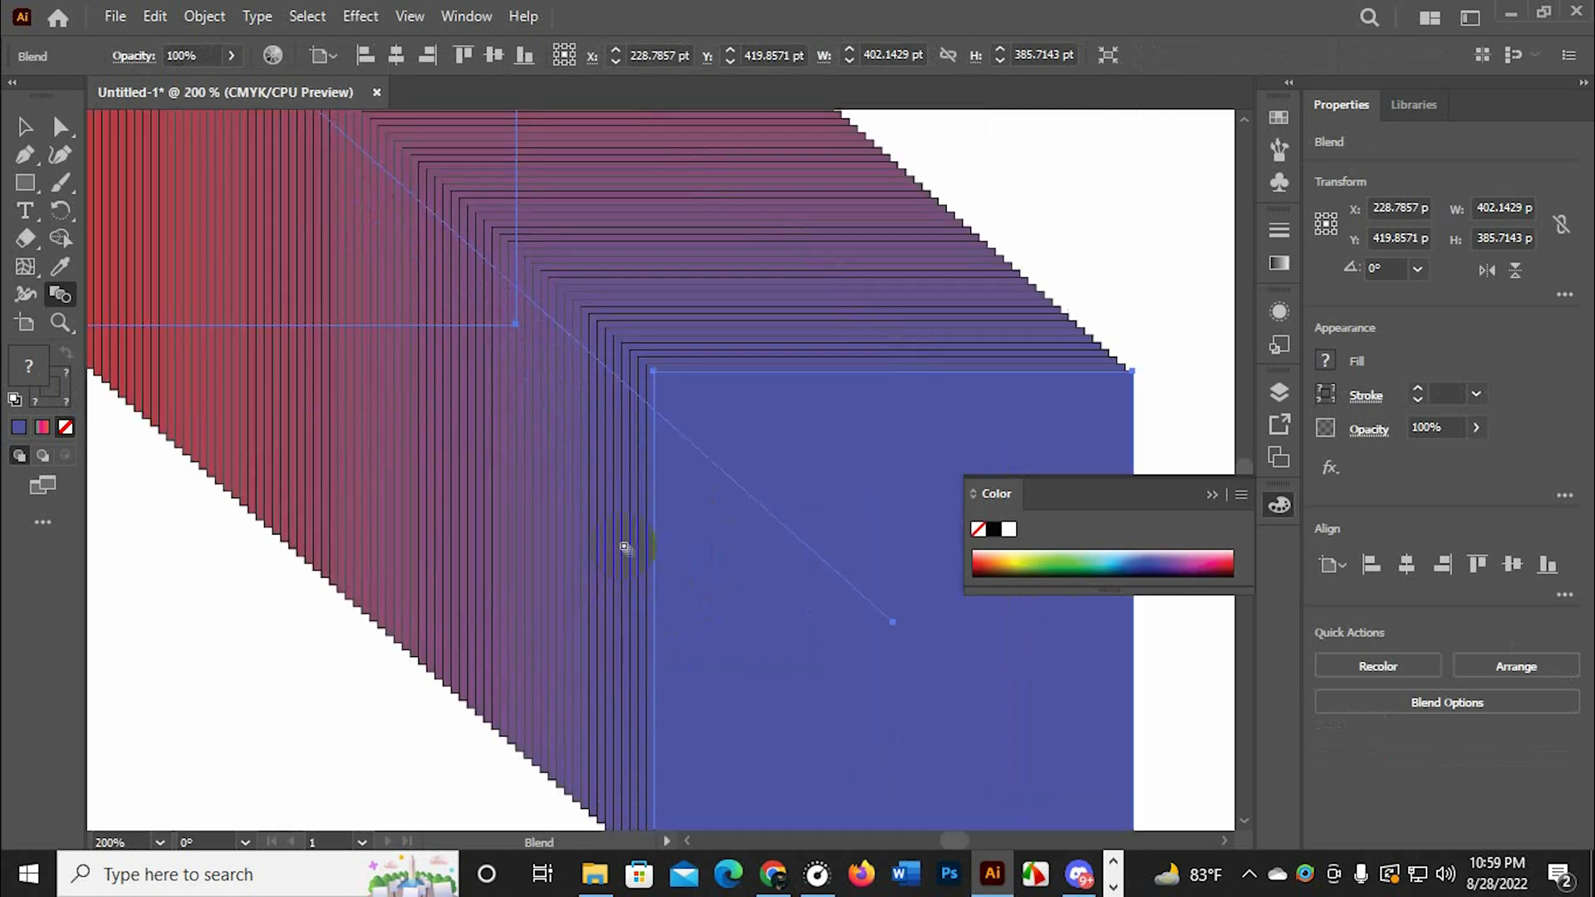
pyautogui.scroll(-3, 625, 548)
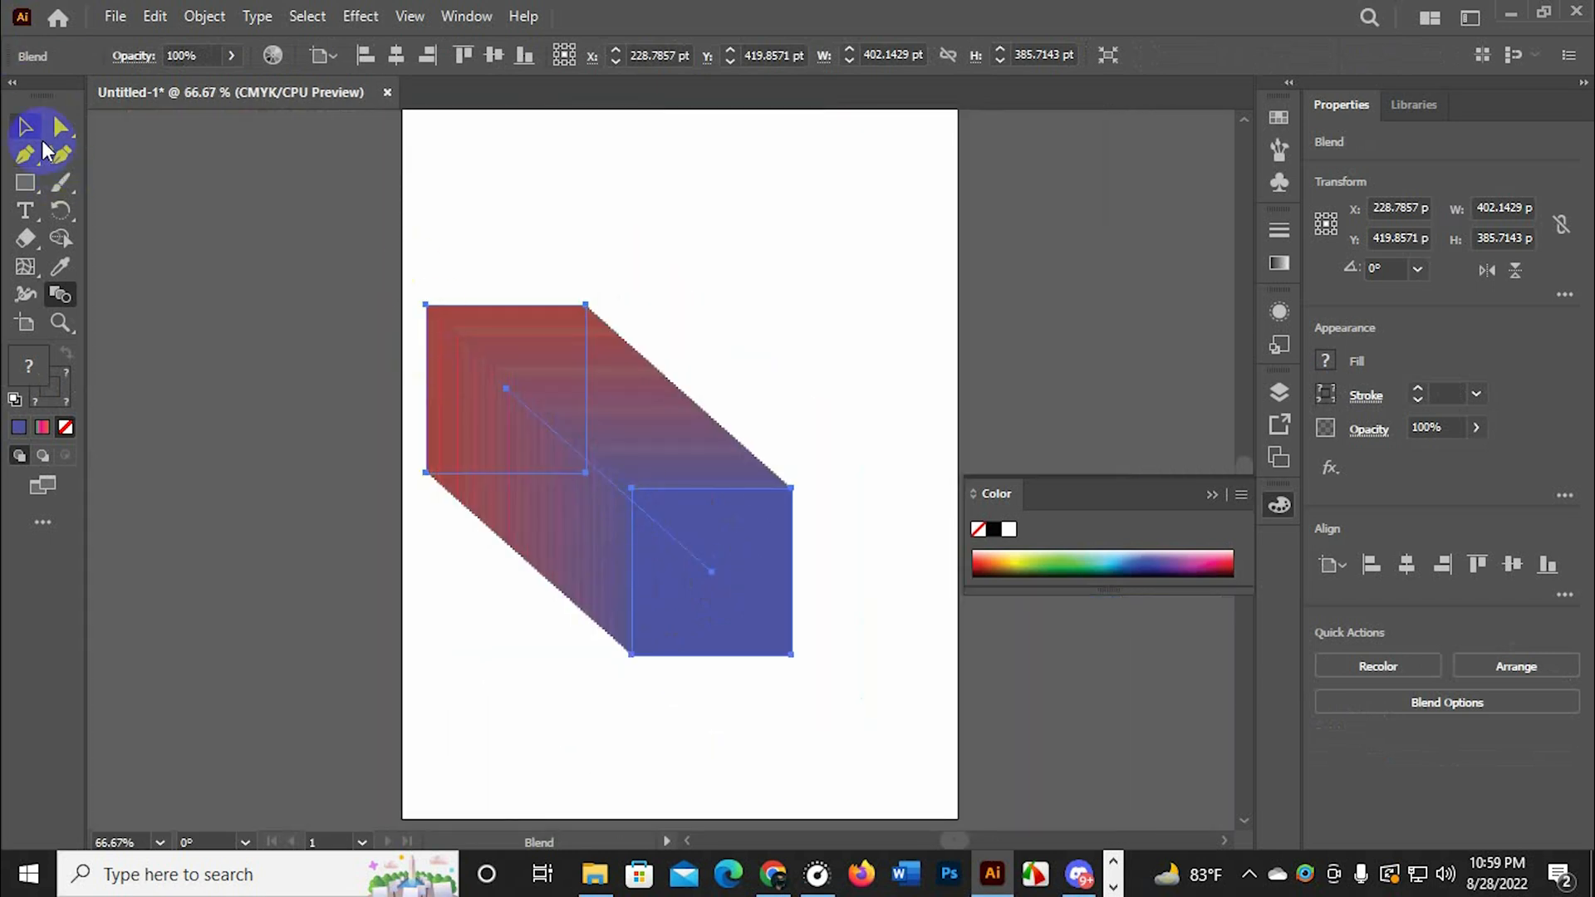
# Delete the blended rectangles from the artboard
pyautogui.click(44, 127)
pyautogui.click(963, 229)
pyautogui.scroll(1, 712, 349)
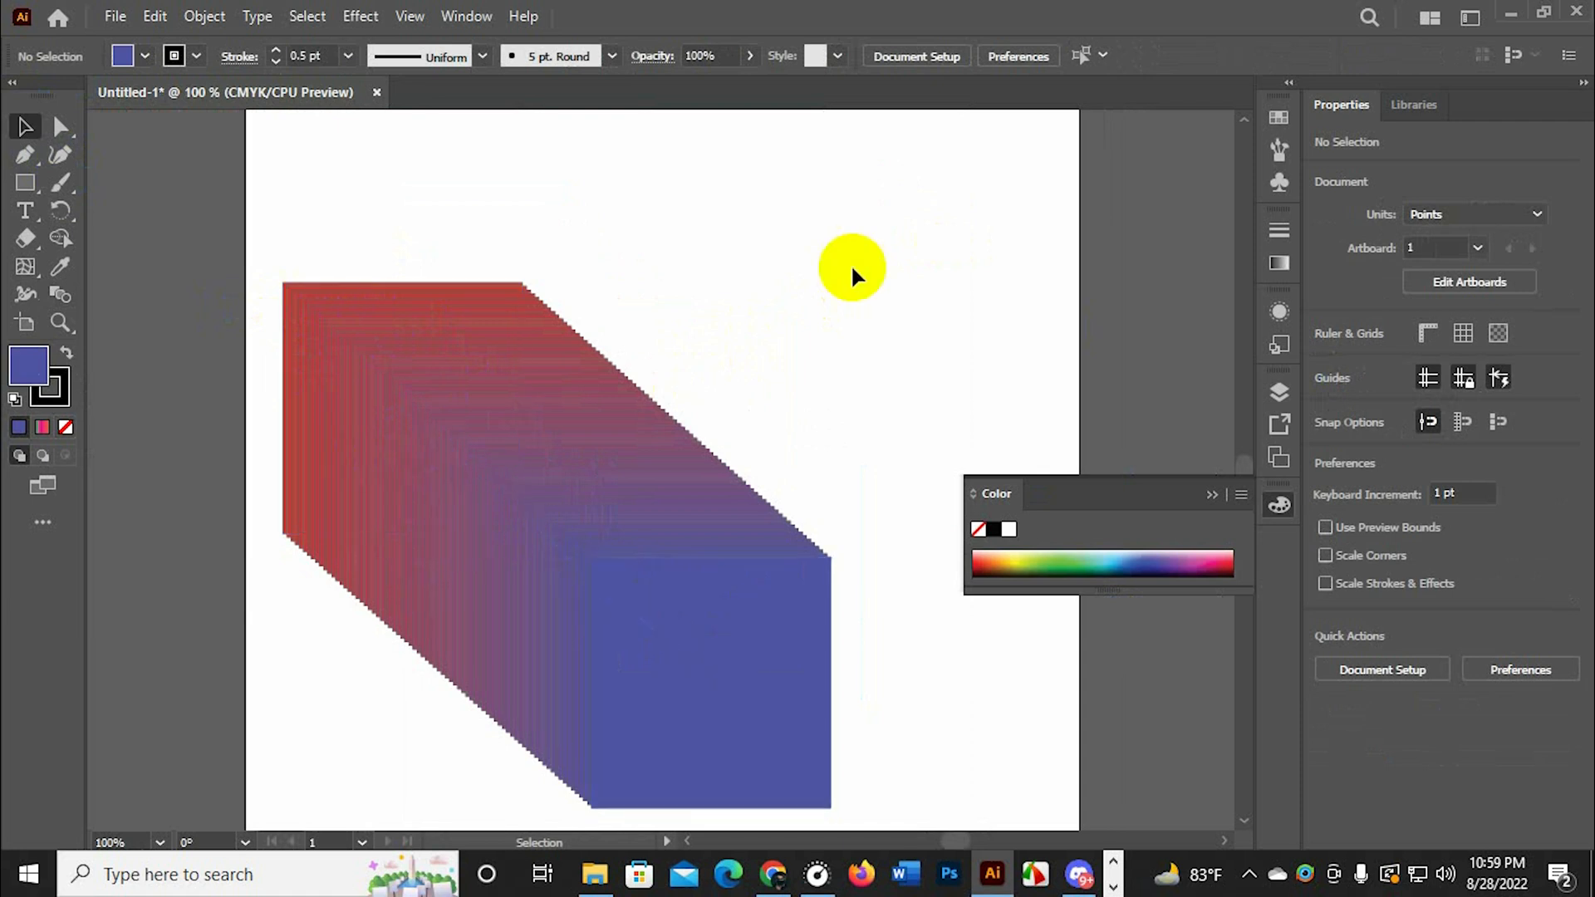
pyautogui.click(652, 671)
pyautogui.press('Delete')
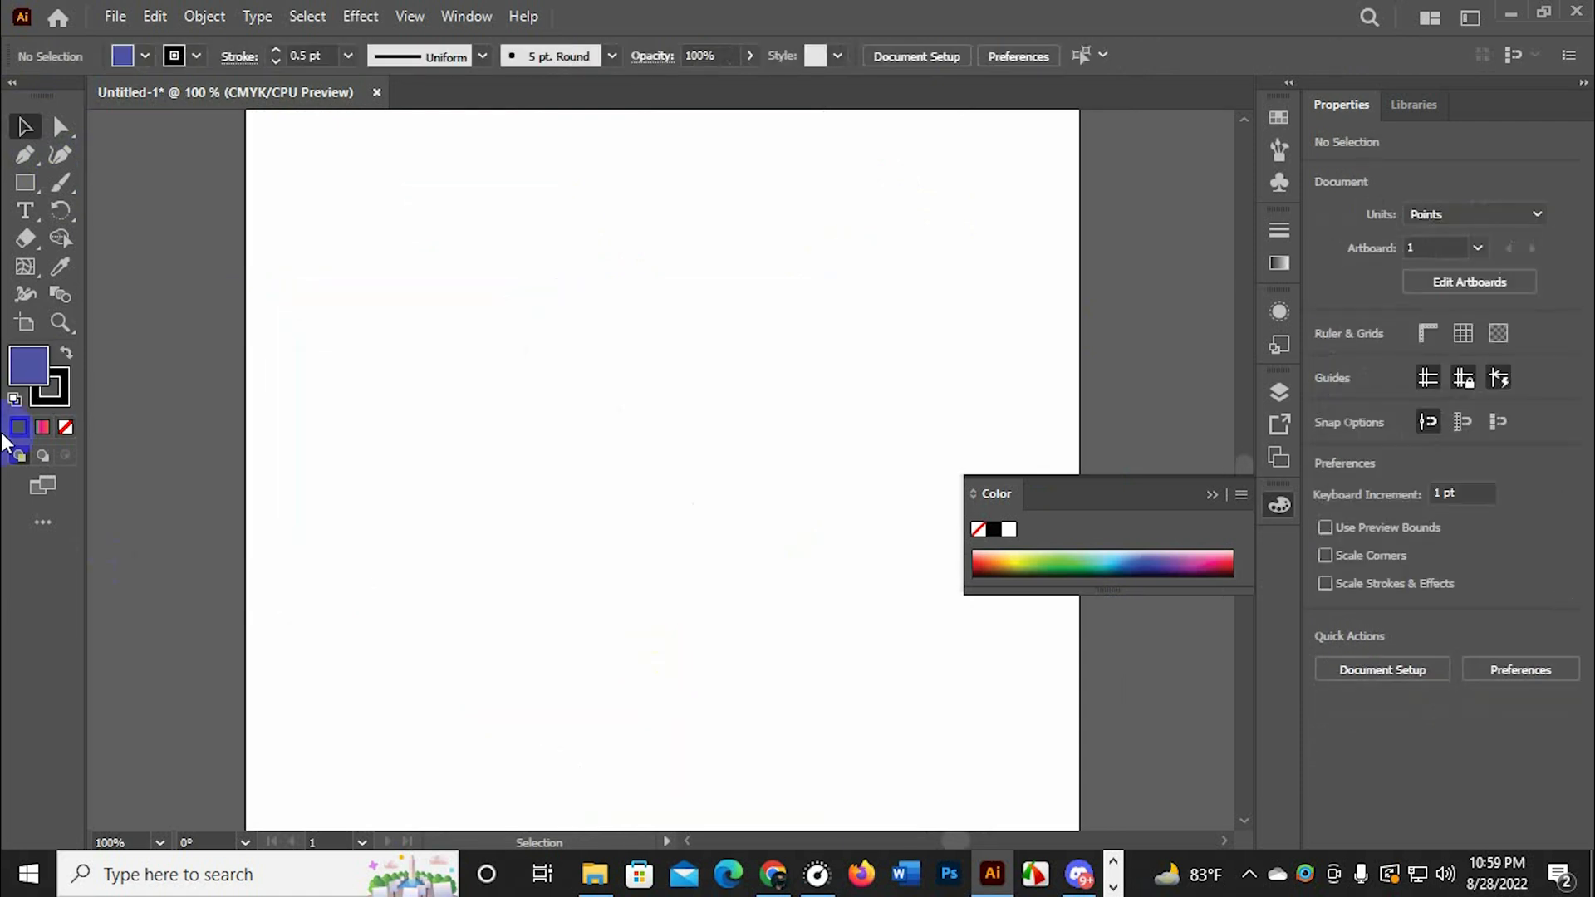
# Add the letter A as 12 pt point text in the upper part of the artboard
pyautogui.click(25, 213)
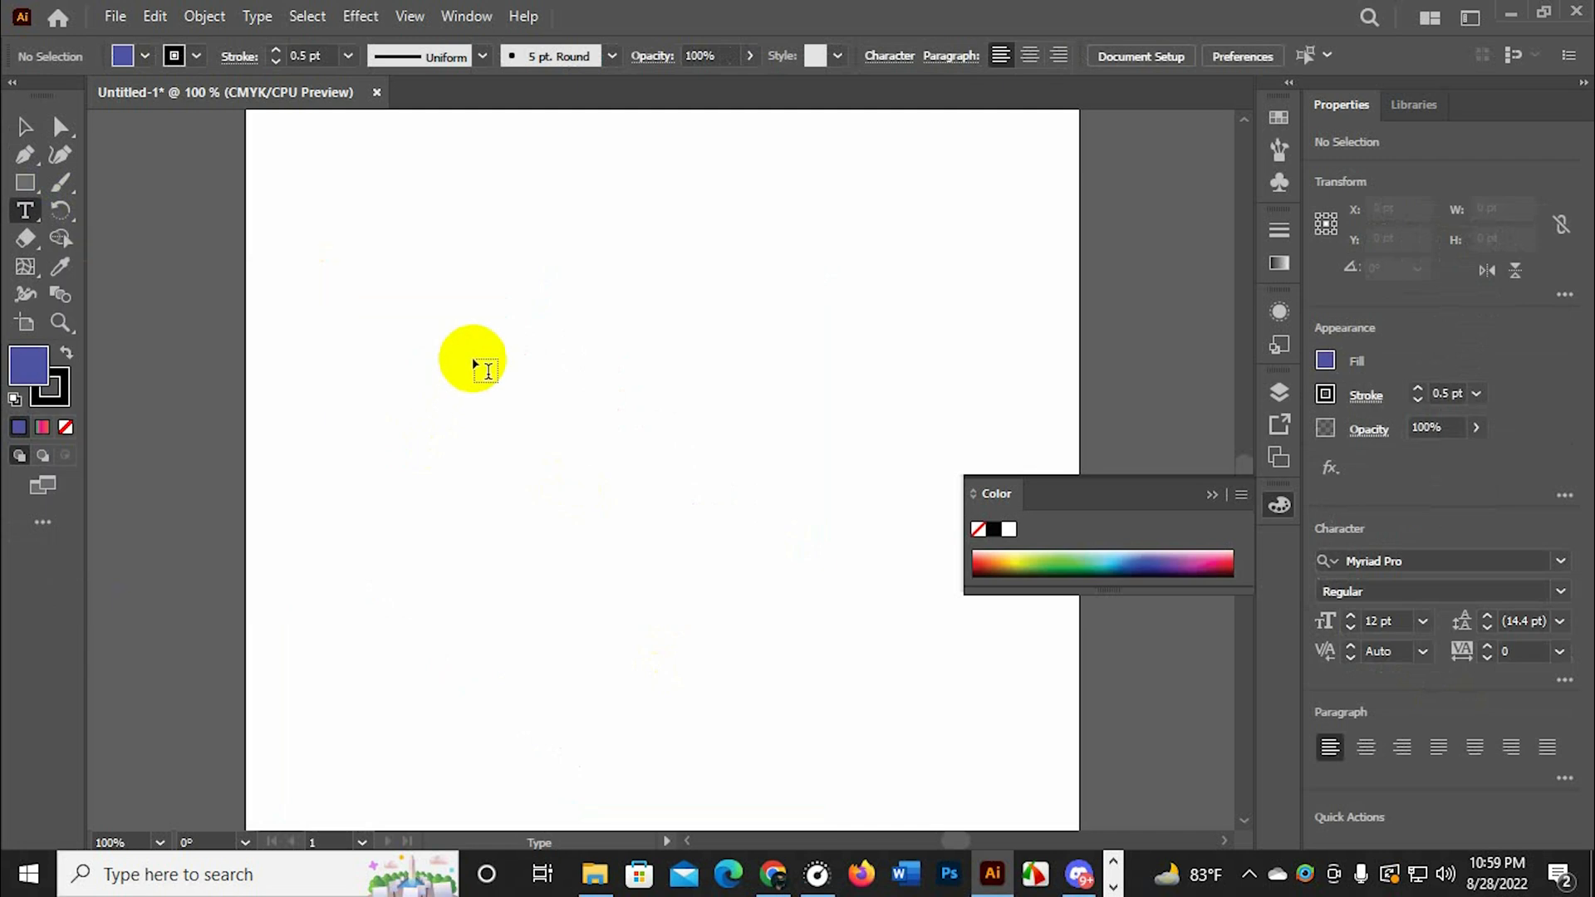
pyautogui.click(473, 354)
pyautogui.press('BackSpace')
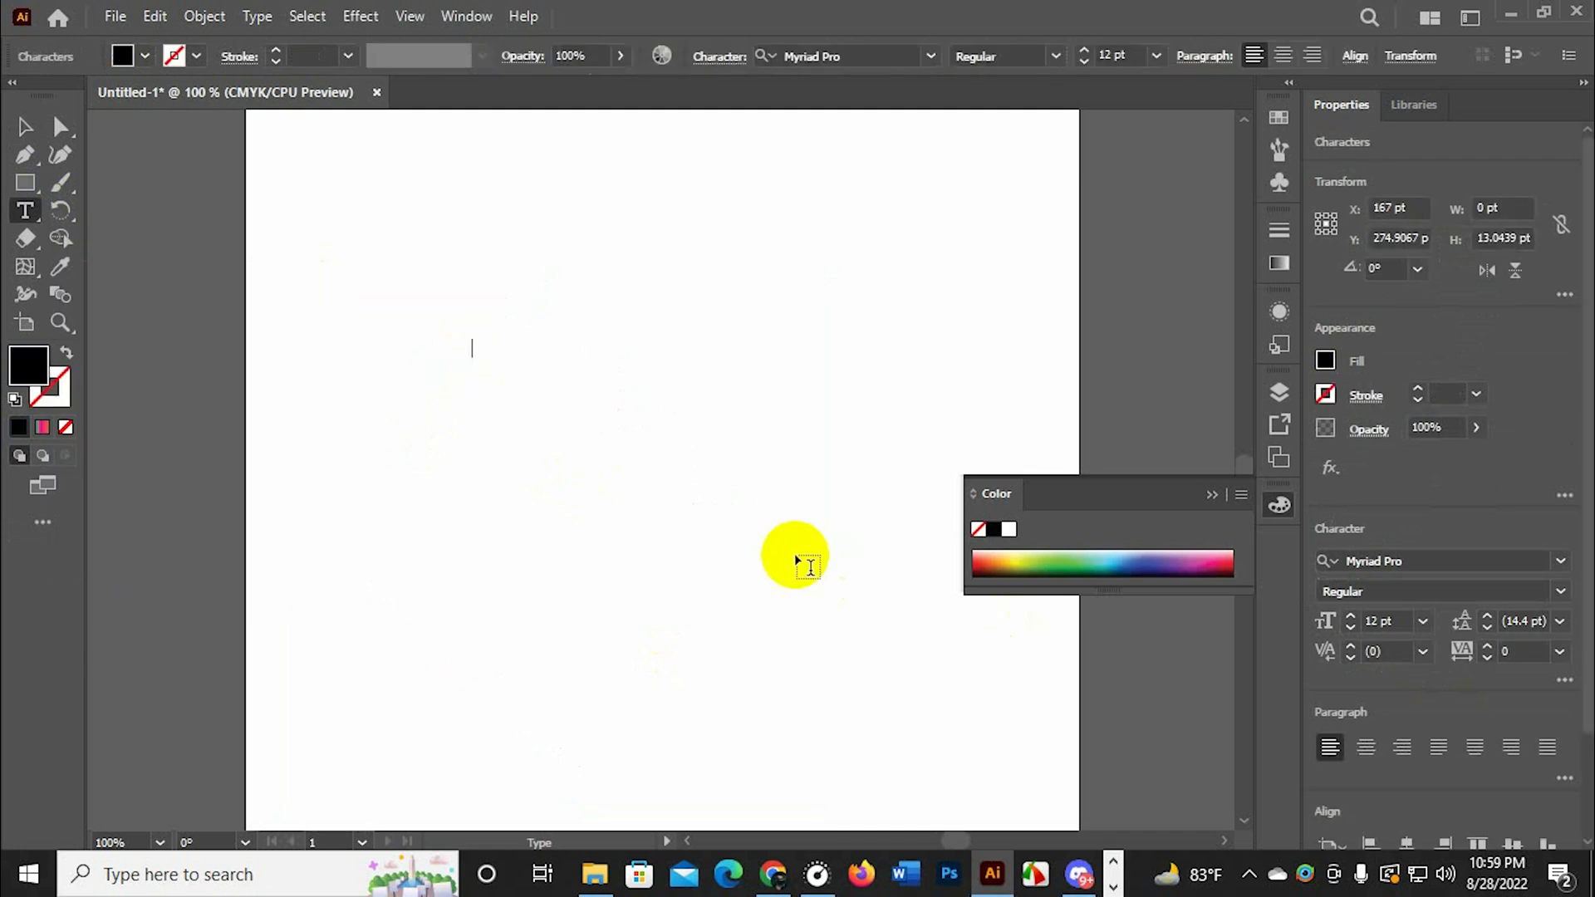
pyautogui.scroll(1, 522, 421)
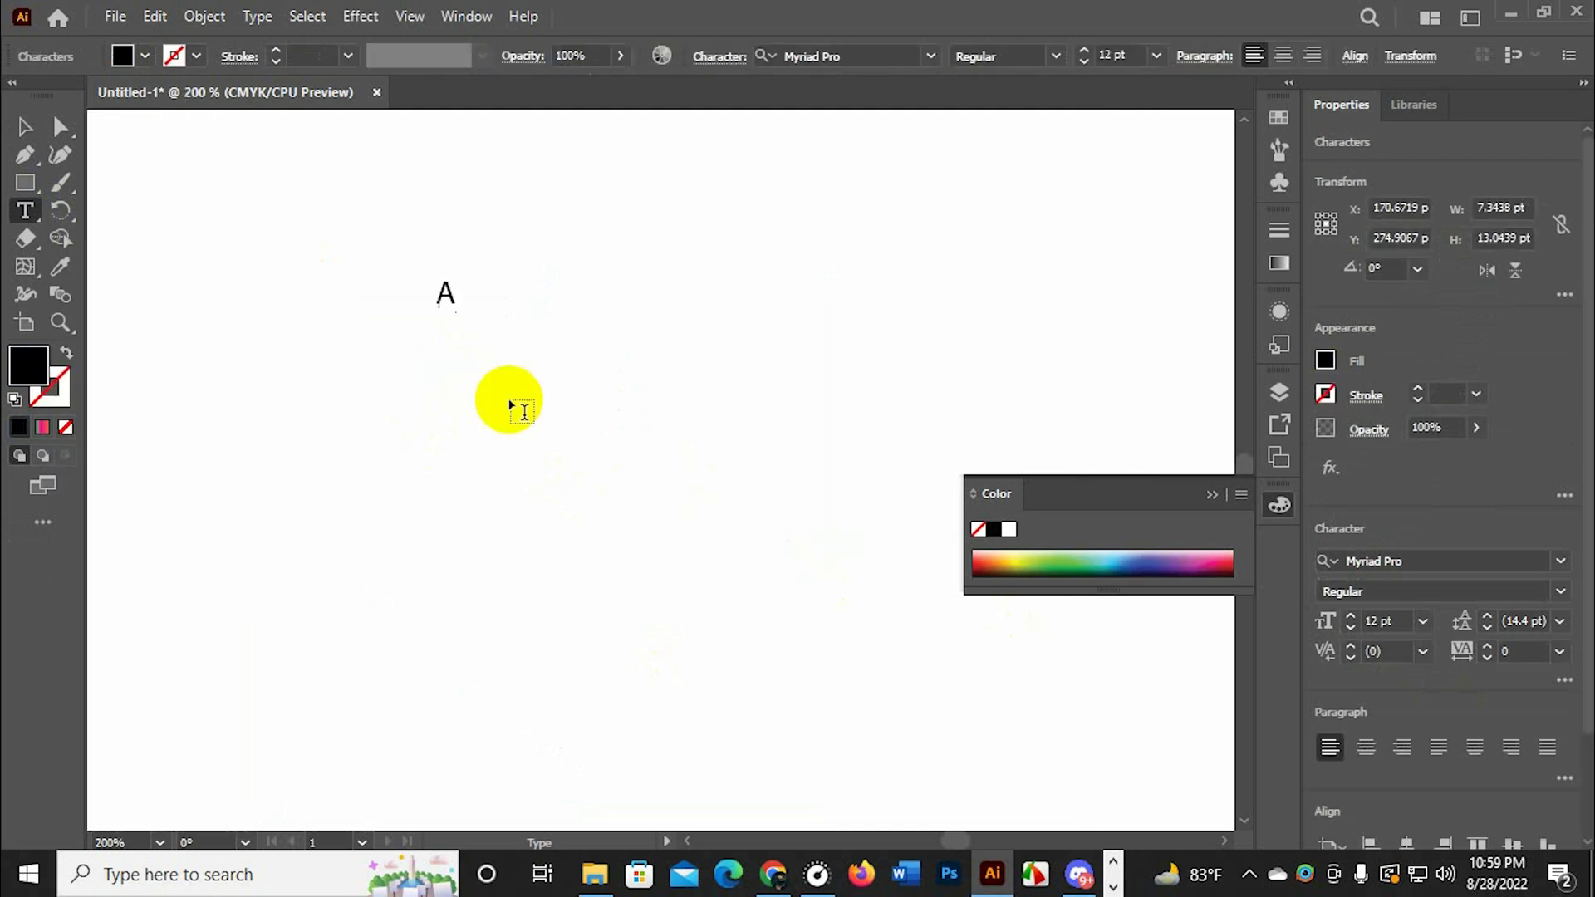
pyautogui.click(23, 125)
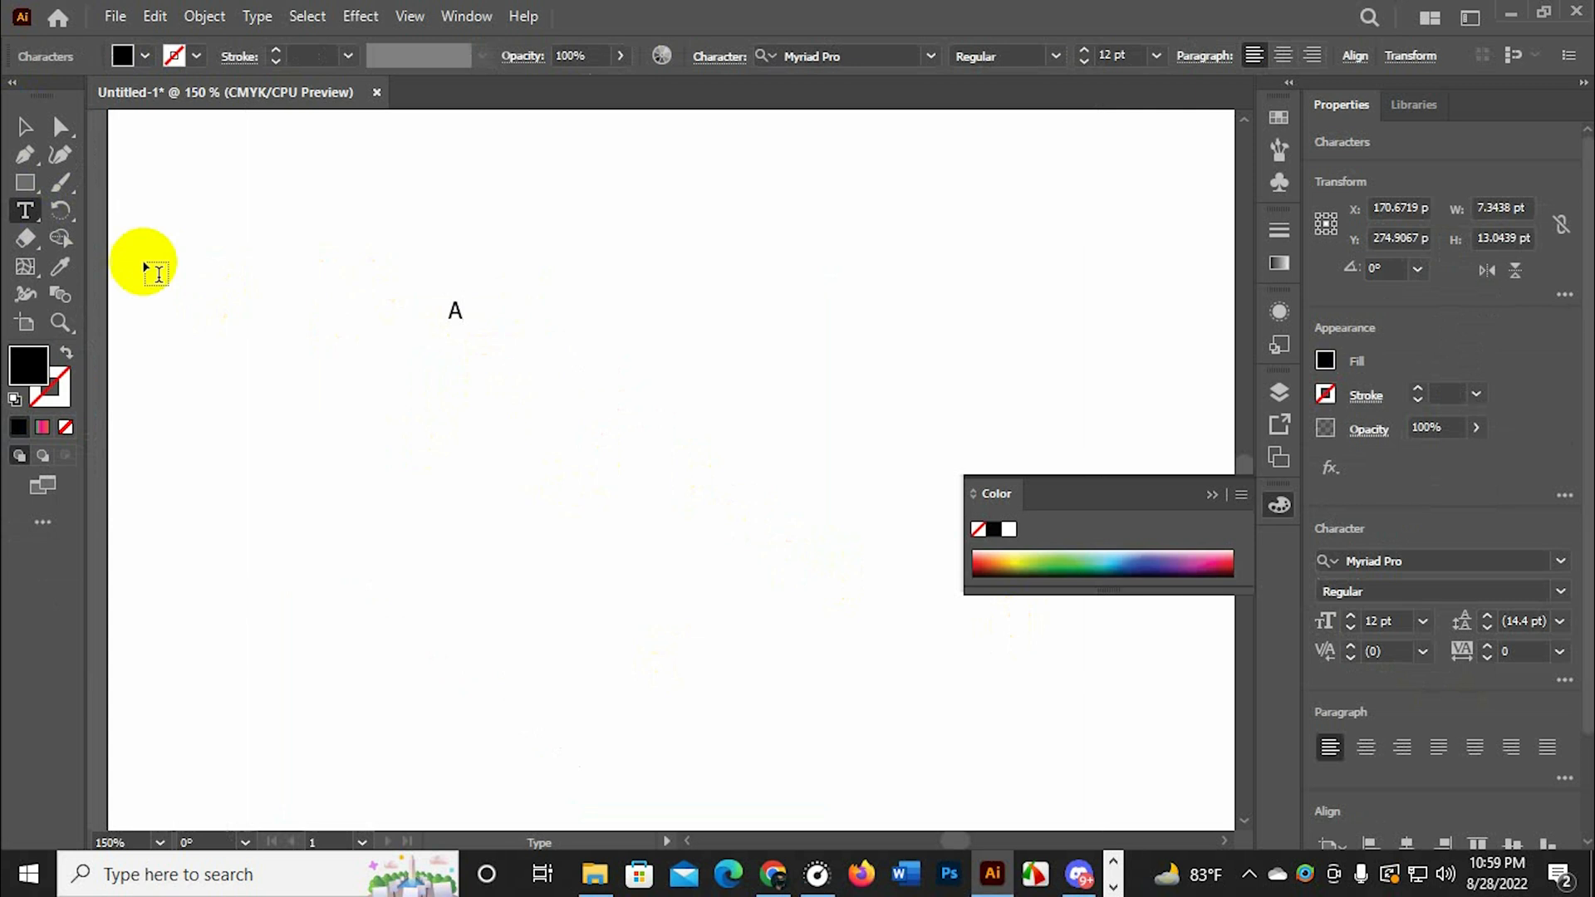
pyautogui.moveTo(580, 201); pyautogui.dragTo(413, 405)
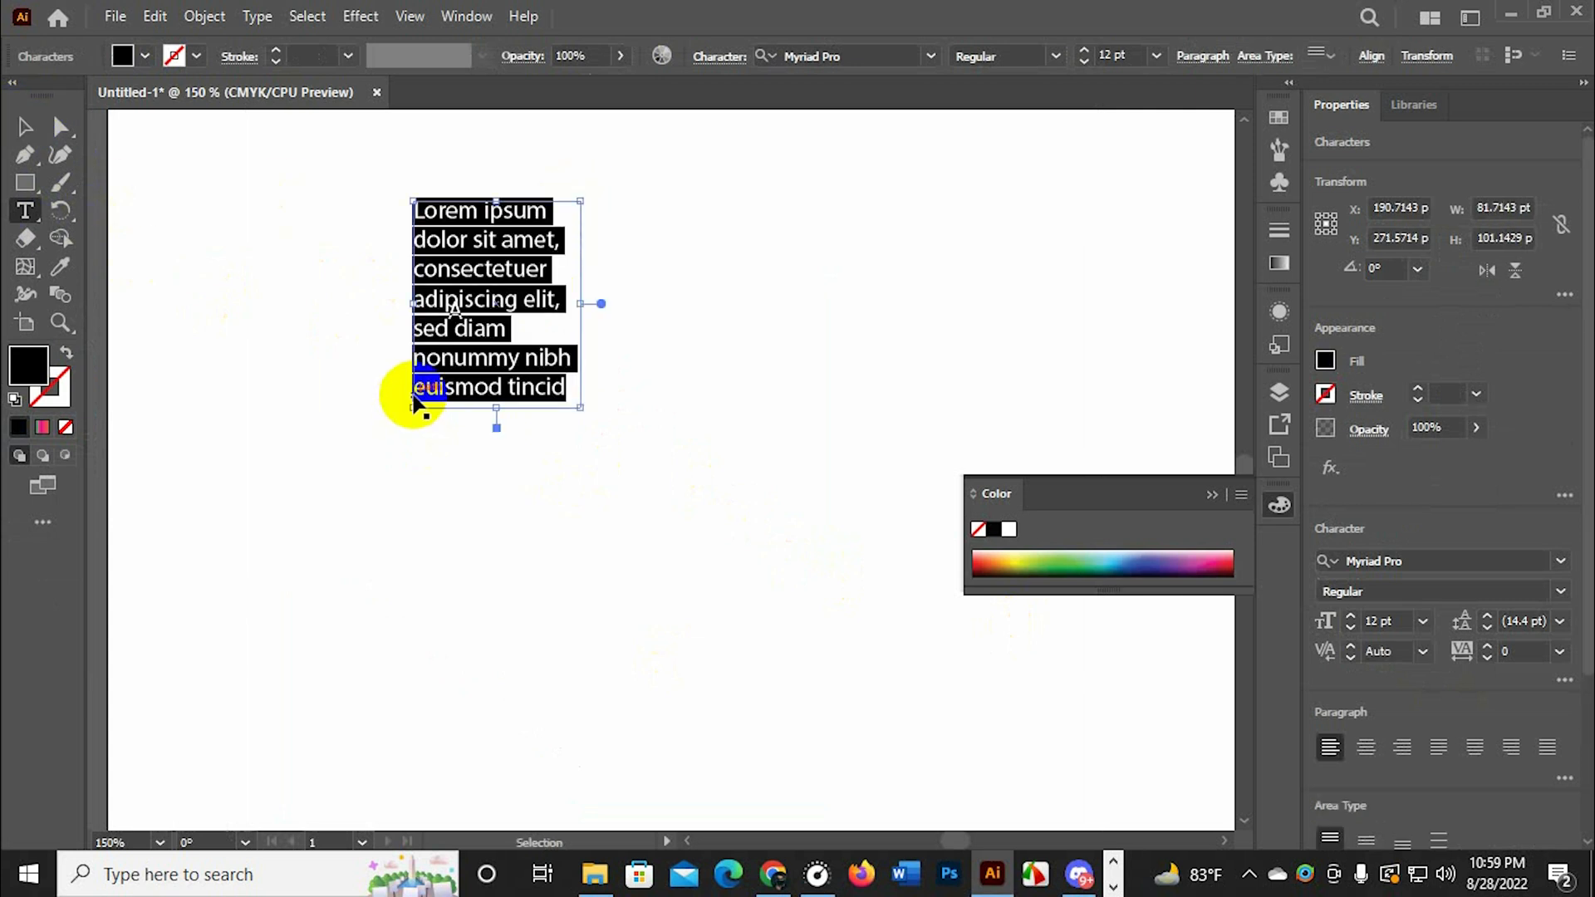
pyautogui.hotkey('ctrl', 'z')
# Scale the letter A up to a font size of about 194 pt
pyautogui.click(38, 126)
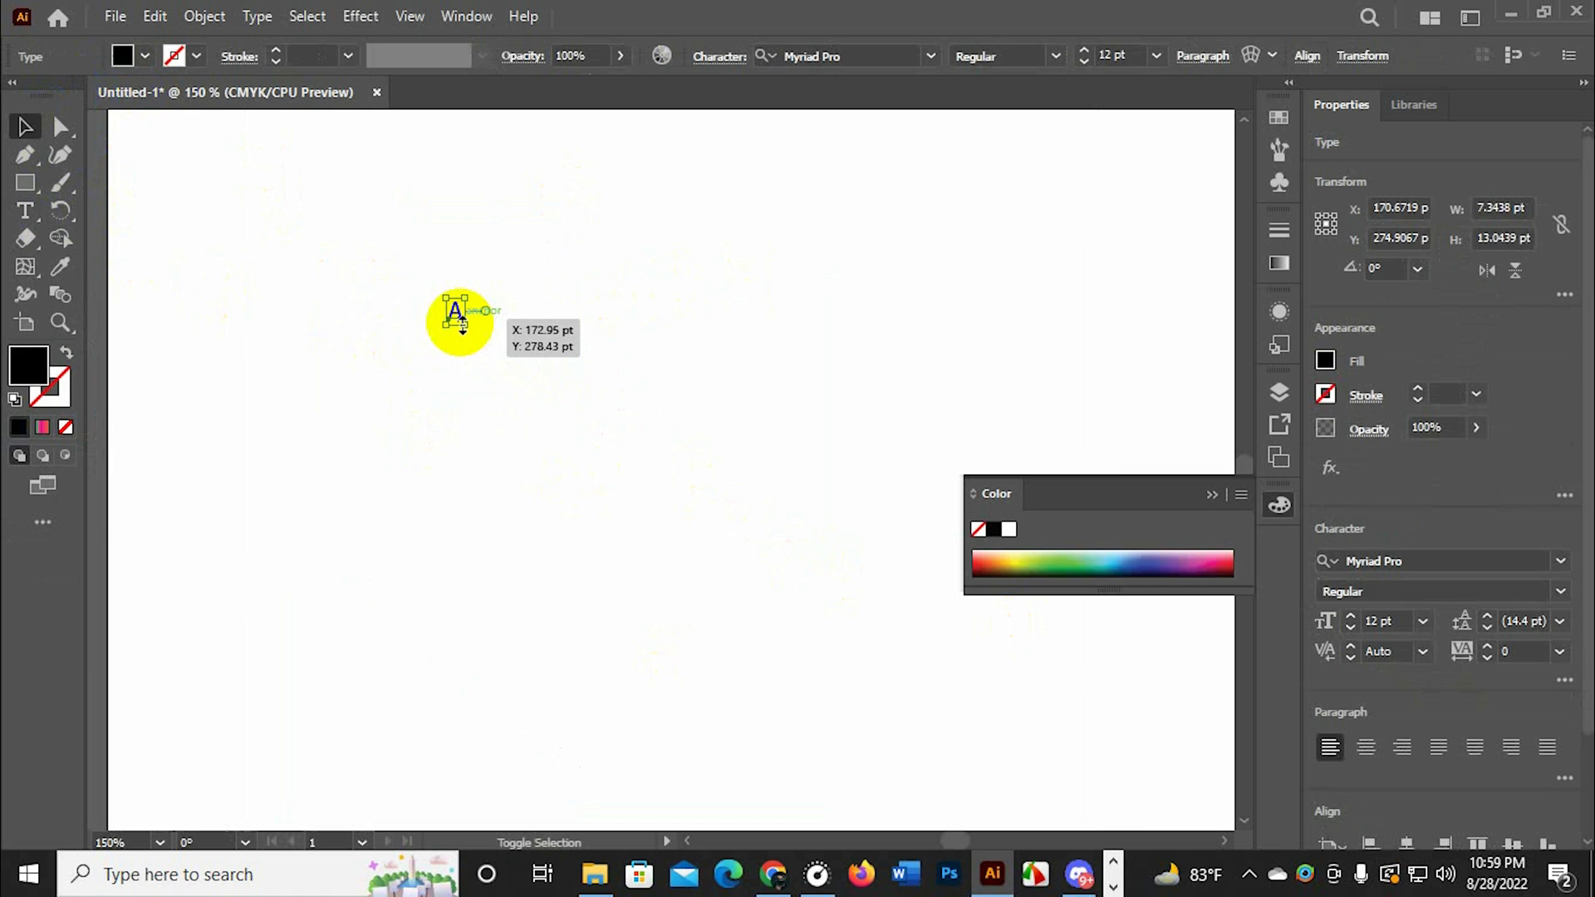
pyautogui.moveTo(463, 324); pyautogui.dragTo(673, 506)
pyautogui.hotkey('ctrl', '-')
pyautogui.hotkey('ctrl', '-')
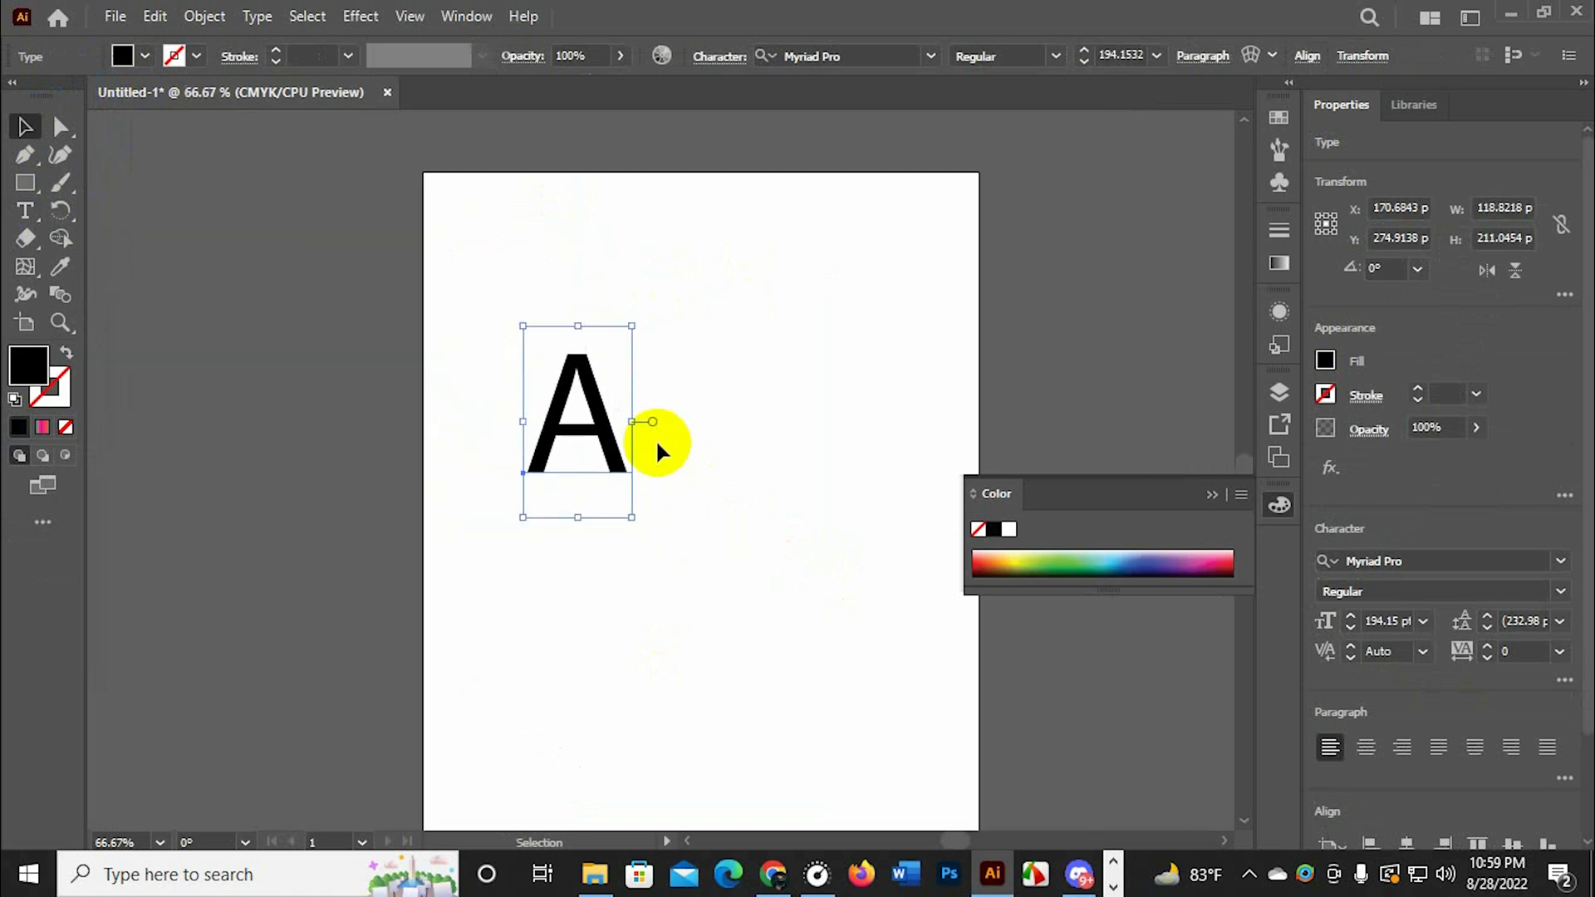
pyautogui.press('t')
pyautogui.moveTo(760, 332); pyautogui.dragTo(501, 502)
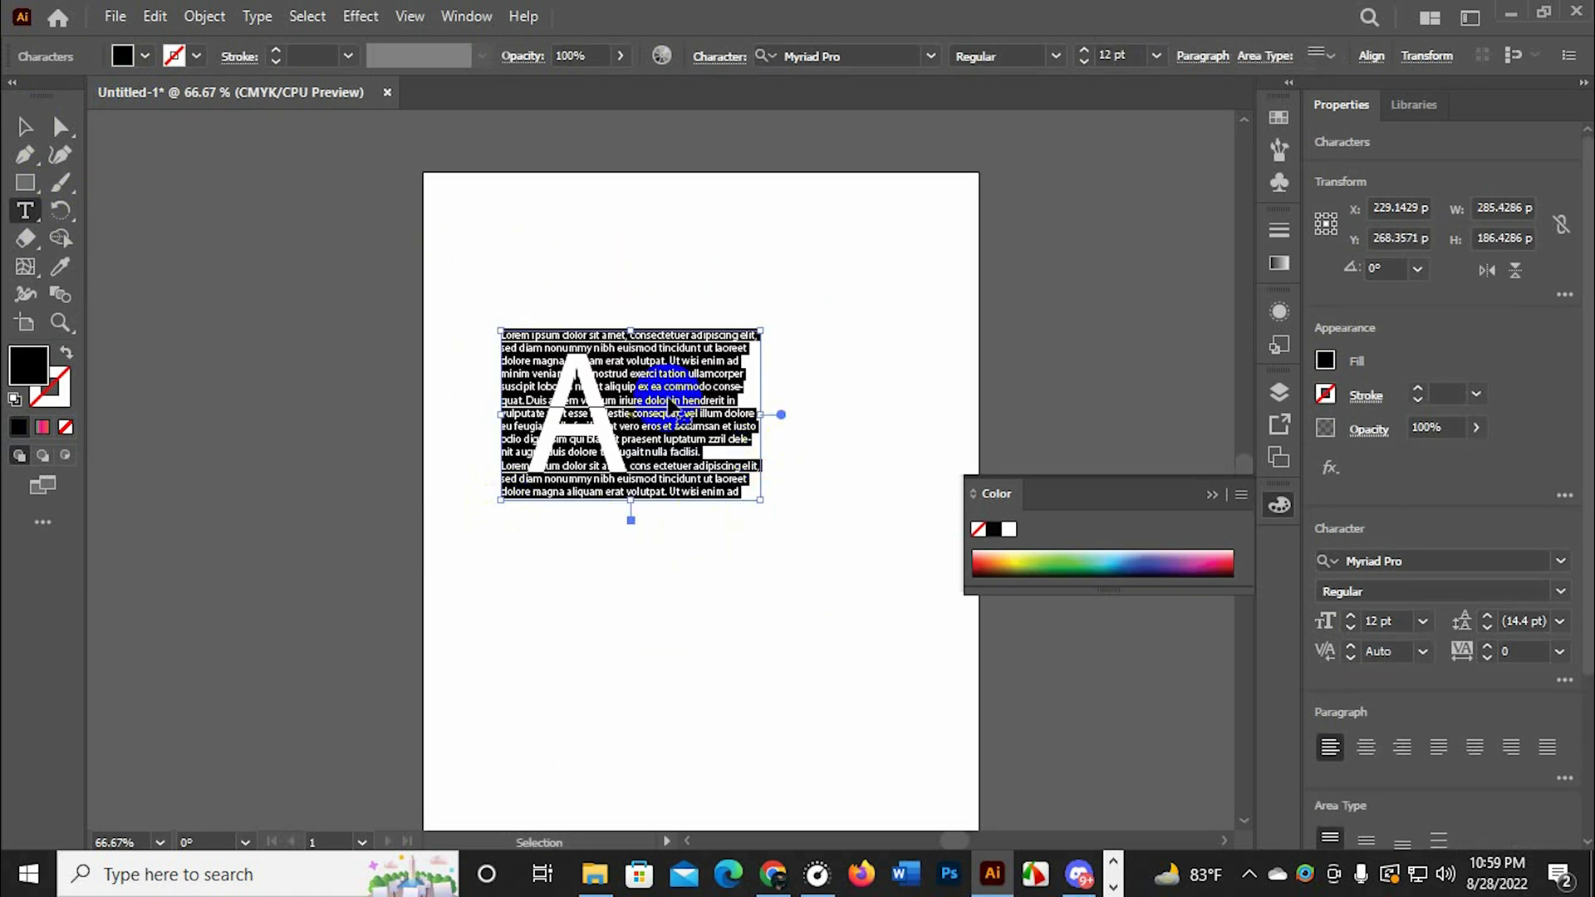
pyautogui.hotkey('ctrl', 'z')
# Convert the letter A to outlines
pyautogui.click(16, 125)
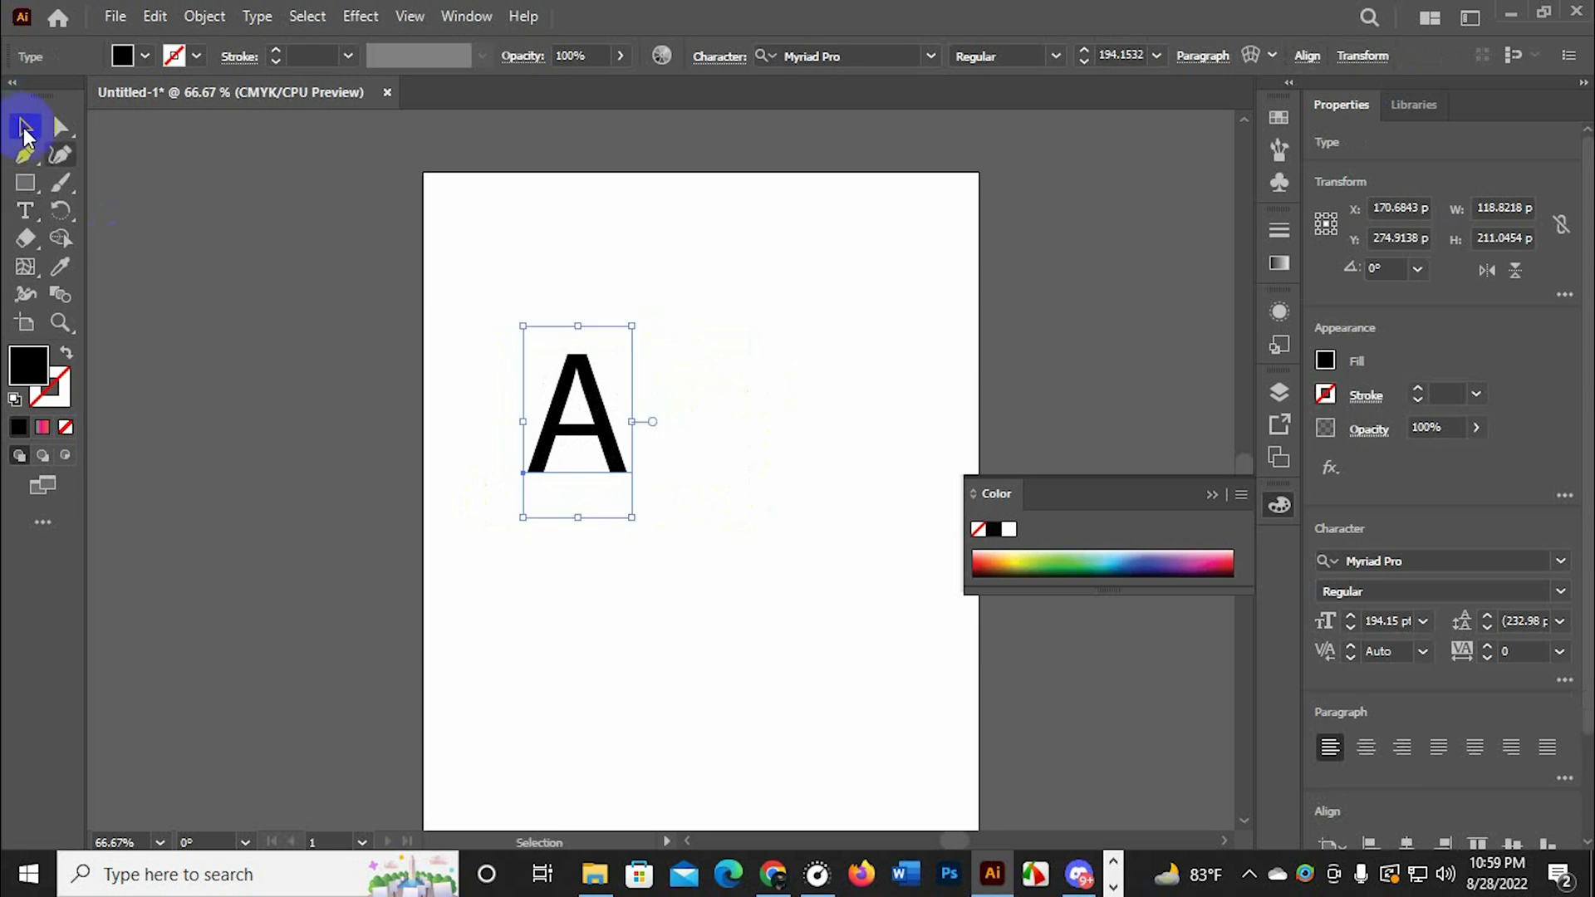
pyautogui.rightClick(574, 427)
pyautogui.click(658, 526)
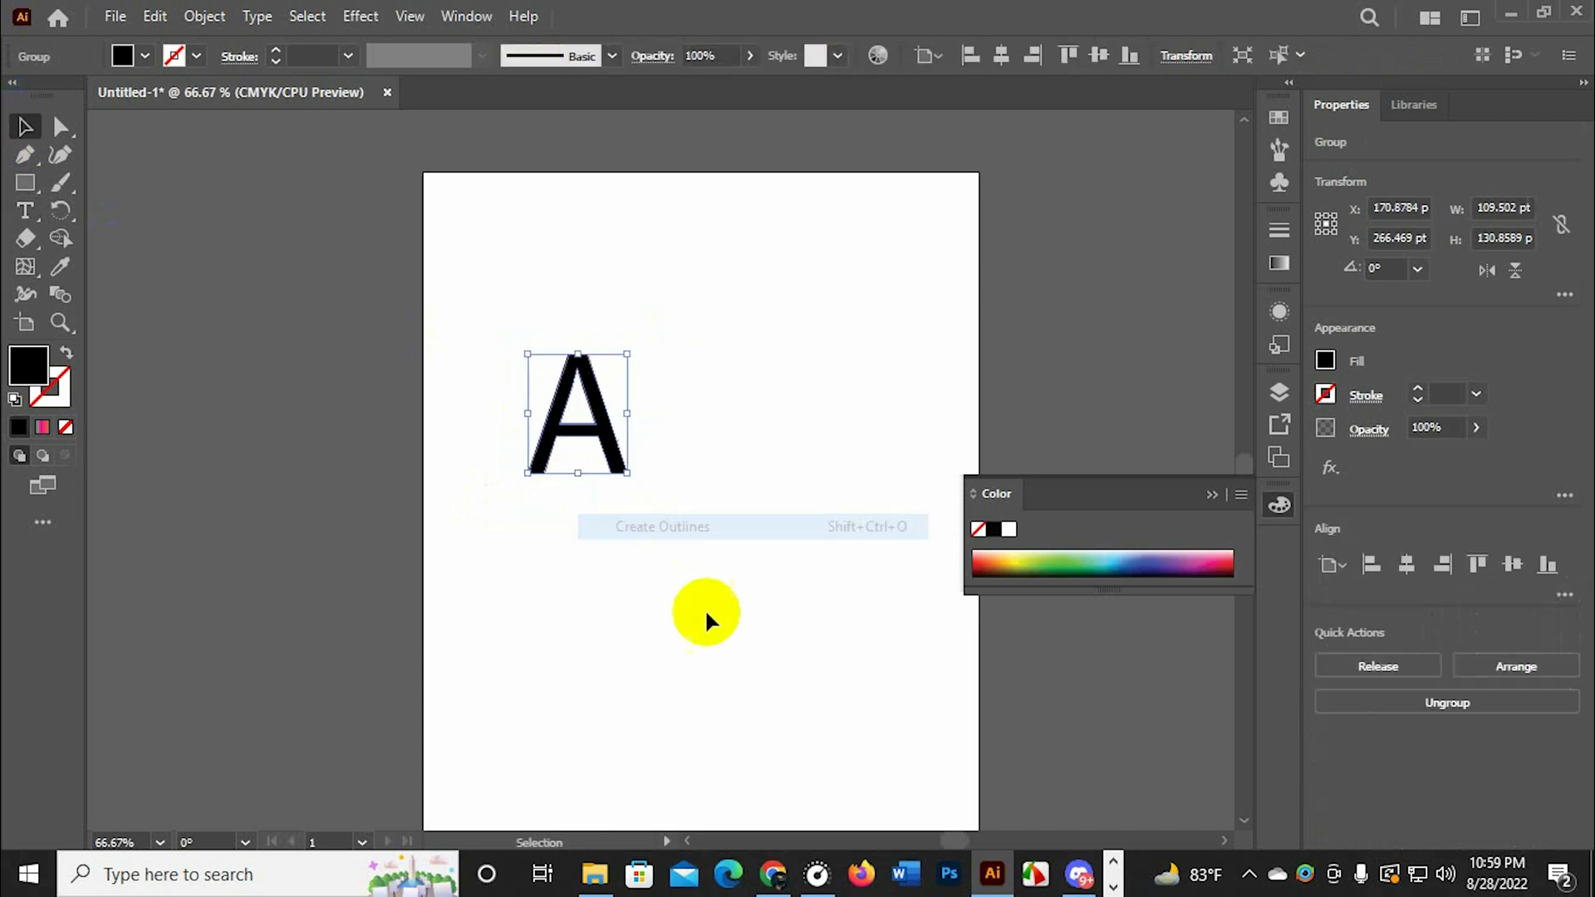
# Isolate the outlined letter's compound path, fill it with dark green and exit isolation mode
pyautogui.click(630, 505)
pyautogui.doubleClick(605, 455)
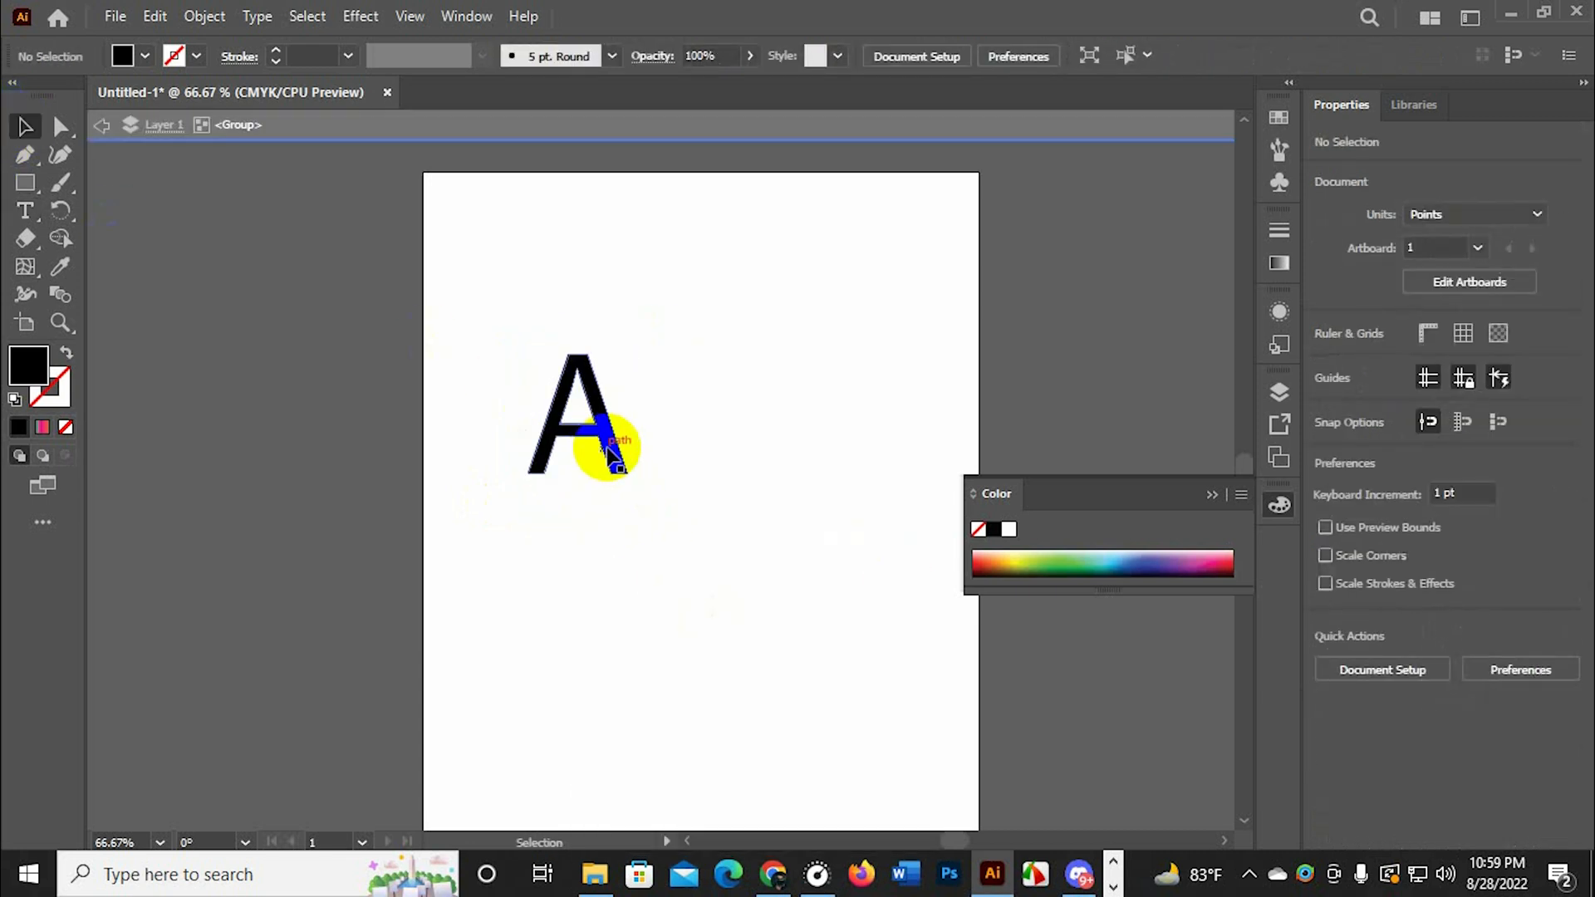
pyautogui.click(1053, 555)
pyautogui.click(1086, 562)
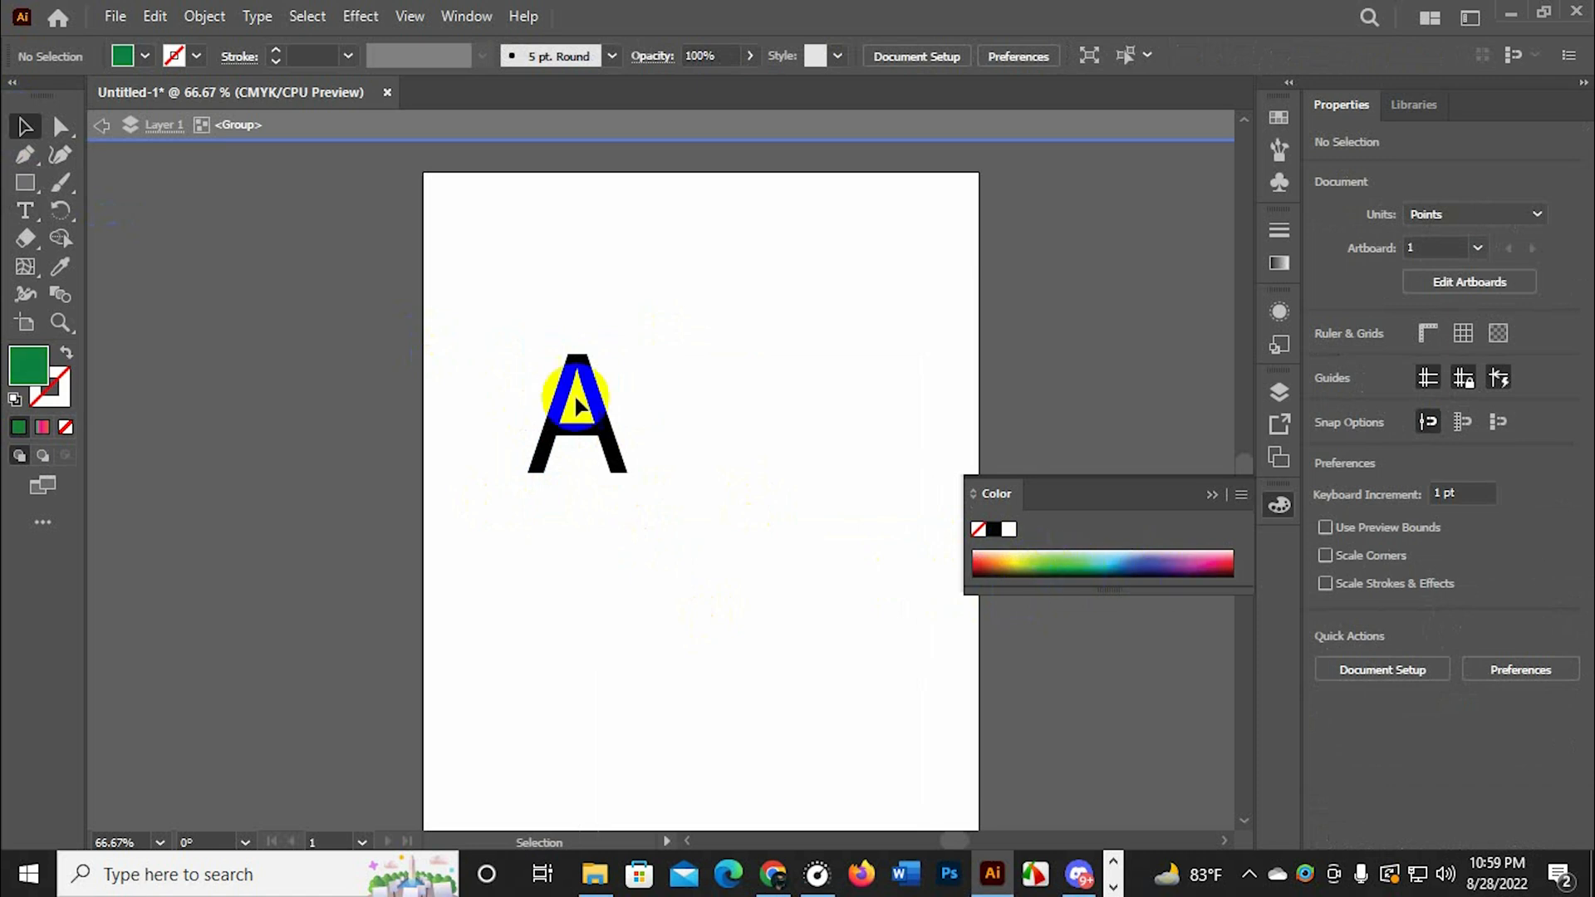
pyautogui.doubleClick(611, 458)
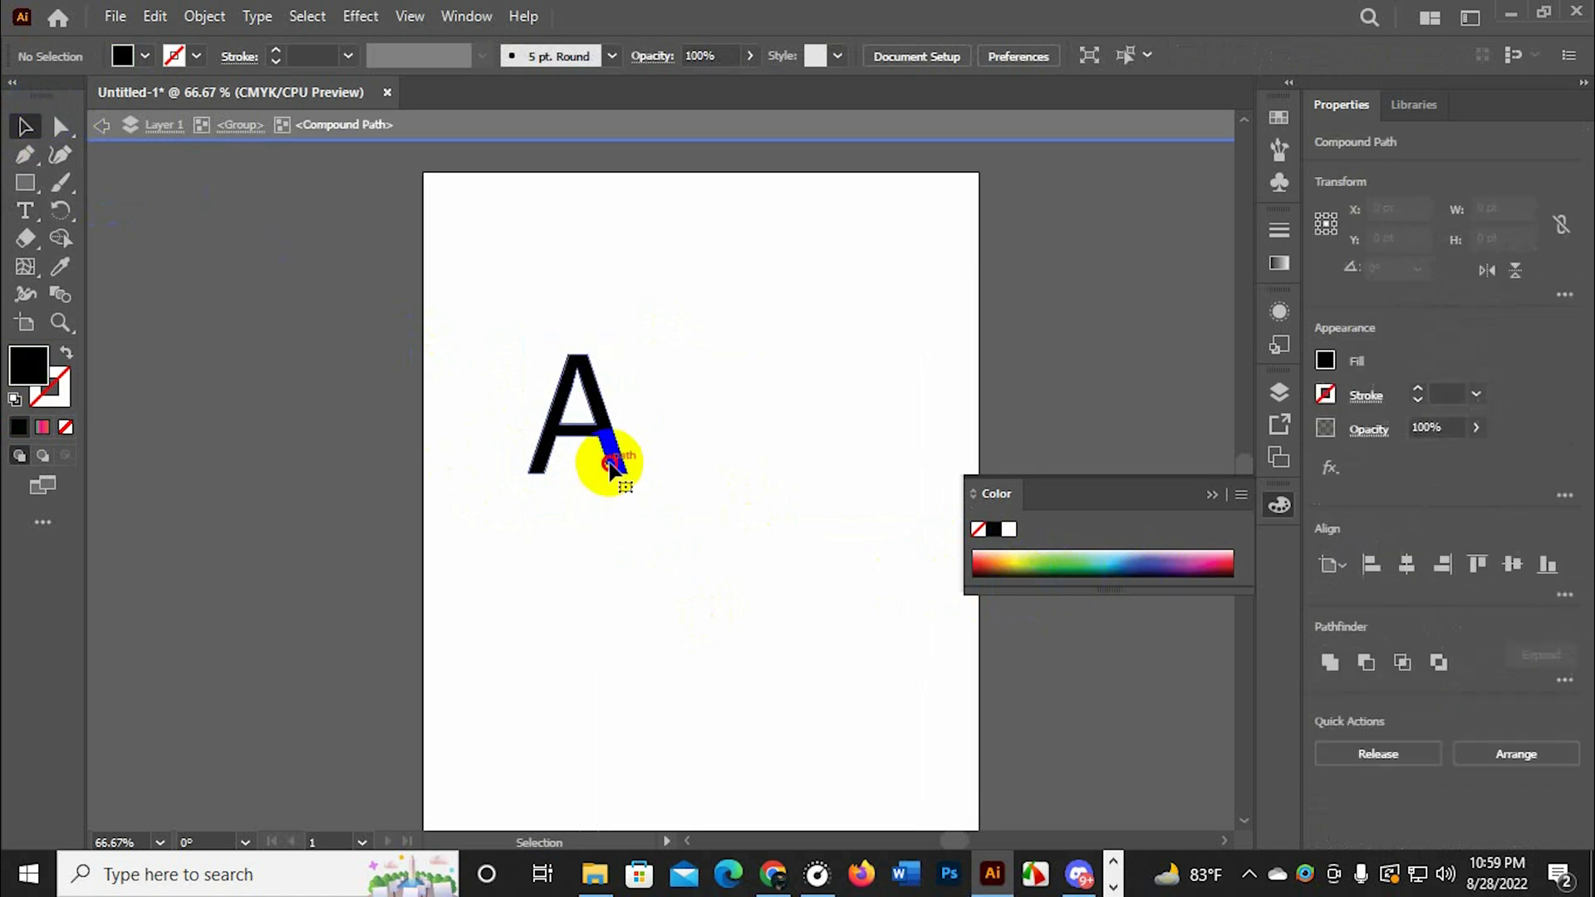
pyautogui.click(609, 457)
pyautogui.click(1057, 562)
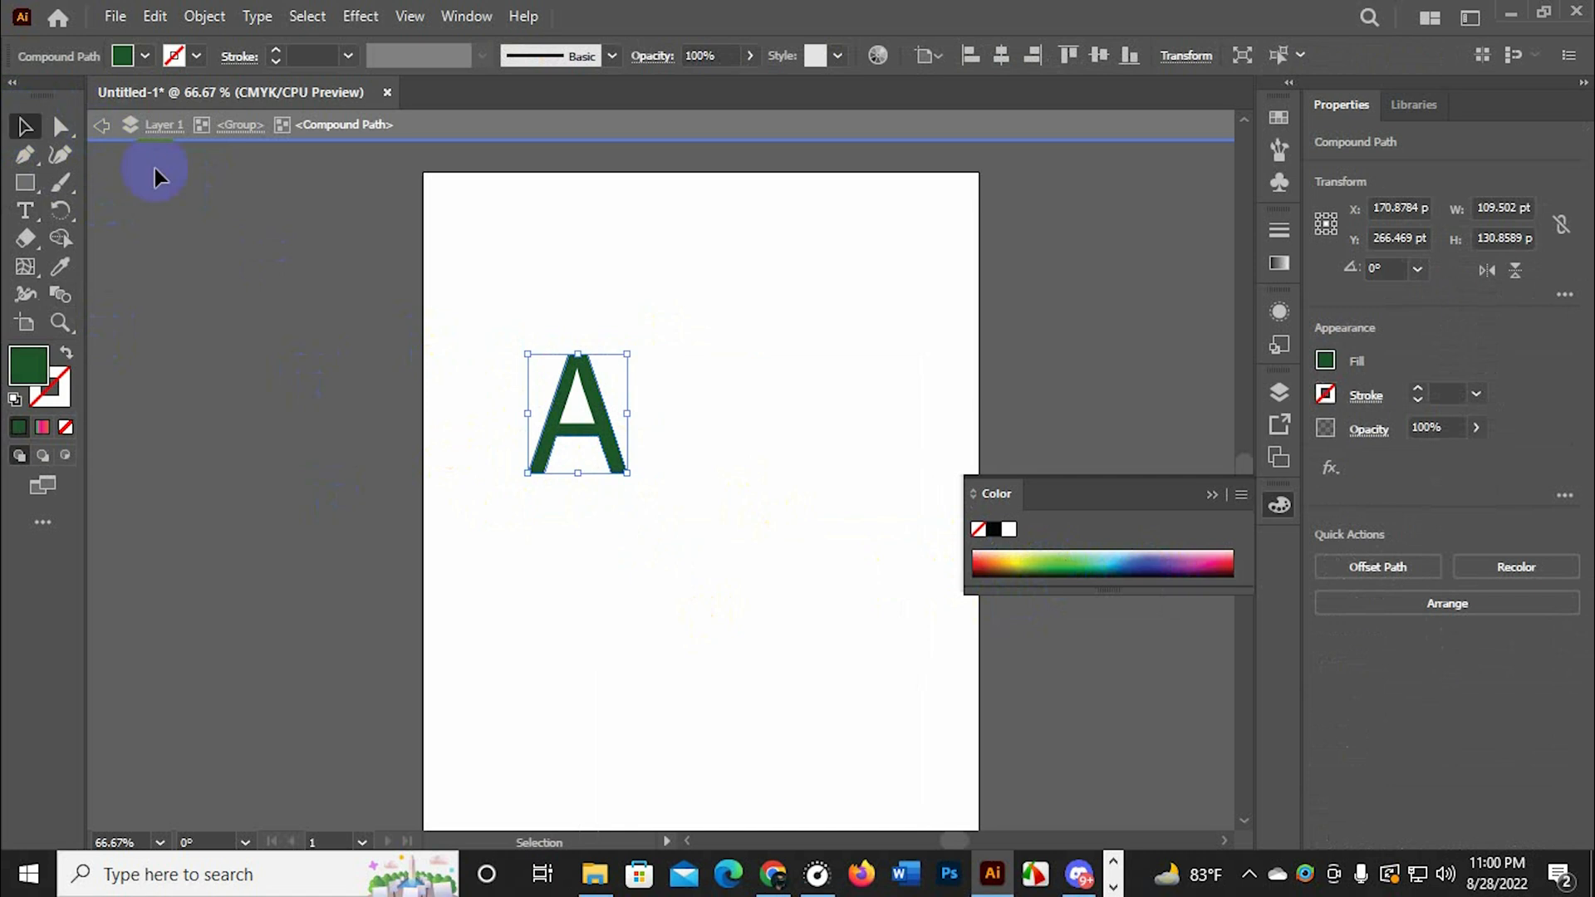
pyautogui.doubleClick(733, 347)
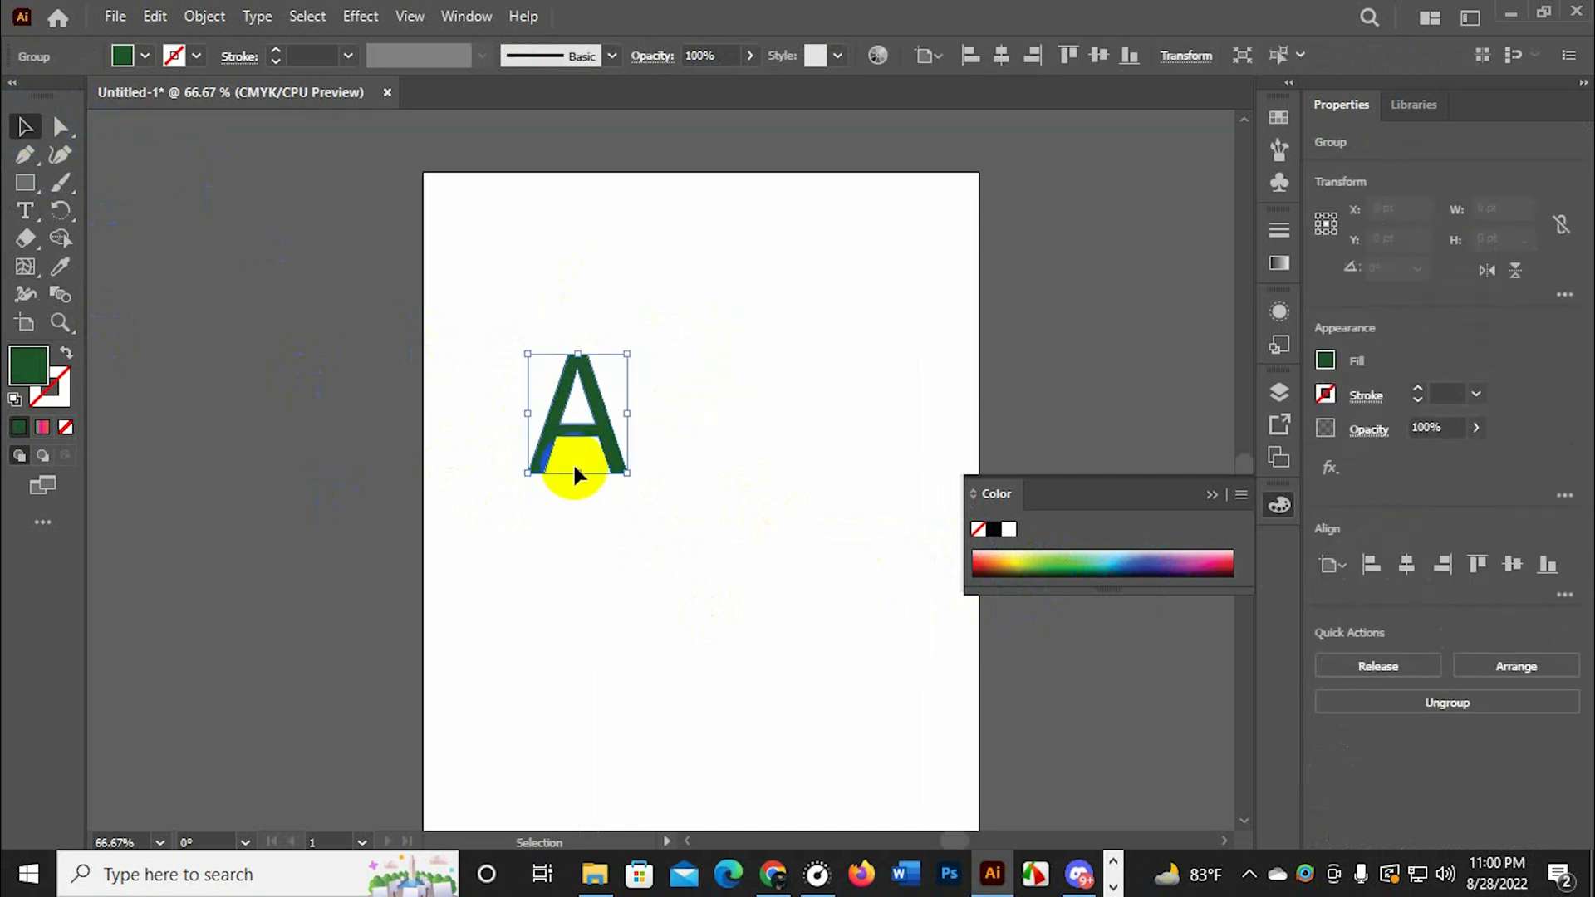
# Duplicate the green letter A to about X 291, Y 417 pt and fill the copy with blue
pyautogui.moveTo(571, 462); pyautogui.dragTo(709, 576)
pyautogui.click(689, 268)
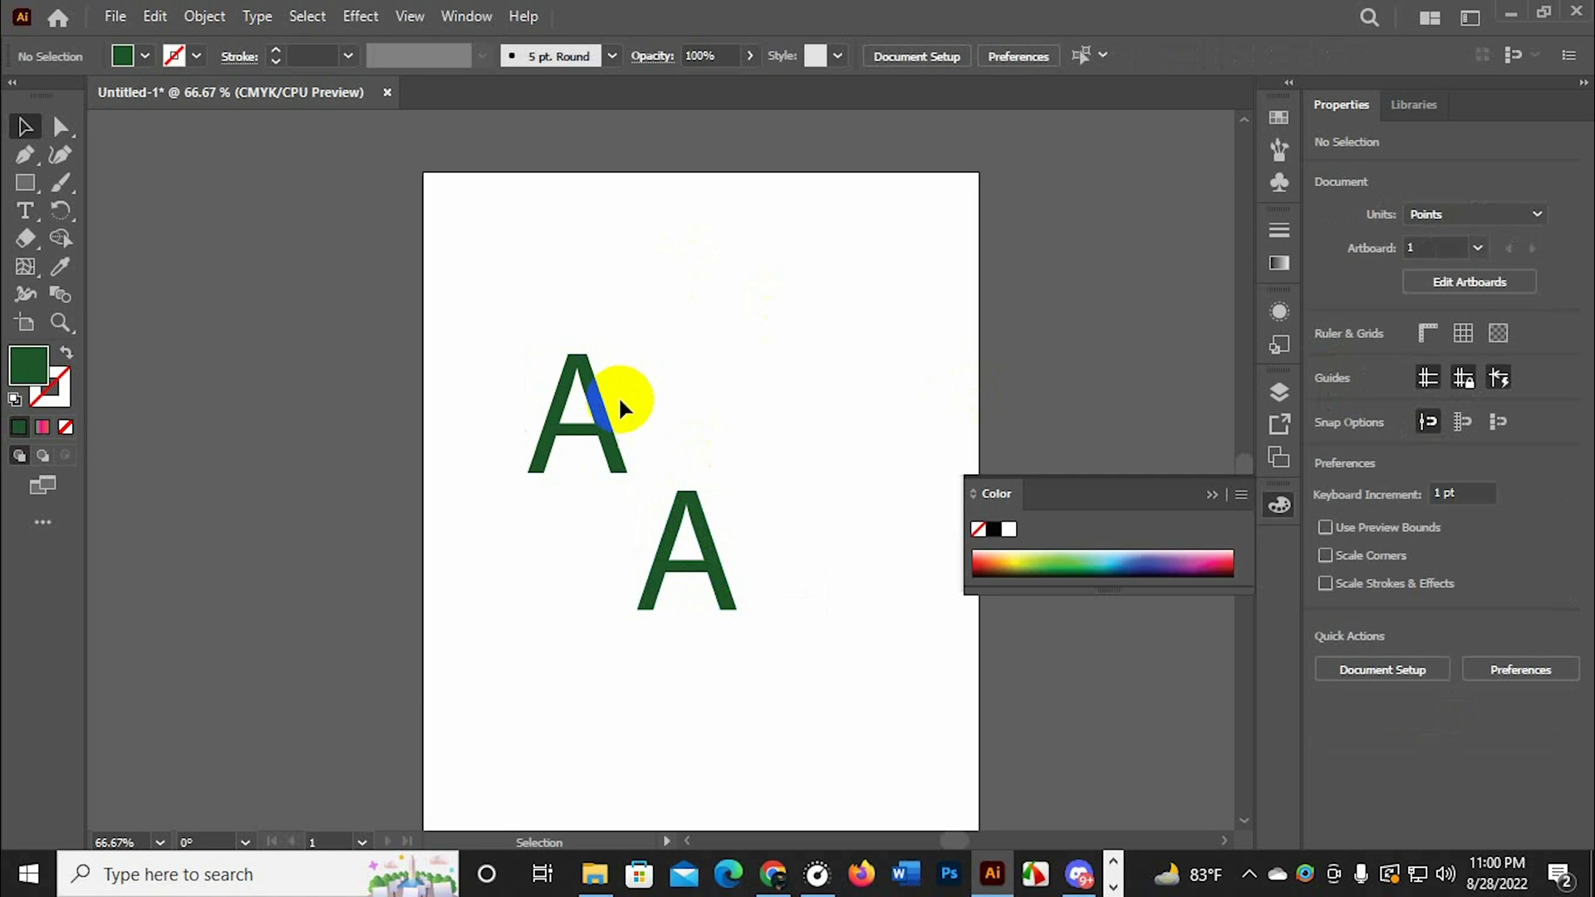
pyautogui.click(677, 511)
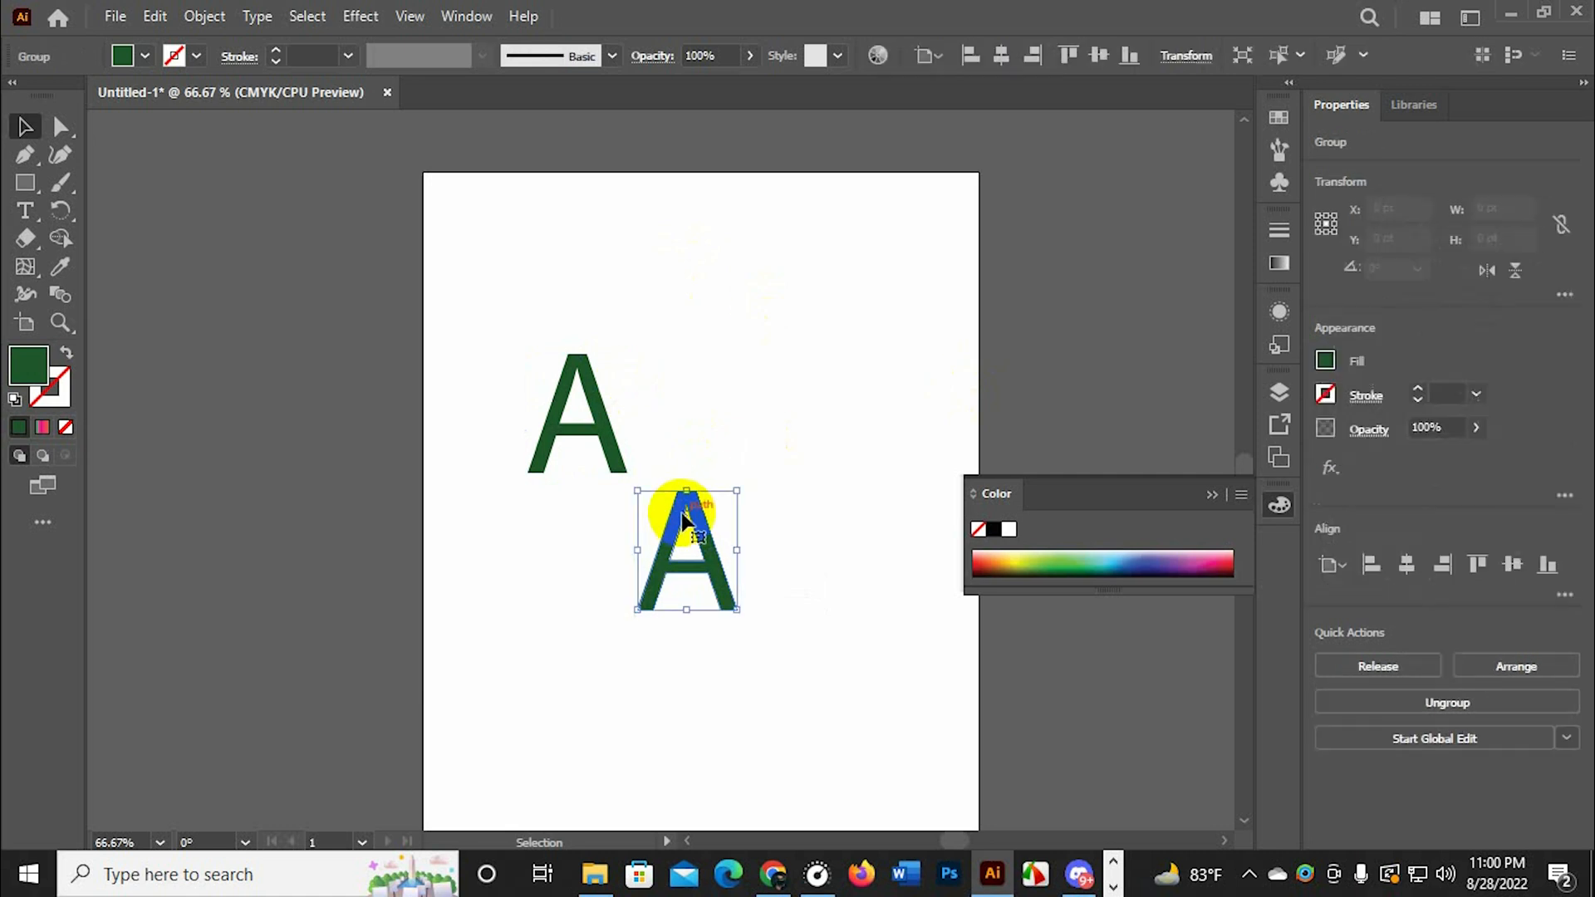
pyautogui.click(1052, 557)
pyautogui.click(1131, 553)
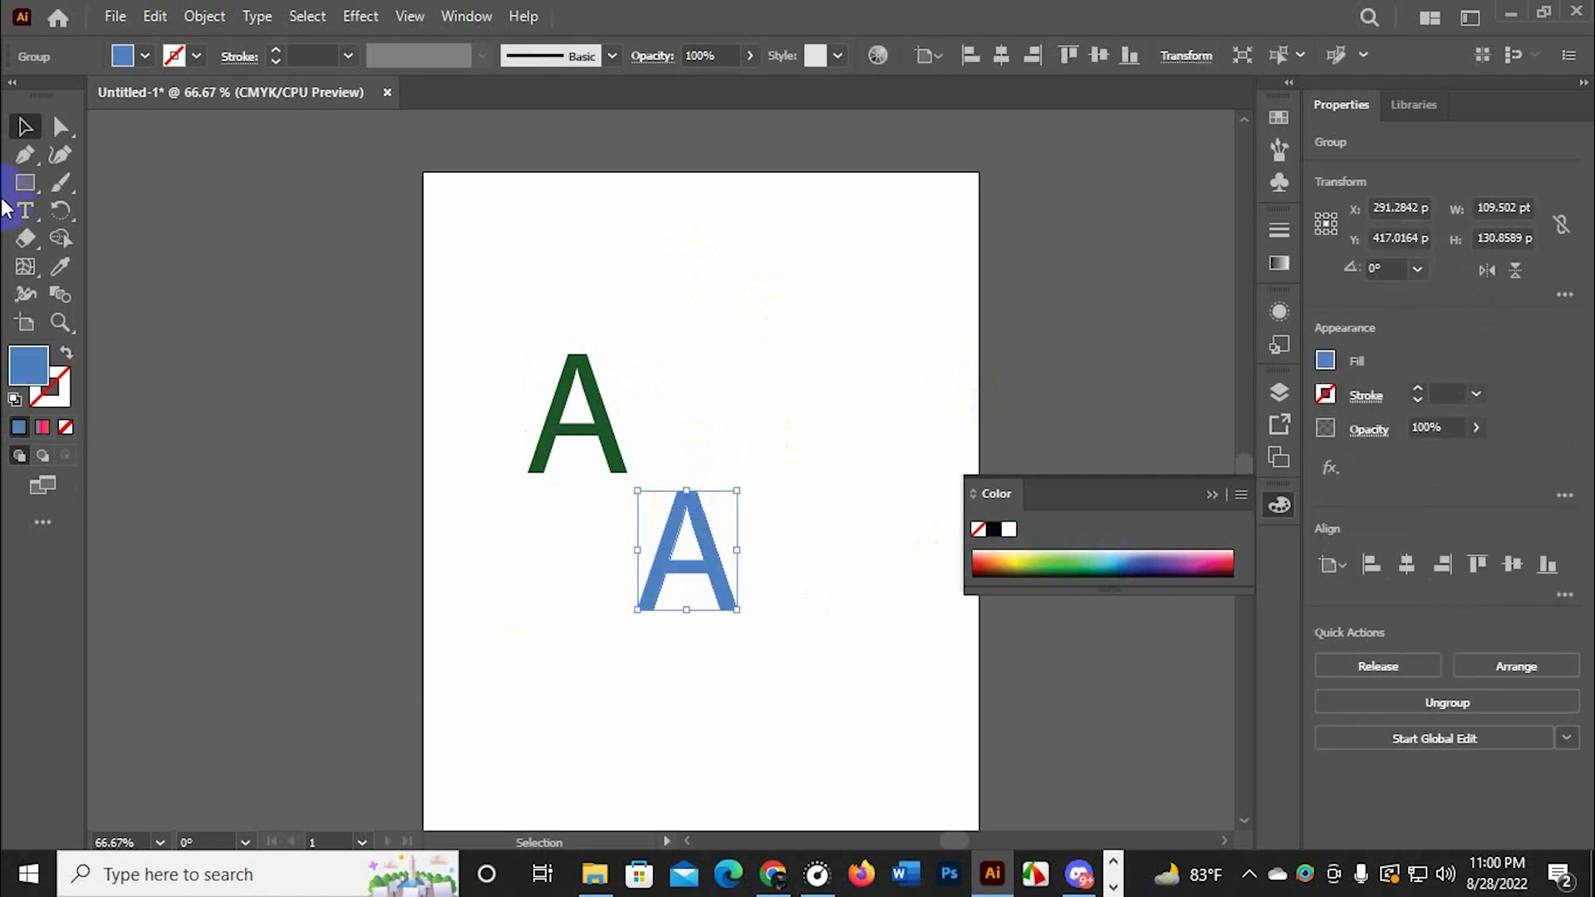
# Select both outlined letters and accept a Specified Distance of 4 pt in the Blend options
pyautogui.click(845, 272)
pyautogui.moveTo(740, 328); pyautogui.dragTo(542, 739)
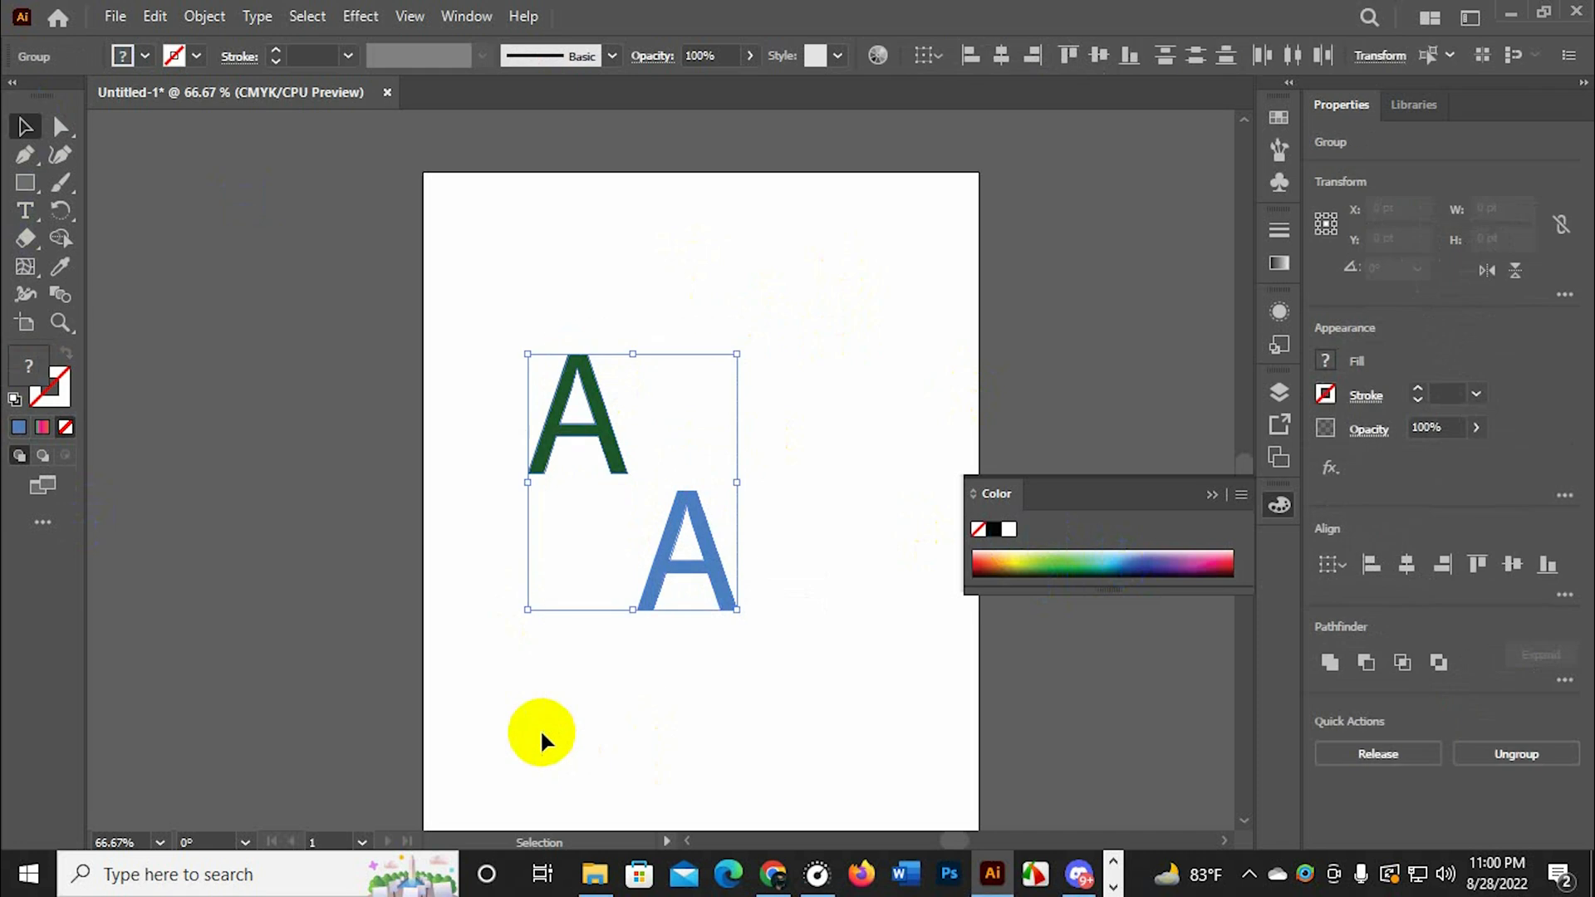
pyautogui.click(62, 301)
pyautogui.scroll(1, 532, 495)
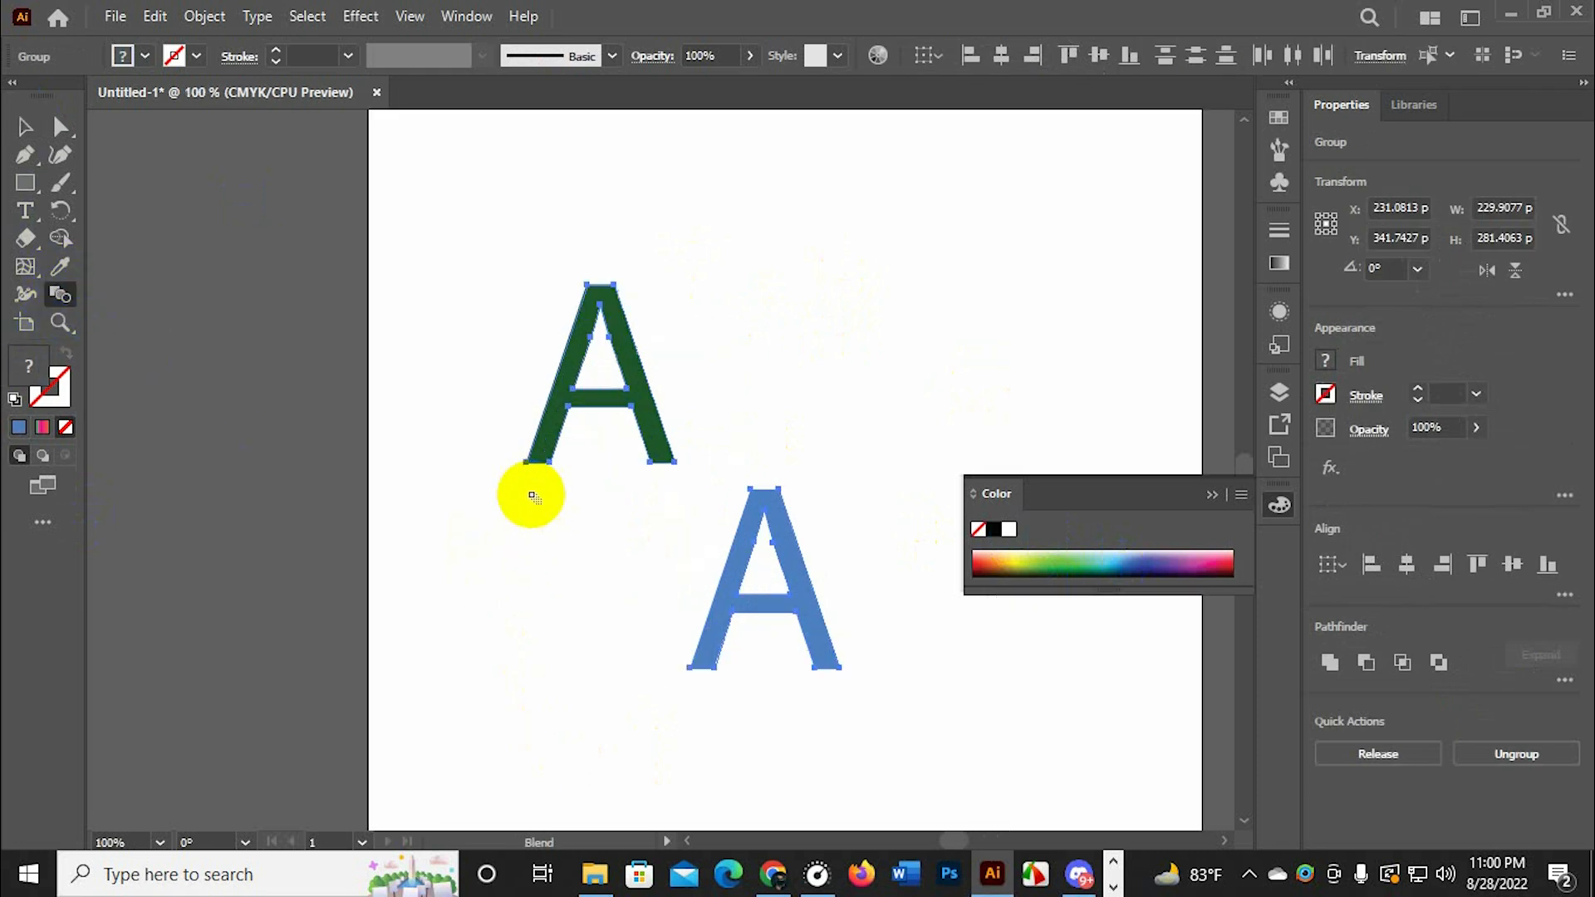
pyautogui.scroll(2, 532, 496)
pyautogui.click(35, 301)
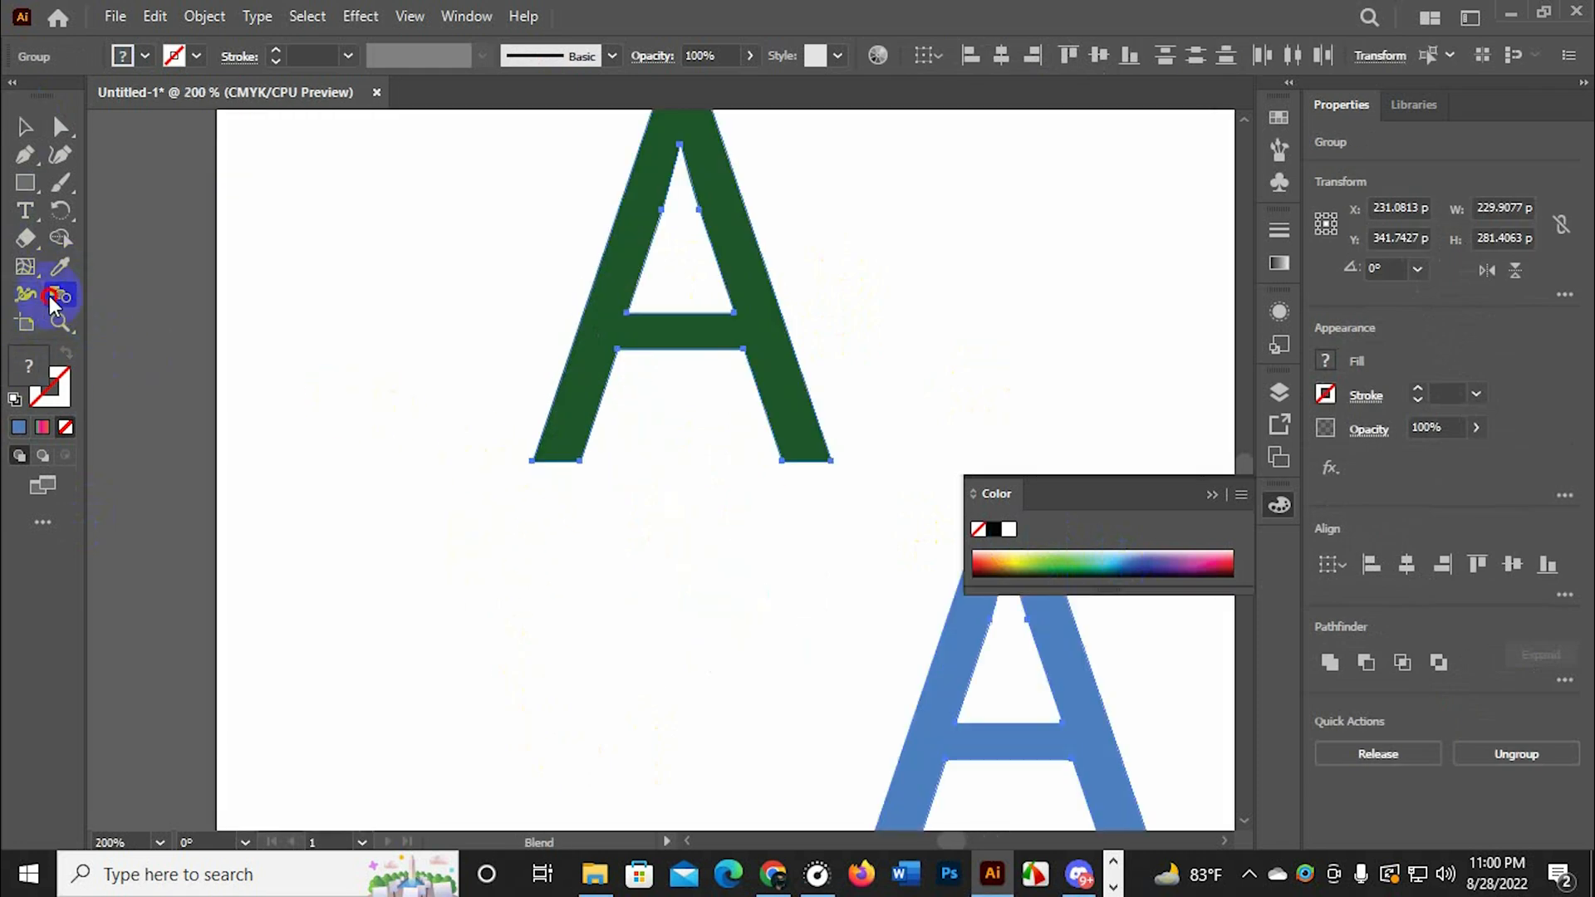
pyautogui.doubleClick(49, 296)
pyautogui.click(818, 486)
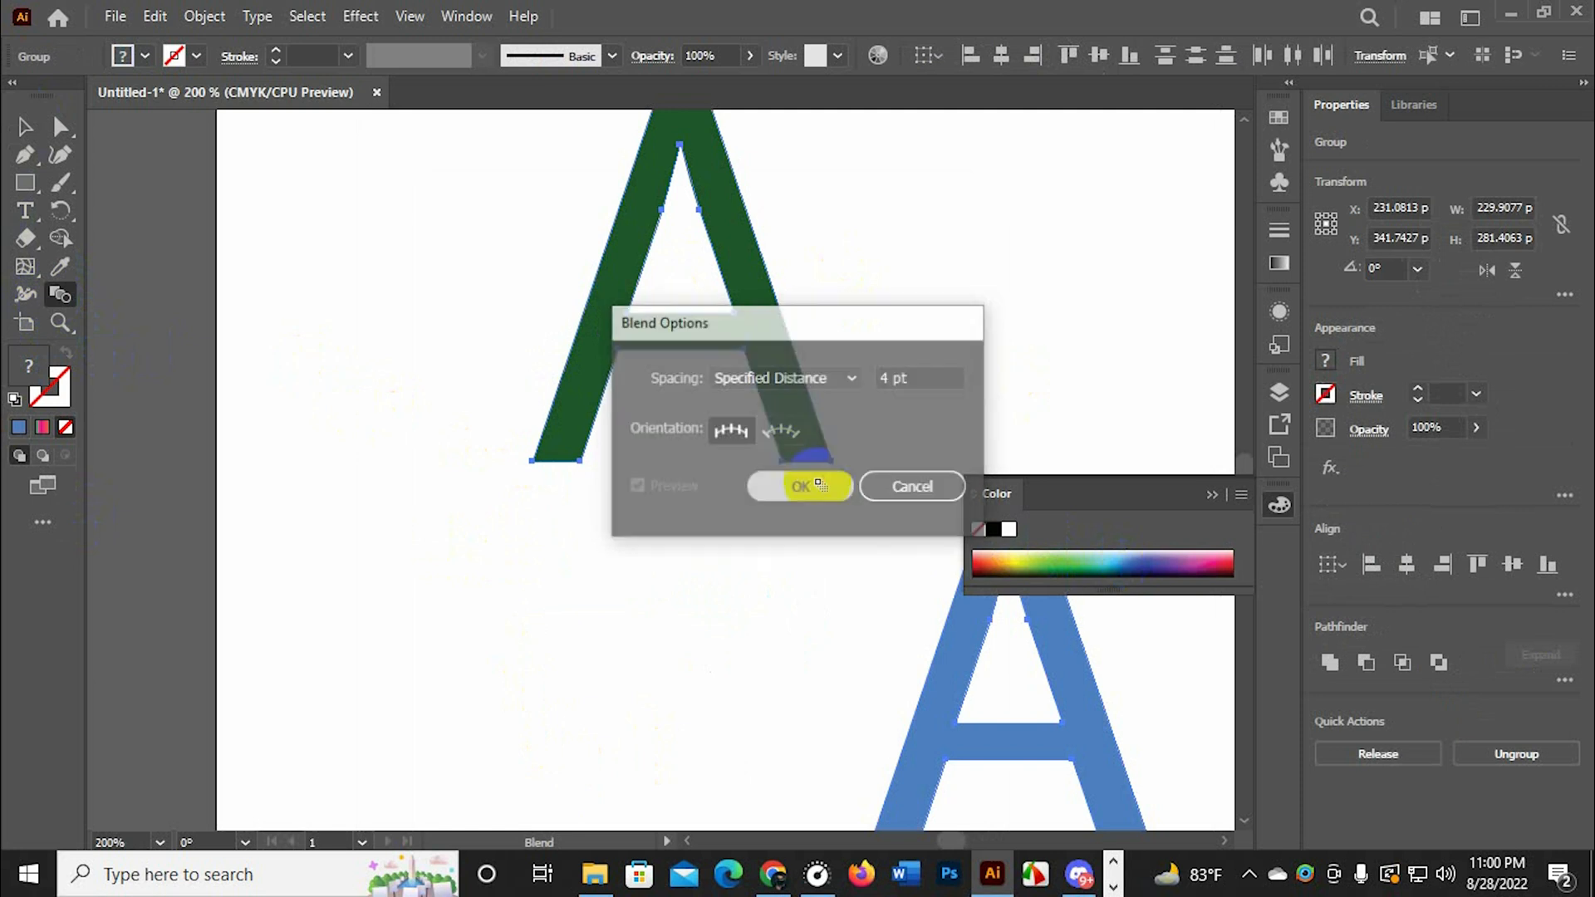
# Try blending the green letter A into the blue one from their lower-left corners, and undo the blend
pyautogui.click(555, 460)
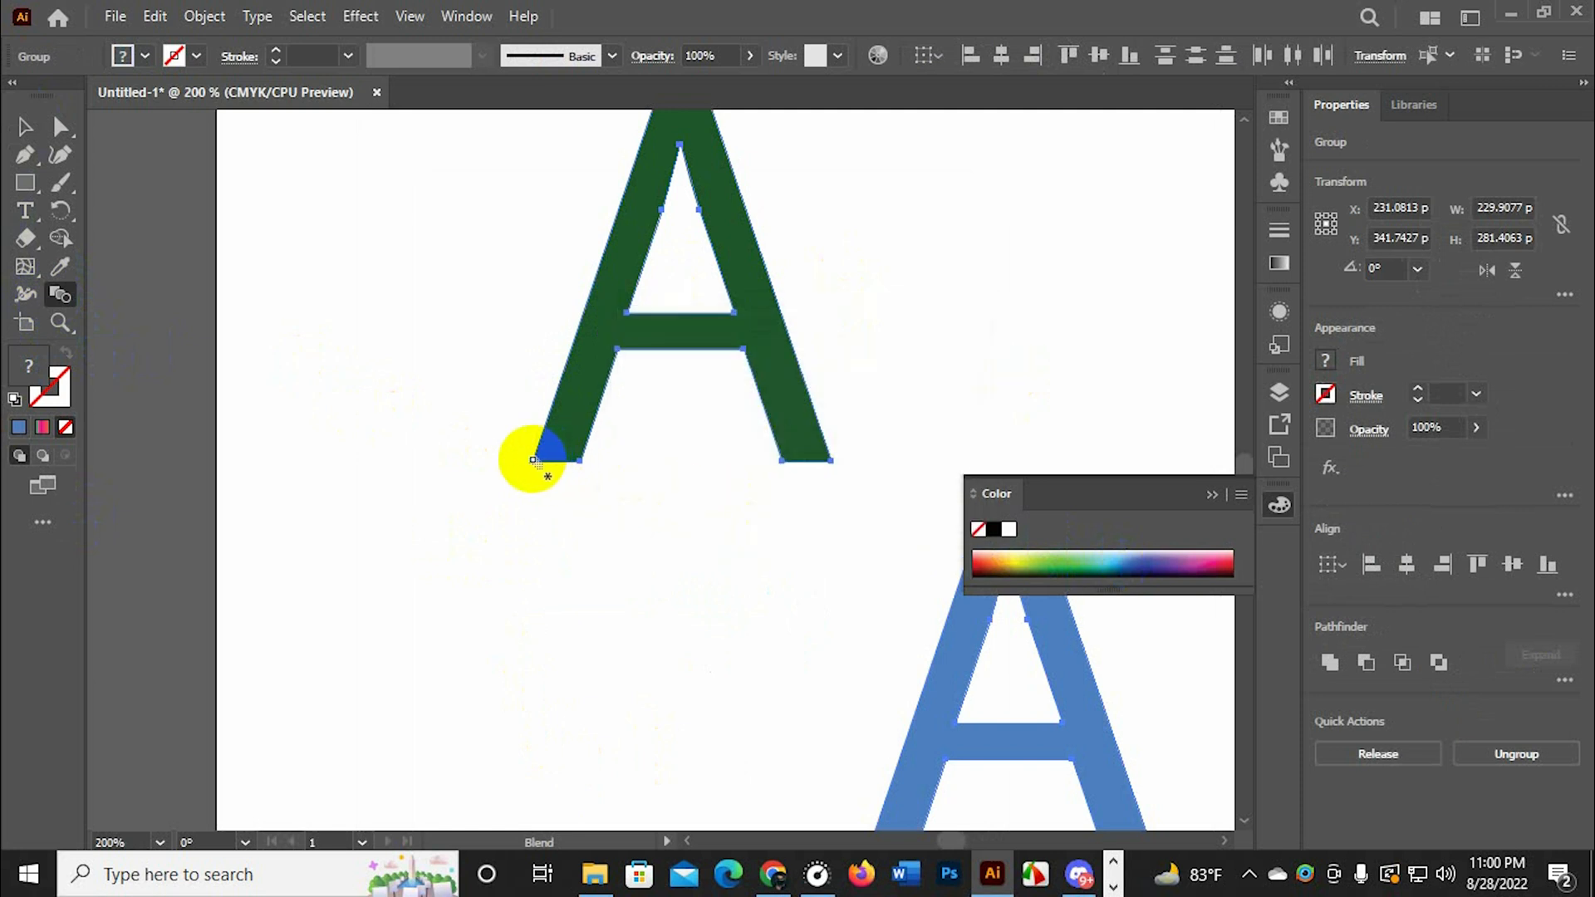
pyautogui.scroll(3, 532, 460)
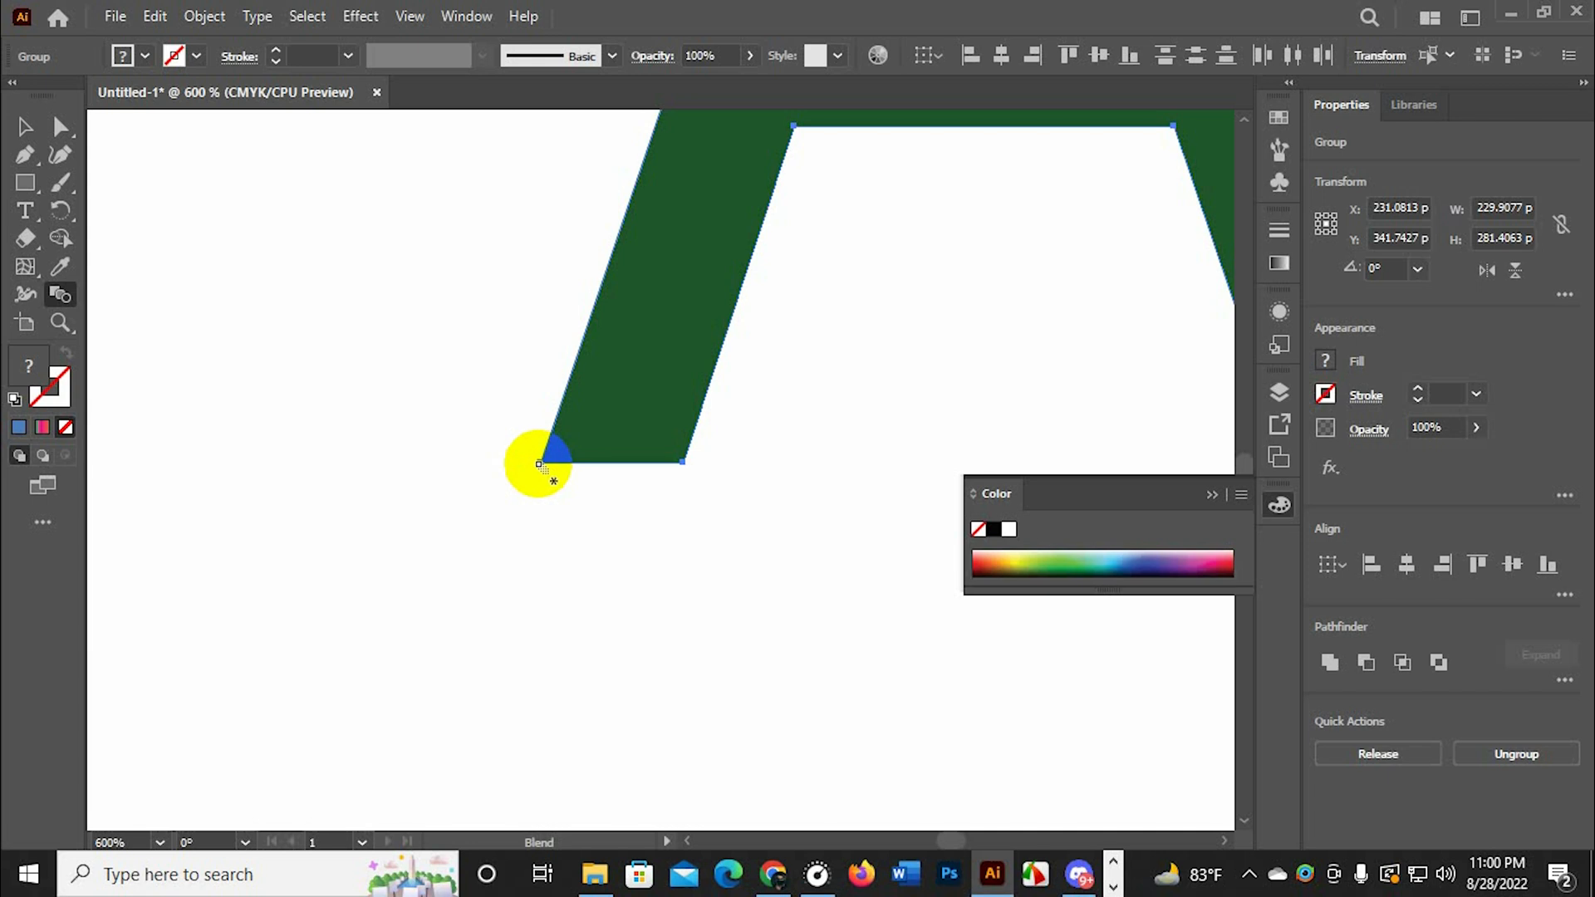
pyautogui.scroll(-2, 543, 463)
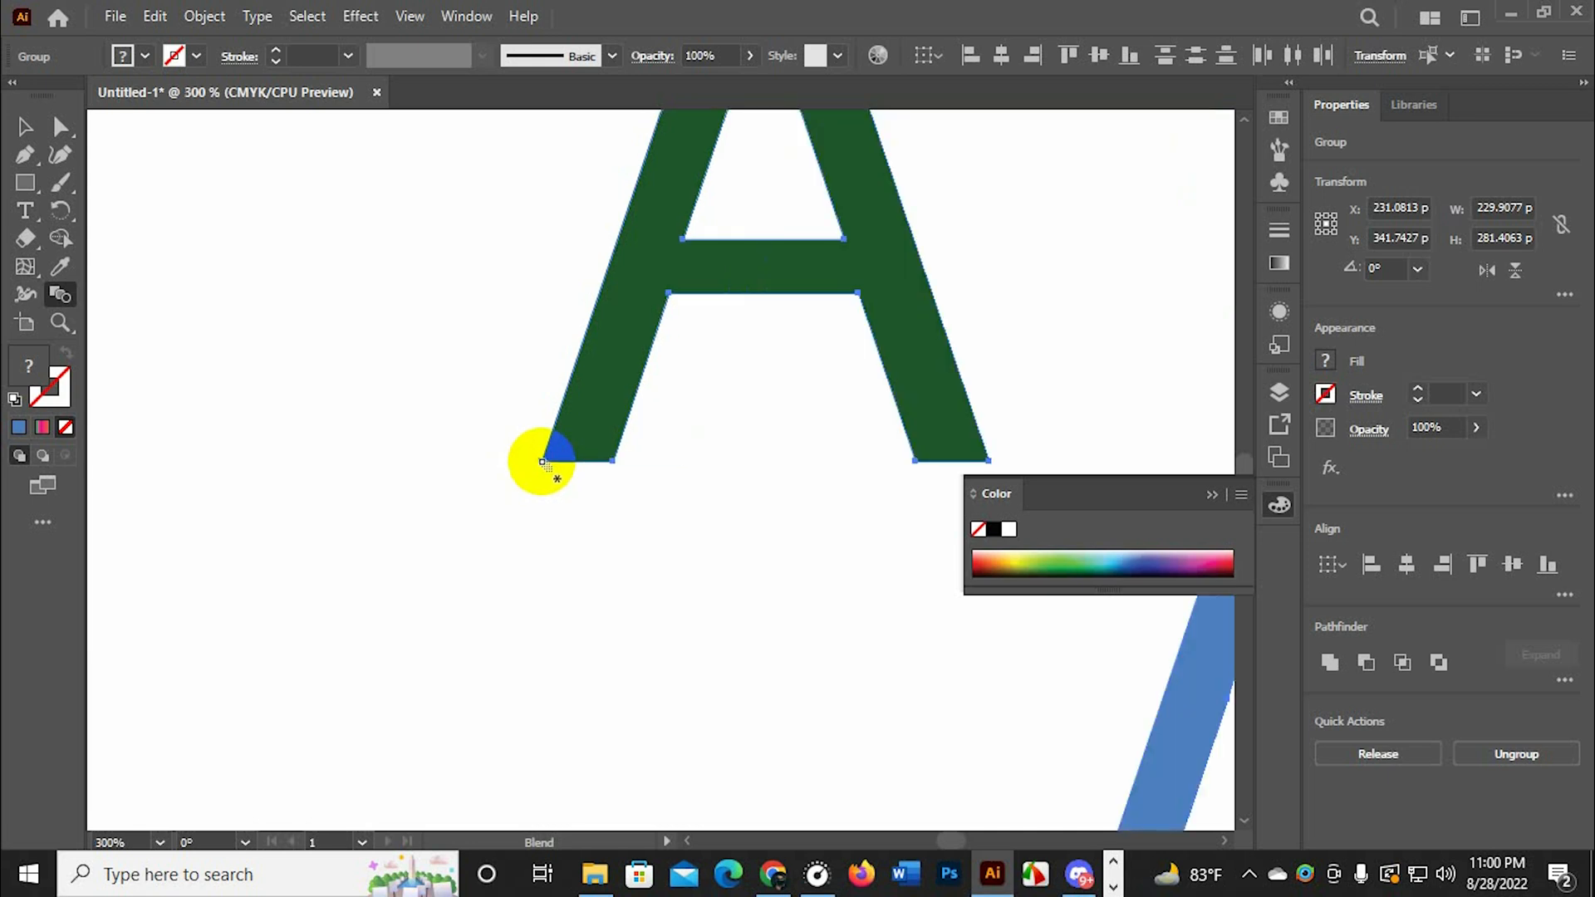
pyautogui.scroll(-5, 540, 462)
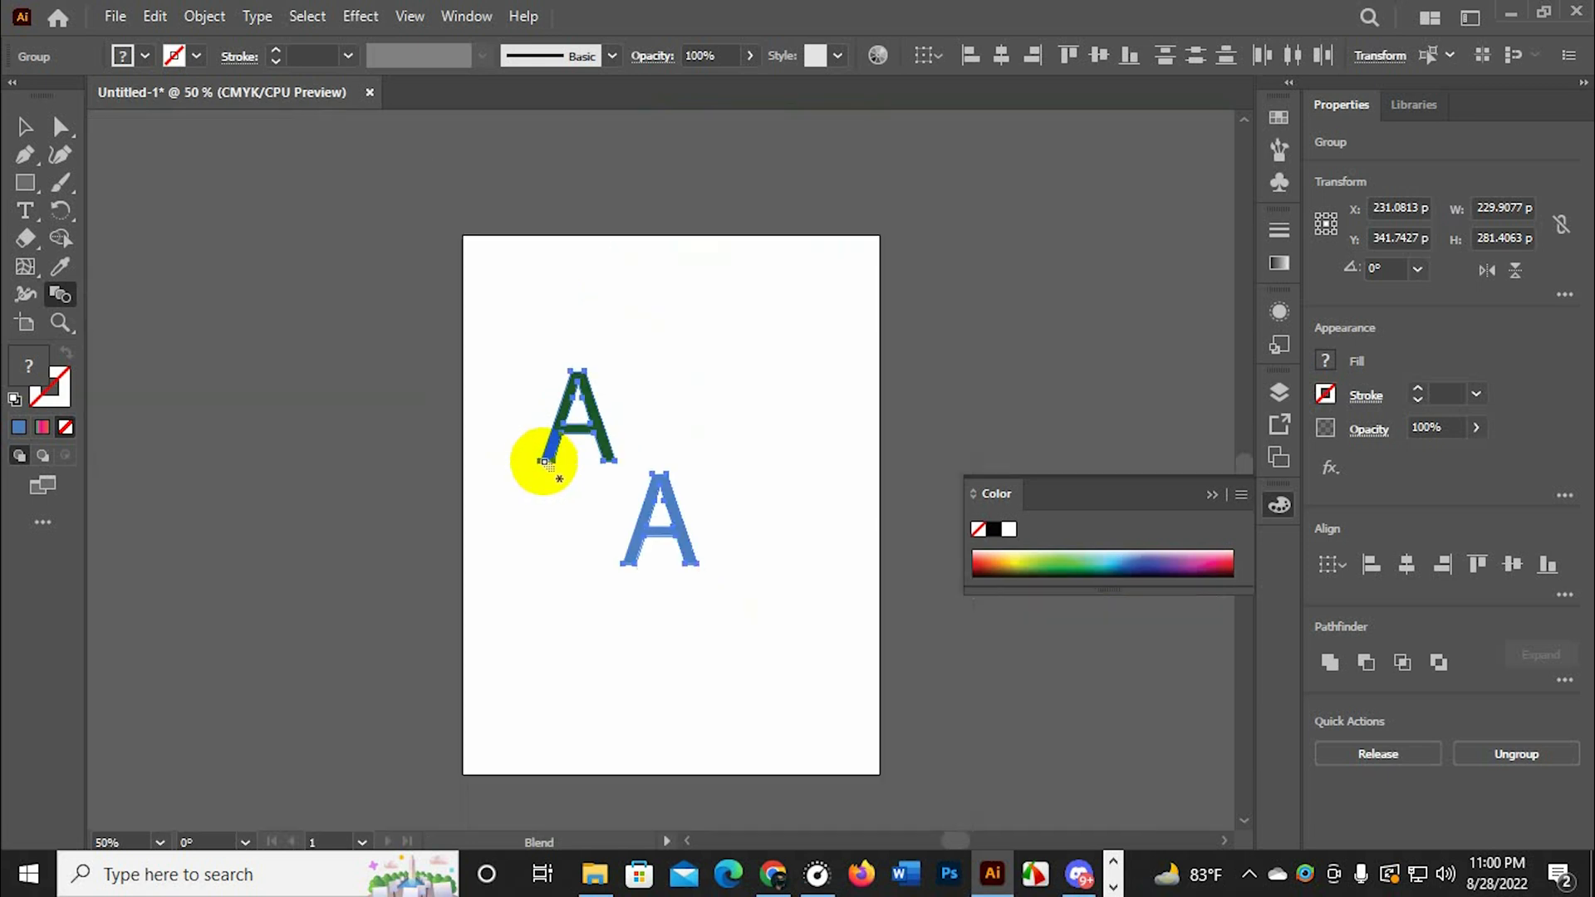
pyautogui.scroll(2, 548, 463)
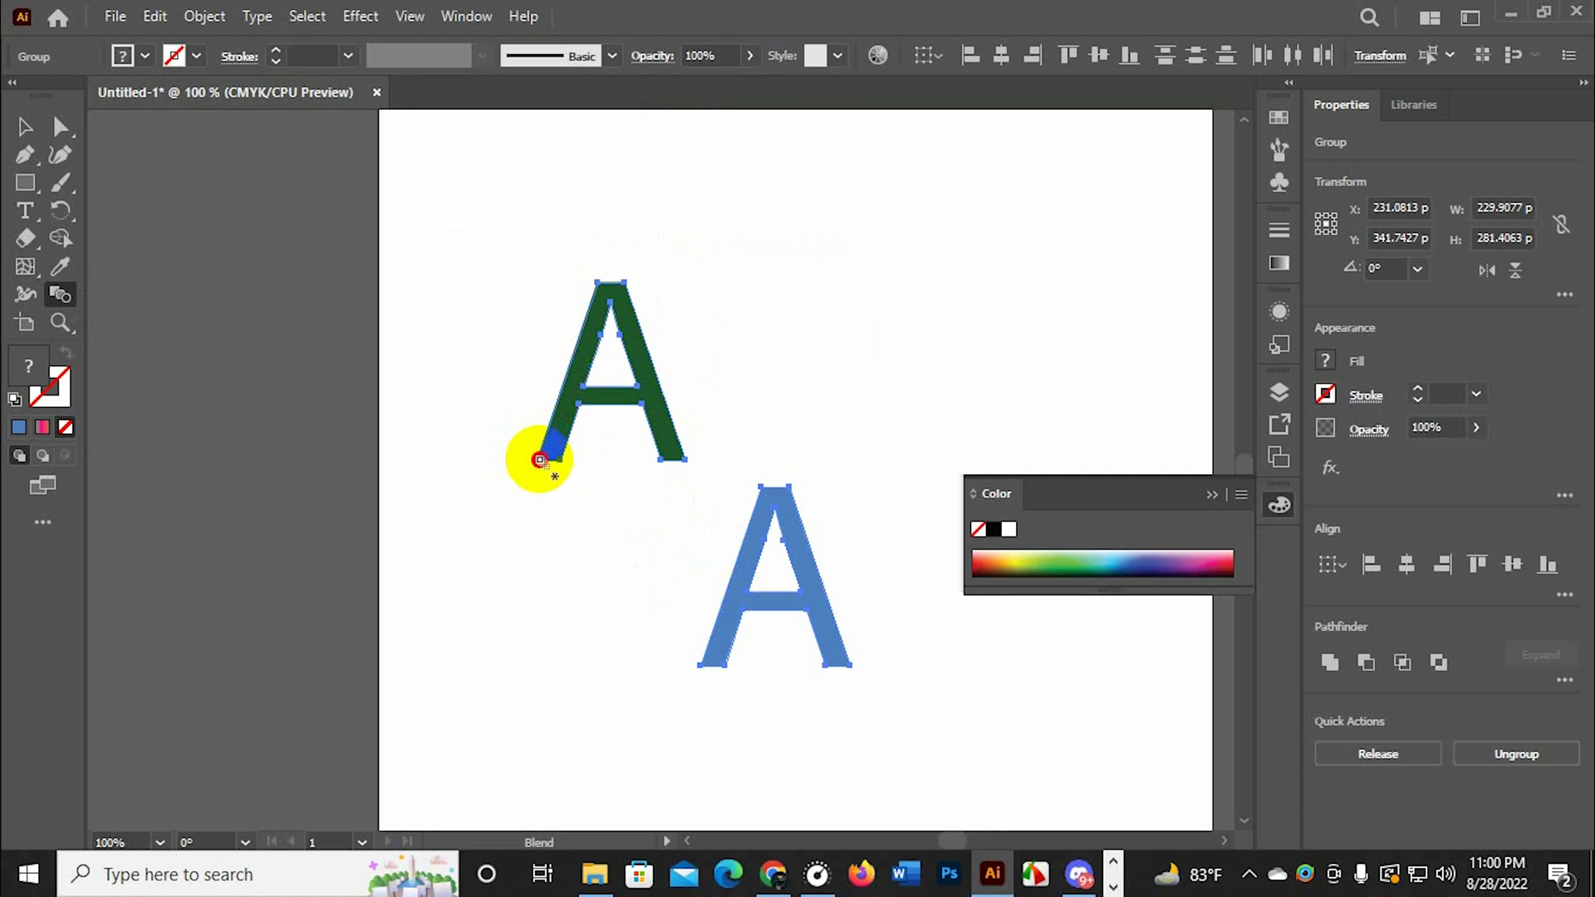
pyautogui.click(701, 666)
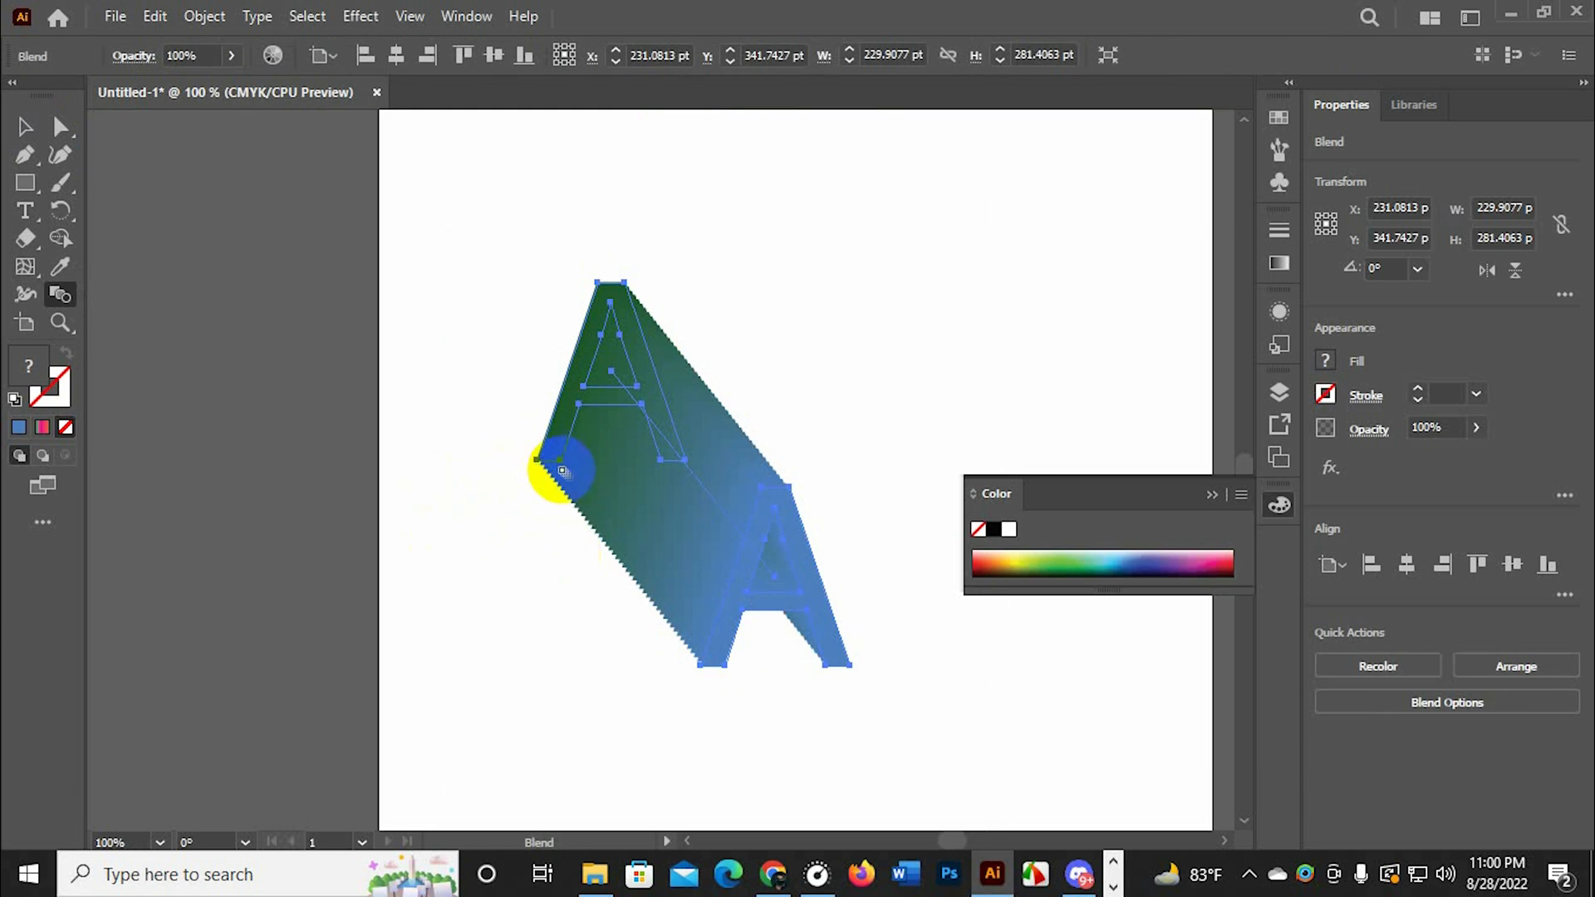
pyautogui.hotkey('ctrl', 'z')
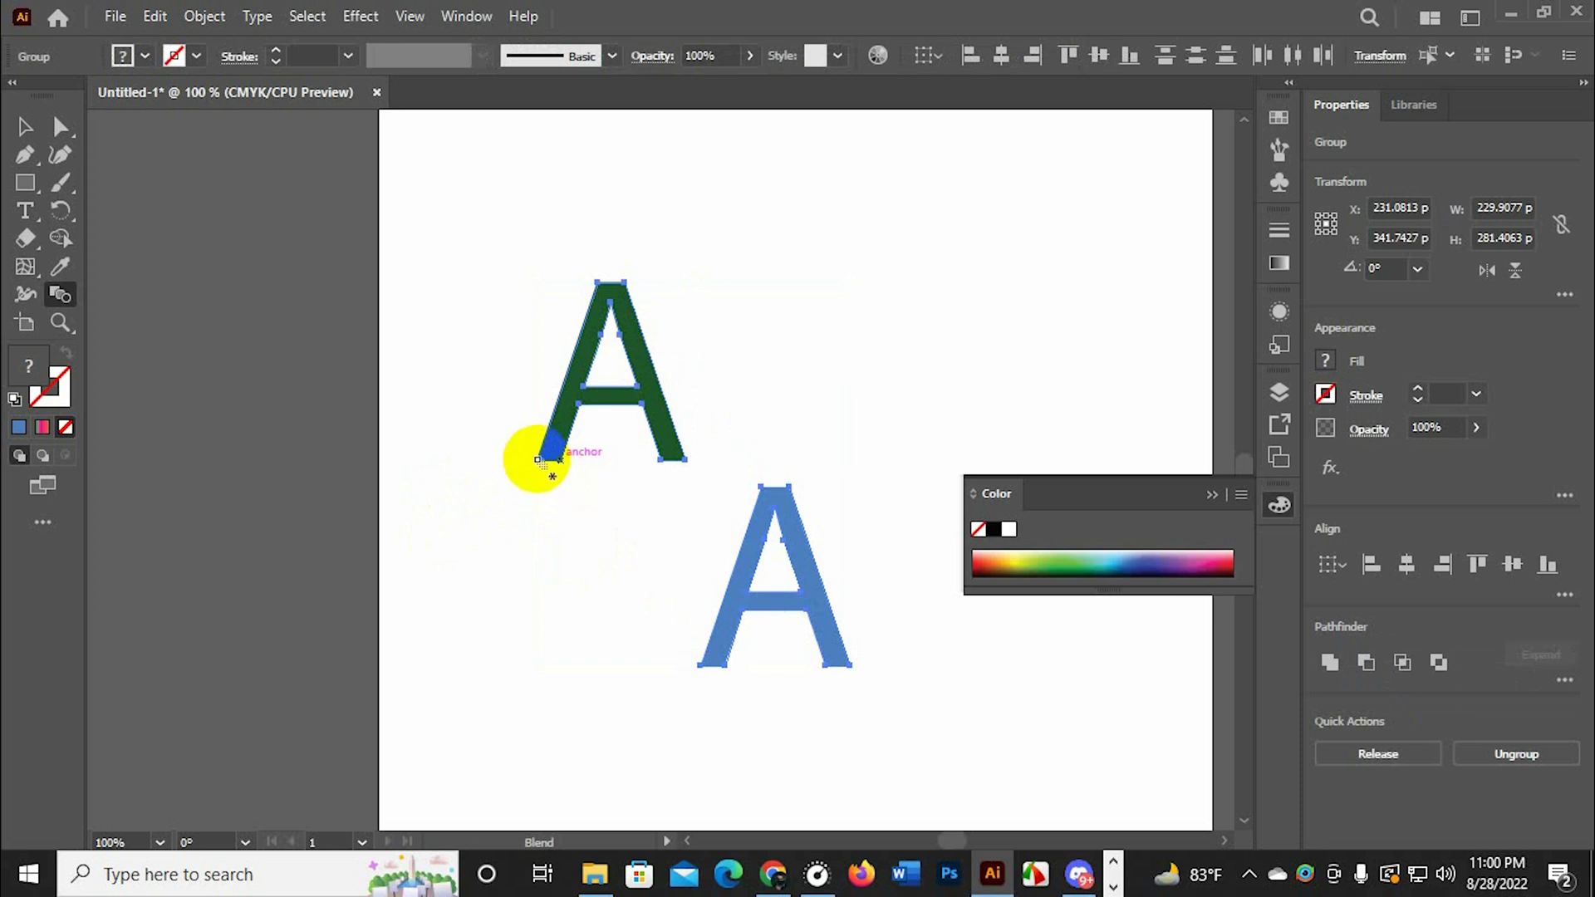
# Blend the two letters again between their lower-left corner anchors and delete the finished blend
pyautogui.click(538, 459)
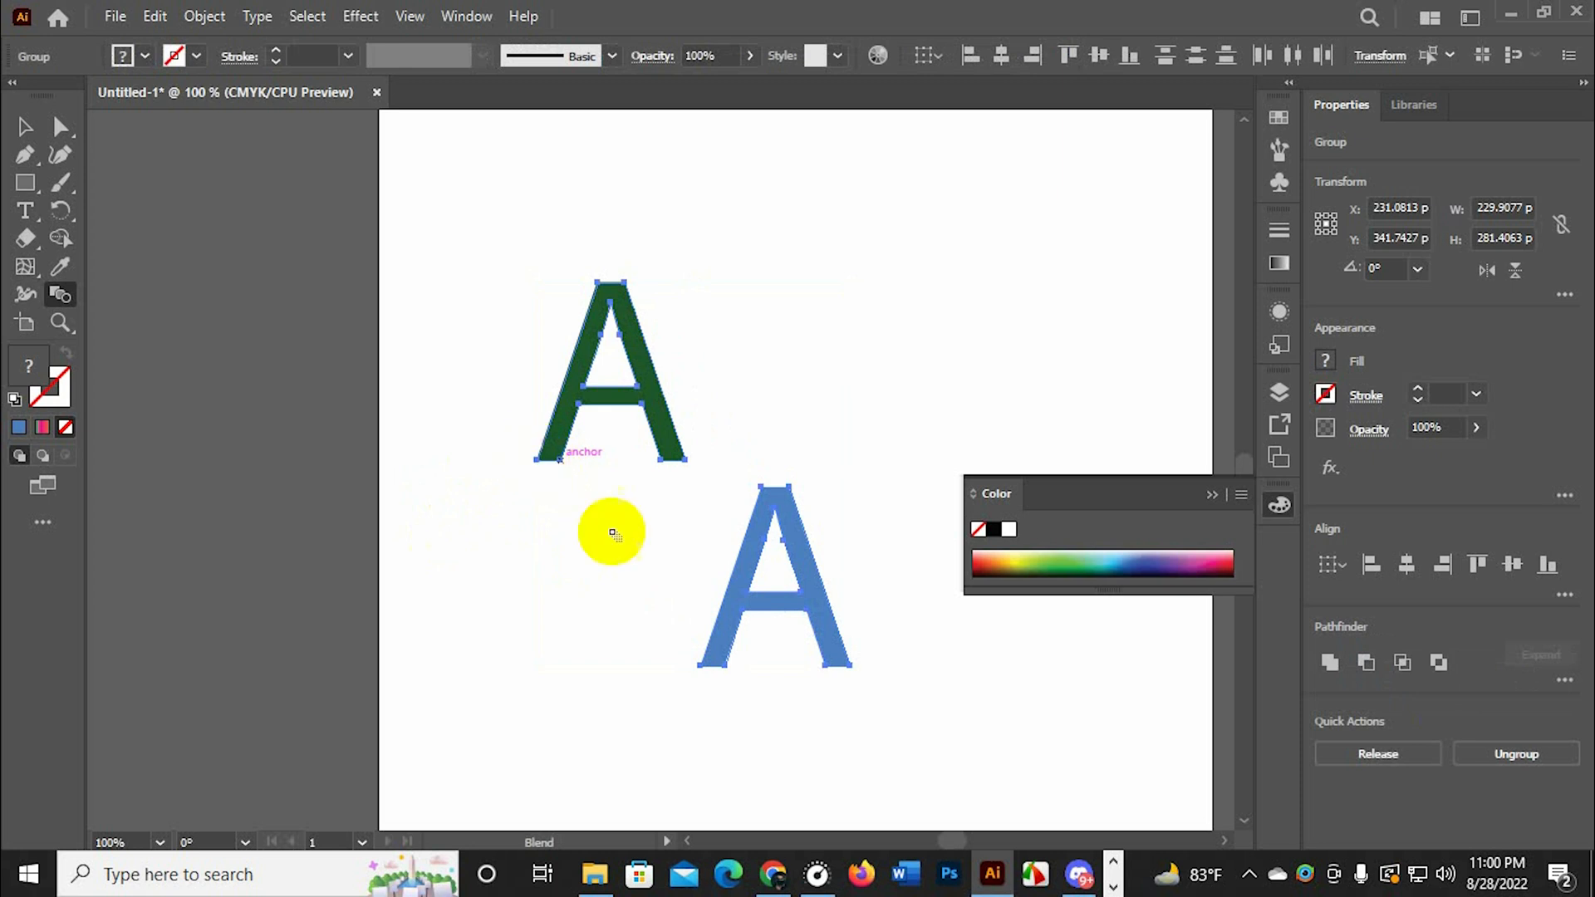
pyautogui.click(700, 663)
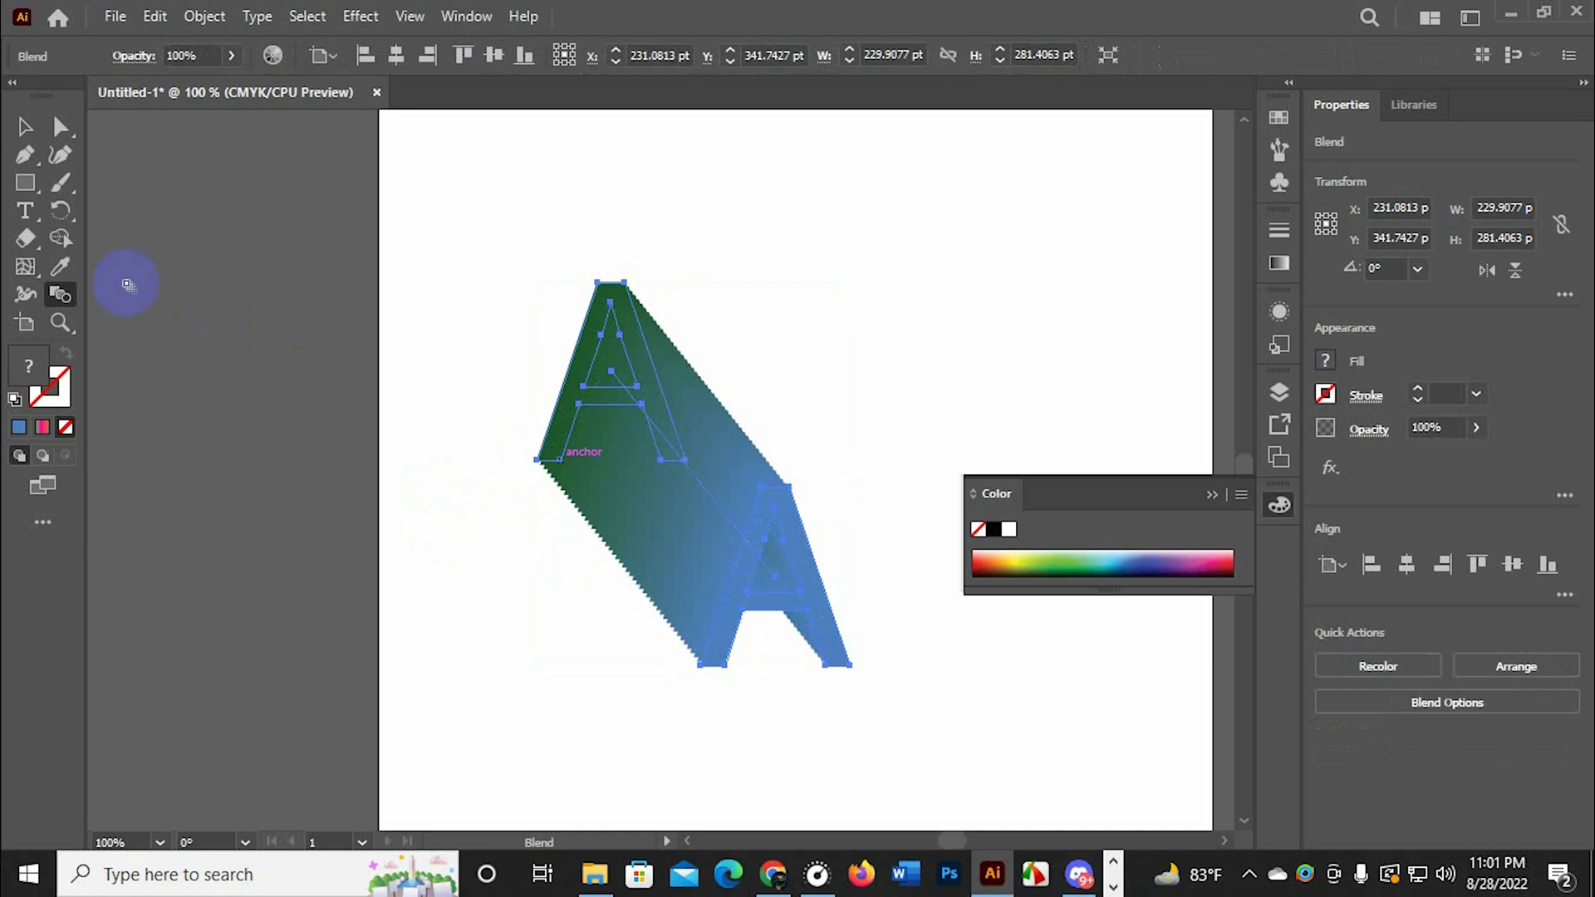
pyautogui.click(20, 130)
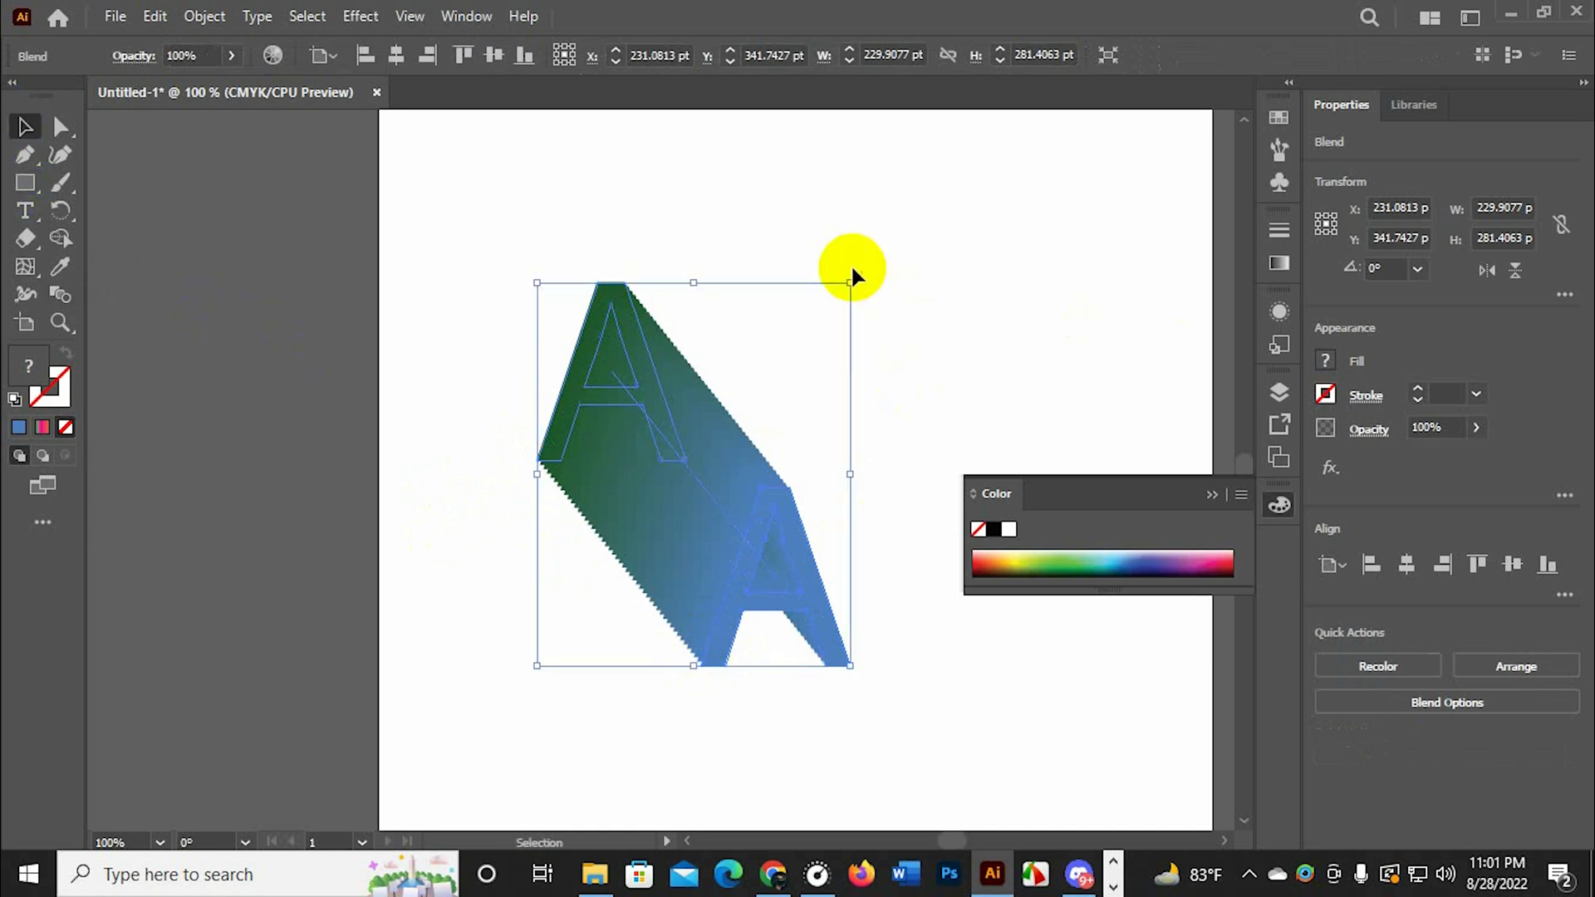
pyautogui.press('Delete')
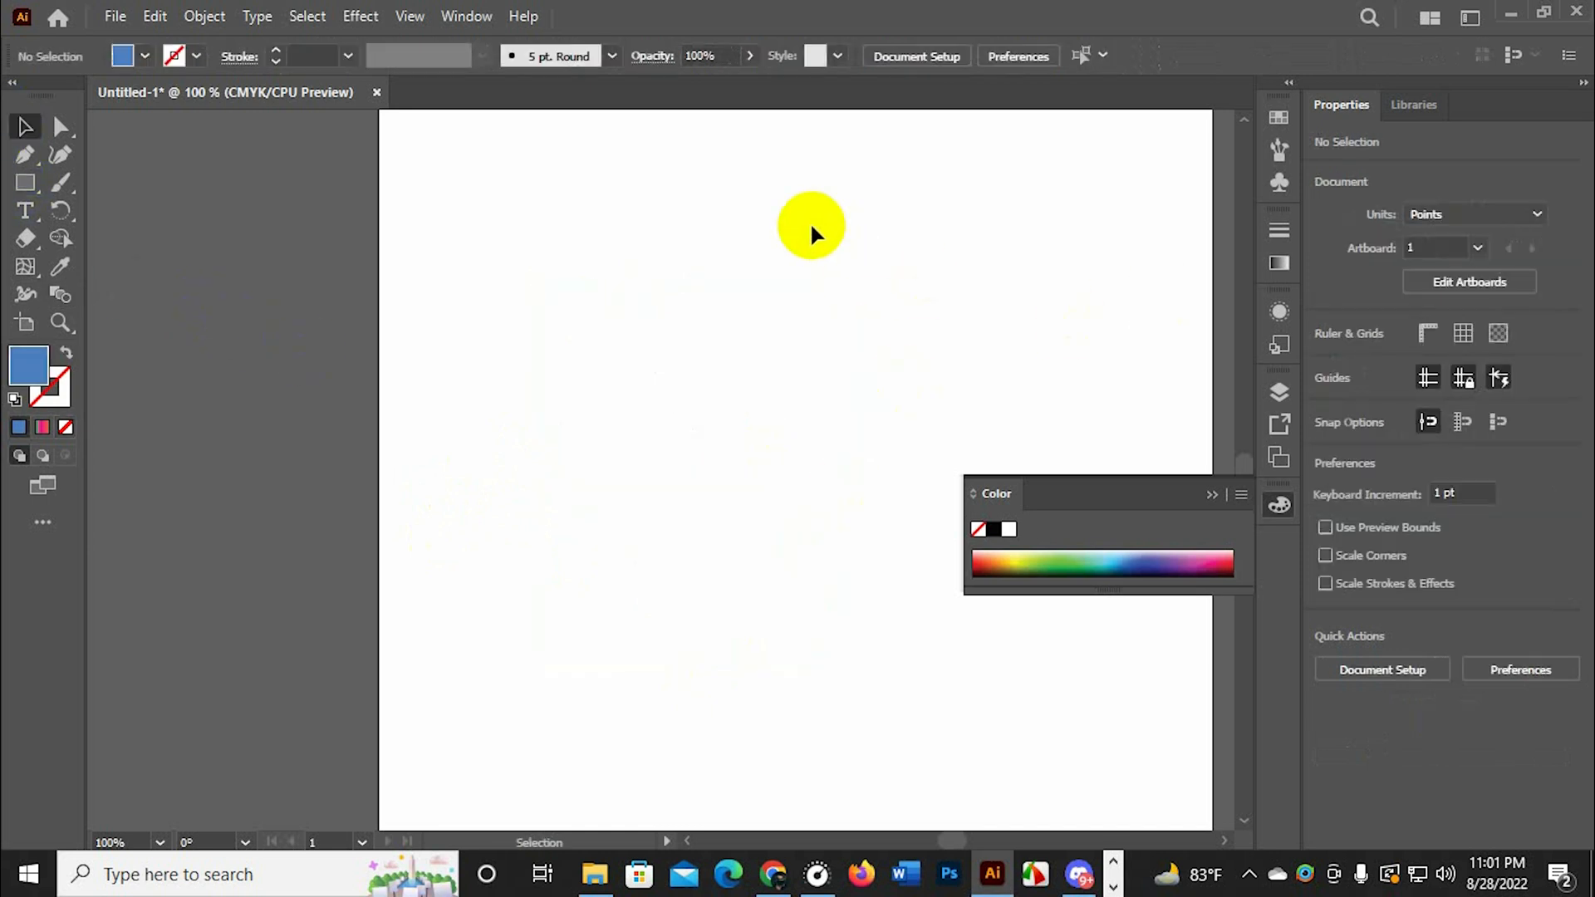
# Add a thin second artboard with the Artboard tool and move Artboard 1 to about X 150, Y 508 pt
pyautogui.click(25, 328)
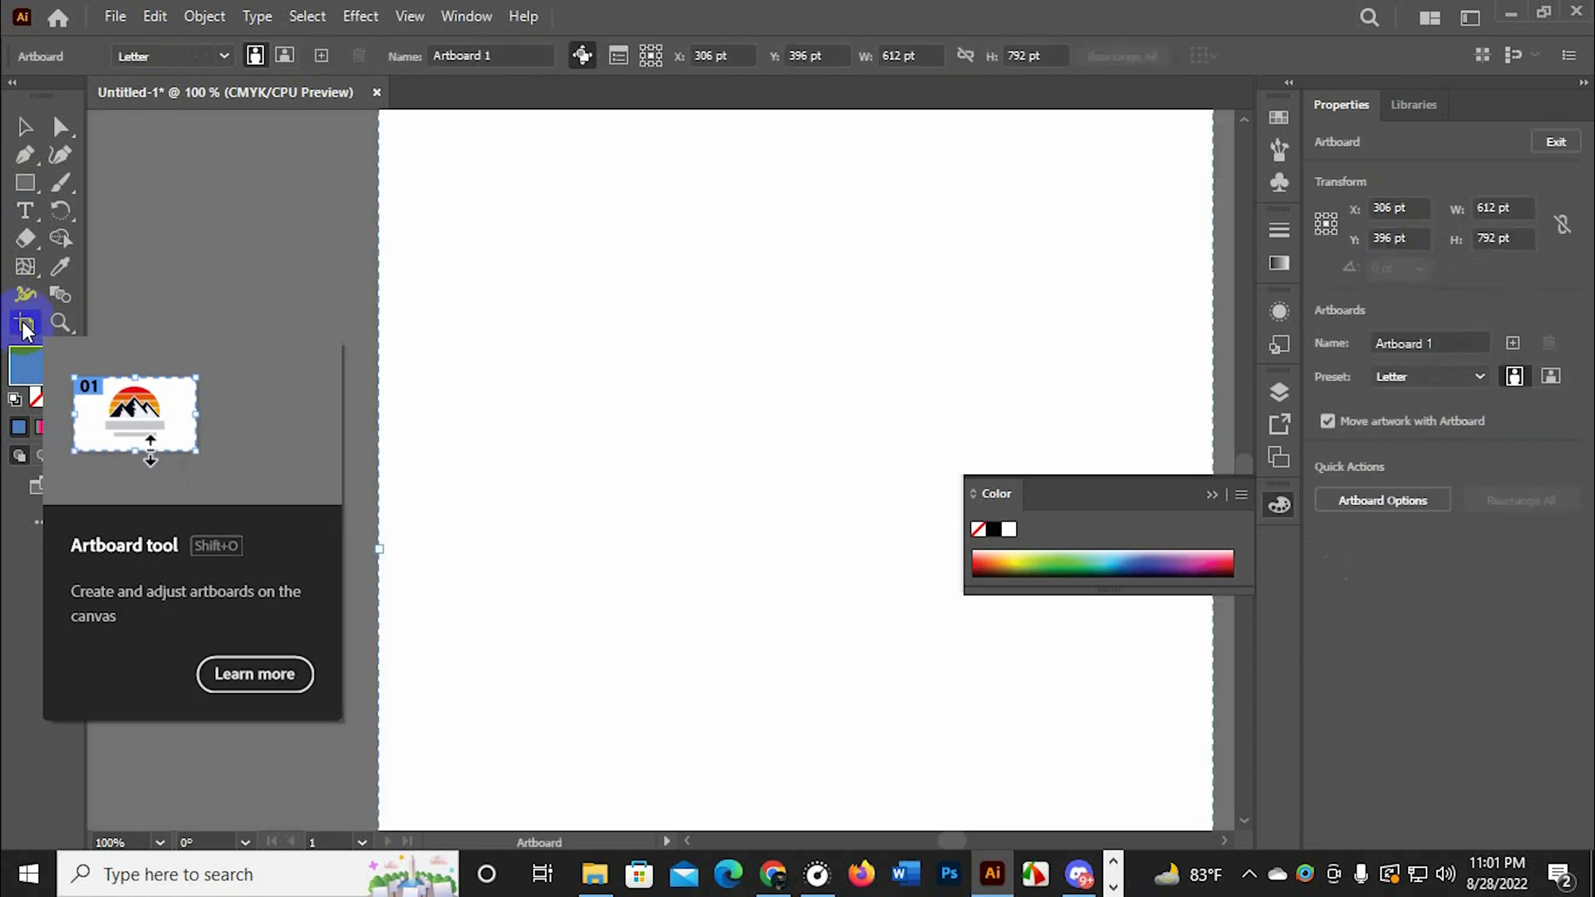
pyautogui.scroll(-2, 929, 523)
pyautogui.scroll(1, 865, 487)
pyautogui.press('space')
pyautogui.moveTo(885, 486); pyautogui.dragTo(649, 399)
pyautogui.moveTo(902, 467); pyautogui.dragTo(700, 470)
pyautogui.moveTo(573, 236); pyautogui.dragTo(422, 338)
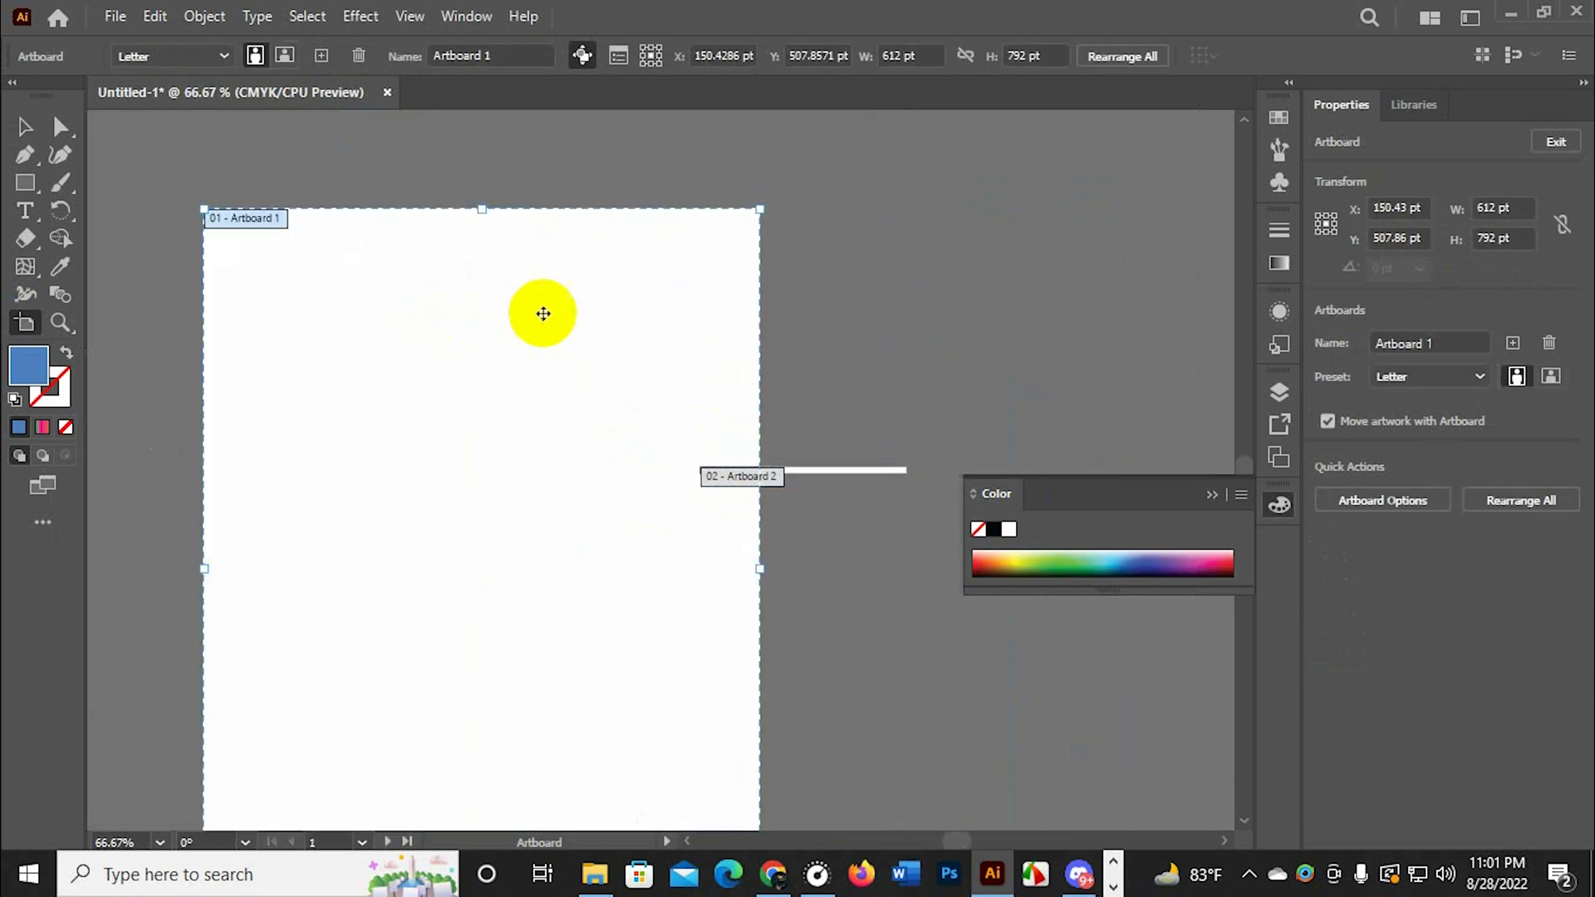
# Shorten Artboard 1 to a height of about 580 pt and move it to about X 181, Y 761 pt
pyautogui.scroll(-1, 591, 321)
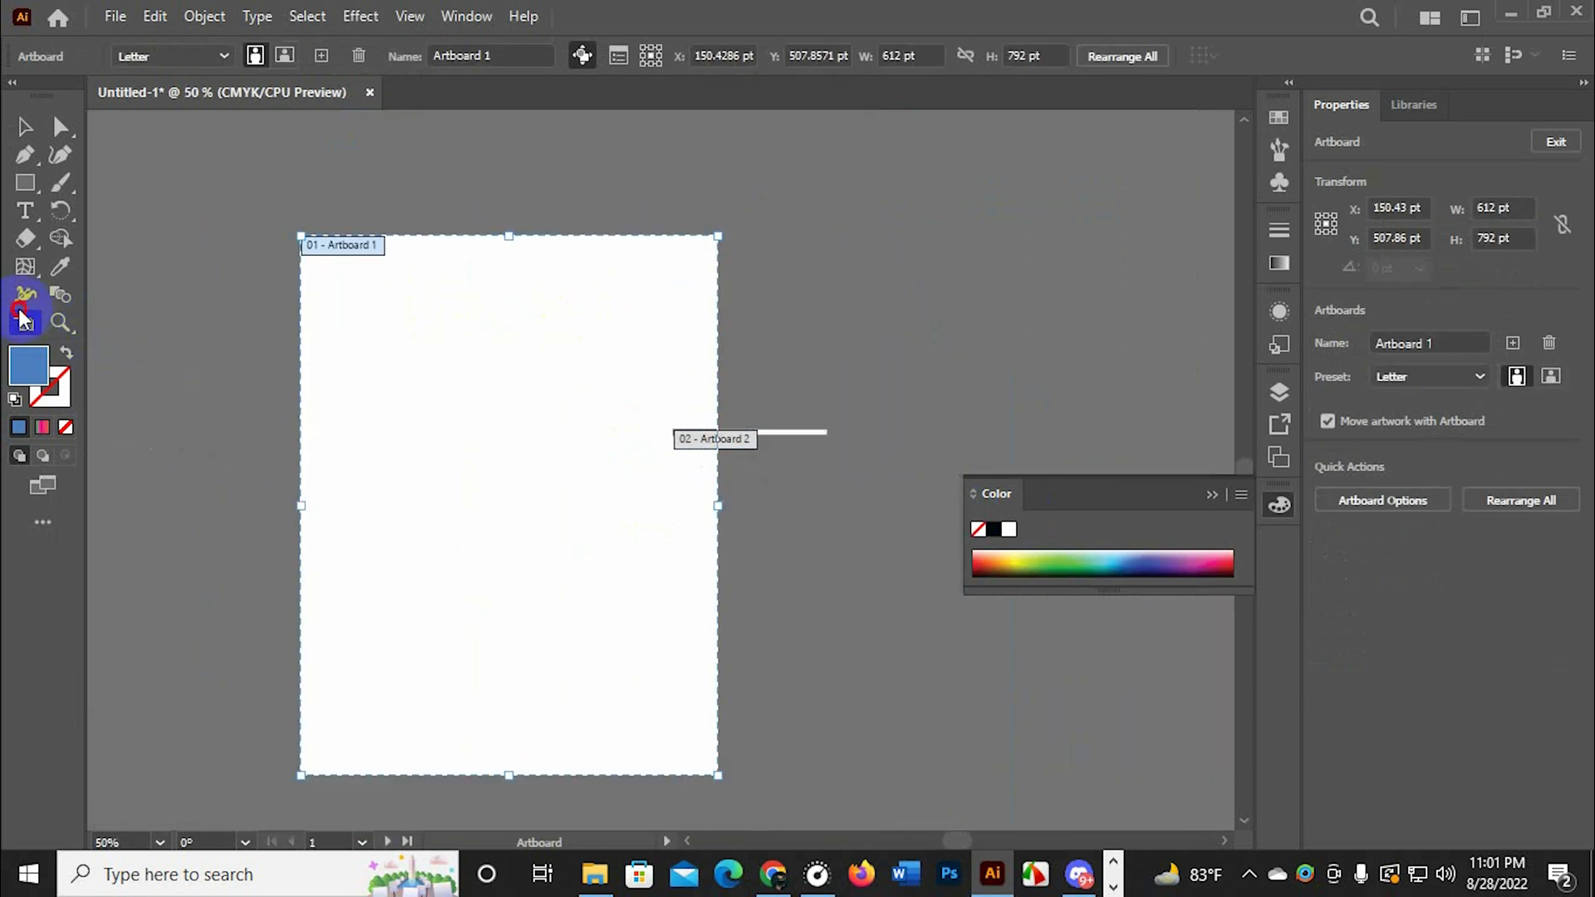
pyautogui.moveTo(509, 240); pyautogui.dragTo(524, 459)
pyautogui.scroll(-2, 596, 638)
pyautogui.moveTo(595, 645); pyautogui.dragTo(595, 430)
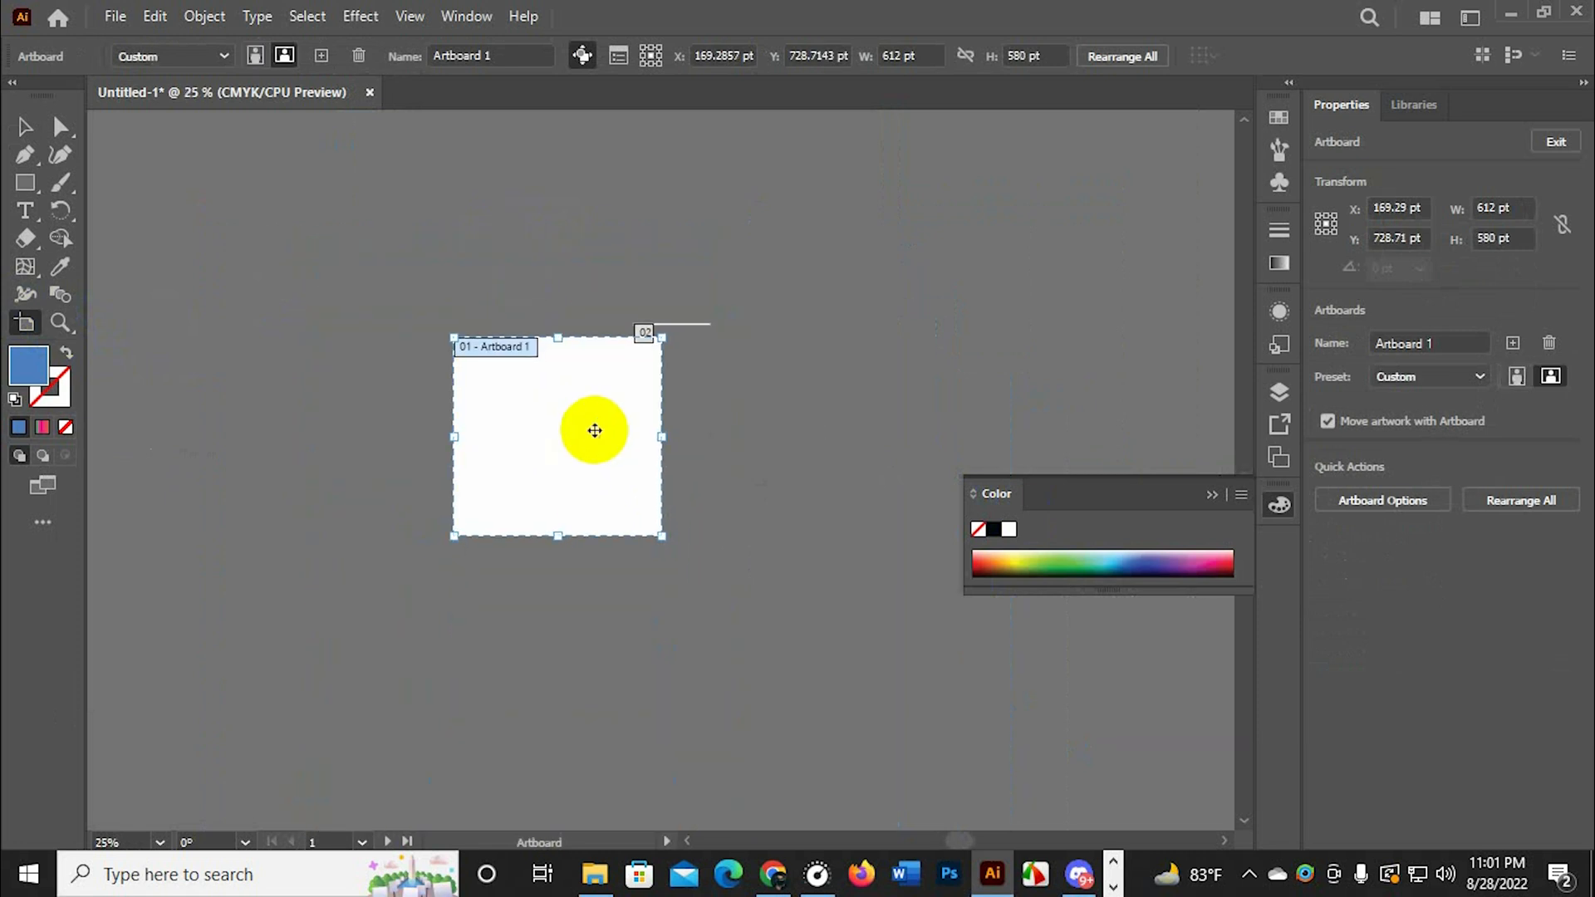
pyautogui.scroll(2, 595, 430)
pyautogui.moveTo(402, 324); pyautogui.dragTo(411, 338)
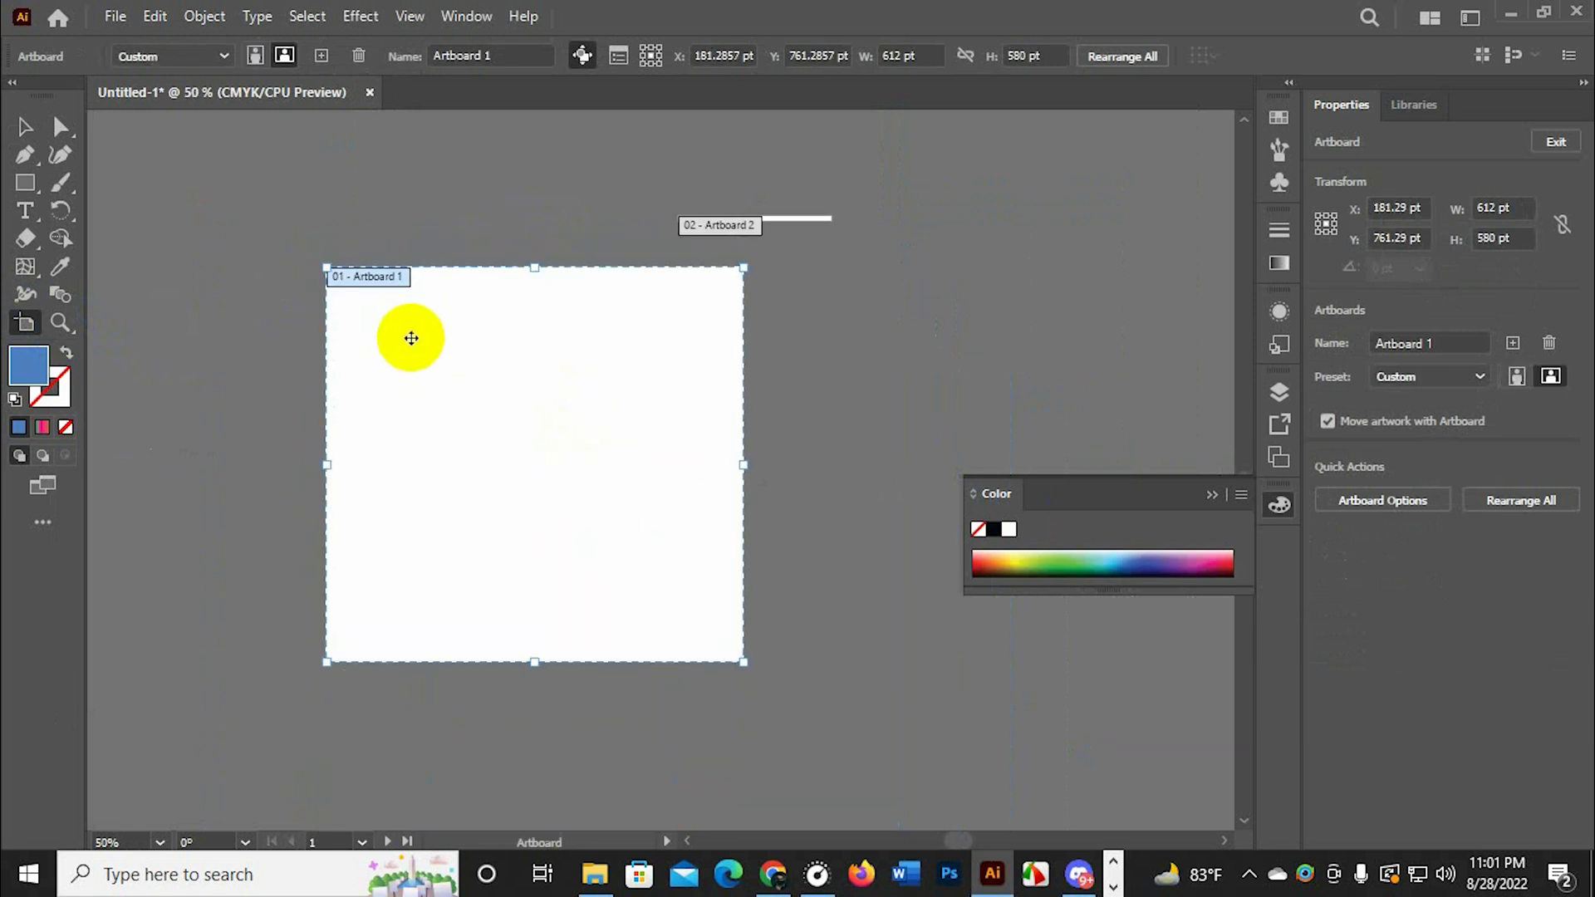
pyautogui.doubleClick(411, 338)
pyautogui.click(906, 757)
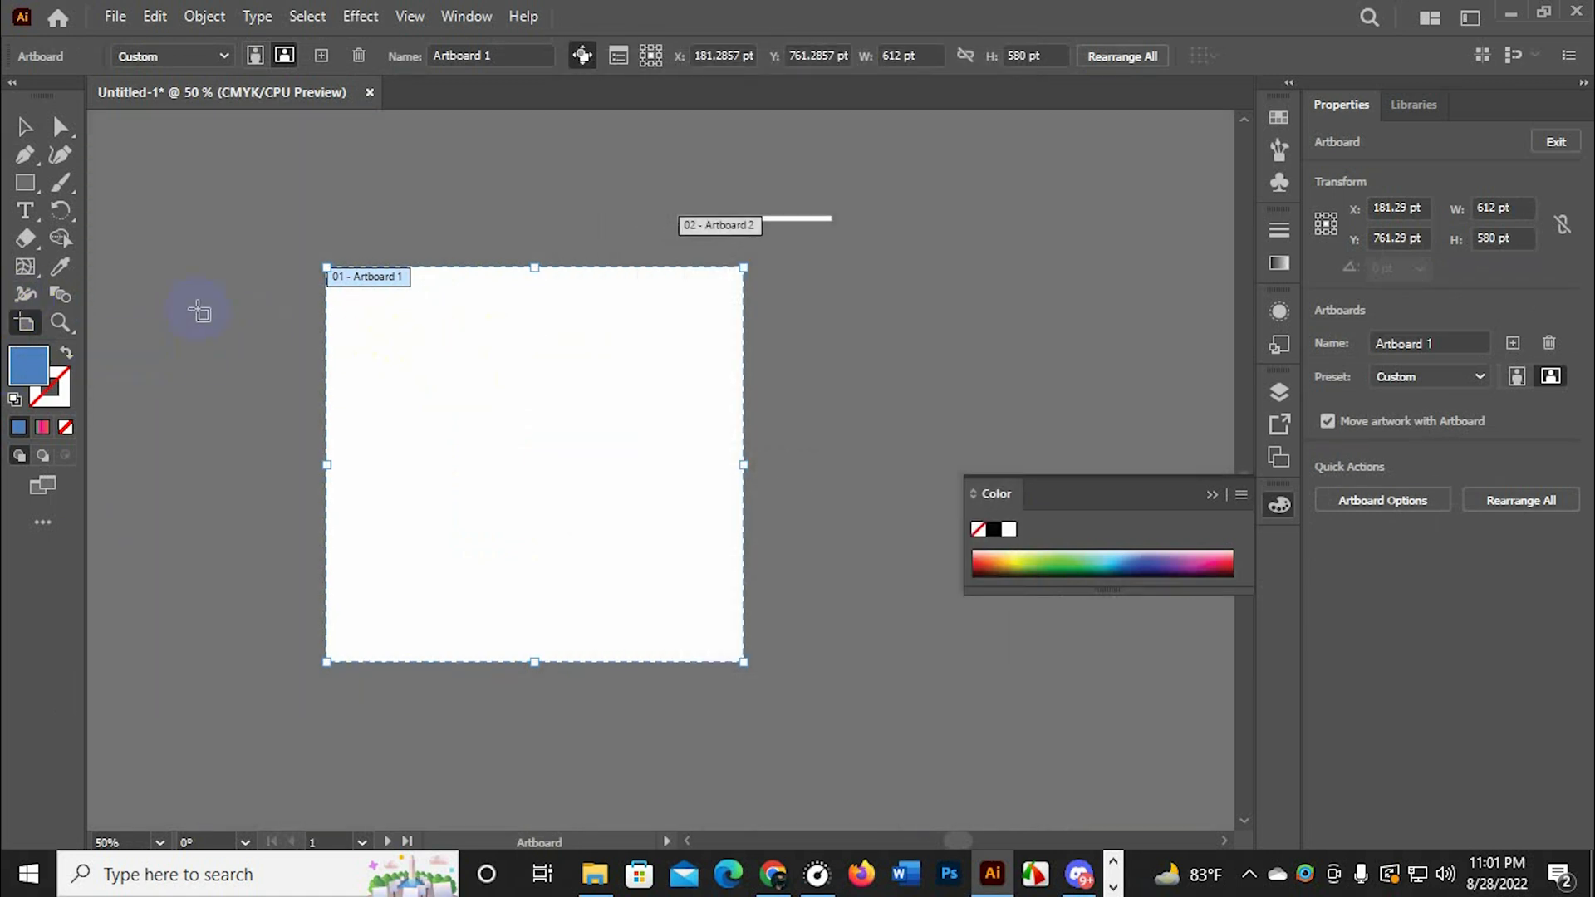
# Draw three more artboards overlapping Artboard 1, the first about 1001 × 466 pt and the last about 807 × 526 pt
pyautogui.moveTo(198, 309); pyautogui.dragTo(881, 627)
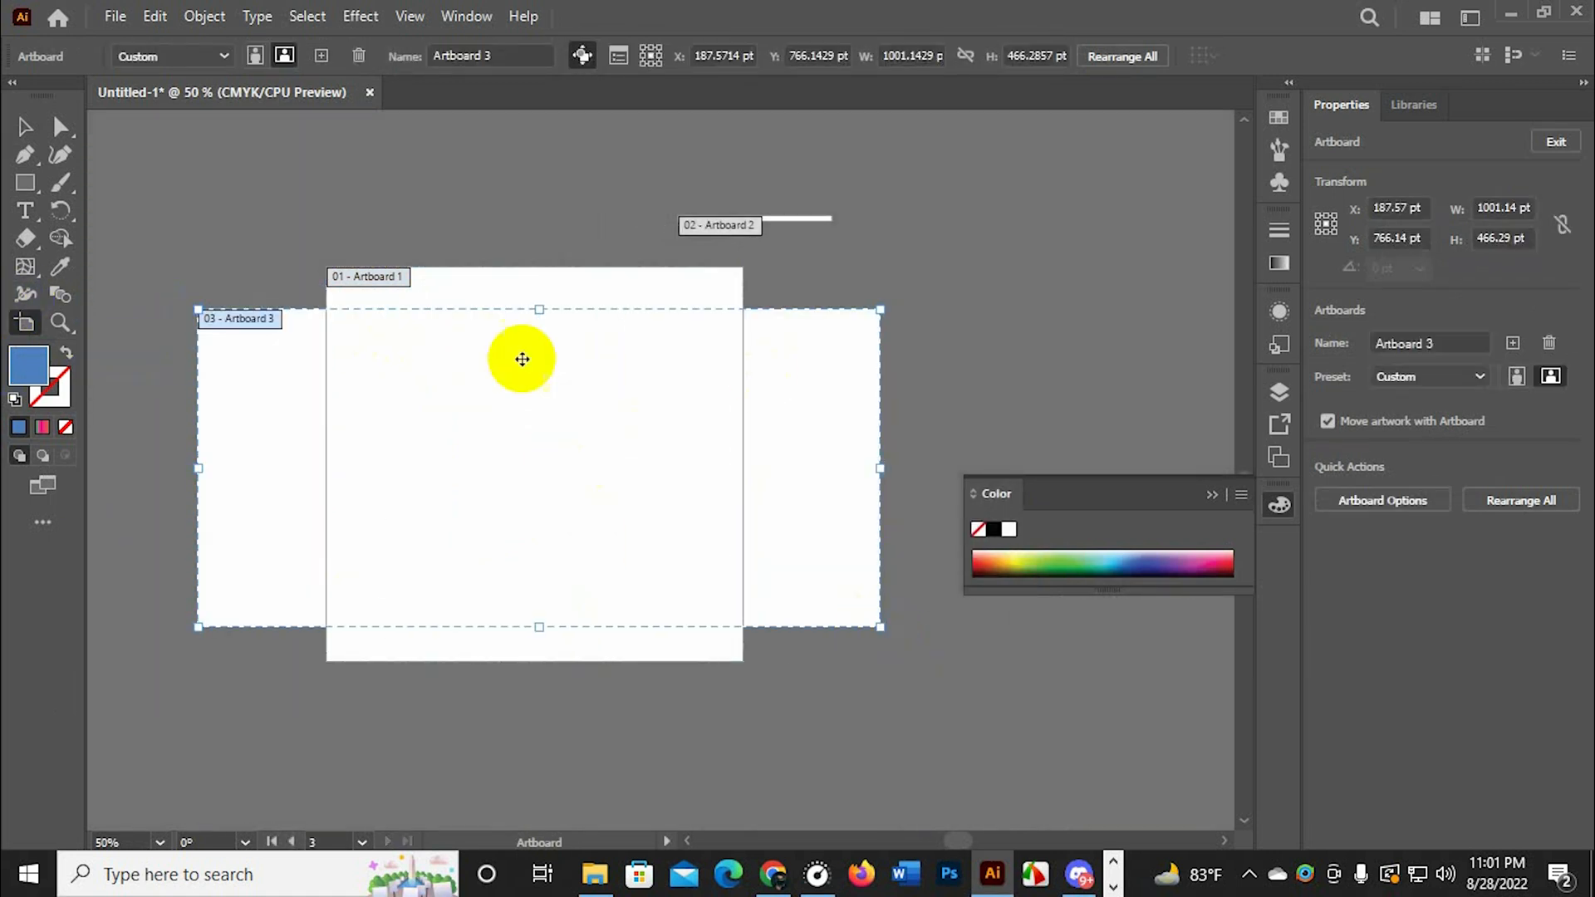
pyautogui.moveTo(272, 216); pyautogui.dragTo(490, 741)
pyautogui.moveTo(984, 309); pyautogui.dragTo(434, 671)
pyautogui.scroll(1, 427, 498)
pyautogui.scroll(-2, 366, 455)
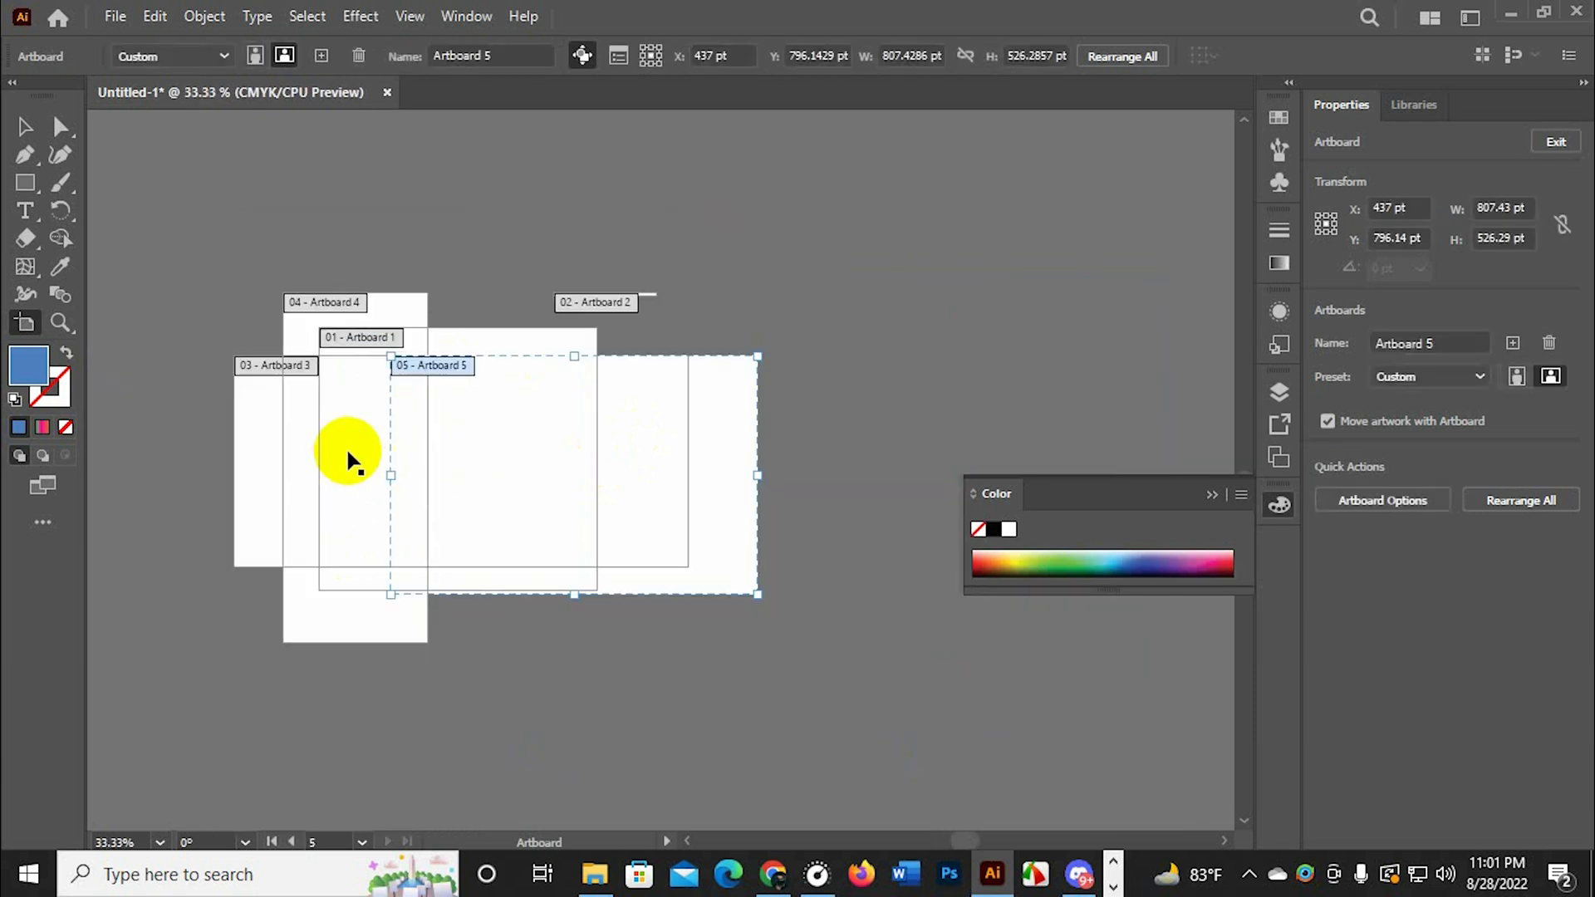
# Undo all the artboard additions, moves and resizing, and leave artboard editing
pyautogui.hotkey('ctrl', 'z')
pyautogui.hotkey('ctrl', 'z')
pyautogui.hotkey('ctrl', 'z')
pyautogui.hotkey('ctrl', 'z')
pyautogui.hotkey('ctrl', 'z')
pyautogui.hotkey('ctrl', 'z')
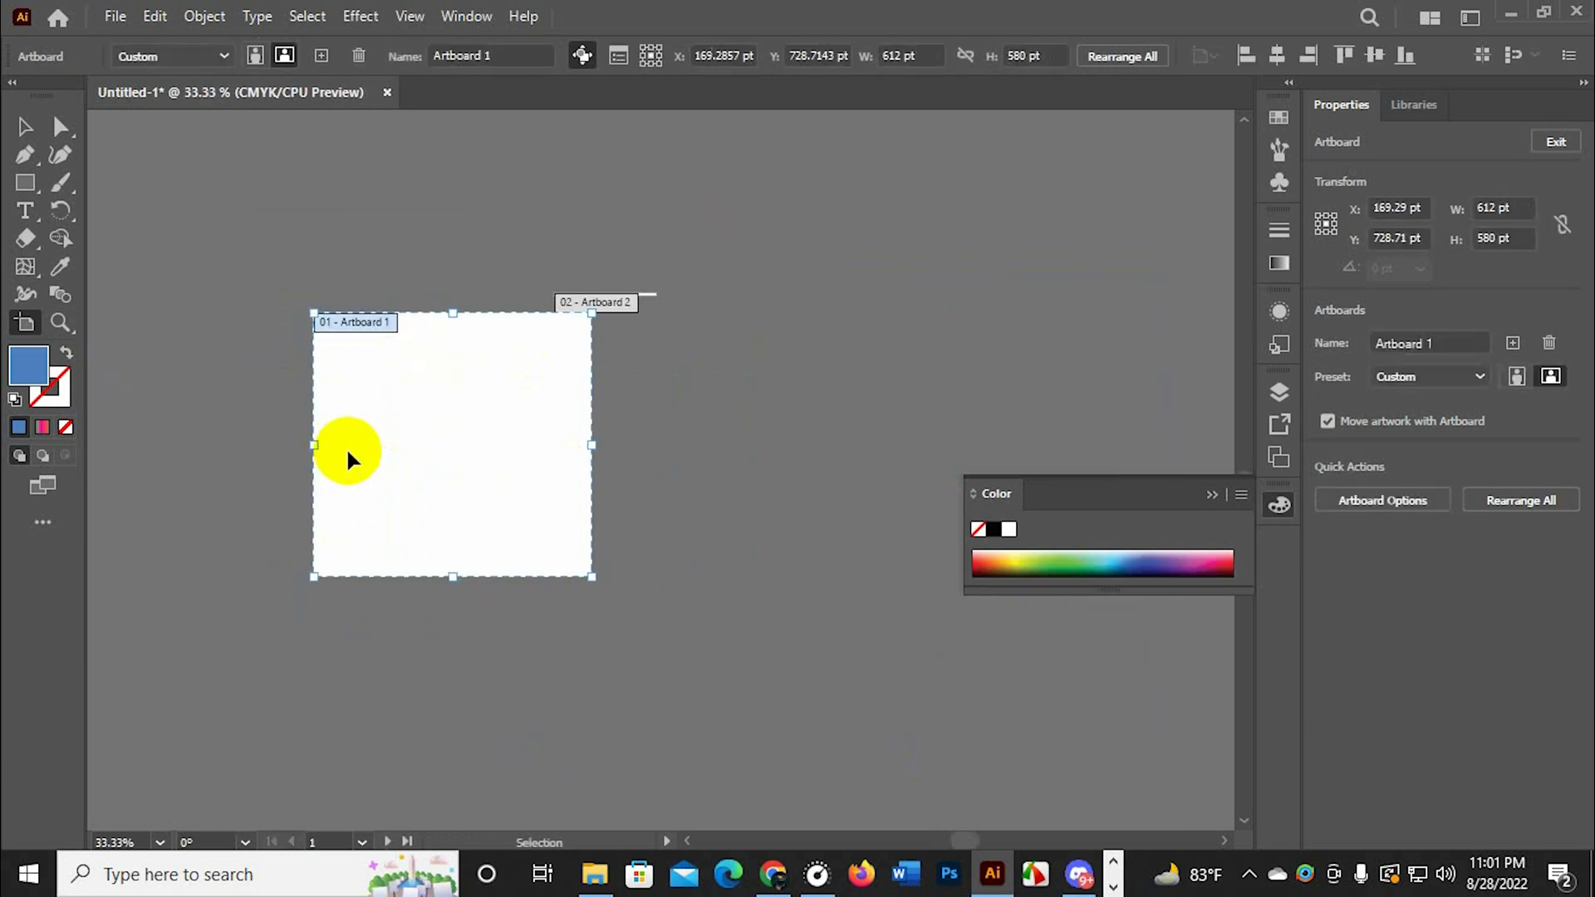
pyautogui.scroll(2, 347, 450)
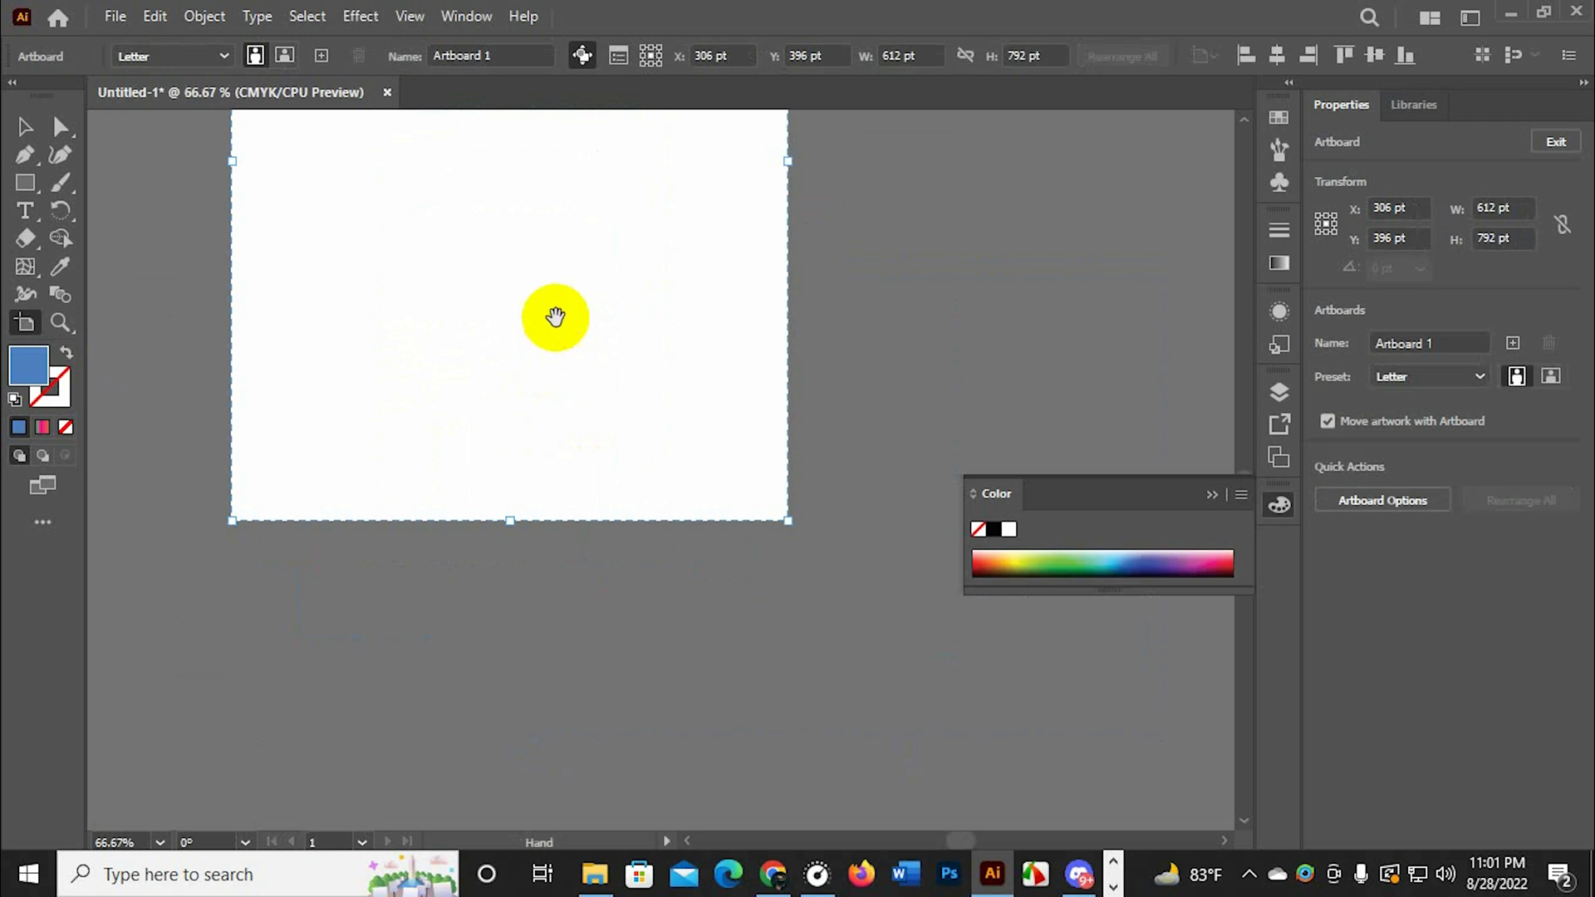
pyautogui.moveTo(552, 318); pyautogui.dragTo(641, 691)
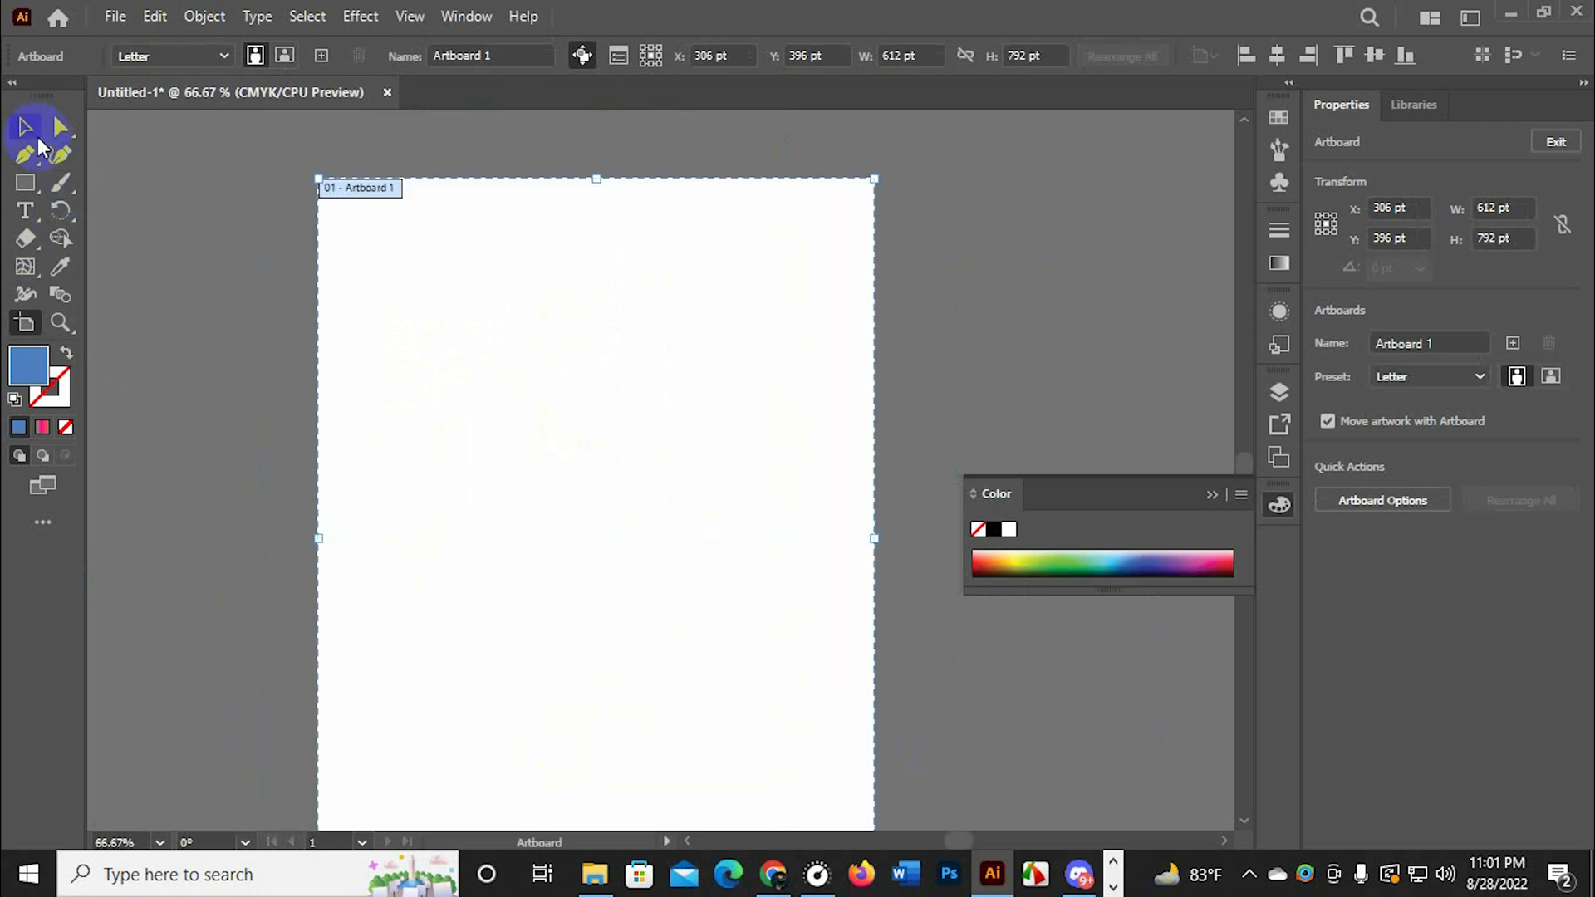
pyautogui.click(37, 133)
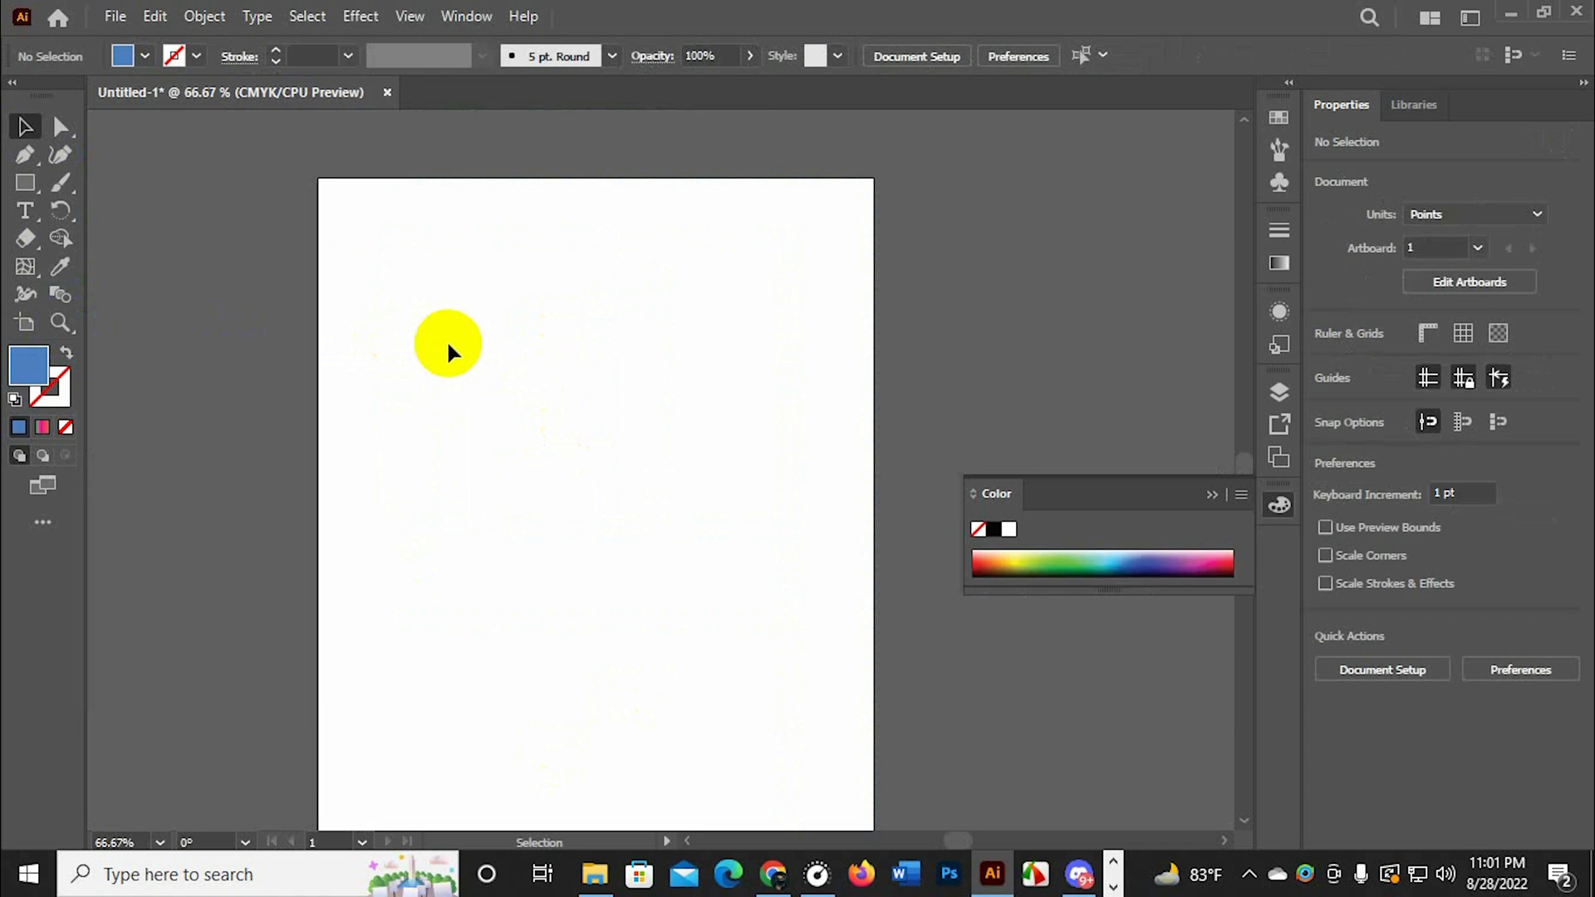
# View the empty artboard at several zoom levels, including the actual size of 100%
pyautogui.scroll(-2, 446, 339)
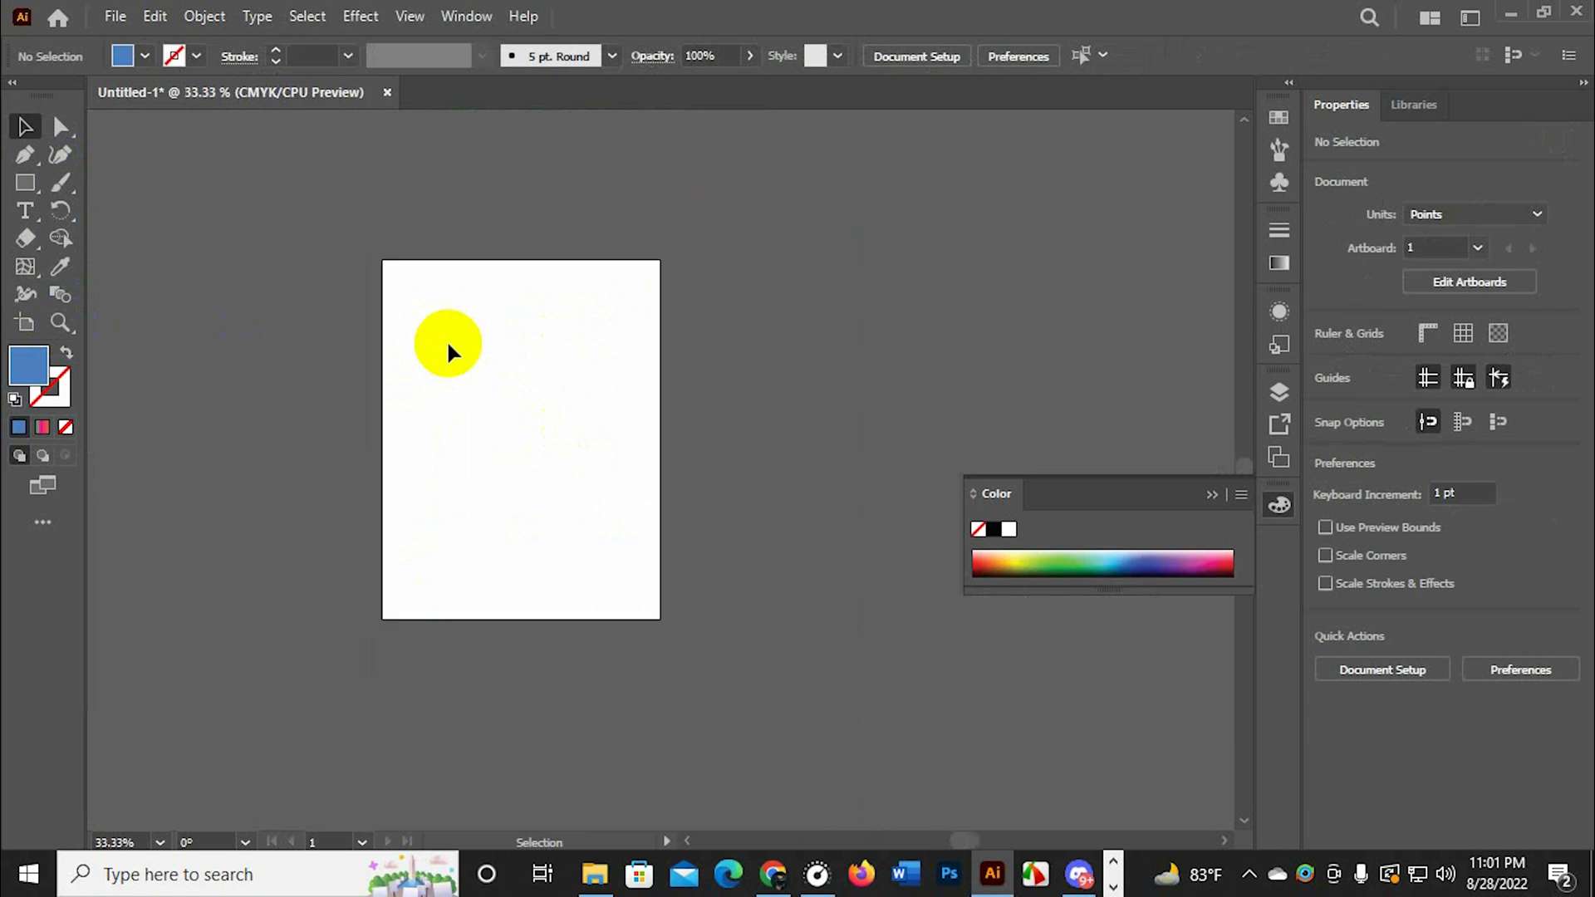
pyautogui.scroll(3, 446, 339)
pyautogui.scroll(-3, 446, 339)
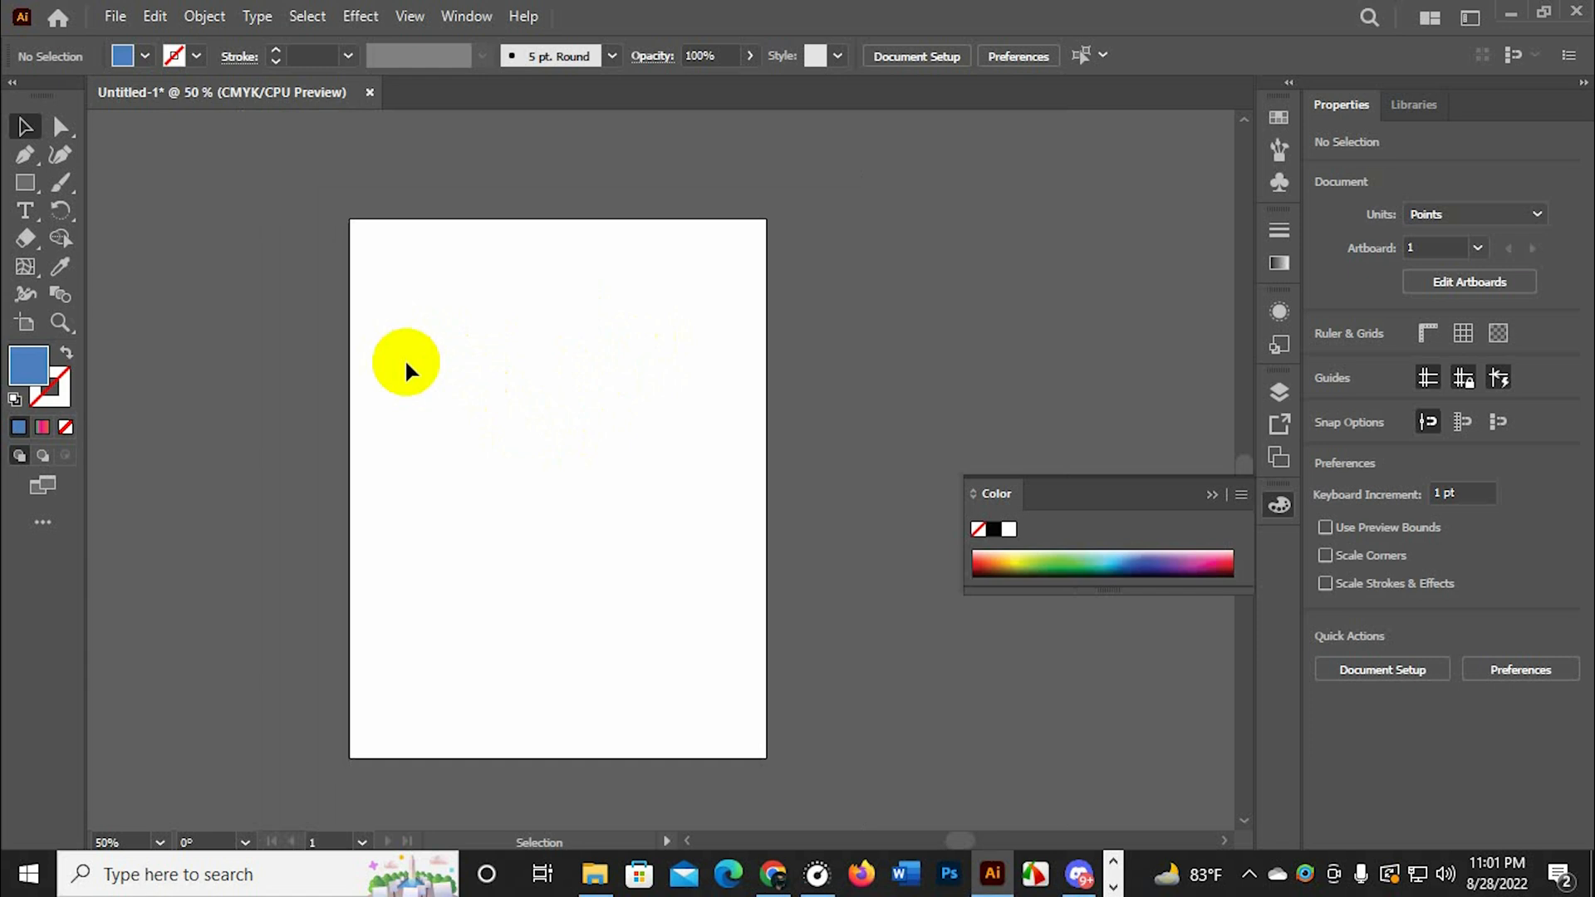
pyautogui.hotkey('ctrl', '1')
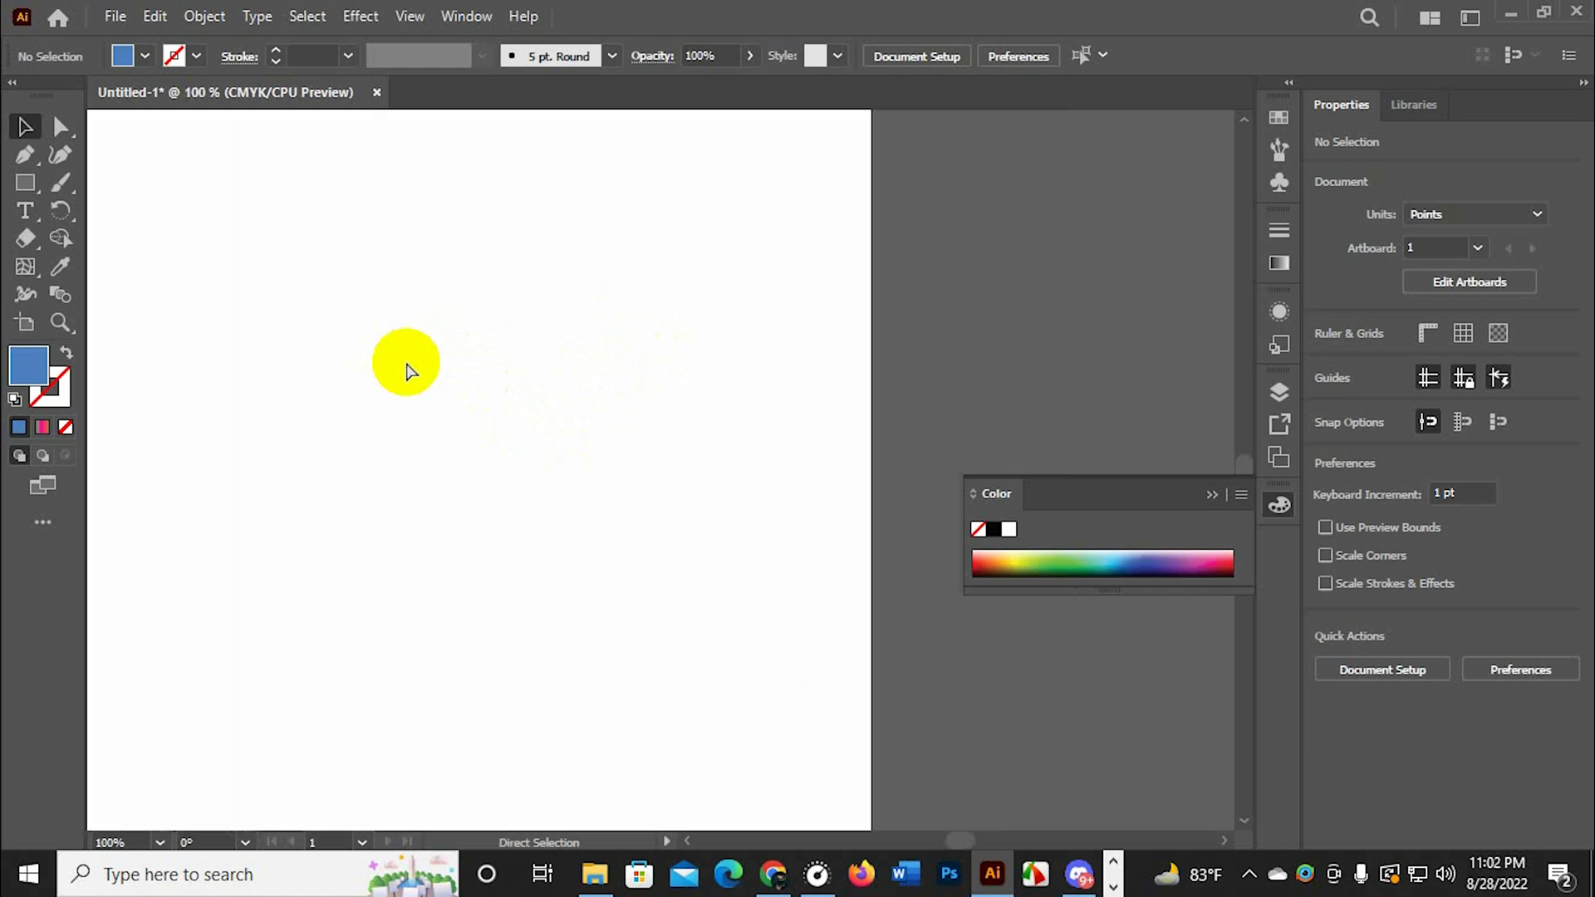
pyautogui.scroll(-3, 552, 327)
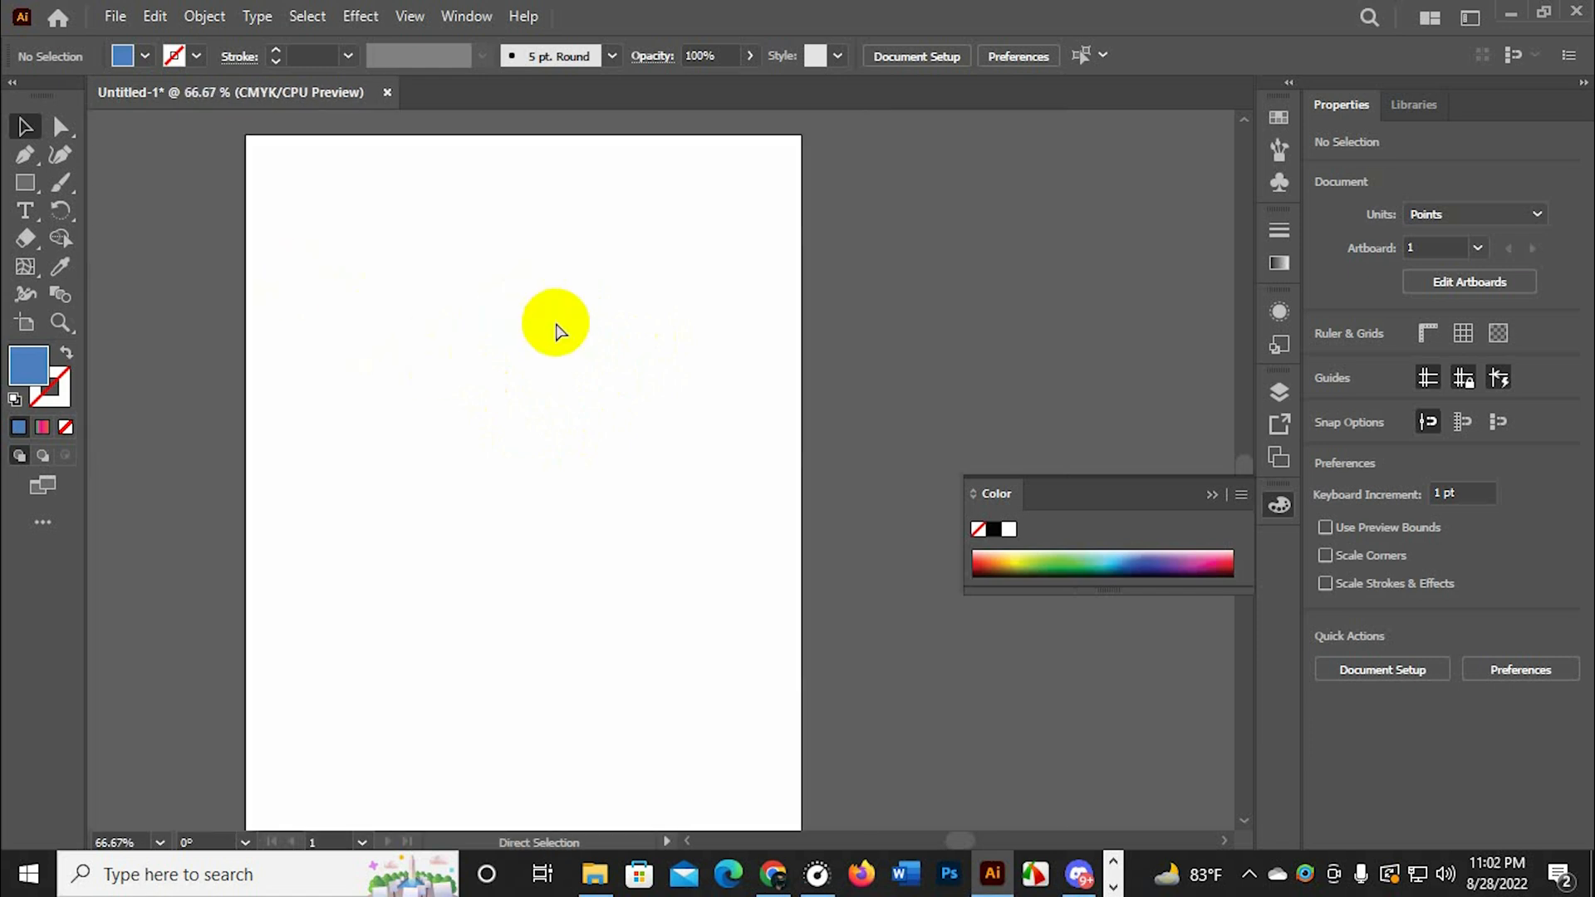
pyautogui.scroll(1, 520, 423)
pyautogui.scroll(2, 520, 424)
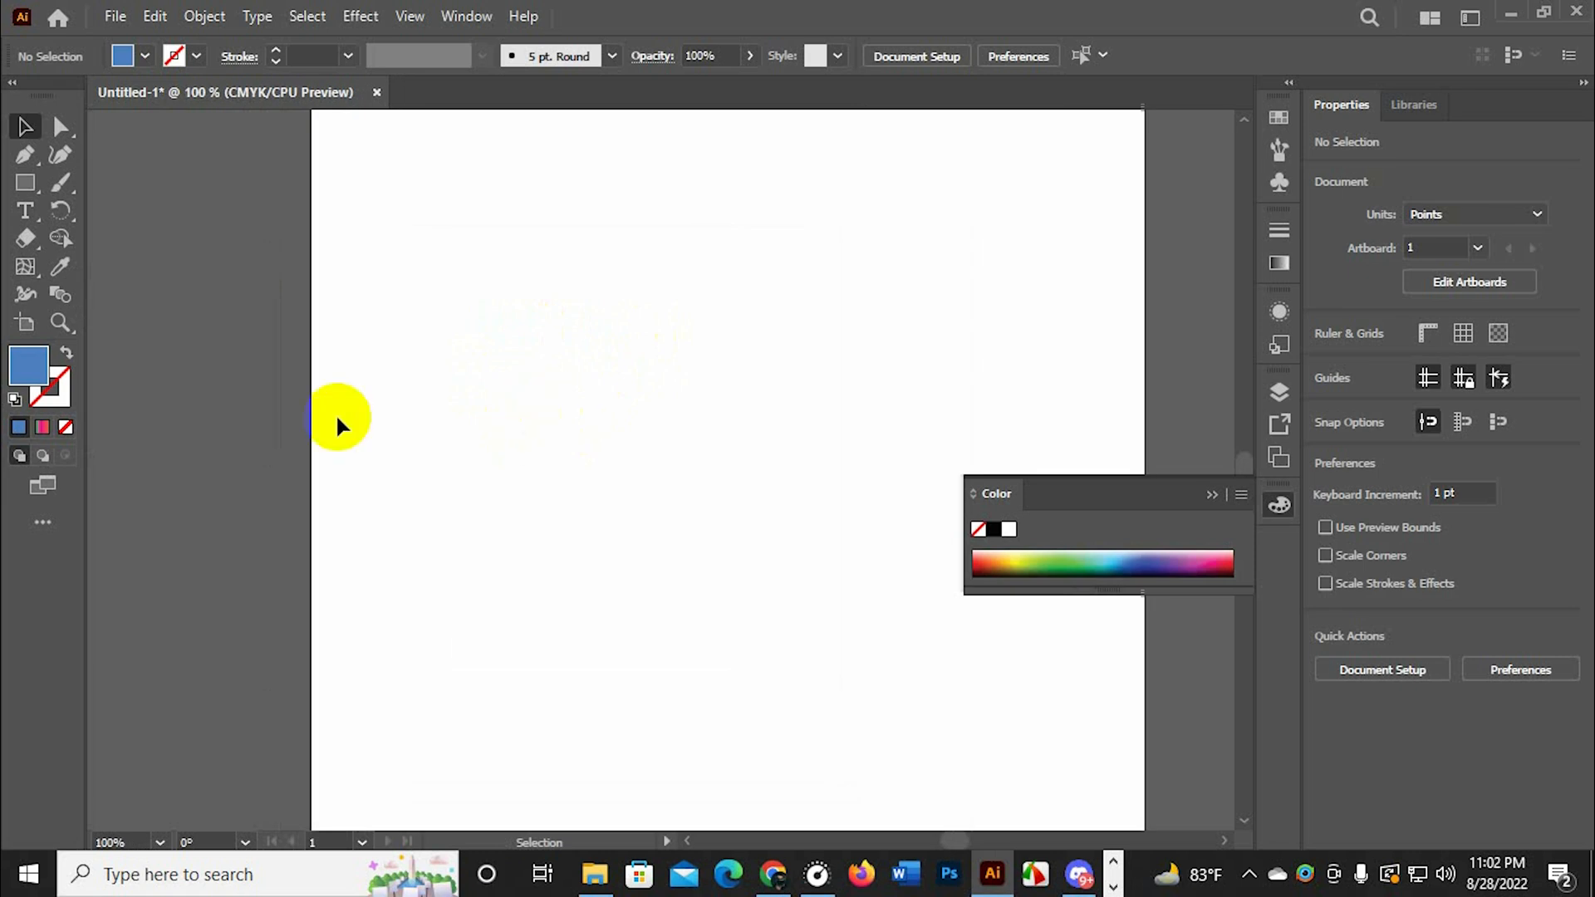
# Magnify the middle of the empty artboard to 2400% with the Zoom tool
pyautogui.click(59, 322)
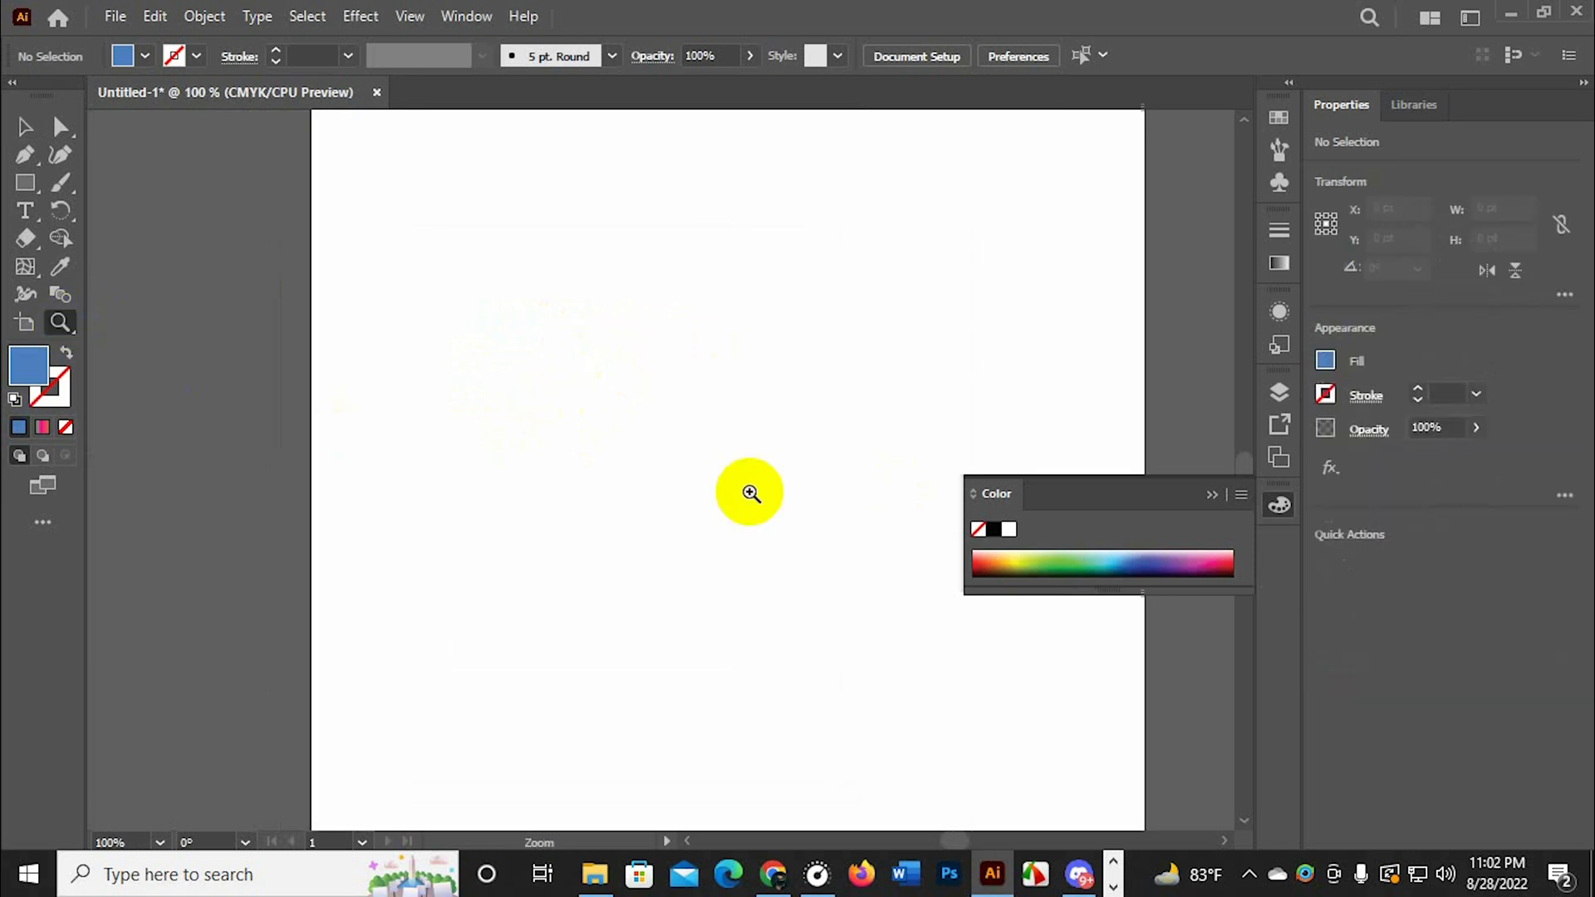
pyautogui.click(689, 408)
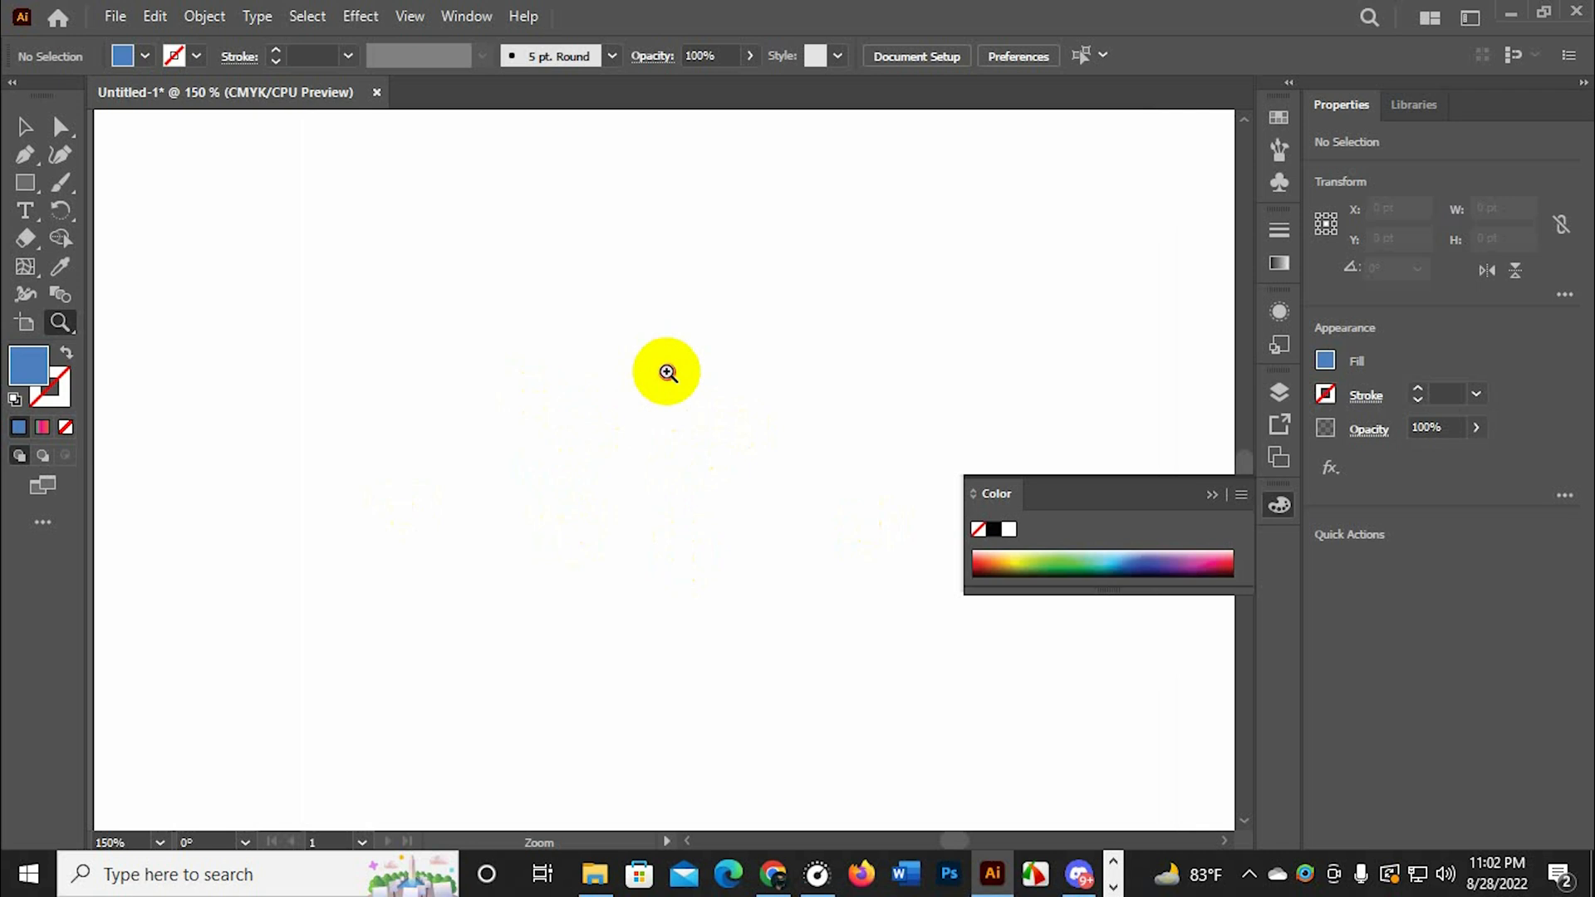
pyautogui.moveTo(667, 372); pyautogui.dragTo(702, 430)
pyautogui.click(673, 386)
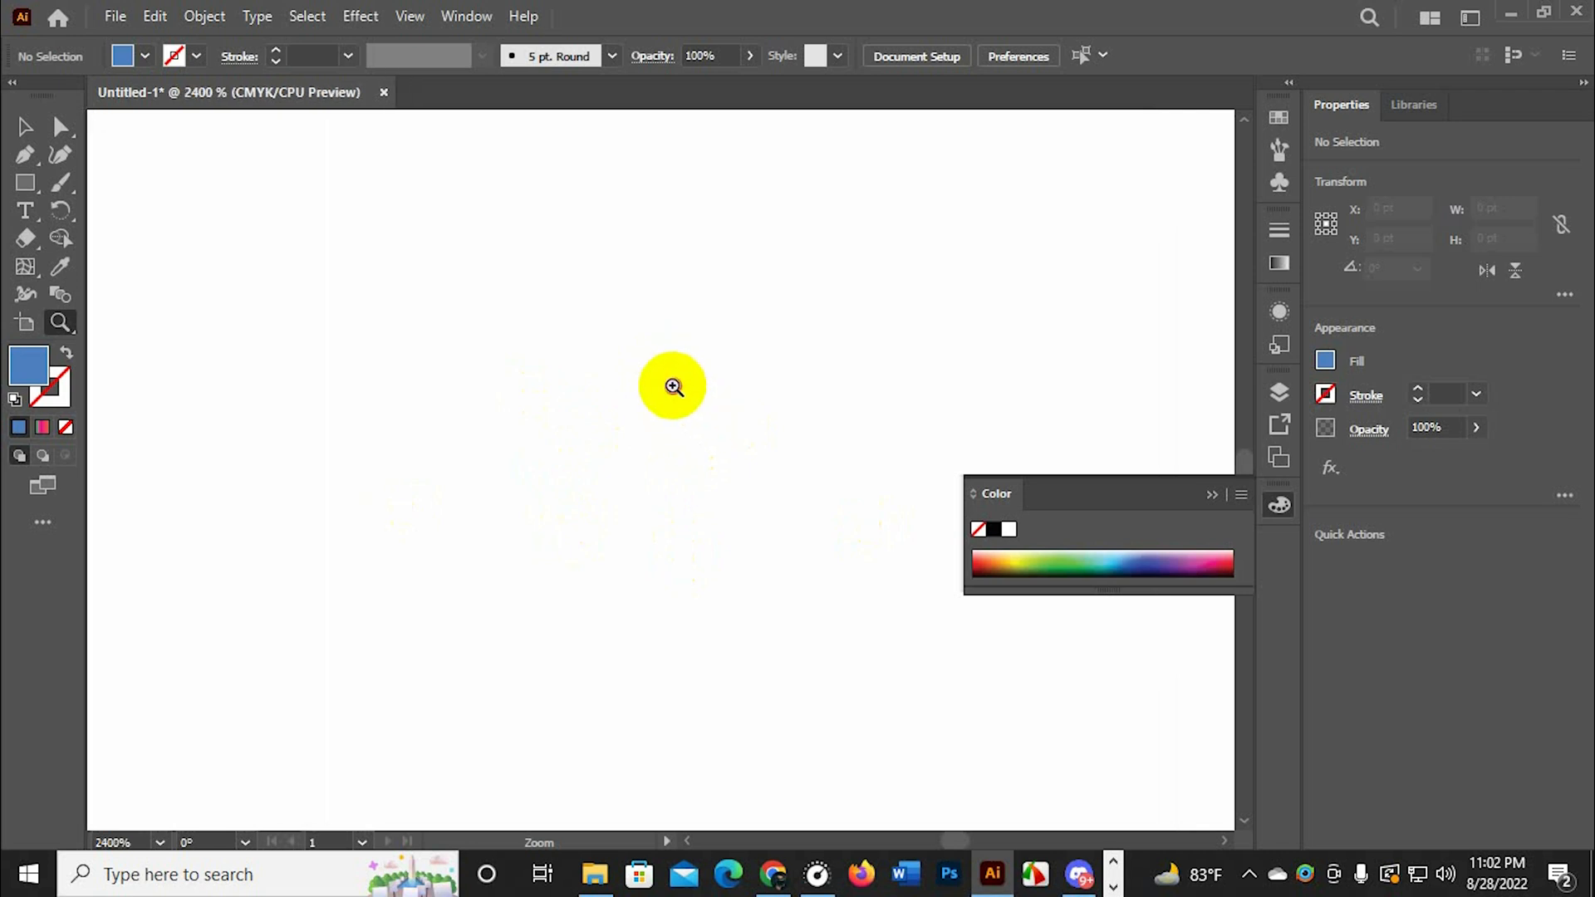
# Zoom out to 200% and magnify the empty artboard to 20566.67% with the Zoom tool
pyautogui.hotkey('ctrl', '-')
pyautogui.hotkey('ctrl', '-')
pyautogui.hotkey('ctrl', '-')
pyautogui.hotkey('ctrl', '-')
pyautogui.hotkey('ctrl', '-')
pyautogui.hotkey('ctrl', '-')
pyautogui.hotkey('ctrl', '-')
pyautogui.hotkey('ctrl', '-')
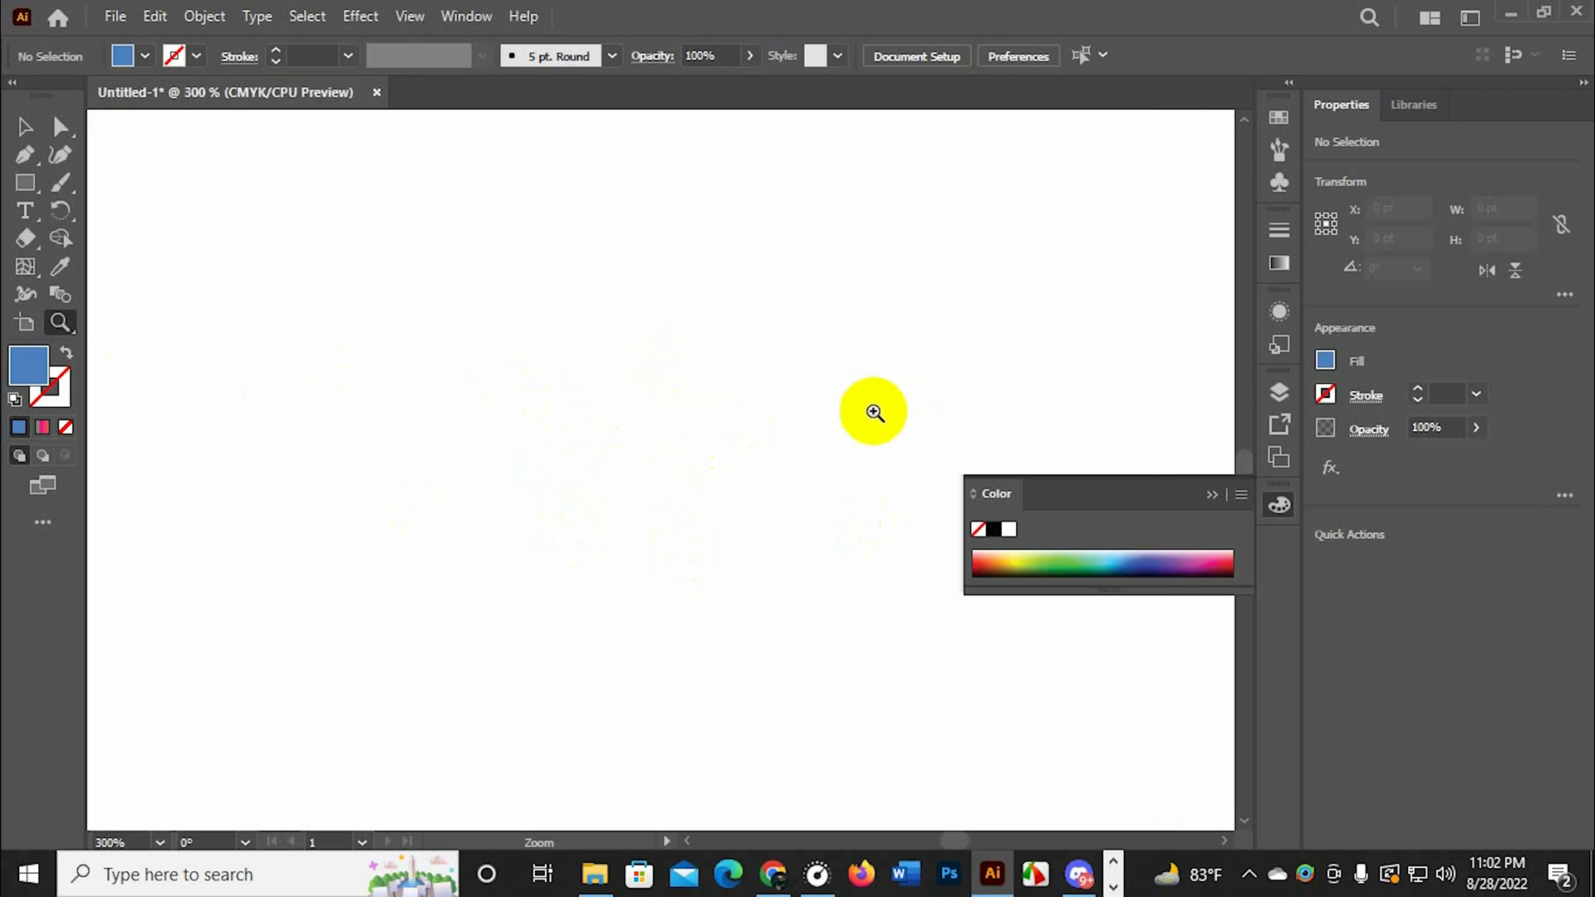
pyautogui.click(655, 401)
pyautogui.click(220, 414)
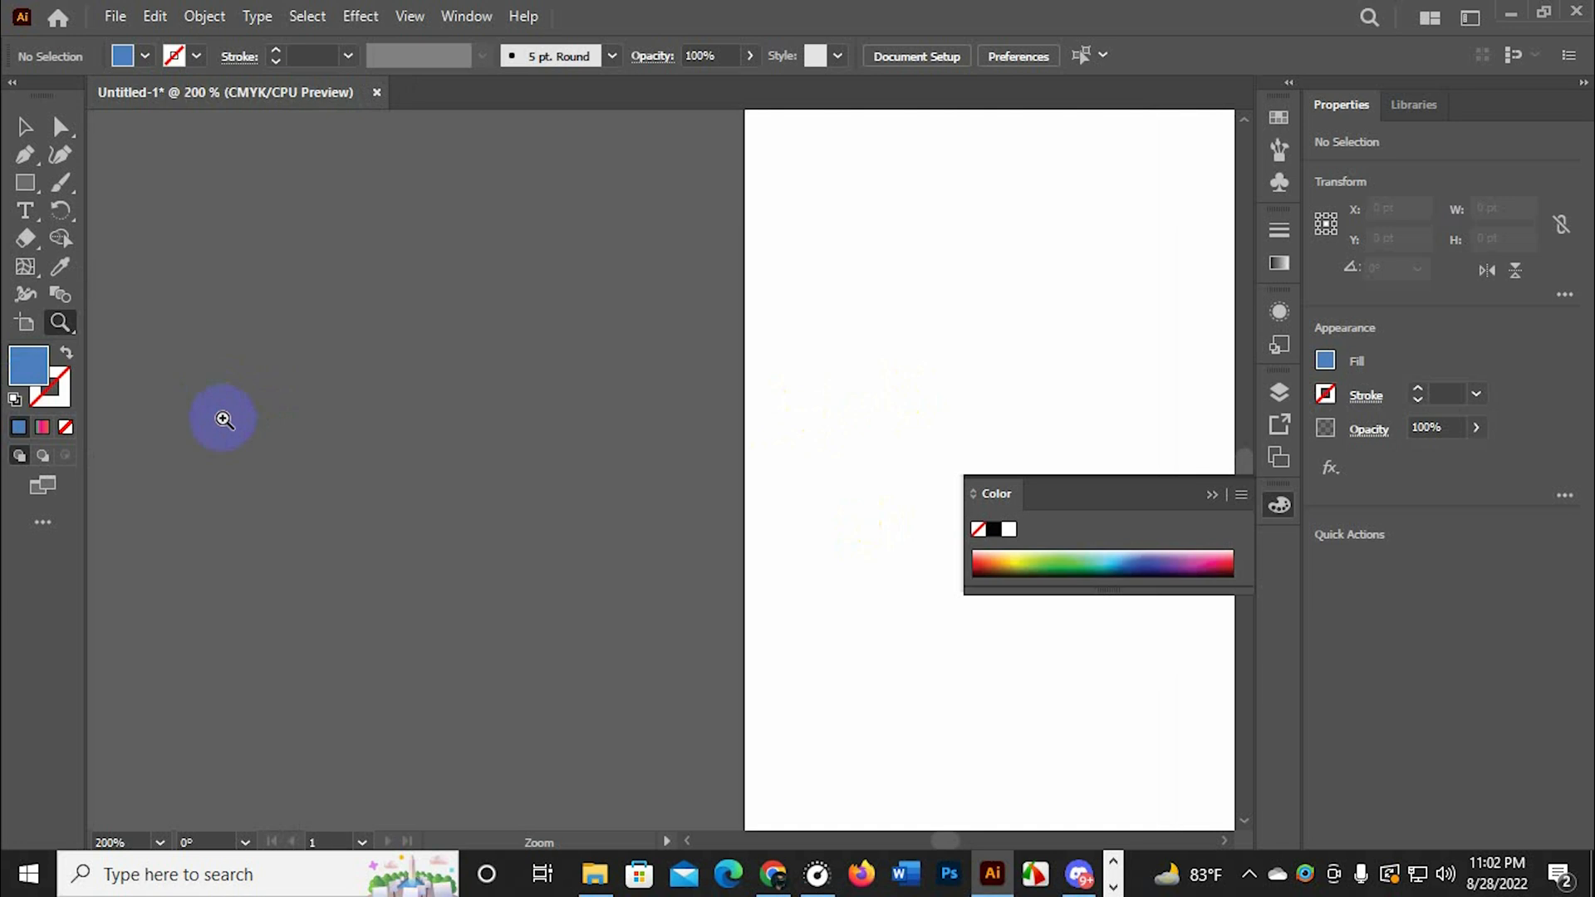
pyautogui.click(953, 401)
pyautogui.moveTo(389, 401); pyautogui.dragTo(371, 412)
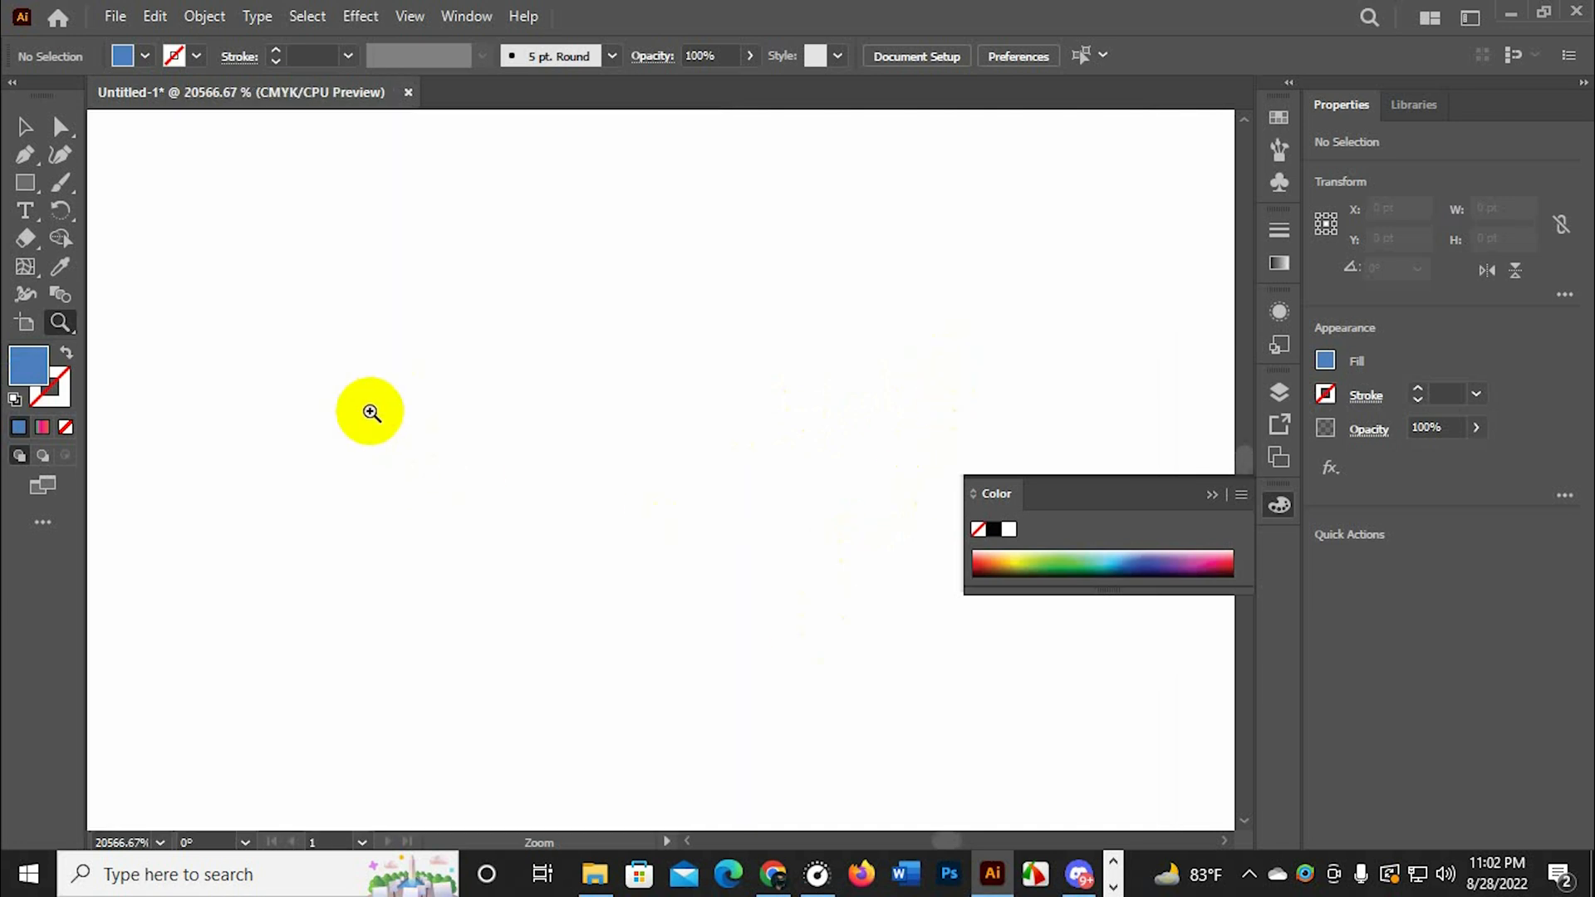
# Switch to the Hand tool and magnify the empty artboard to 64000%
pyautogui.moveTo(47, 316); pyautogui.dragTo(141, 340)
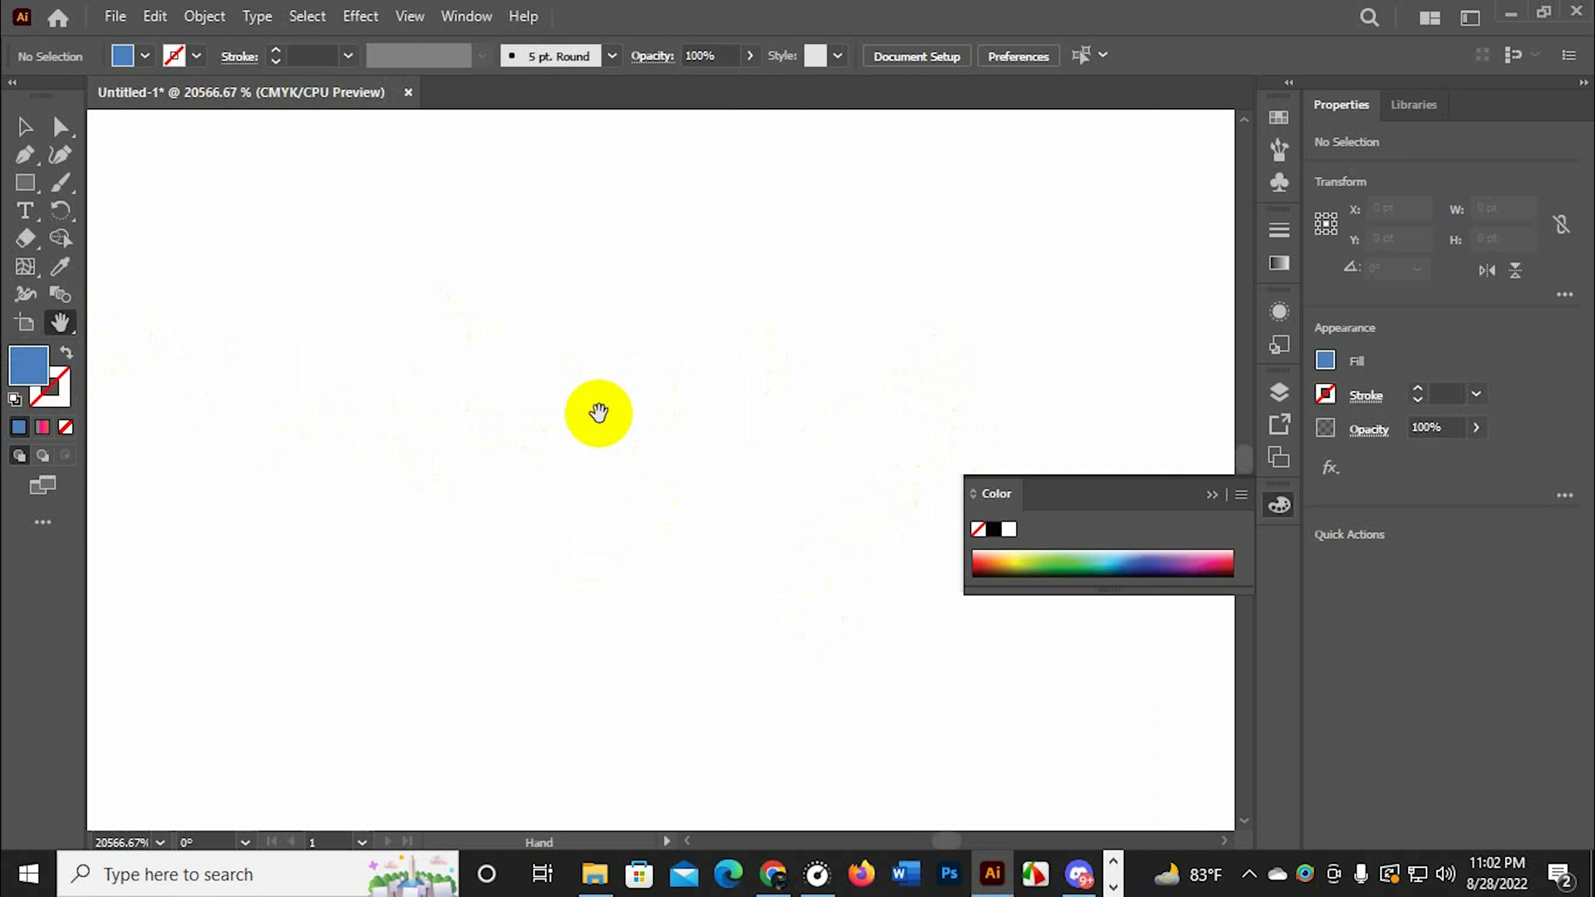
pyautogui.scroll(-12, 599, 409)
pyautogui.scroll(10, 635, 409)
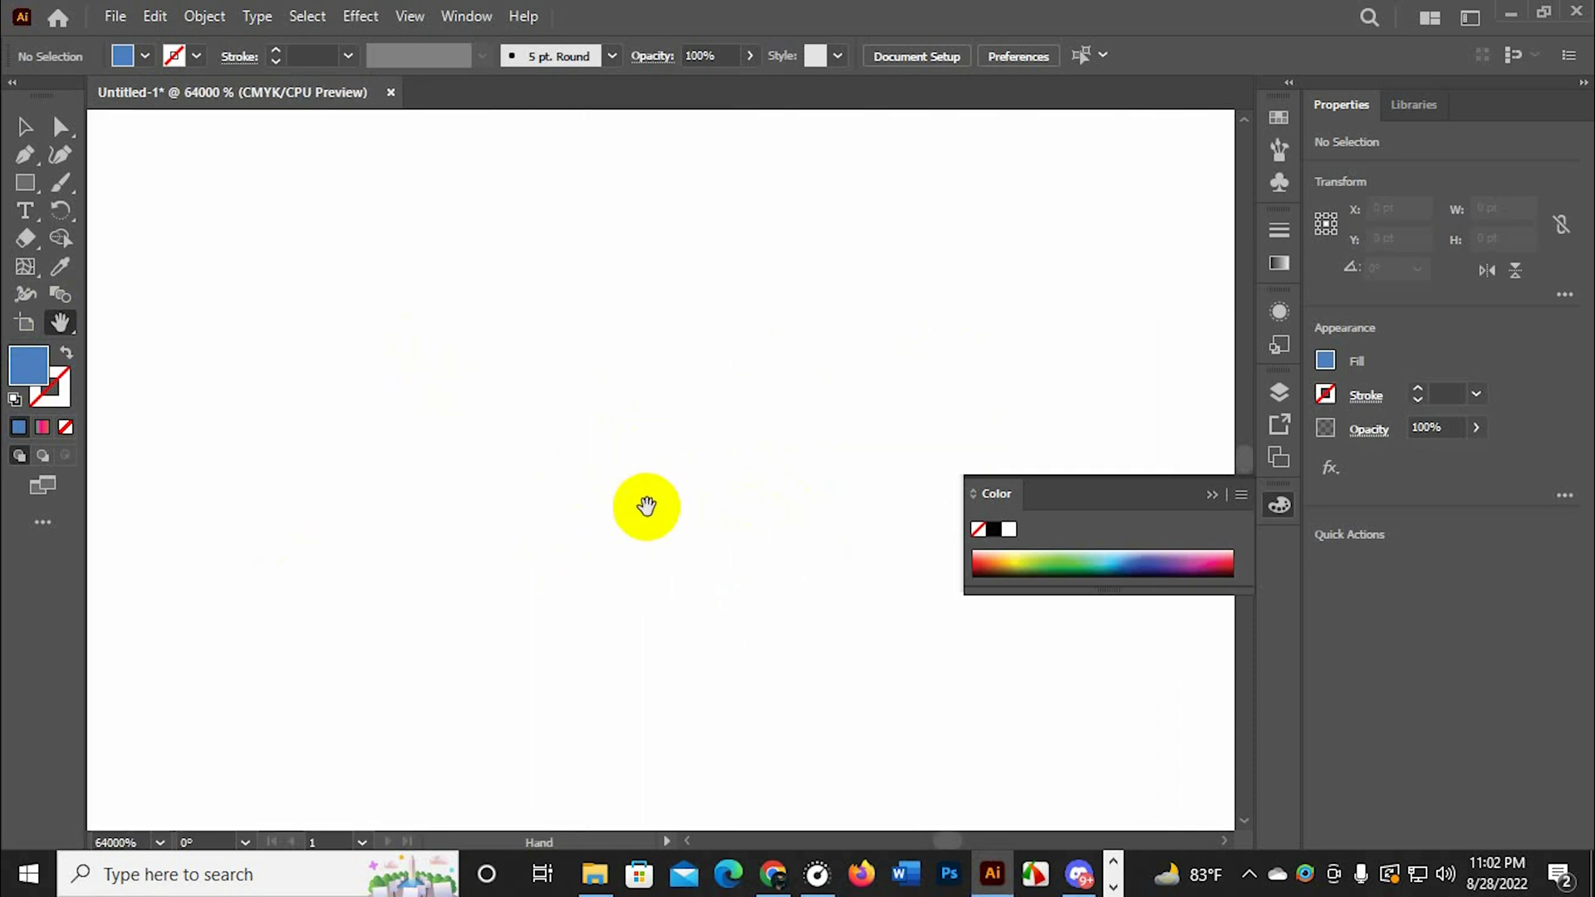
# Pan around the magnified artboard using the temporary Hand tool from the Selection tool
pyautogui.click(10, 124)
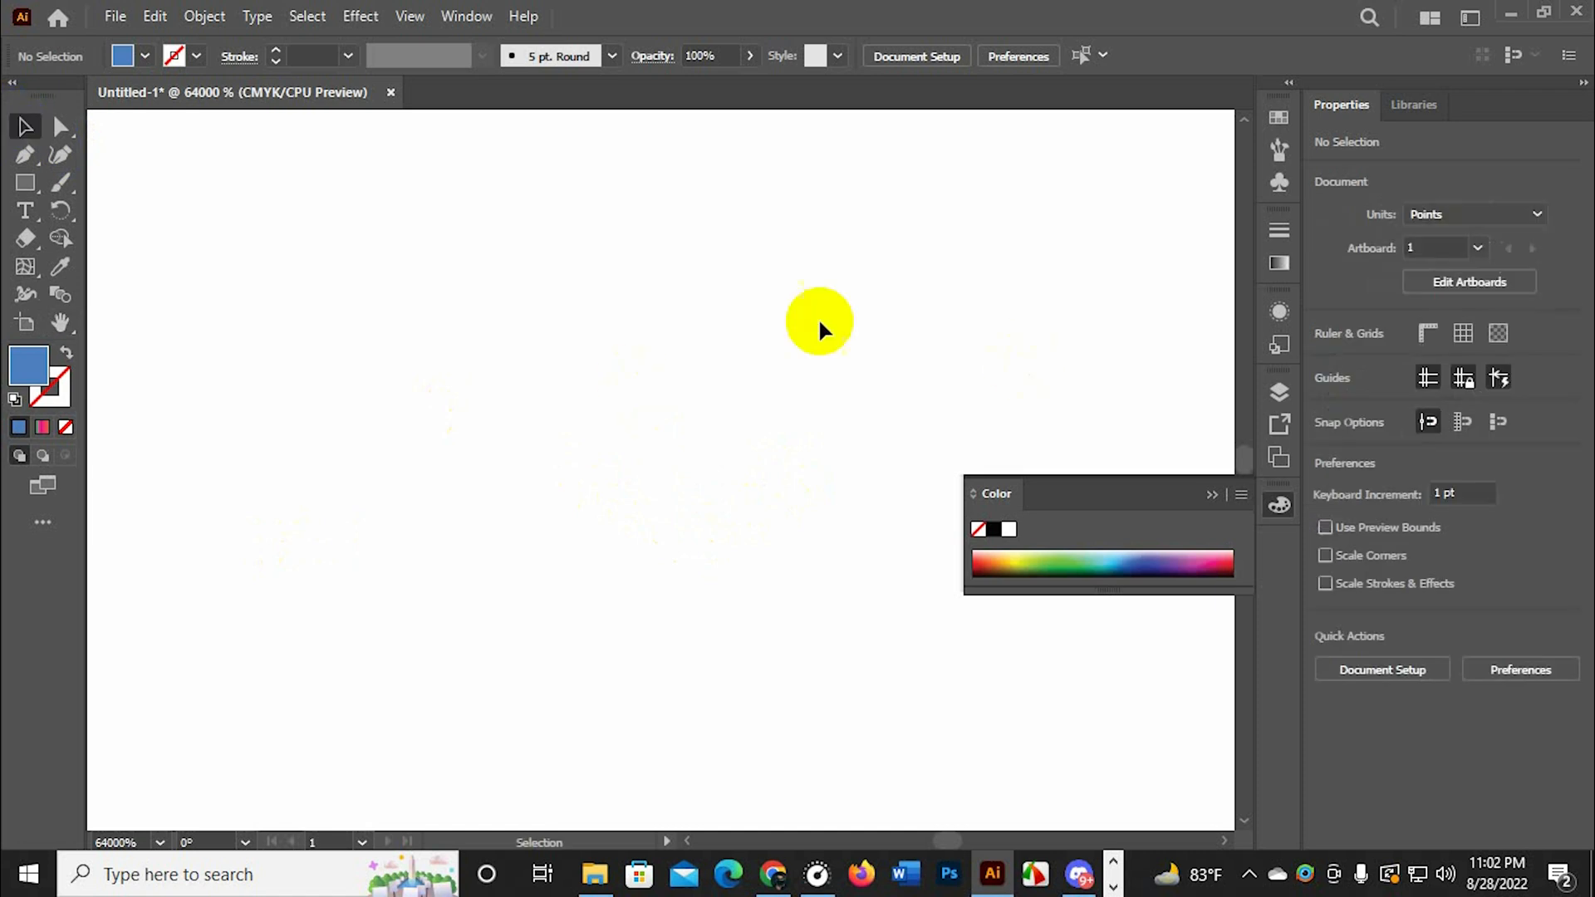
pyautogui.moveTo(823, 512); pyautogui.dragTo(180, 593)
pyautogui.moveTo(837, 437); pyautogui.dragTo(664, 565)
pyautogui.moveTo(866, 392); pyautogui.dragTo(625, 581)
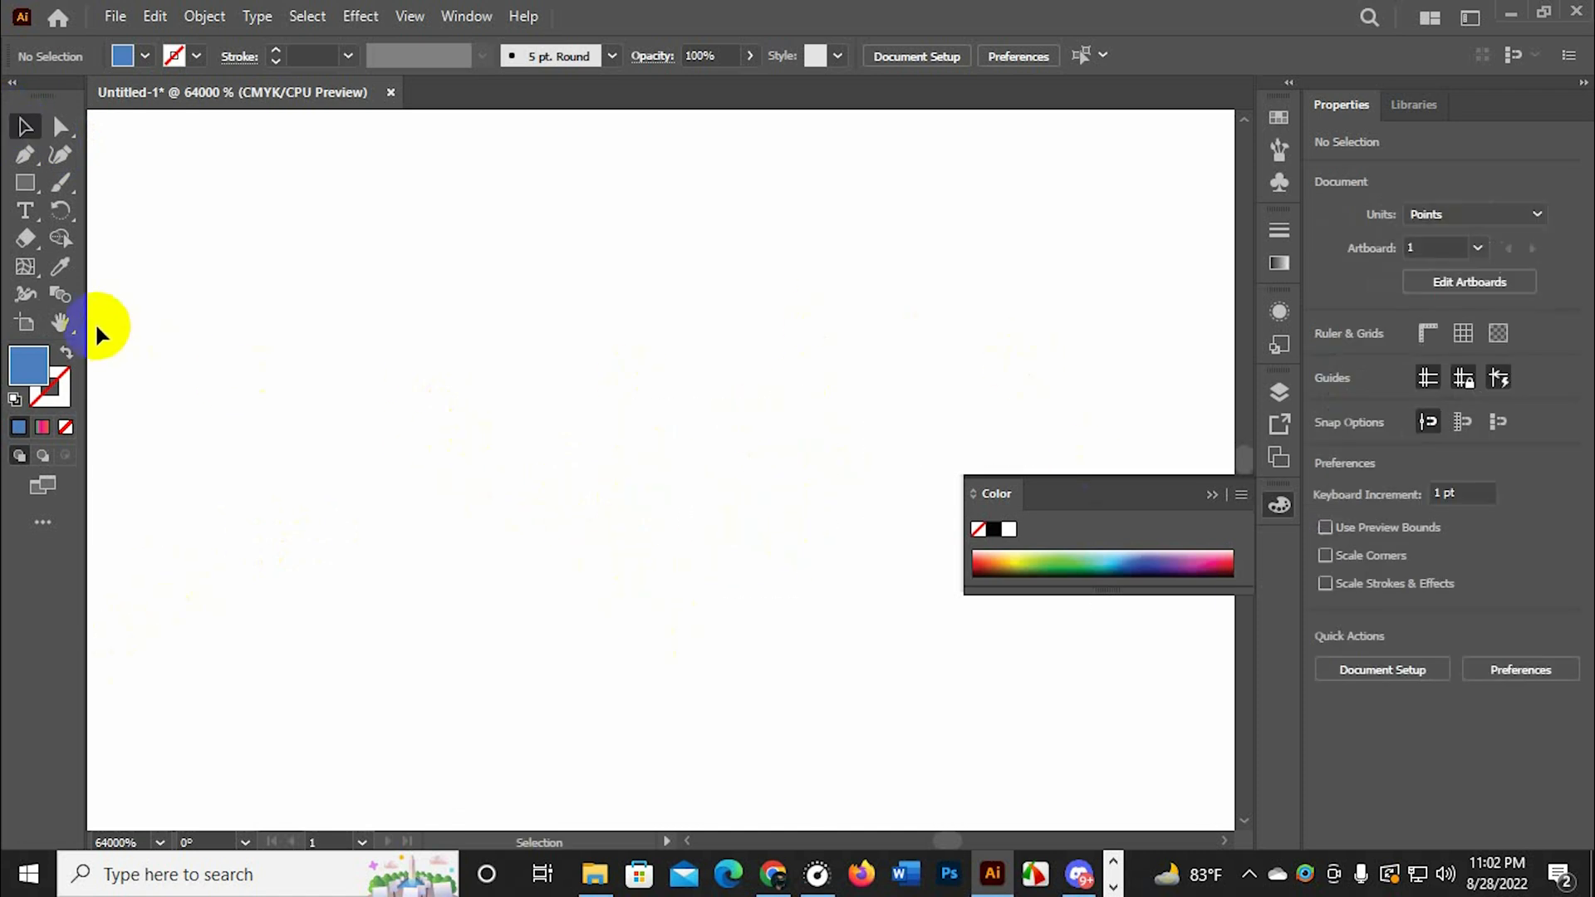
pyautogui.click(66, 324)
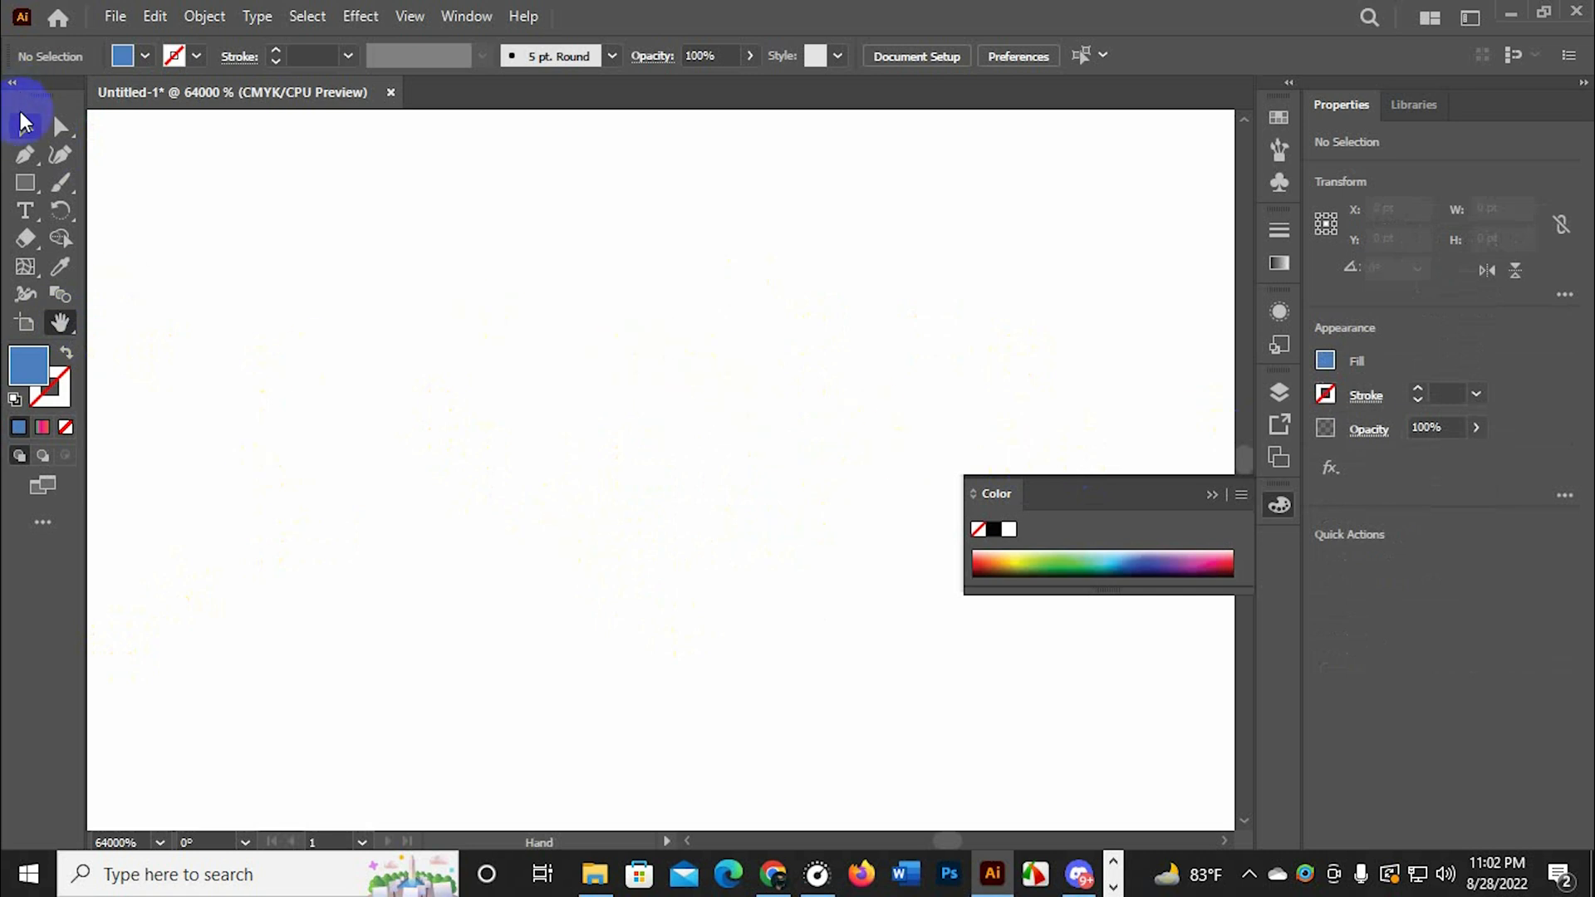
pyautogui.click(25, 123)
pyautogui.moveTo(567, 468); pyautogui.dragTo(464, 441)
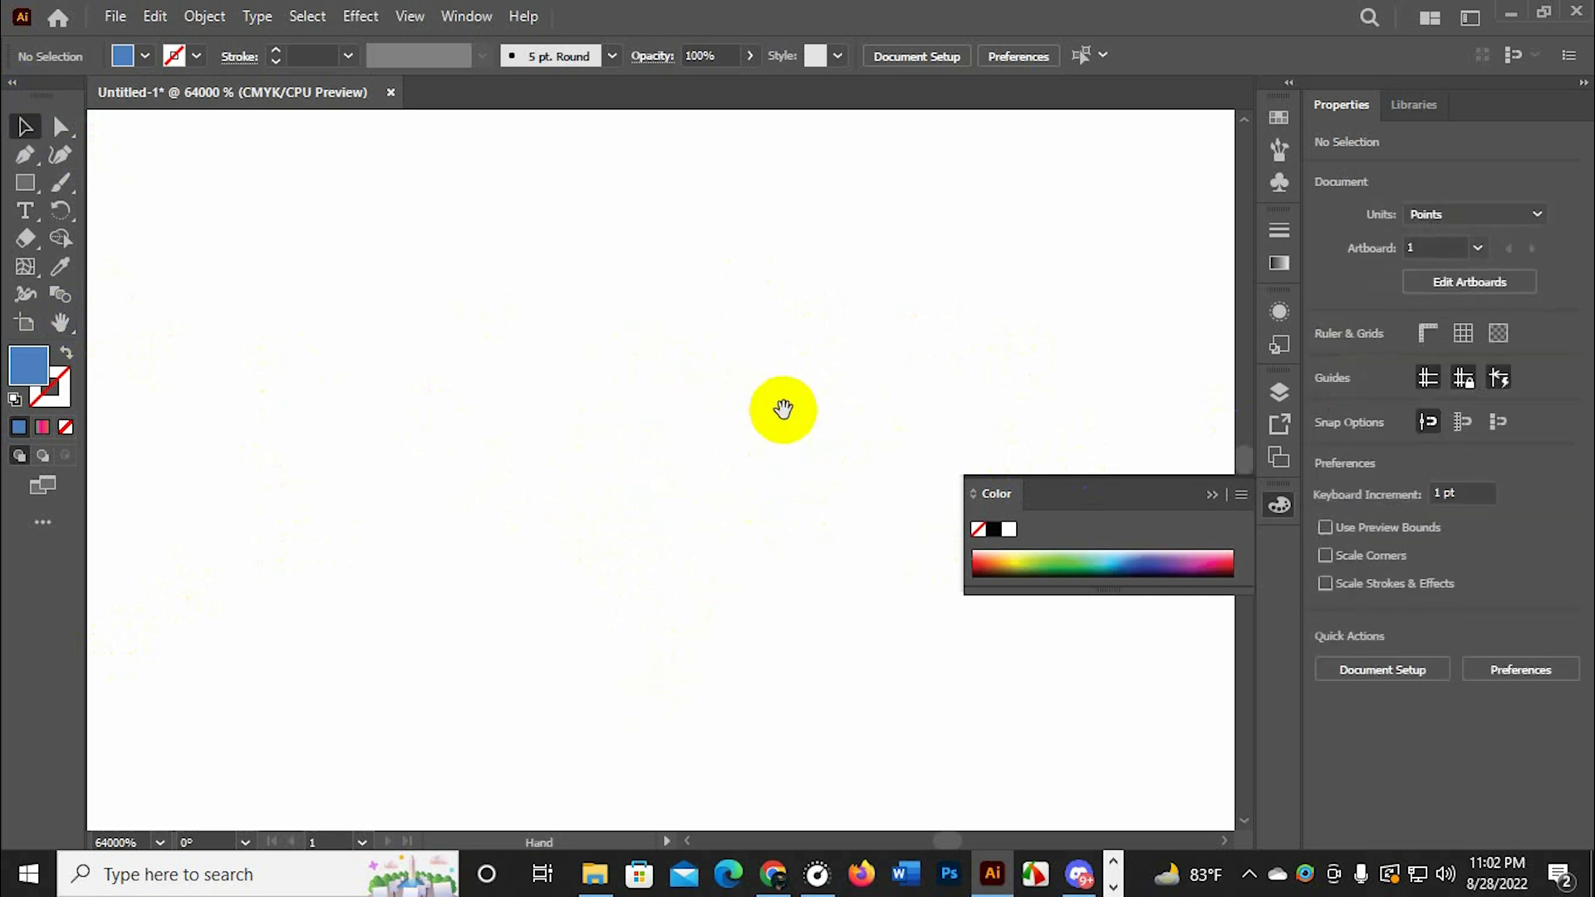
# Return the artboard view to the actual size of 100%
pyautogui.scroll(-1, 860, 419)
pyautogui.hotkey('ctrl', '1')
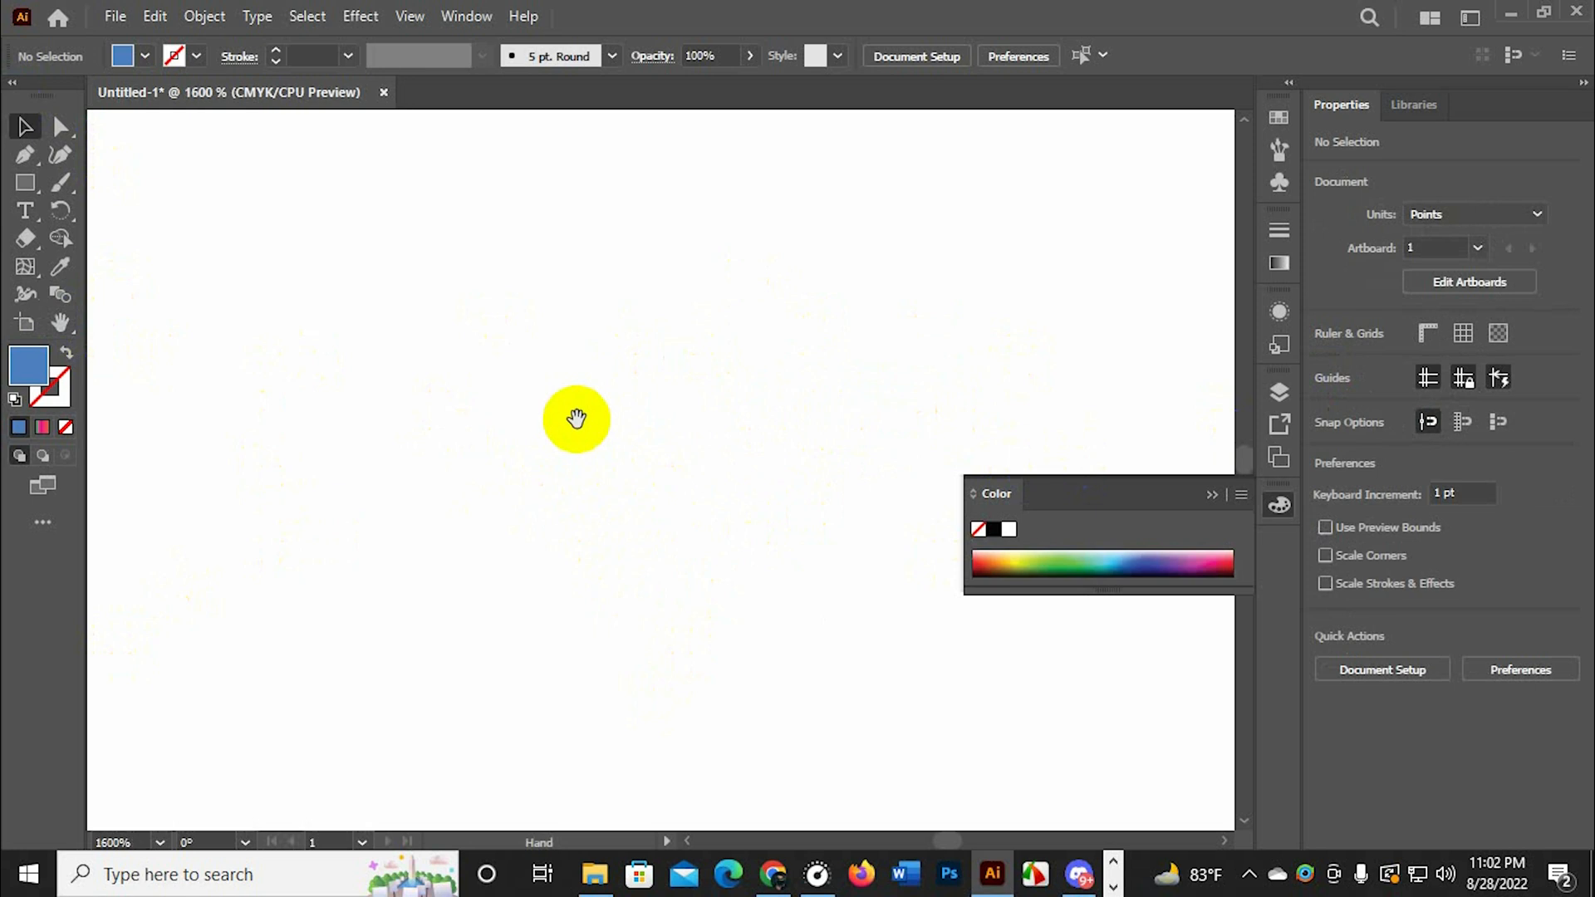
pyautogui.moveTo(560, 363); pyautogui.dragTo(550, 347)
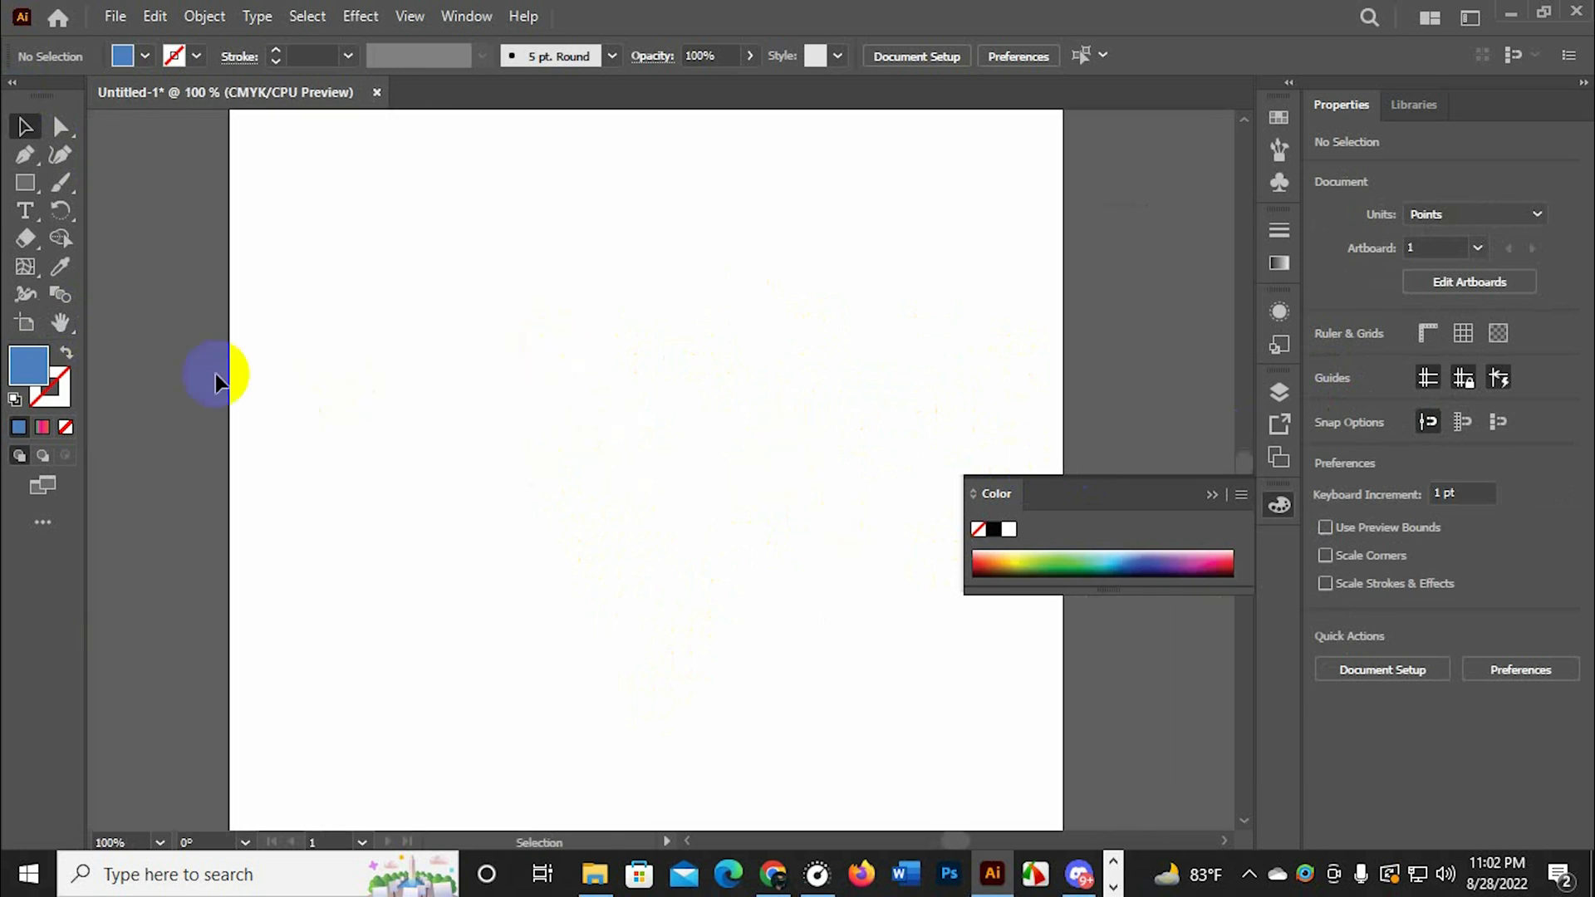
# Rotate the canvas view to about 26° with the Rotate View tool and display the whole artboard at 33.33%
pyautogui.moveTo(60, 322); pyautogui.dragTo(167, 380)
pyautogui.moveTo(620, 332); pyautogui.dragTo(637, 386)
pyautogui.hotkey('ctrl', '-')
pyautogui.hotkey('ctrl', '-')
pyautogui.hotkey('ctrl', '-')
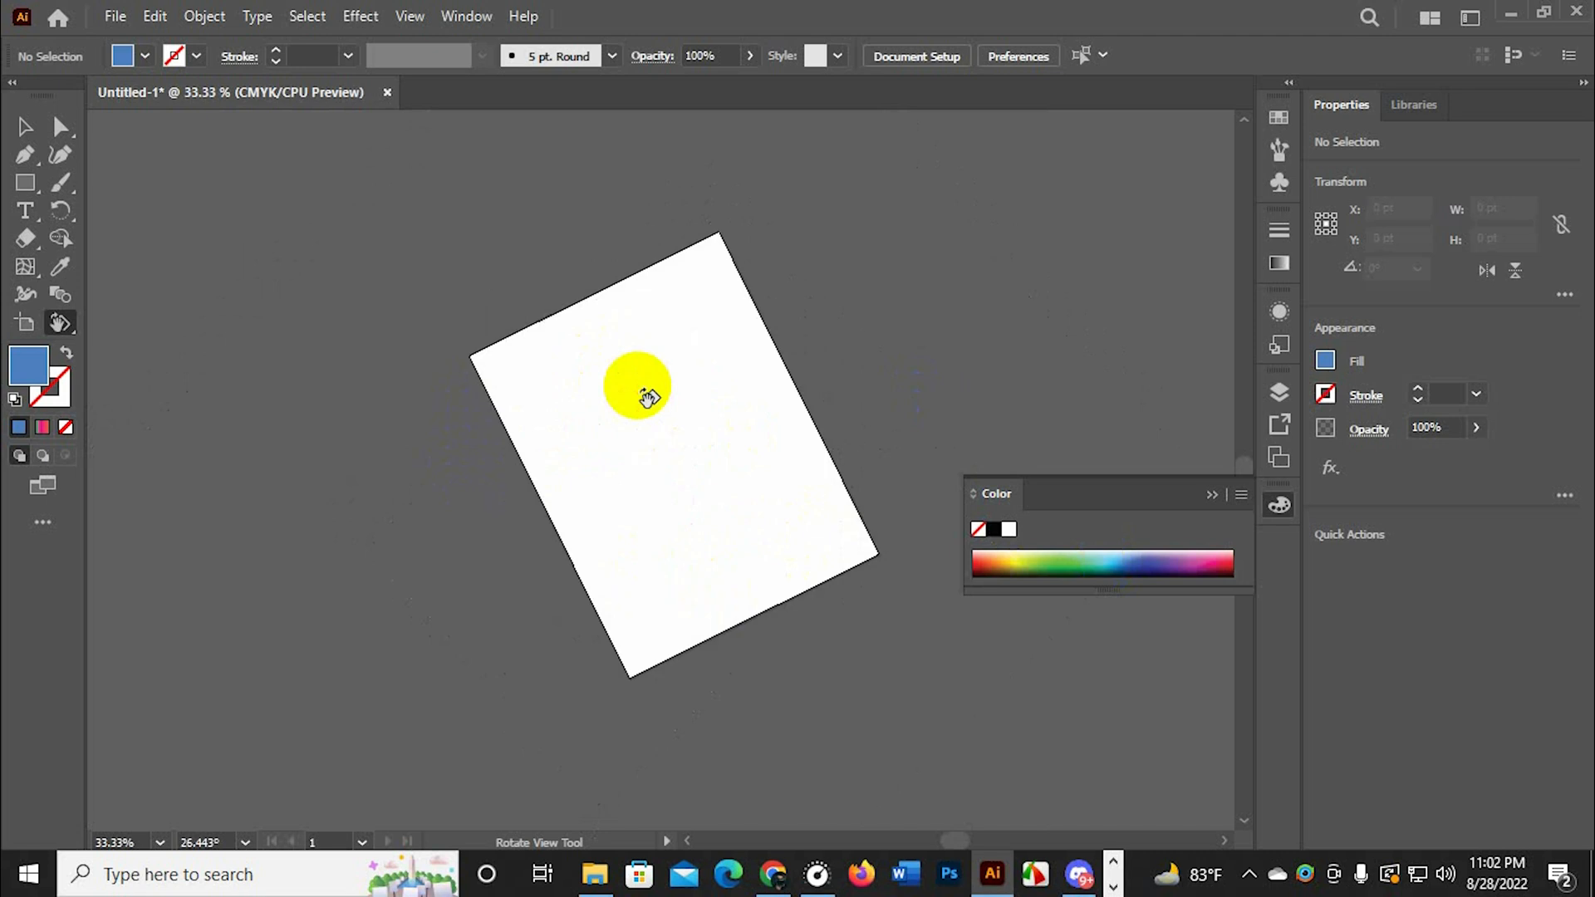